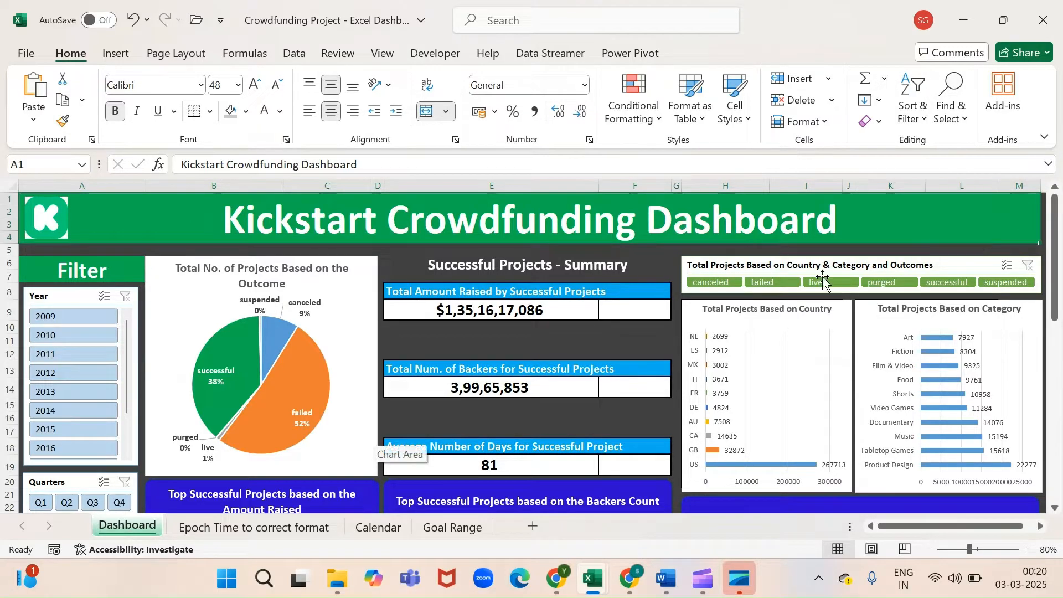
Switch to the Excel Dashboard - Crowdfunding workbook with the blank Dashboard sheet
{"action": "mouse_move", "coordinate": [629, 576]}
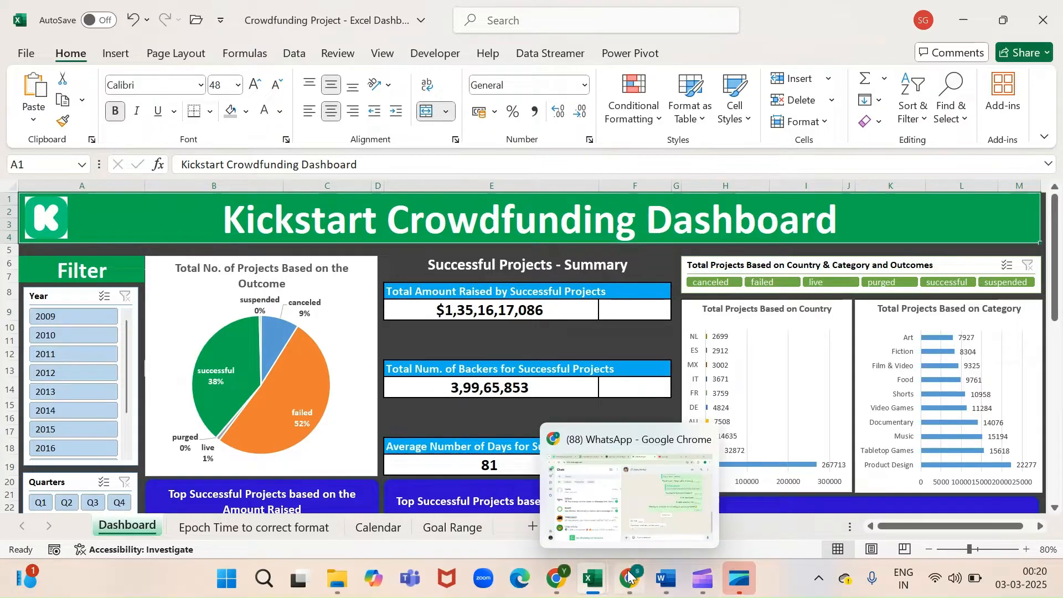
{"action": "mouse_move", "coordinate": [595, 579]}
{"action": "left_click", "coordinate": [598, 510]}
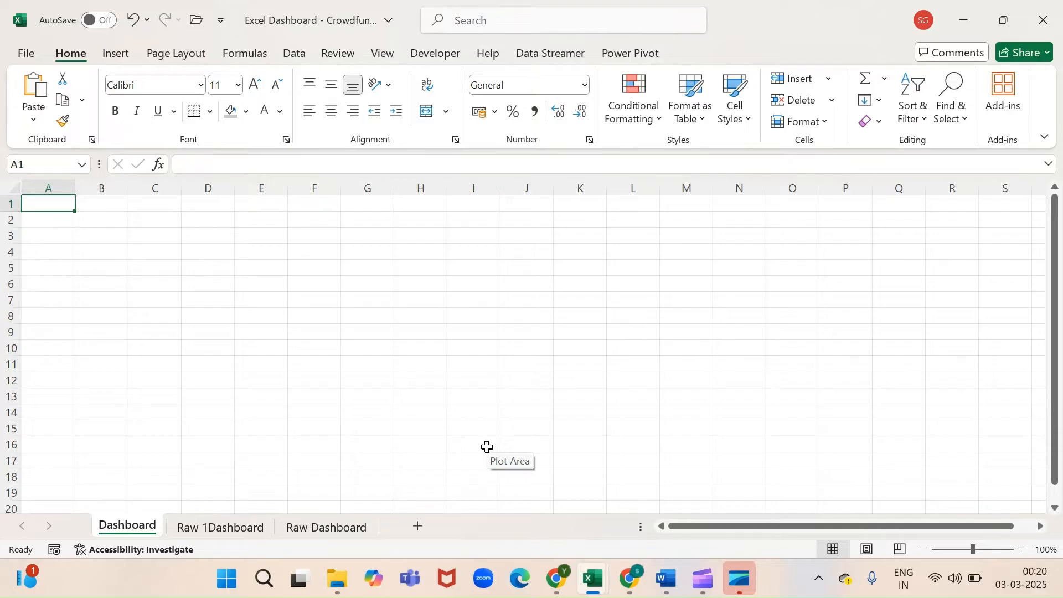
Switch to the Crowdfunding Script document in Word and review the list of KPIs for the dashboard
{"action": "mouse_move", "coordinate": [667, 579]}
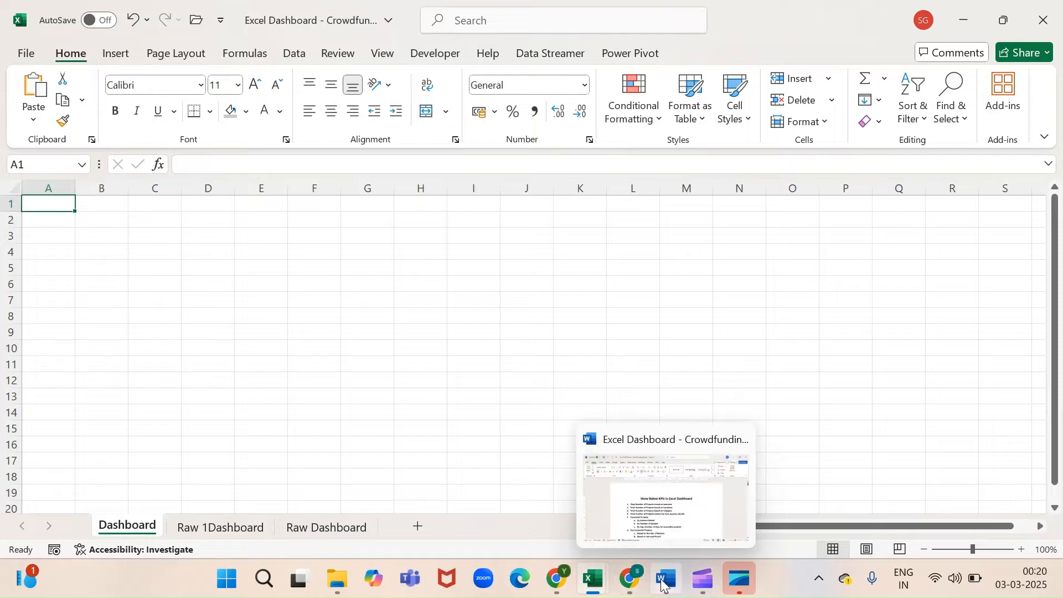
{"action": "left_click", "coordinate": [656, 511]}
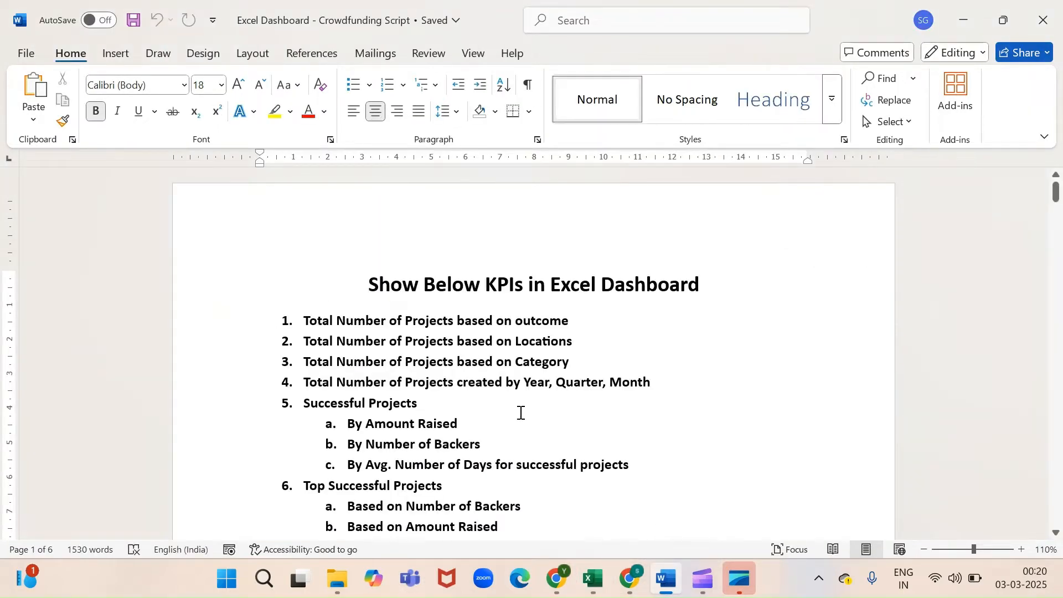
{"action": "scroll", "coordinate": [521, 413], "scroll_direction": "down", "scroll_amount": 4}
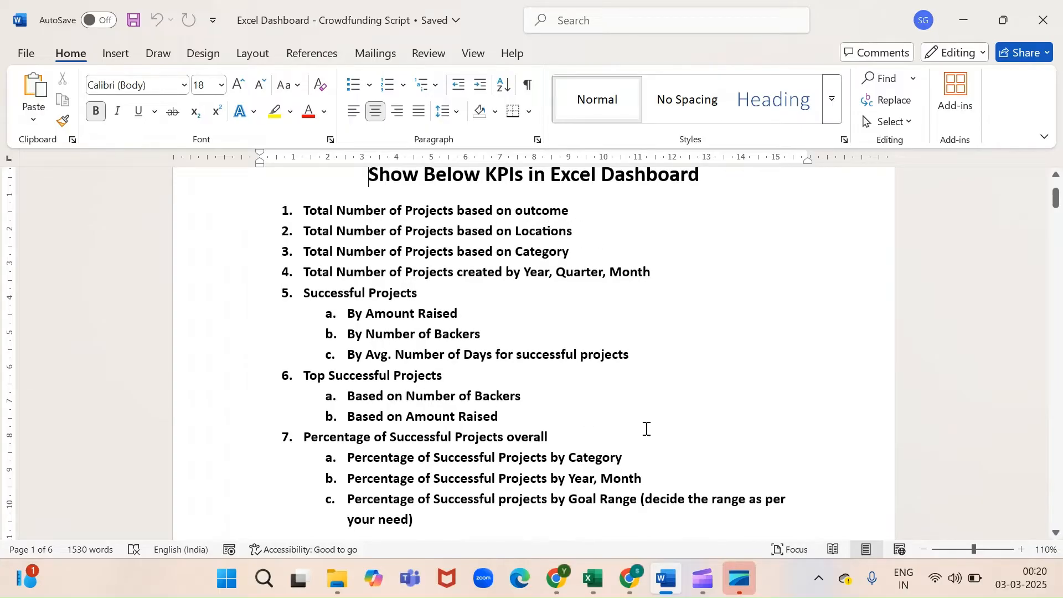
{"action": "scroll", "coordinate": [647, 430], "scroll_direction": "down", "scroll_amount": 1}
{"action": "scroll", "coordinate": [648, 430], "scroll_direction": "up", "scroll_amount": 1}
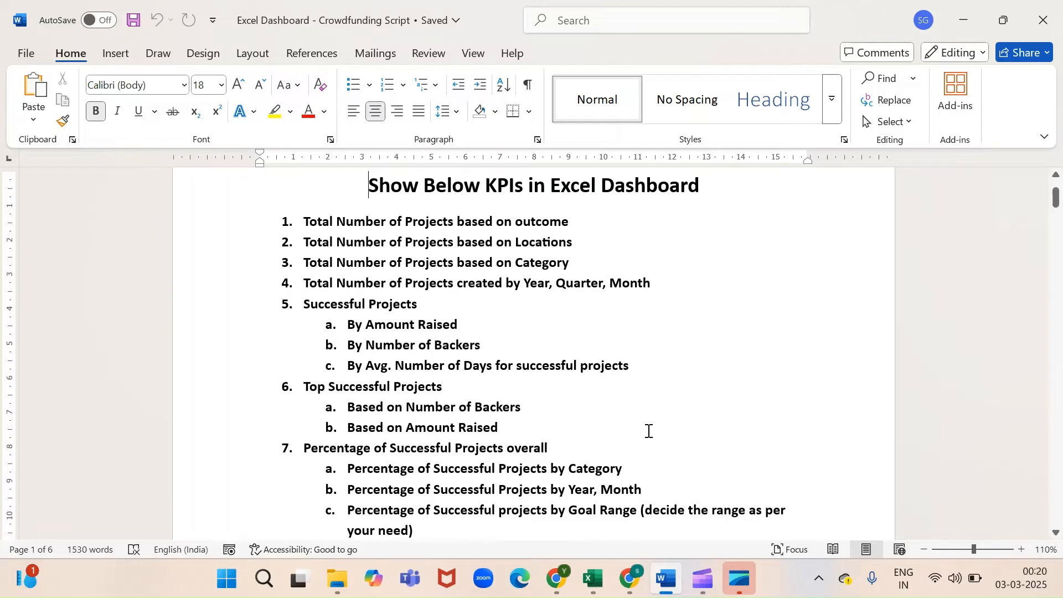
Glance at the finished Kickstart Crowdfunding Dashboard and return to the workbook with the blank Dashboard sheet
{"action": "key", "text": "alt+Tab"}
{"action": "key", "text": "alt+Tab"}
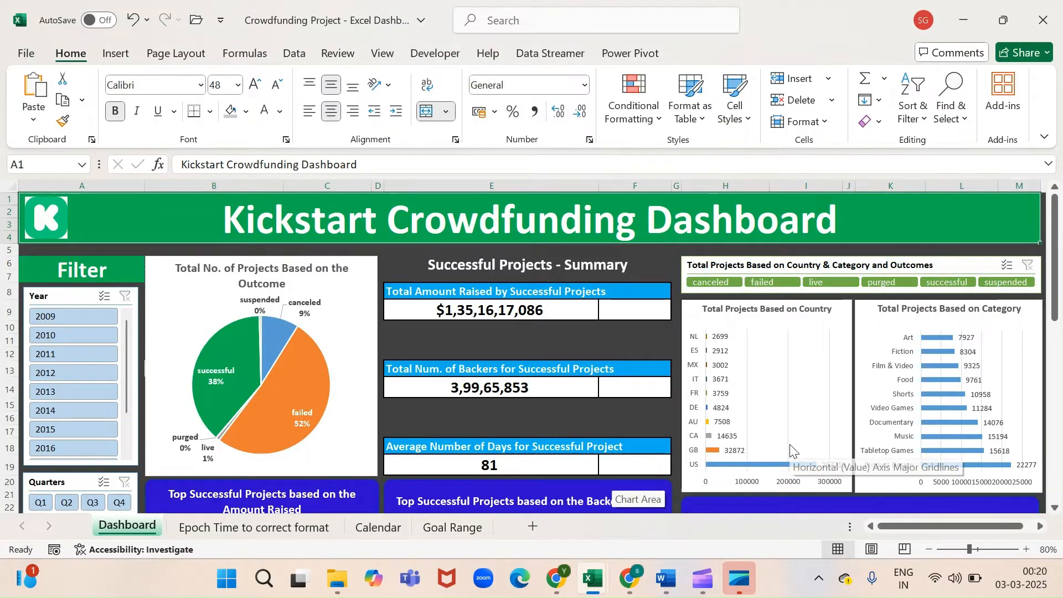
{"action": "key", "text": "alt+Tab"}
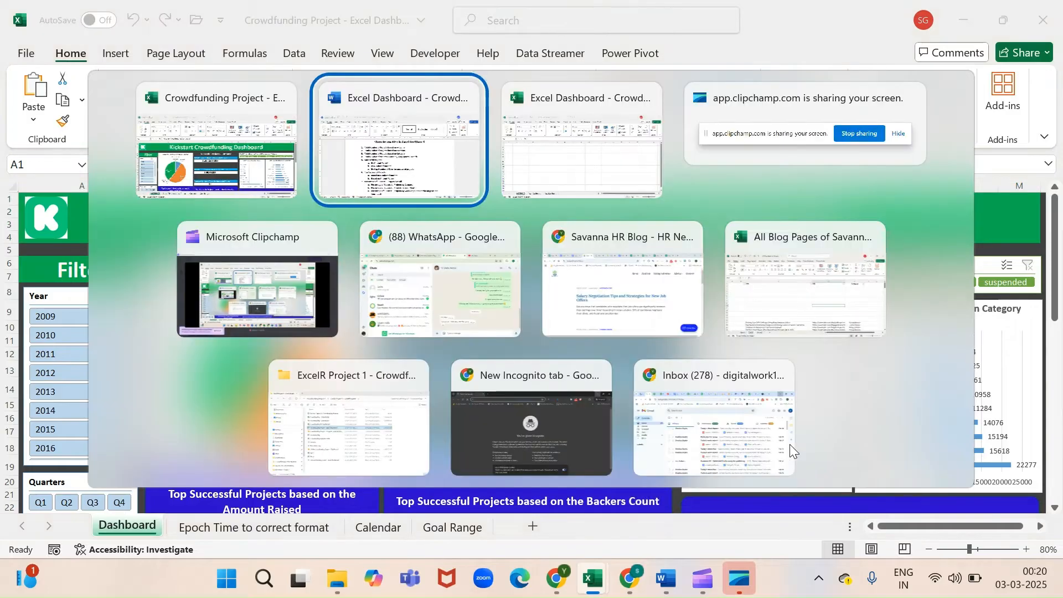
{"action": "key", "text": "alt+Tab"}
{"action": "key", "text": "alt+Tab"}
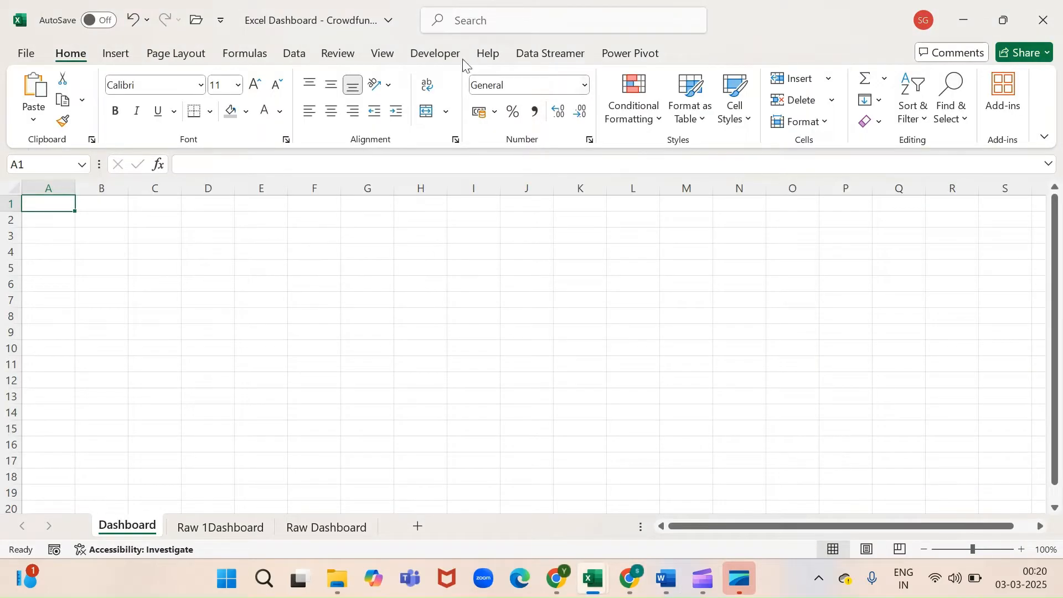
Examine the table relationships of the Power Pivot data model in Diagram View and close the model window
{"action": "left_click", "coordinate": [640, 53]}
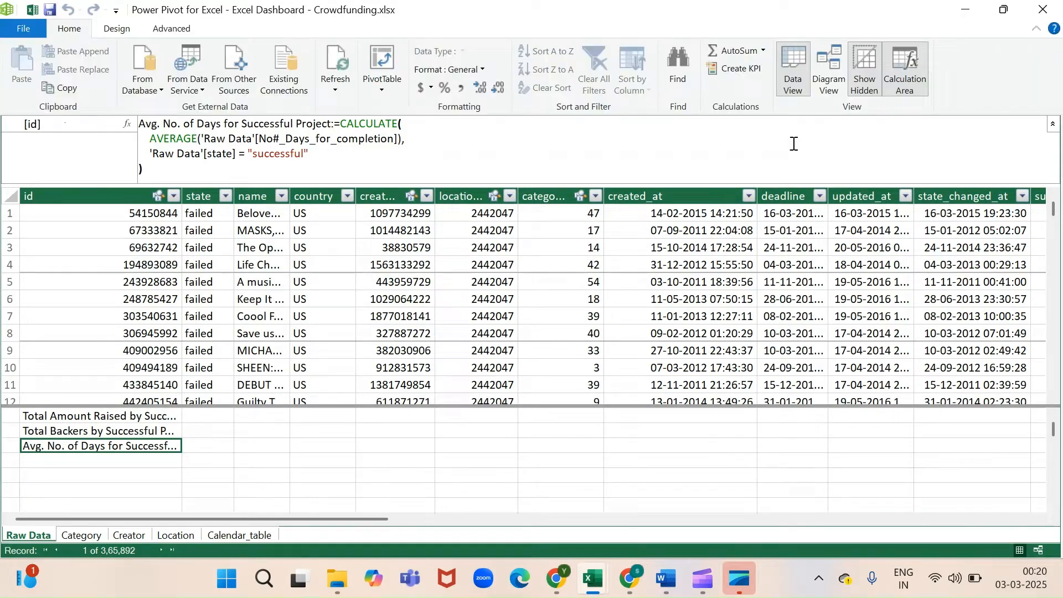
{"action": "left_click", "coordinate": [839, 63]}
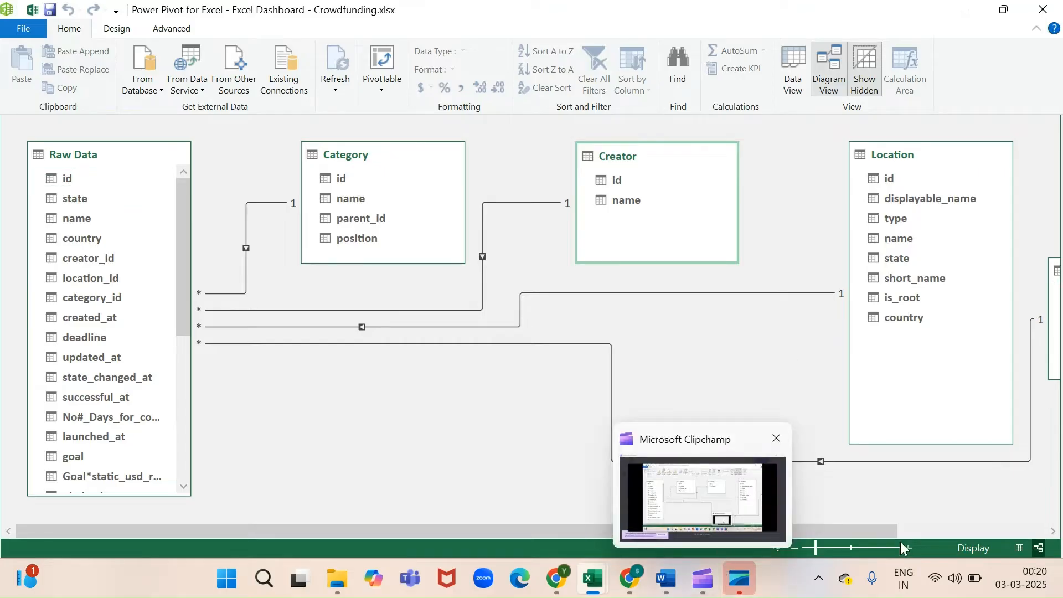
{"action": "mouse_move", "coordinate": [871, 529]}
{"action": "left_mouse_down"}
{"action": "mouse_move", "coordinate": [1025, 529]}
{"action": "mouse_move", "coordinate": [870, 530]}
{"action": "left_mouse_up"}
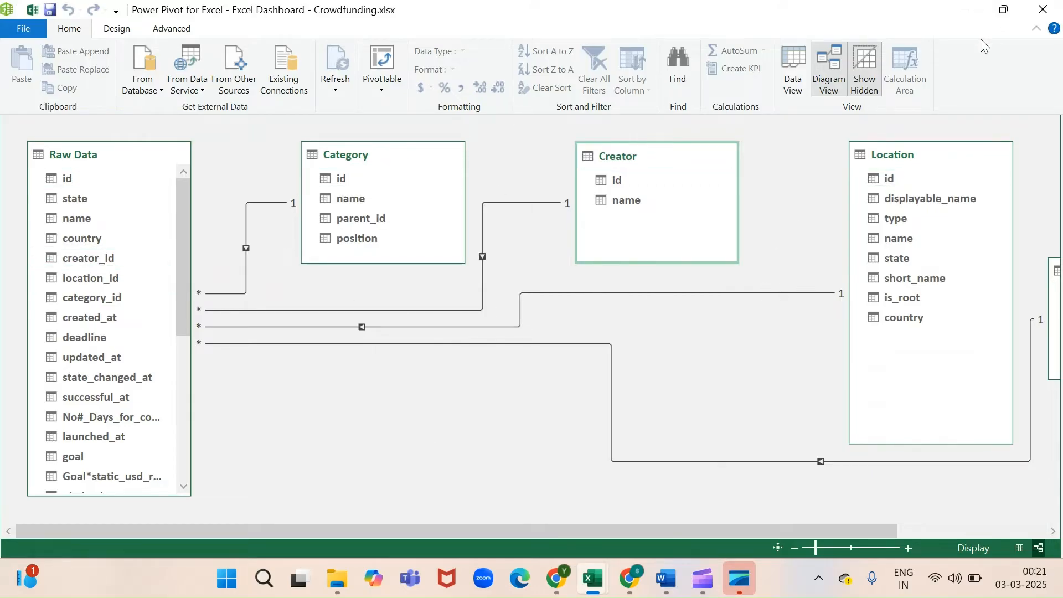
{"action": "left_click", "coordinate": [1048, 10]}
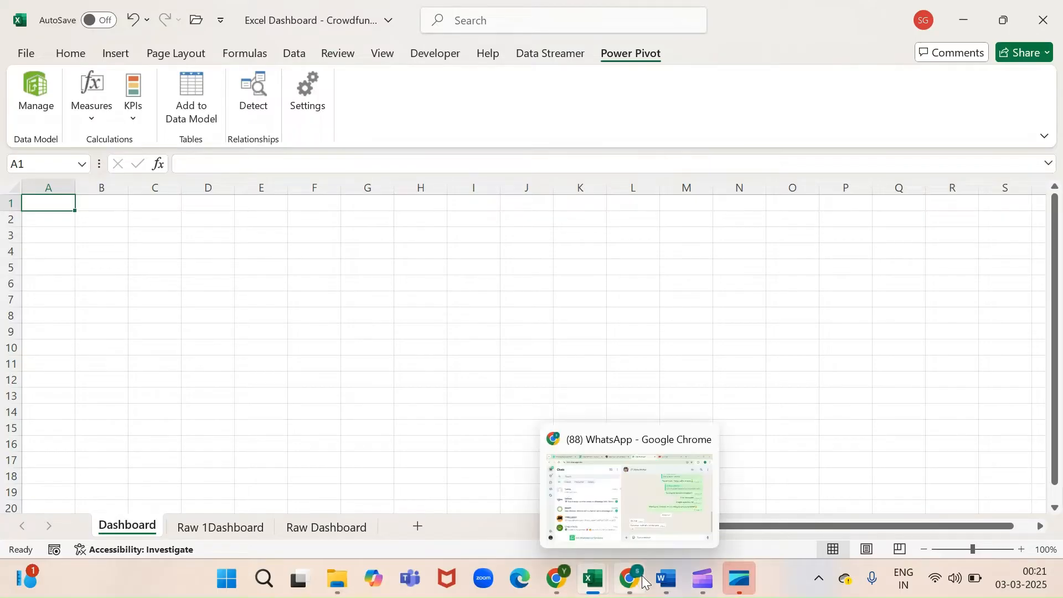
Switch to the finished Kickstart Crowdfunding Dashboard and examine its Year, Quarters and Month Name filters
{"action": "mouse_move", "coordinate": [590, 586]}
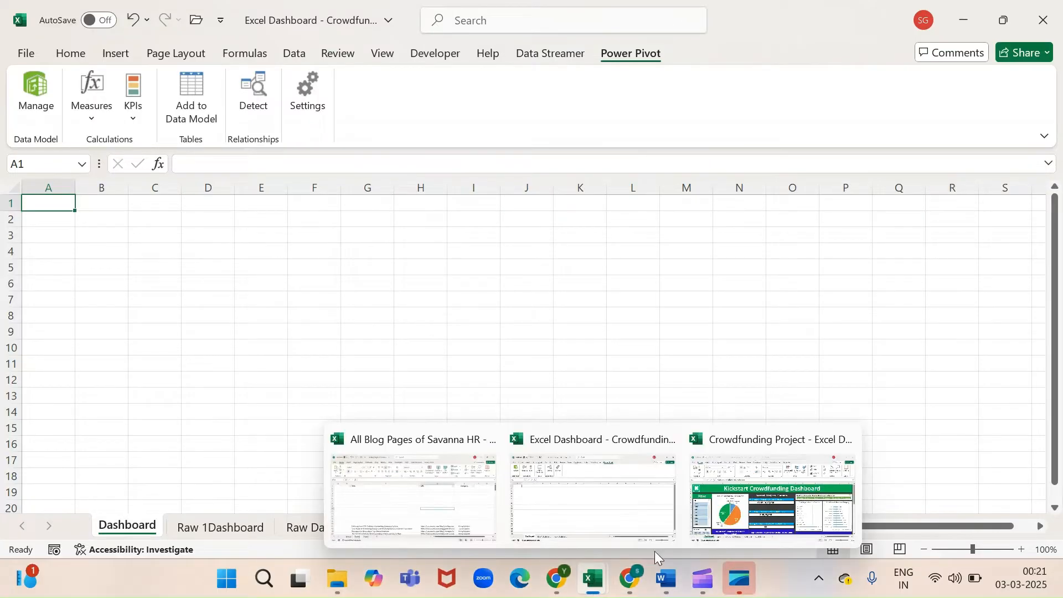
{"action": "left_click", "coordinate": [772, 499]}
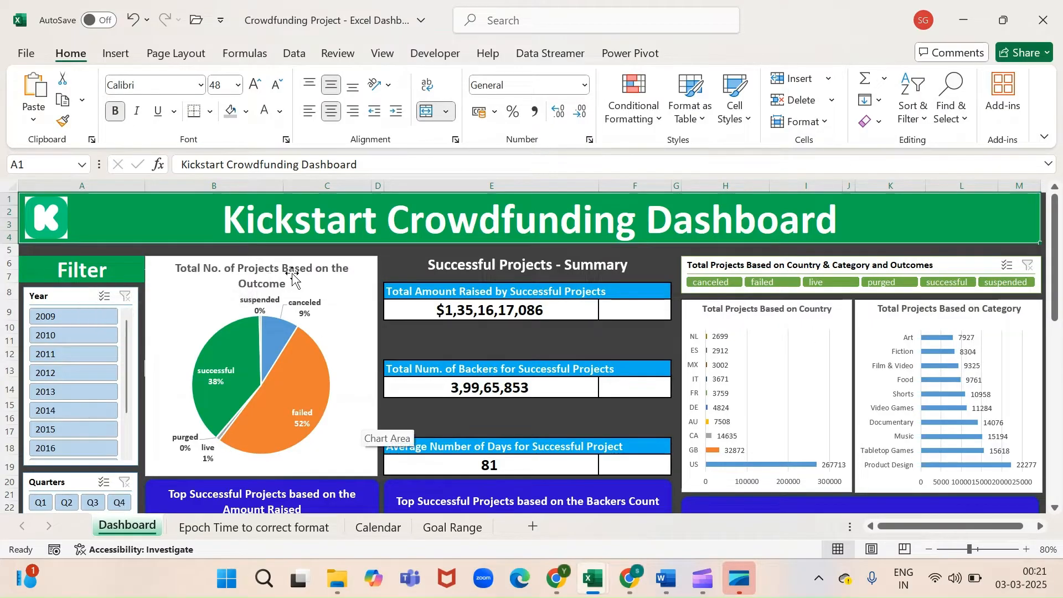
{"action": "scroll", "coordinate": [74, 402], "scroll_direction": "down", "scroll_amount": 3}
{"action": "scroll", "coordinate": [74, 402], "scroll_direction": "down", "scroll_amount": 2}
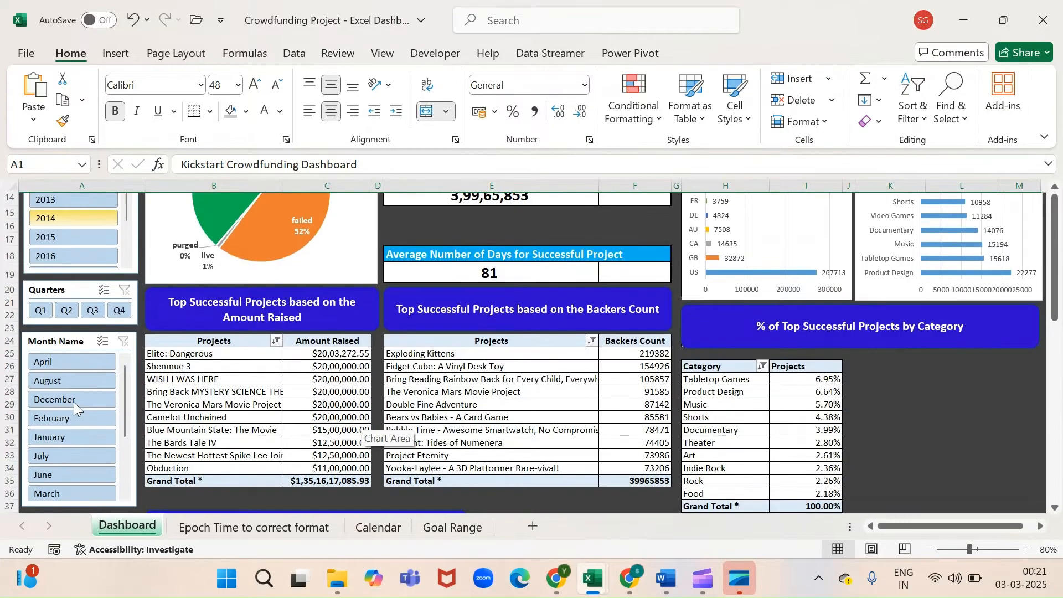
{"action": "scroll", "coordinate": [74, 402], "scroll_direction": "up", "scroll_amount": 5}
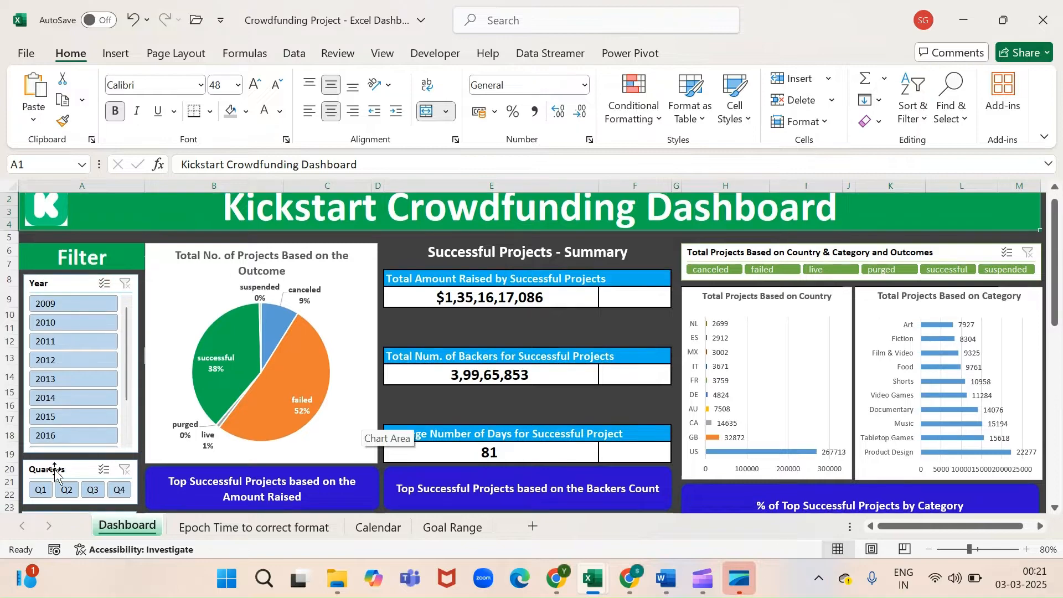
{"action": "scroll", "coordinate": [55, 350], "scroll_direction": "down", "scroll_amount": 3}
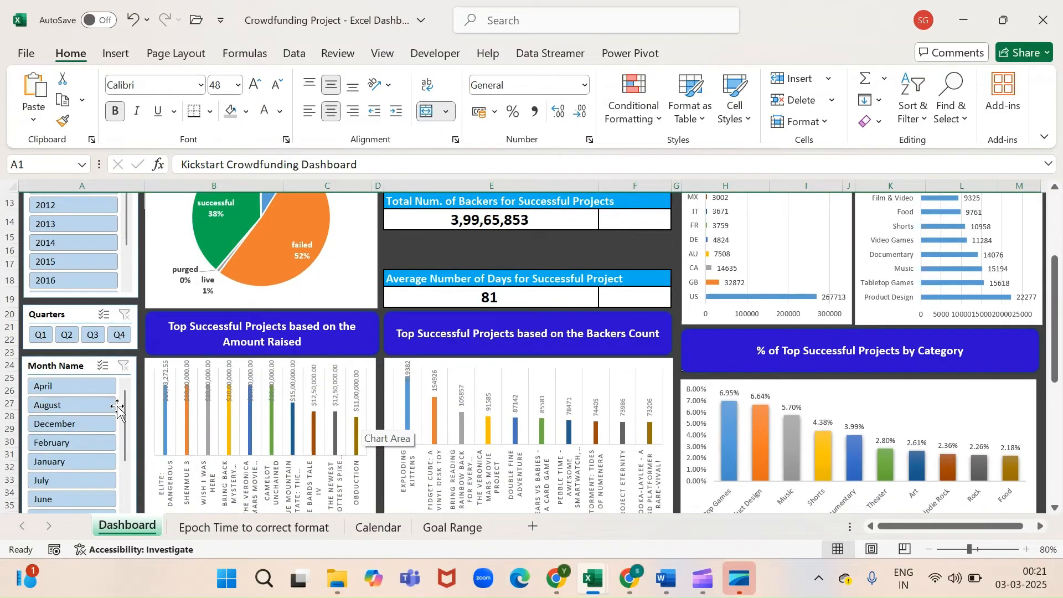
Return to the blank Dashboard sheet and insert Year, Quarter and Month Name slicers from Calendar_table in the workbook data model
{"action": "key", "text": "alt+Tab"}
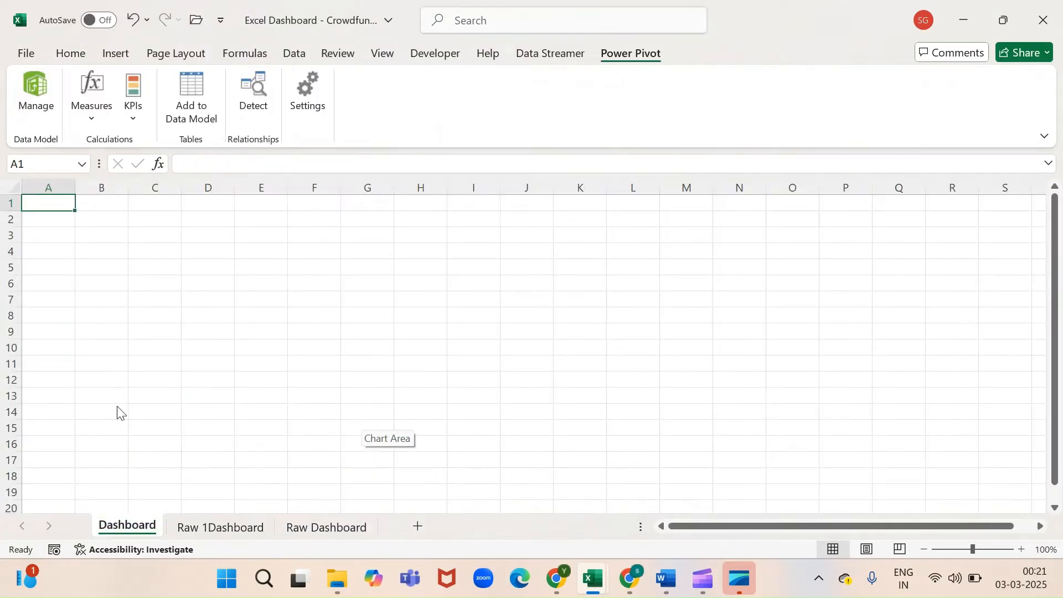
{"action": "left_click", "coordinate": [49, 252]}
{"action": "left_click", "coordinate": [116, 53]}
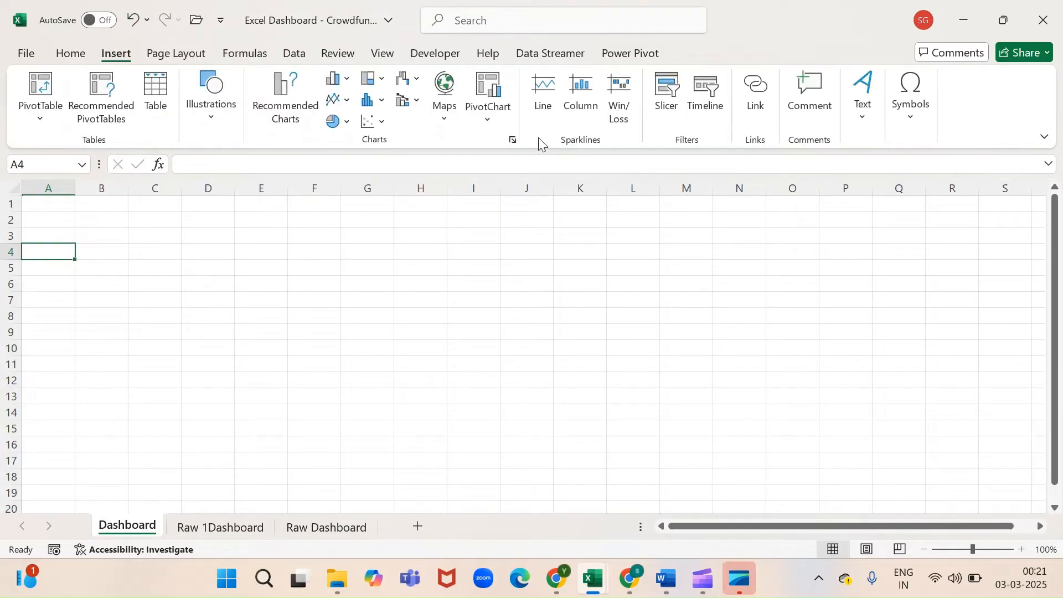
{"action": "left_click", "coordinate": [670, 92]}
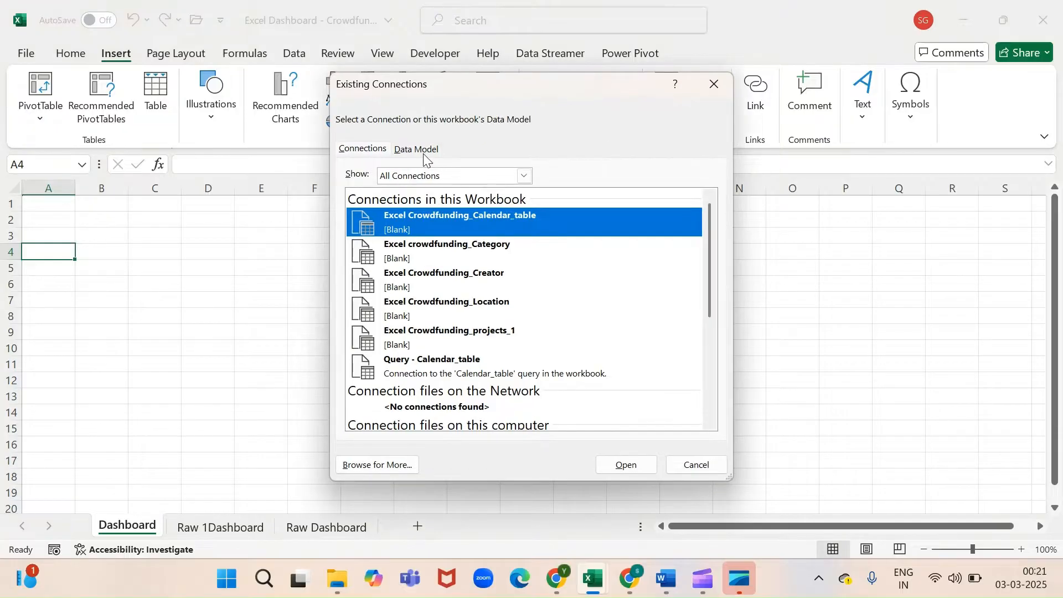
{"action": "left_click", "coordinate": [419, 152]}
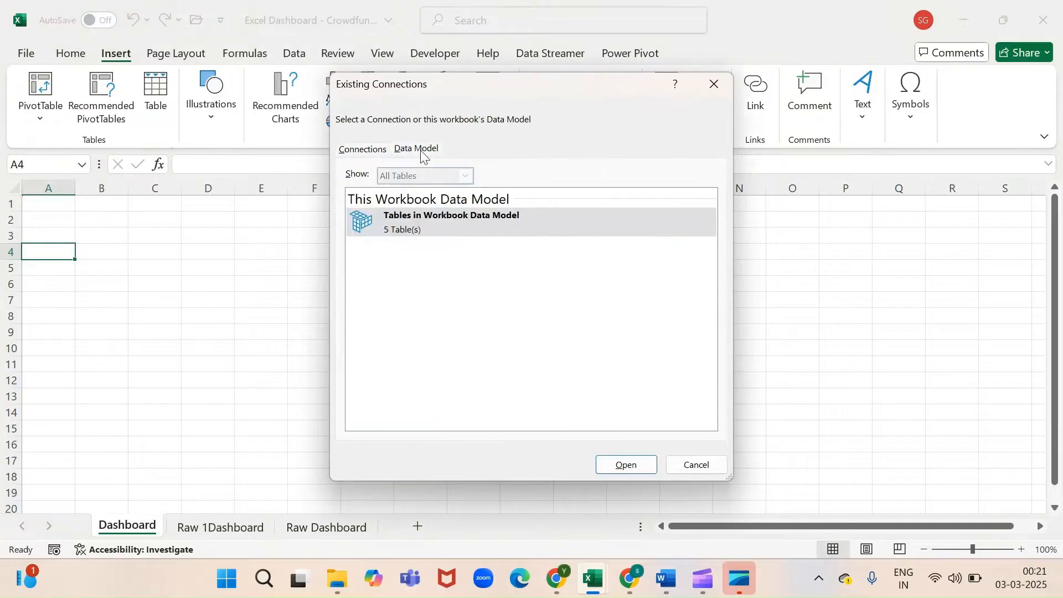
{"action": "left_click", "coordinate": [628, 465]}
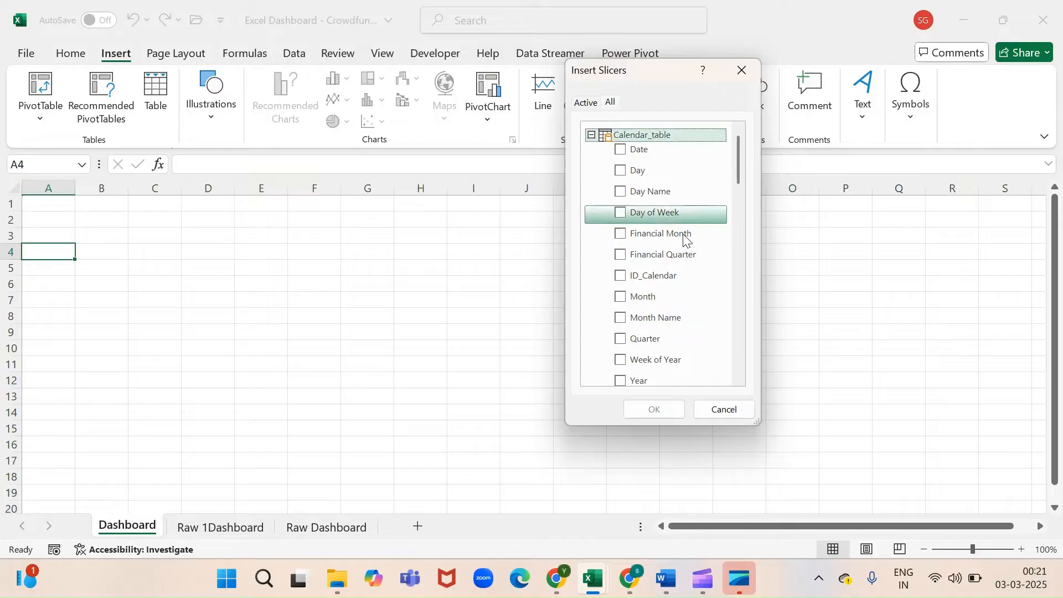
{"action": "left_click", "coordinate": [624, 381]}
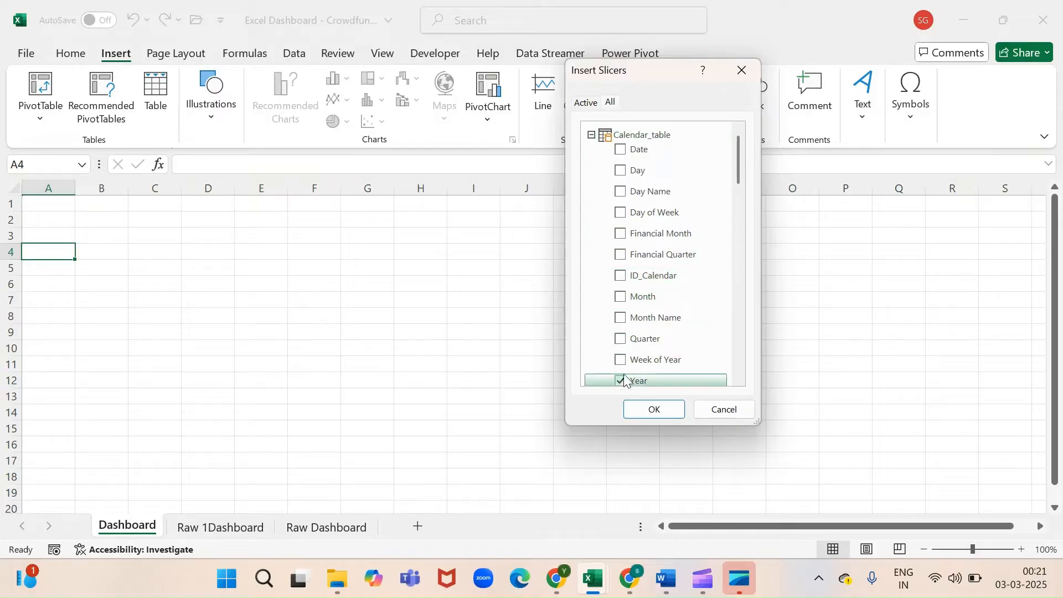
{"action": "left_click", "coordinate": [620, 339]}
{"action": "left_click", "coordinate": [625, 315]}
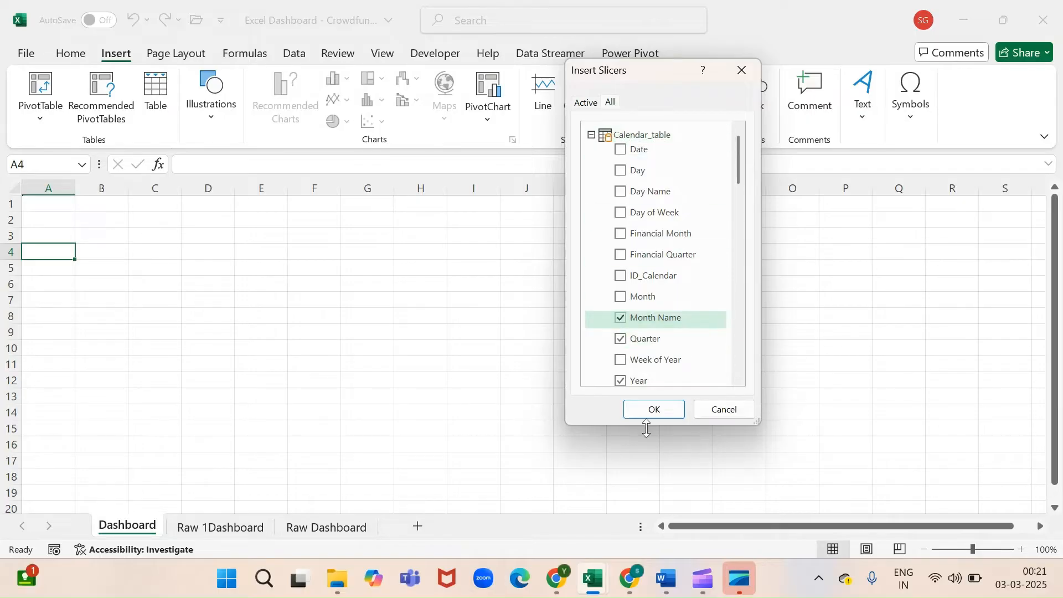
{"action": "left_click", "coordinate": [657, 409]}
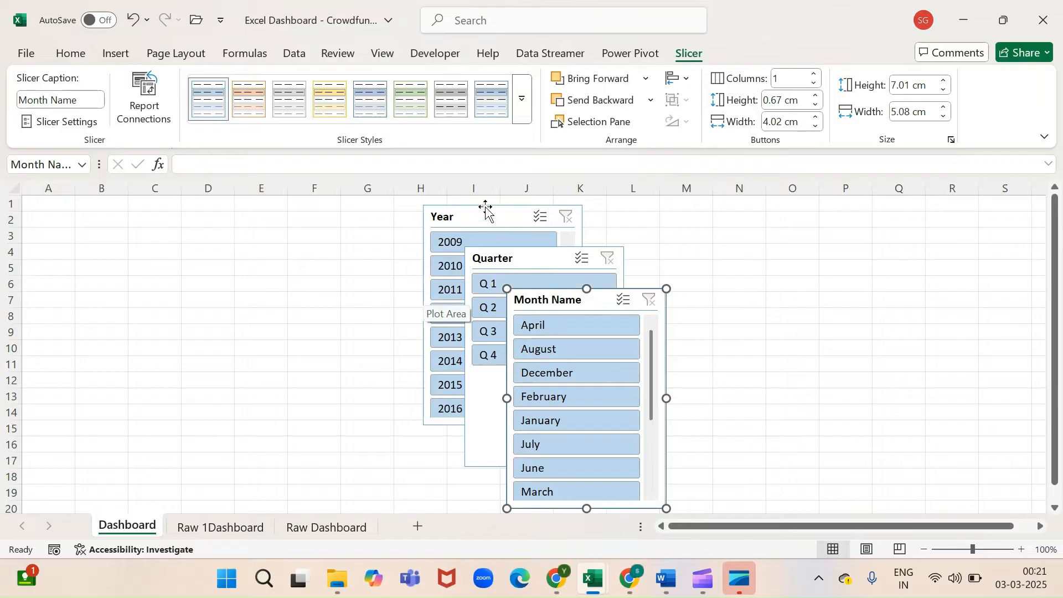
Place the Year slicer over columns A to C from about row 6 and the Quarter slicer directly beneath it
{"action": "left_click_drag", "start_coordinate": [493, 218], "coordinate": [92, 290]}
{"action": "scroll", "coordinate": [313, 341], "scroll_direction": "down", "scroll_amount": 2}
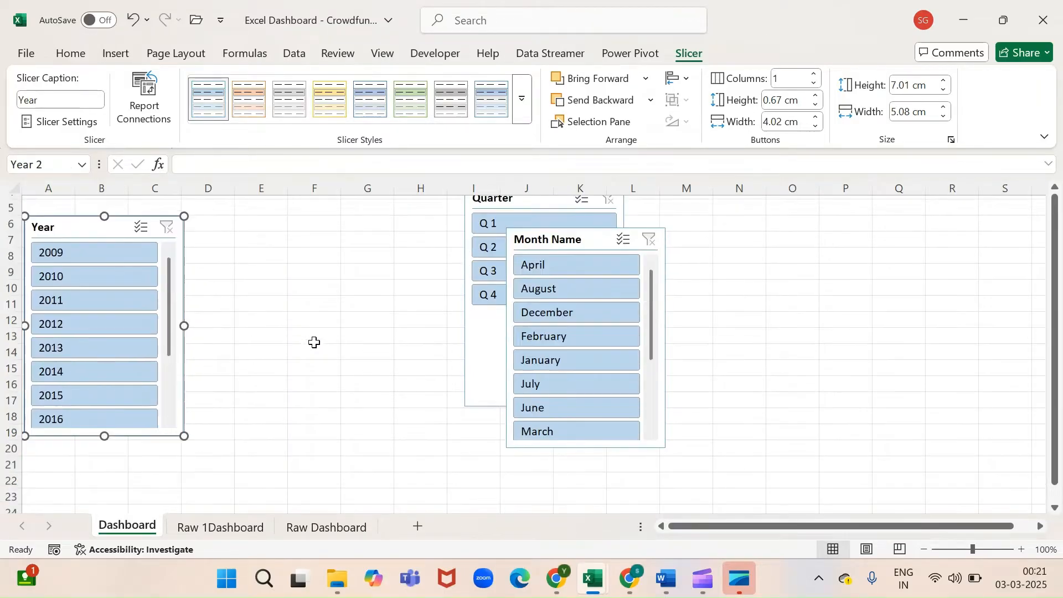
{"action": "left_click_drag", "start_coordinate": [487, 327], "coordinate": [140, 461]}
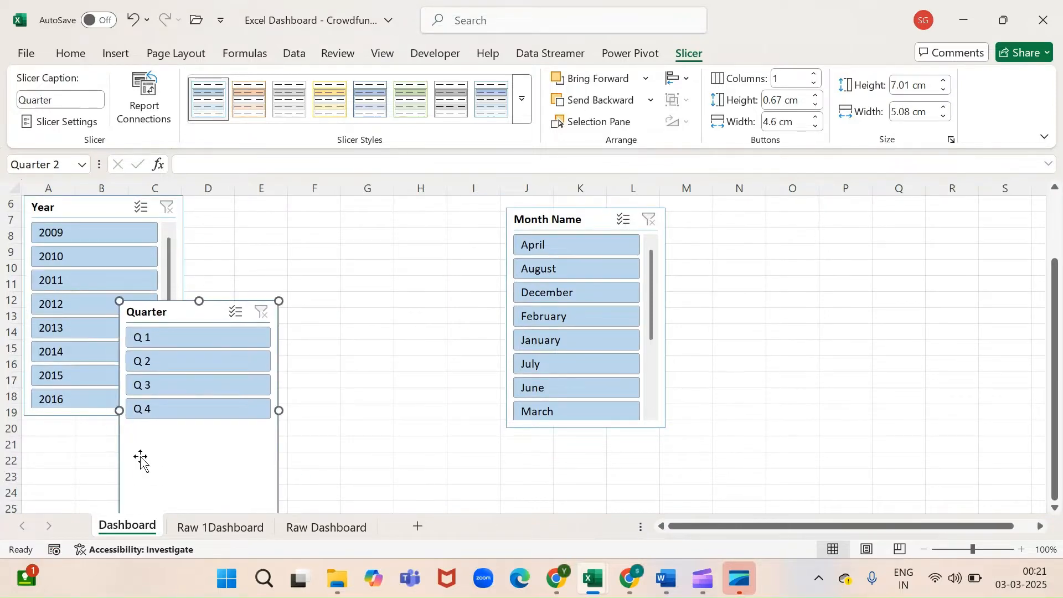
{"action": "scroll", "coordinate": [140, 462], "scroll_direction": "down", "scroll_amount": 2}
{"action": "left_click_drag", "start_coordinate": [201, 380], "coordinate": [109, 500]}
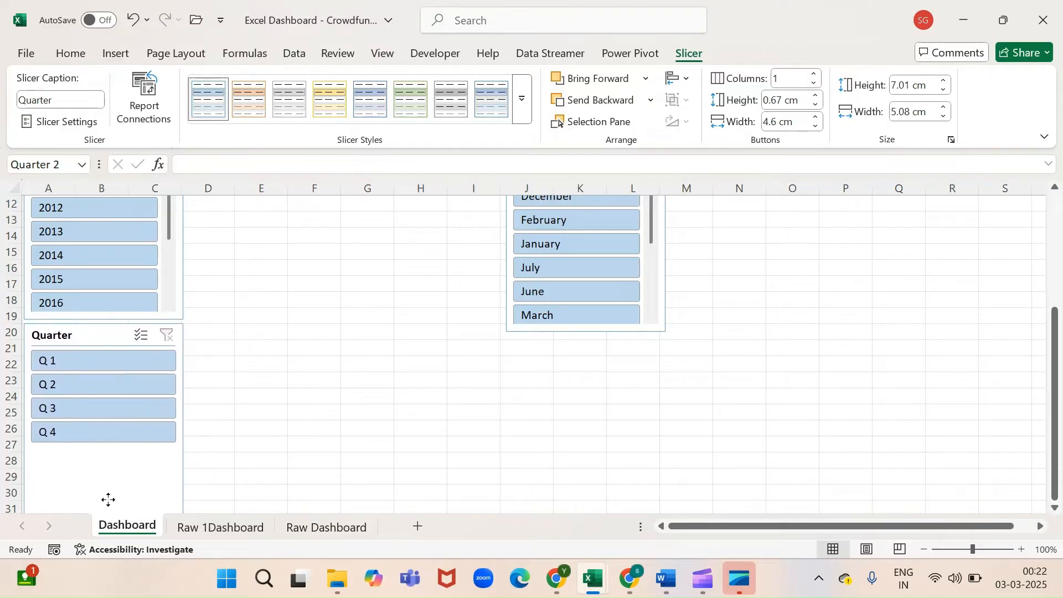
Move the Month Name slicer directly beneath the Quarter slicer, aligned with the other slicers in columns A to C
{"action": "scroll", "coordinate": [659, 301], "scroll_direction": "down", "scroll_amount": 2}
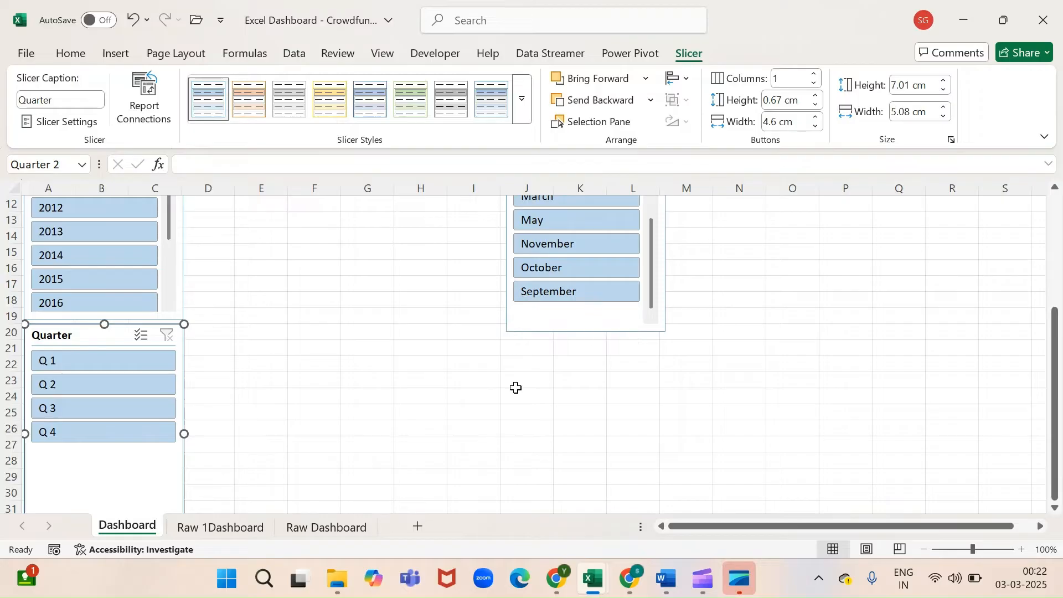
{"action": "scroll", "coordinate": [466, 203], "scroll_direction": "up", "scroll_amount": 3}
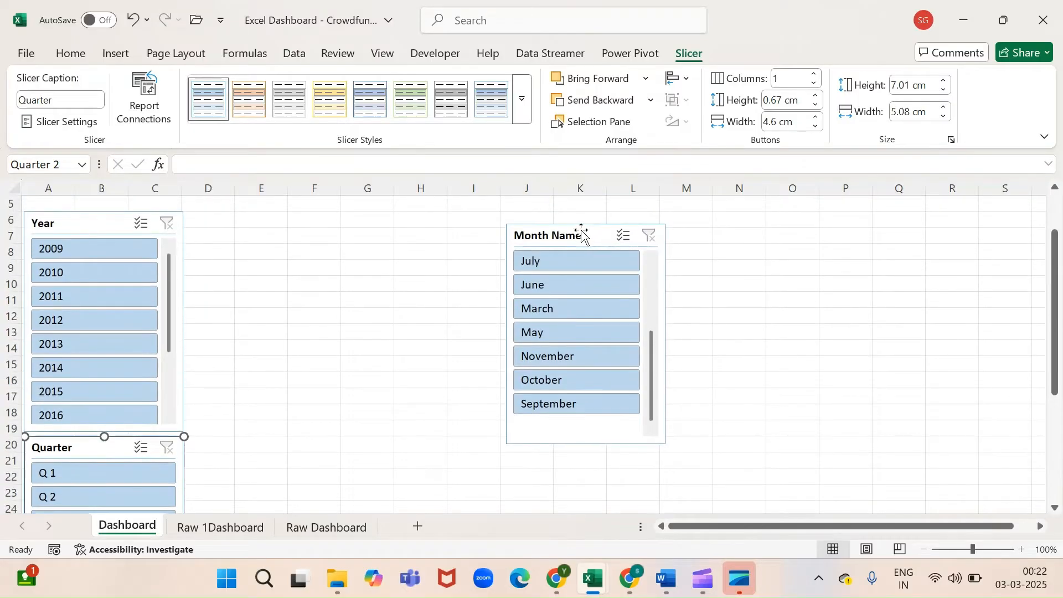
{"action": "left_click_drag", "start_coordinate": [579, 232], "coordinate": [108, 417]}
{"action": "scroll", "coordinate": [487, 355], "scroll_direction": "down", "scroll_amount": 5}
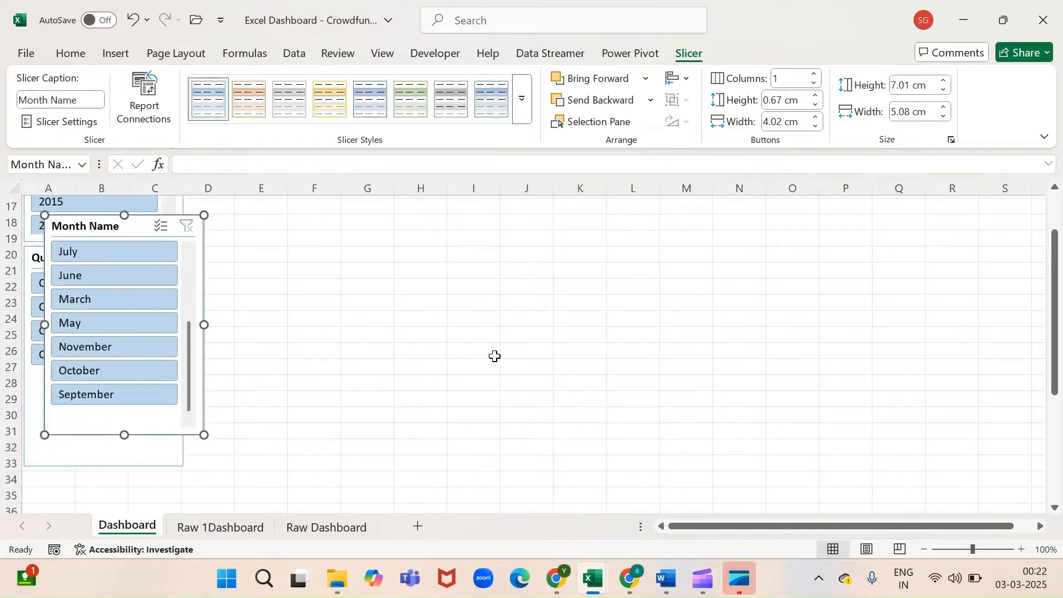
{"action": "left_click", "coordinate": [925, 550]}
{"action": "left_click", "coordinate": [925, 550]}
{"action": "scroll", "coordinate": [402, 329], "scroll_direction": "up", "scroll_amount": 4}
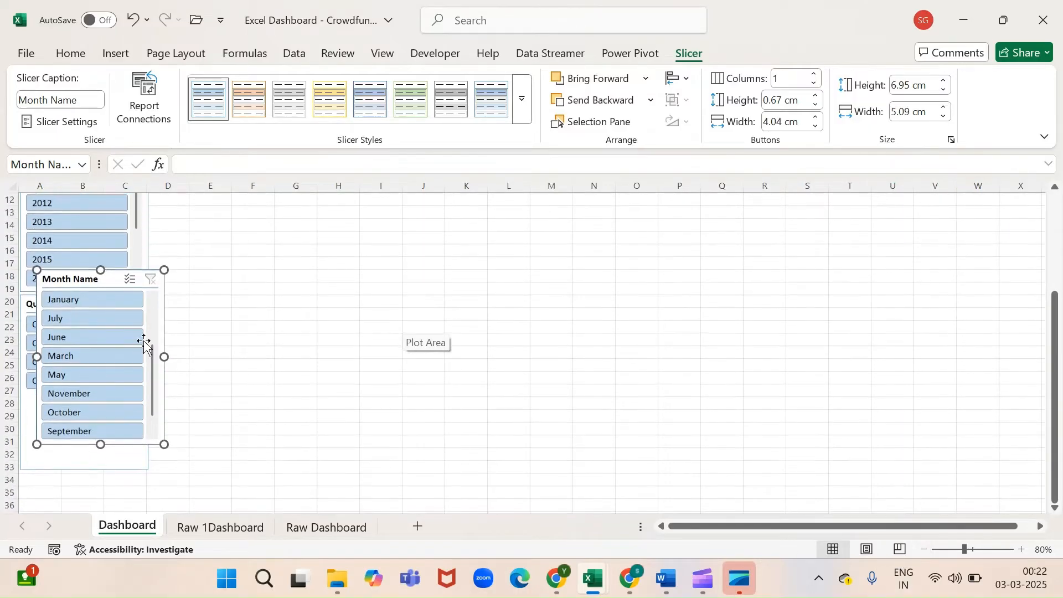
{"action": "left_click_drag", "start_coordinate": [95, 280], "coordinate": [77, 479]}
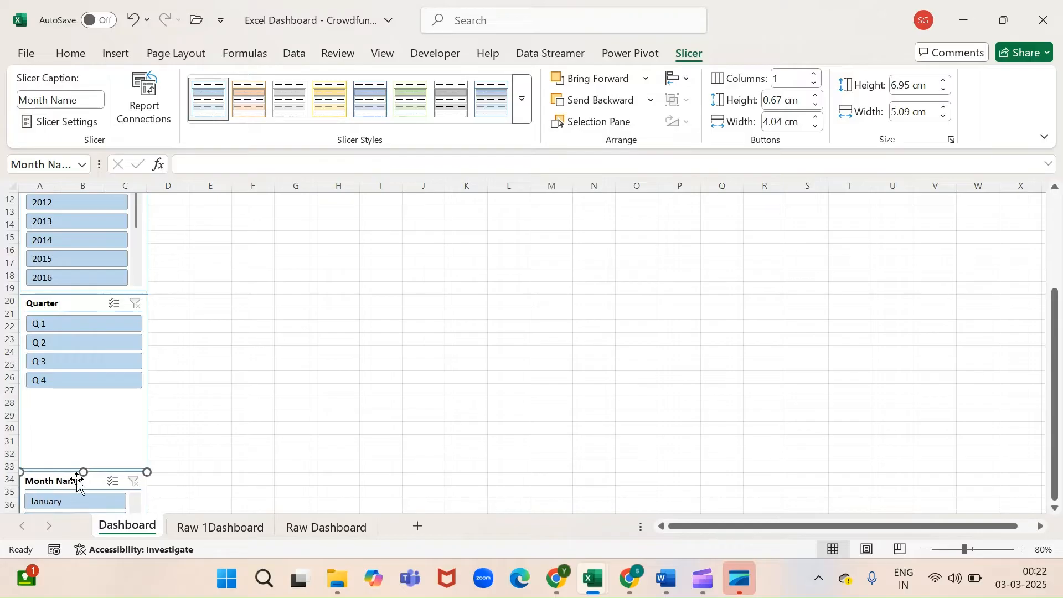
Arrange the Quarter slicer's buttons in 4 columns
{"action": "left_click", "coordinate": [82, 306]}
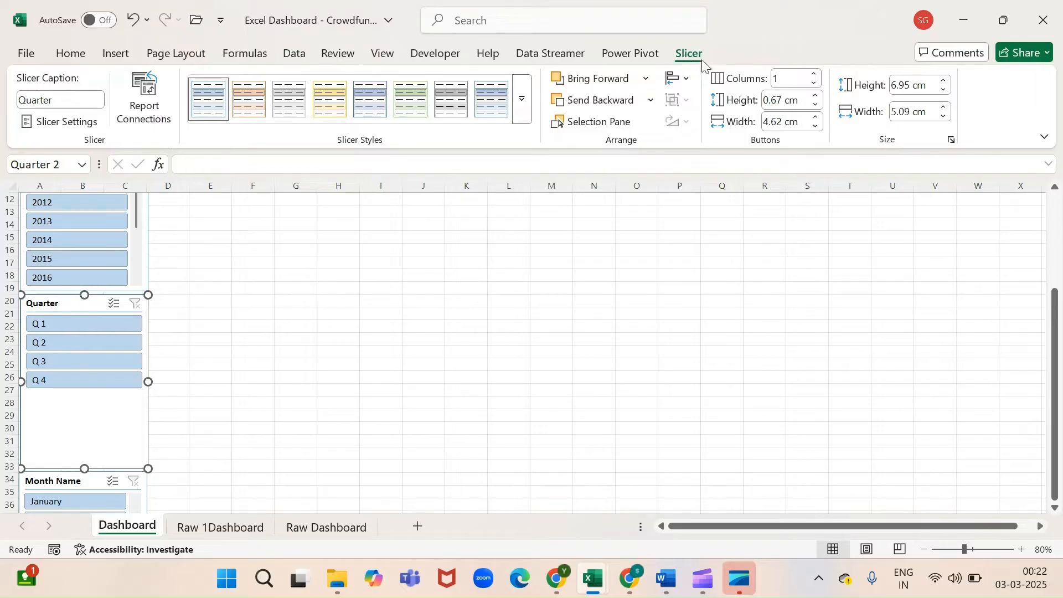
{"action": "left_click", "coordinate": [788, 81]}
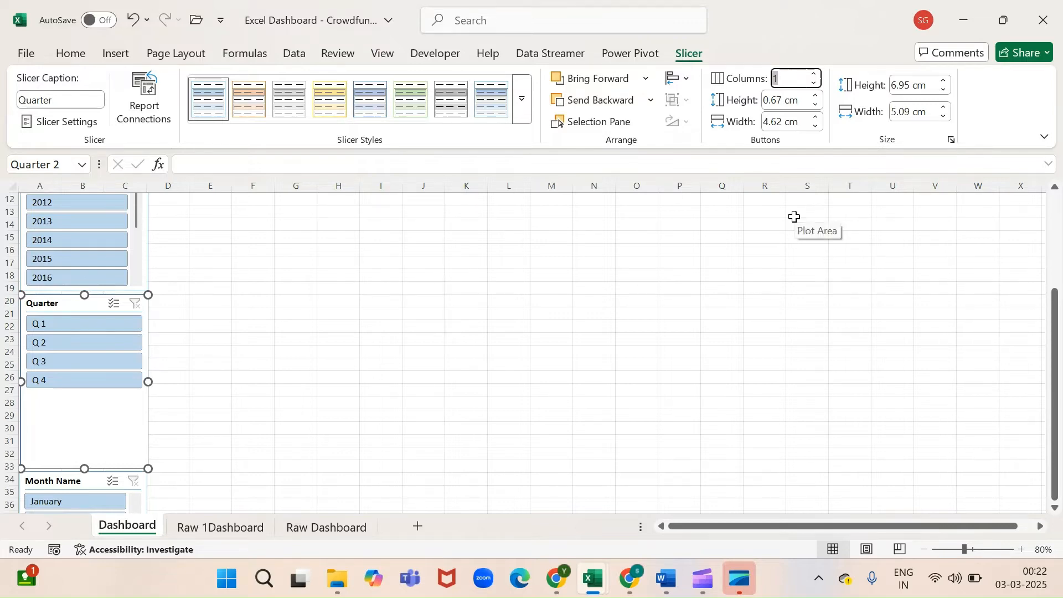
{"action": "type", "text": "2"}
{"action": "key", "text": "Return"}
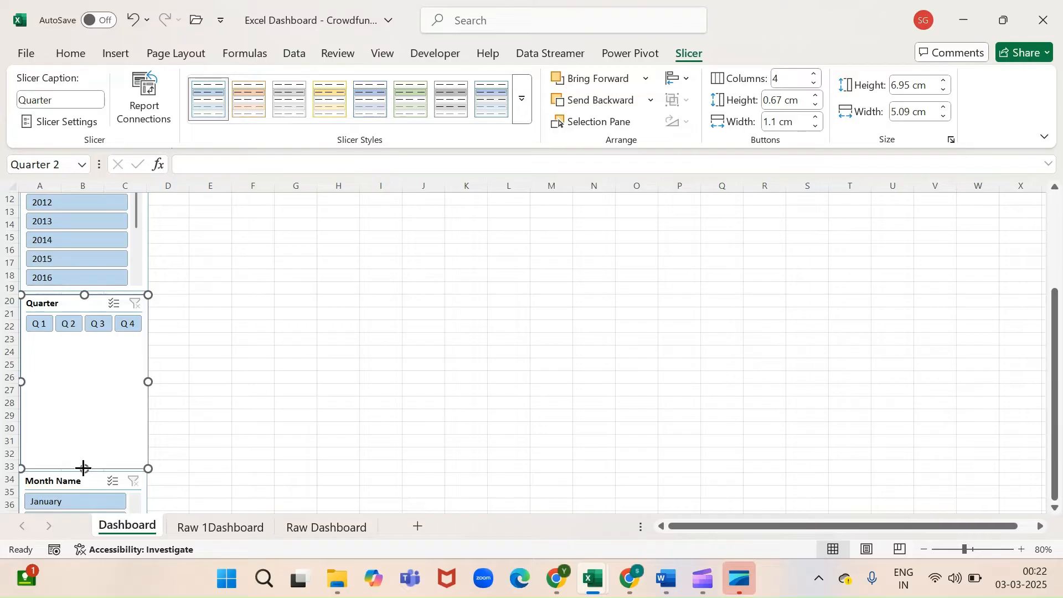
Shorten the Quarter slicer to about 1.76 cm high and move the Month Name slicer up directly beneath it
{"action": "left_click_drag", "start_coordinate": [83, 469], "coordinate": [85, 339]}
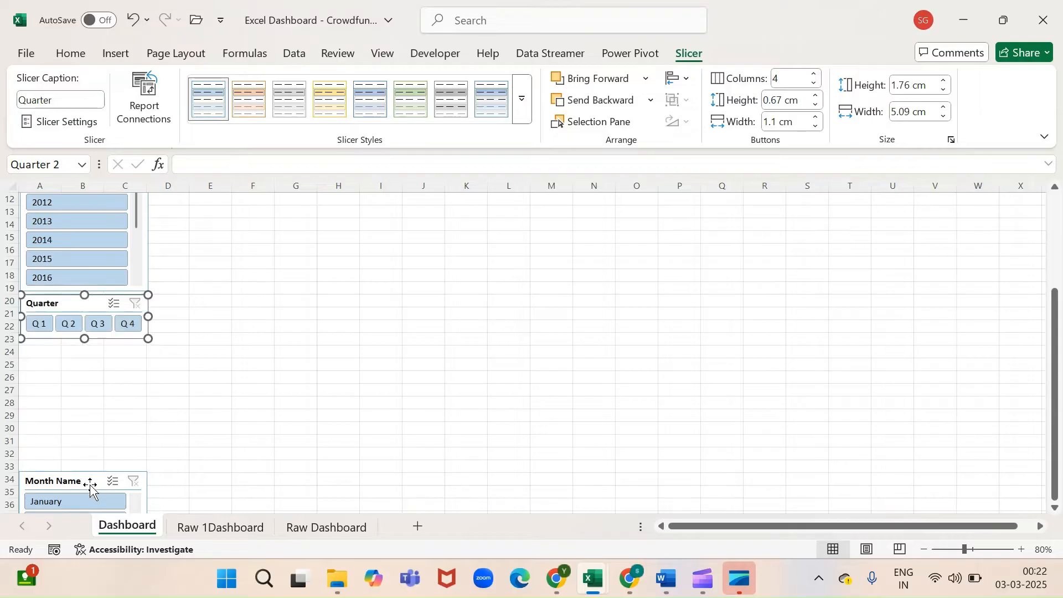
{"action": "left_click_drag", "start_coordinate": [87, 479], "coordinate": [79, 354]}
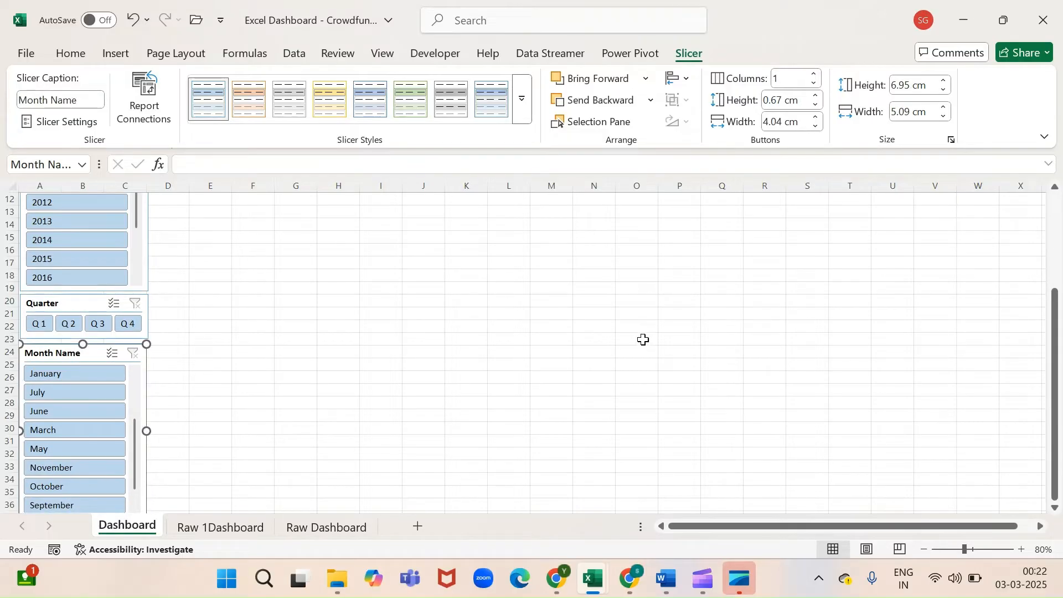
Check the outcome pie chart on the finished dashboard and insert a PivotChart from the workbook's data model at cell E6 of the new Dashboard sheet
{"action": "key", "text": "alt+Tab"}
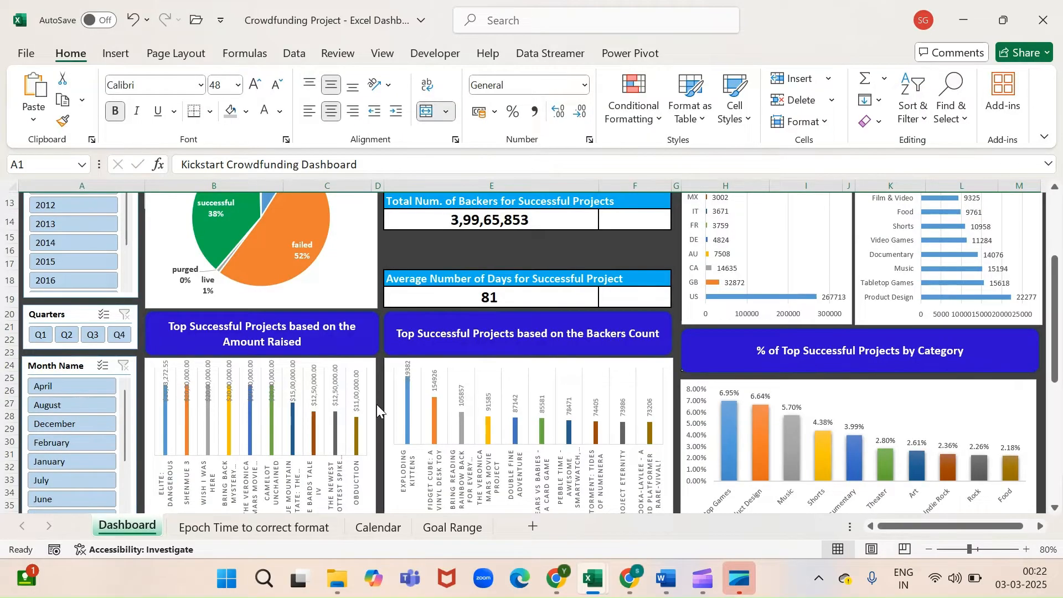
{"action": "scroll", "coordinate": [377, 404], "scroll_direction": "up", "scroll_amount": 4}
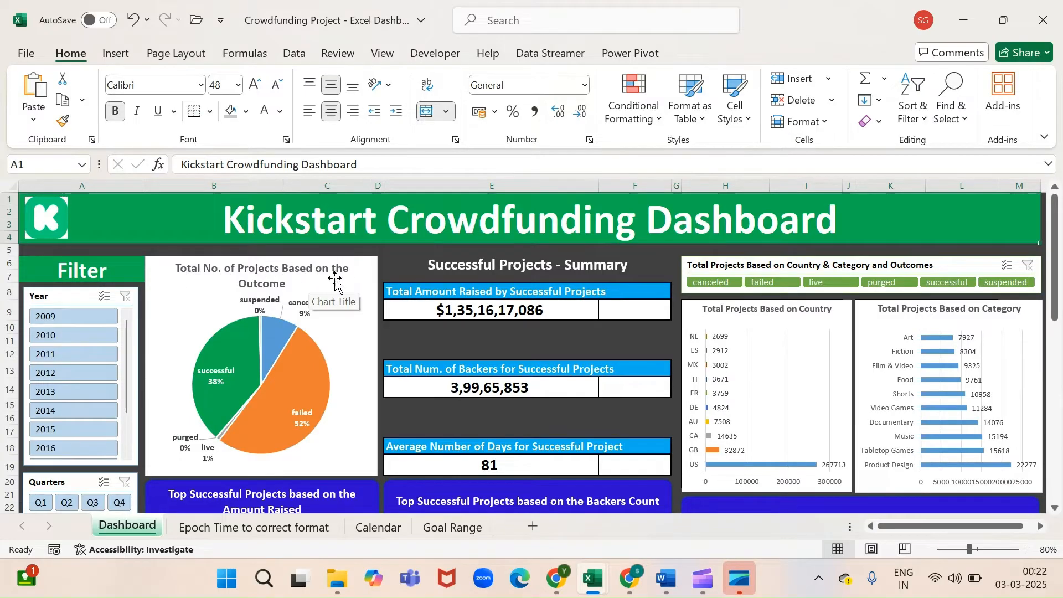
{"action": "key", "text": "alt+Tab"}
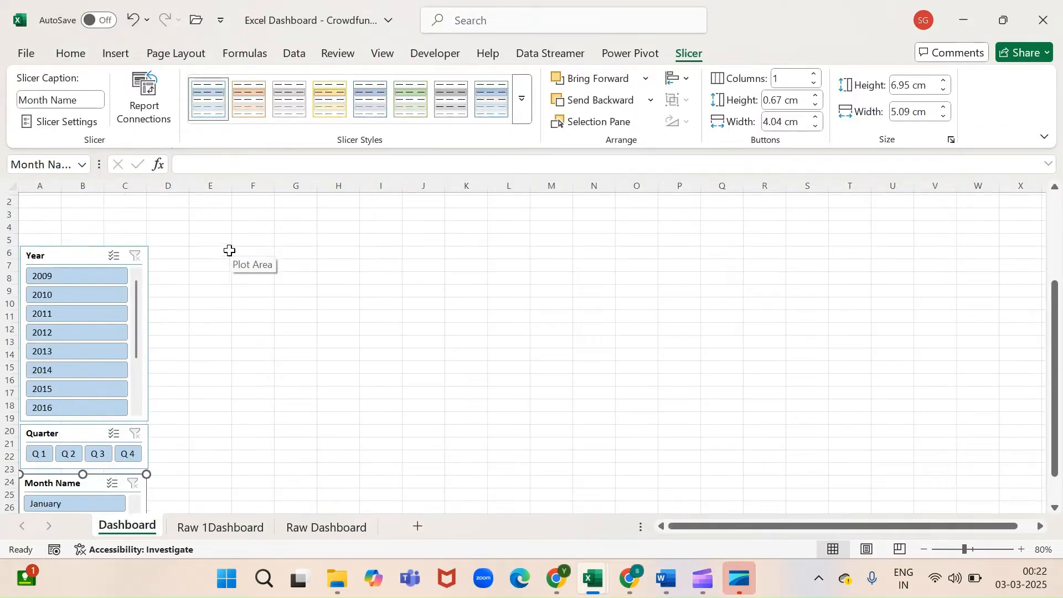
{"action": "scroll", "coordinate": [216, 263], "scroll_direction": "up", "scroll_amount": 1}
{"action": "left_click", "coordinate": [201, 265]}
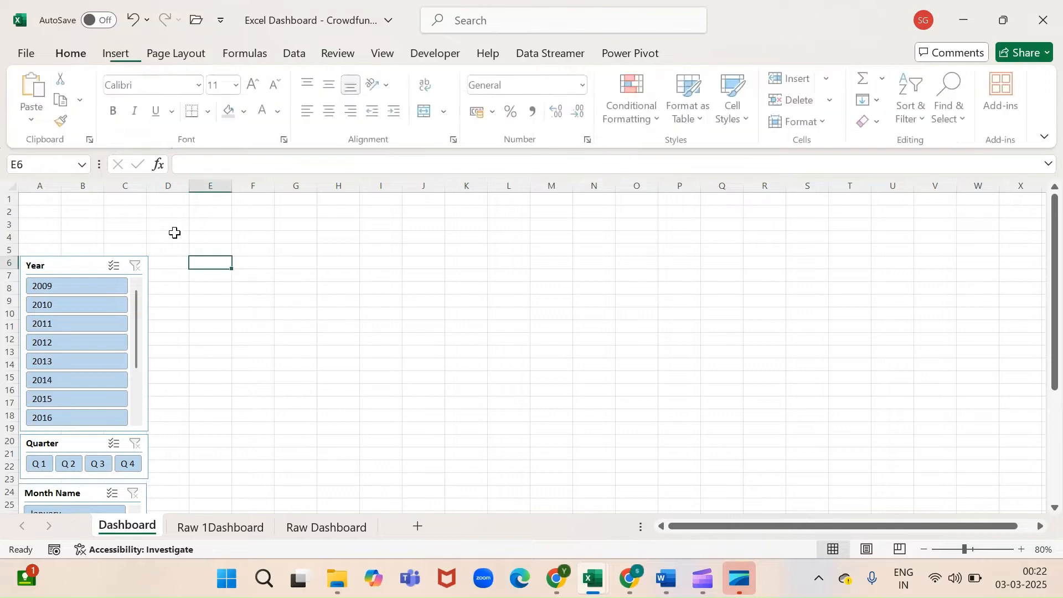
{"action": "left_click", "coordinate": [110, 57]}
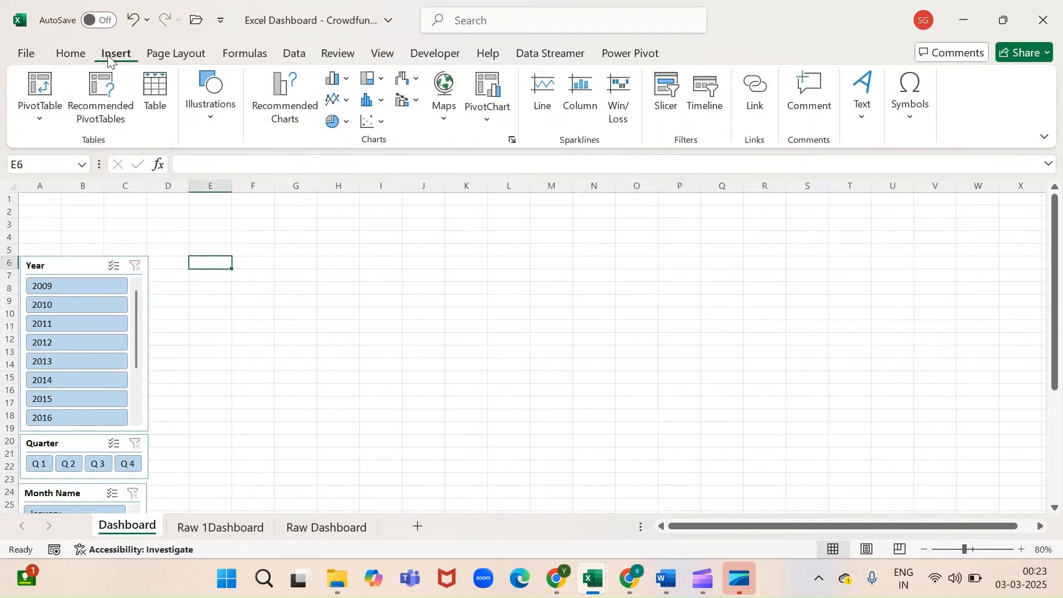
{"action": "left_click", "coordinate": [489, 119]}
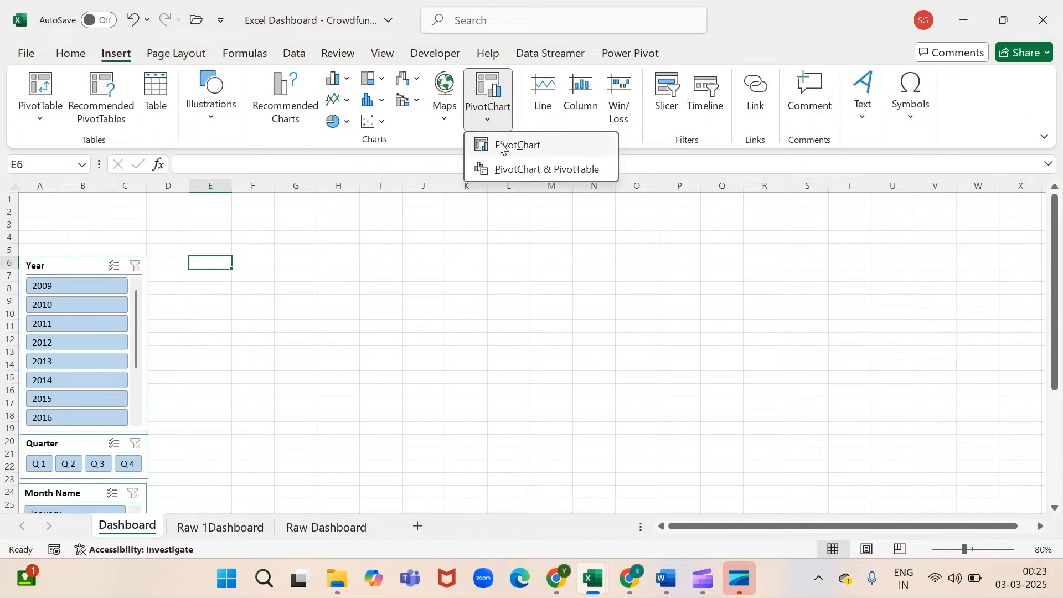
{"action": "left_click", "coordinate": [500, 146]}
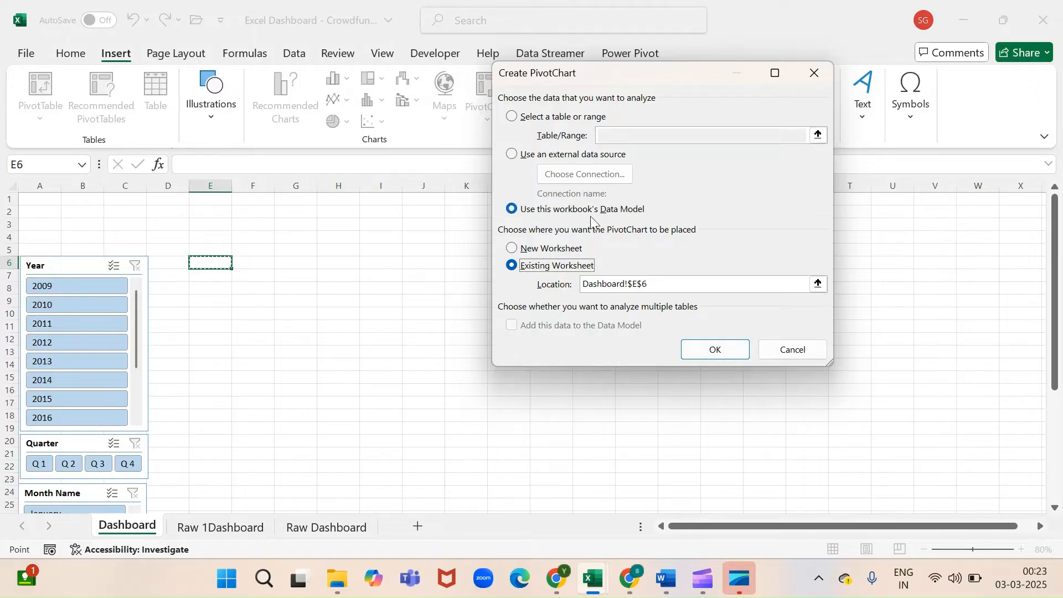
{"action": "left_click", "coordinate": [721, 350]}
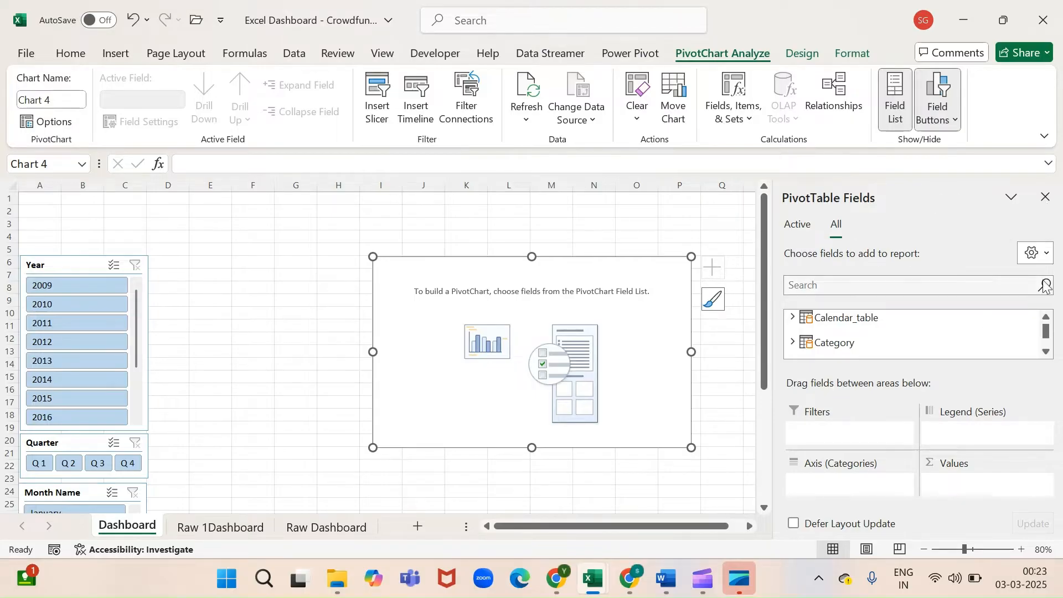
Add the Raw Data field state to the PivotChart's axis categories and id to its values
{"action": "left_click", "coordinate": [894, 283]}
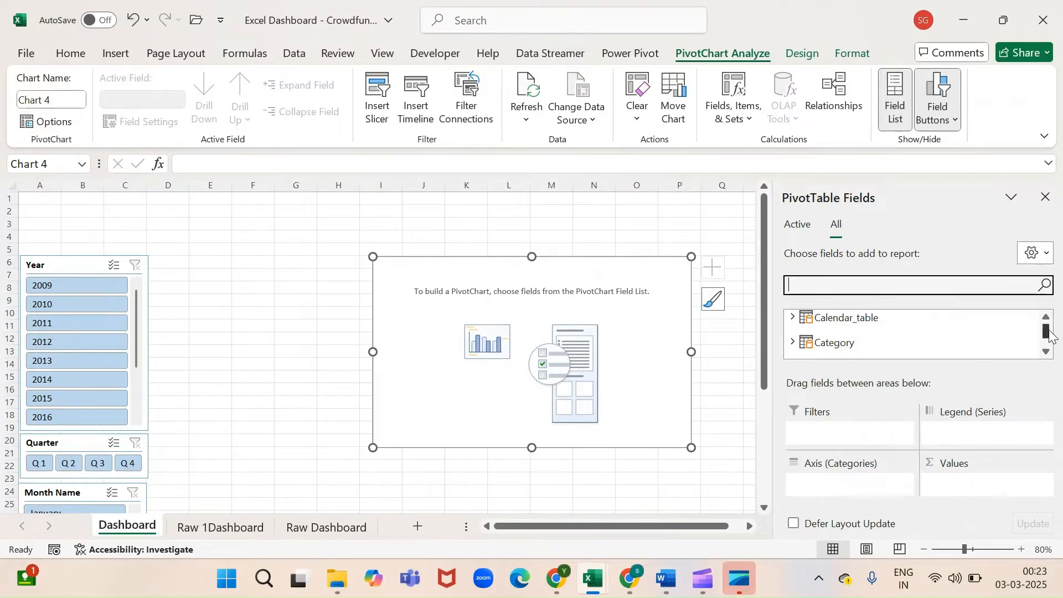
{"action": "scroll", "coordinate": [1050, 335], "scroll_direction": "down", "scroll_amount": 1}
{"action": "scroll", "coordinate": [1053, 335], "scroll_direction": "up", "scroll_amount": 1}
{"action": "mouse_move", "coordinate": [1051, 327]}
{"action": "left_mouse_down"}
{"action": "mouse_move", "coordinate": [1053, 343]}
{"action": "mouse_move", "coordinate": [1050, 325]}
{"action": "left_mouse_up"}
{"action": "scroll", "coordinate": [1048, 341], "scroll_direction": "down", "scroll_amount": 1}
{"action": "left_click", "coordinate": [792, 342]}
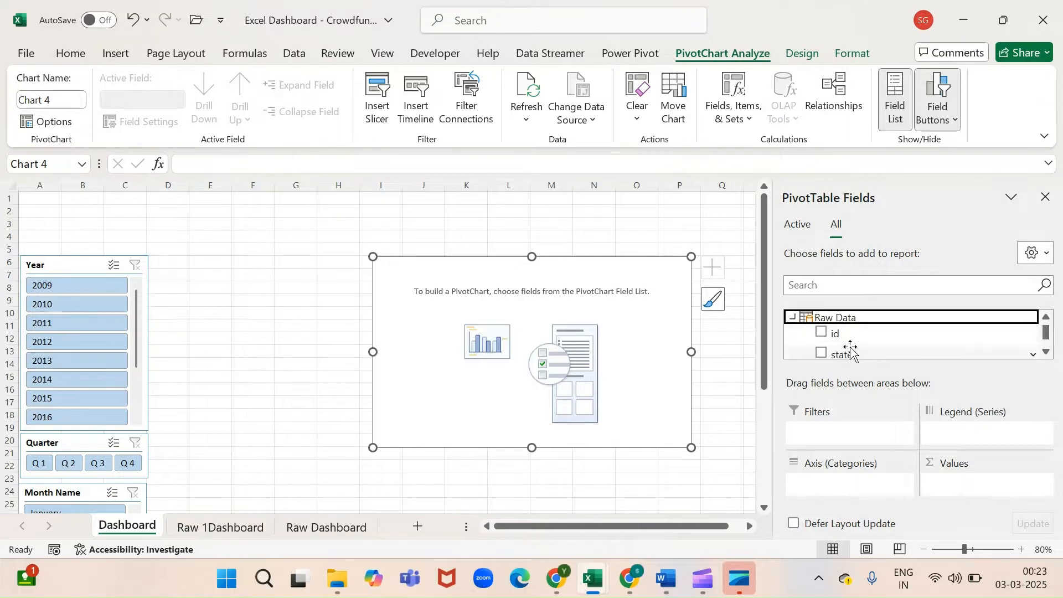
{"action": "mouse_move", "coordinate": [852, 350]}
{"action": "left_mouse_down"}
{"action": "mouse_move", "coordinate": [866, 508]}
{"action": "mouse_move", "coordinate": [847, 497]}
{"action": "left_mouse_up"}
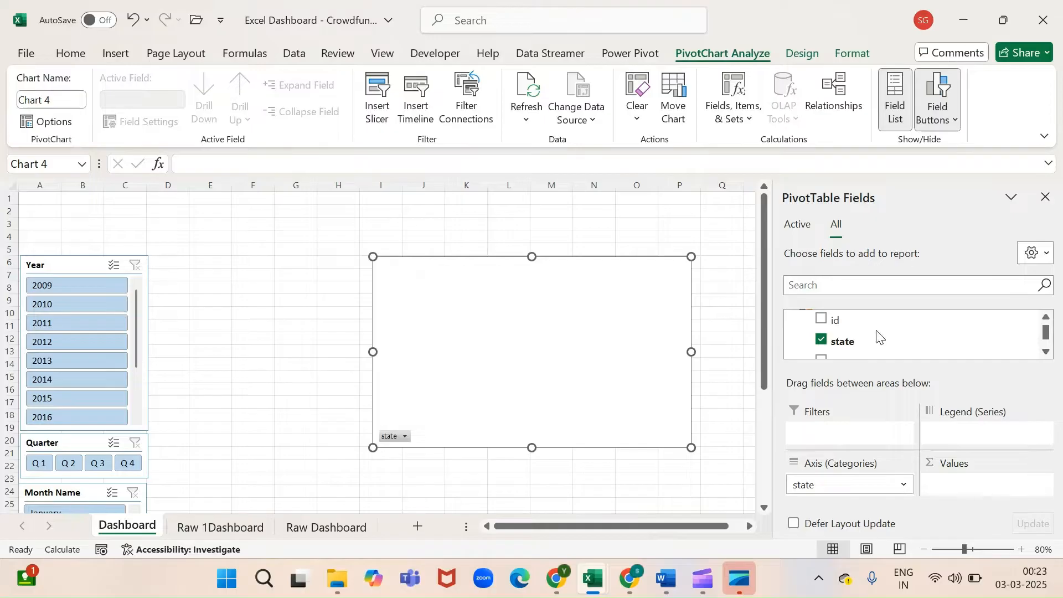
{"action": "mouse_move", "coordinate": [816, 321]}
{"action": "left_mouse_down"}
{"action": "mouse_move", "coordinate": [937, 349]}
{"action": "mouse_move", "coordinate": [978, 491]}
{"action": "left_mouse_up"}
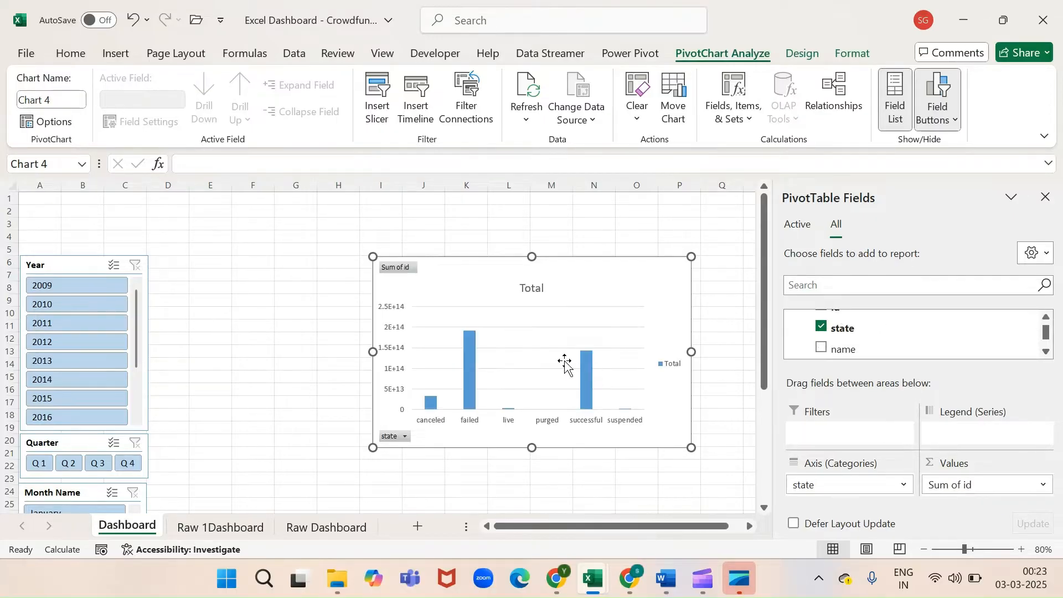
Move the PivotChart beside the Year slicer from column D, row 6, and change its type to Pie
{"action": "left_click_drag", "start_coordinate": [637, 271], "coordinate": [419, 272]}
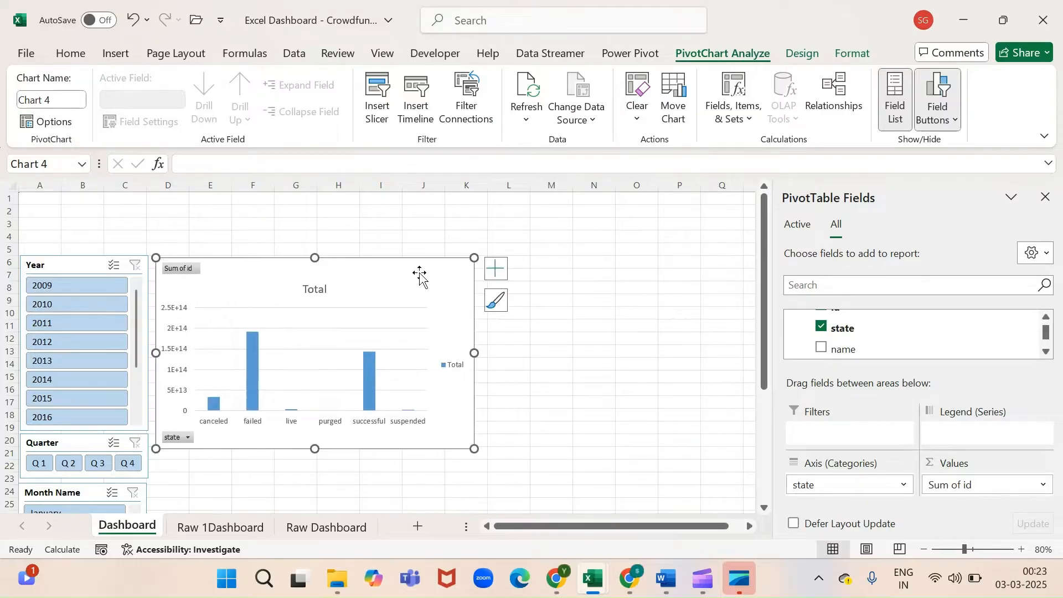
{"action": "left_click", "coordinate": [803, 53]}
{"action": "left_click", "coordinate": [920, 97]}
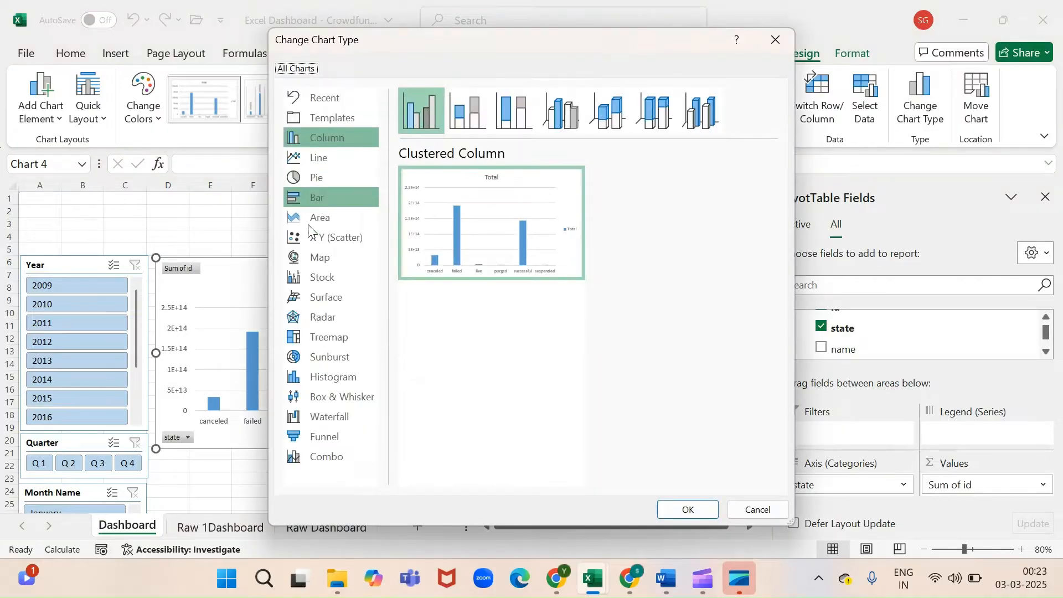
{"action": "left_click", "coordinate": [316, 181]}
{"action": "mouse_move", "coordinate": [529, 206]}
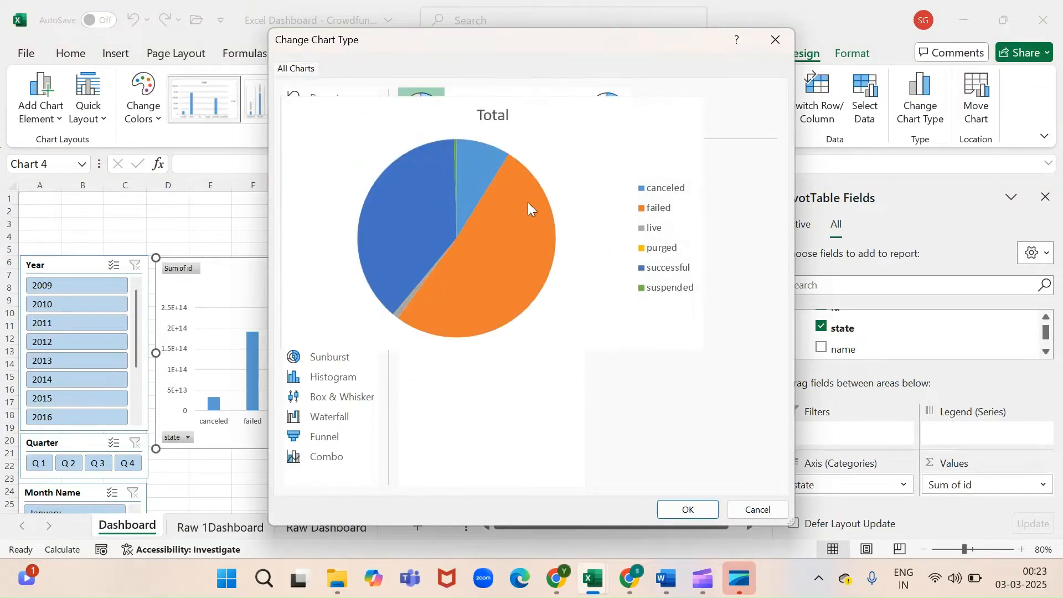
{"action": "left_click", "coordinate": [702, 506]}
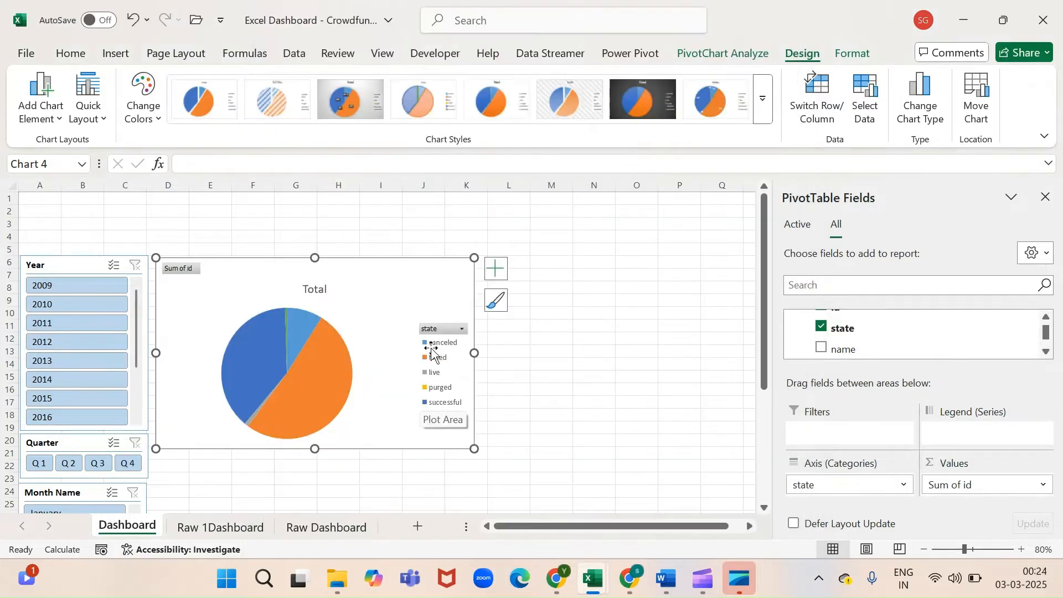
Apply the chart layout with category names and percentages on the slices, and narrow the chart to columns D to I
{"action": "left_click", "coordinate": [88, 116]}
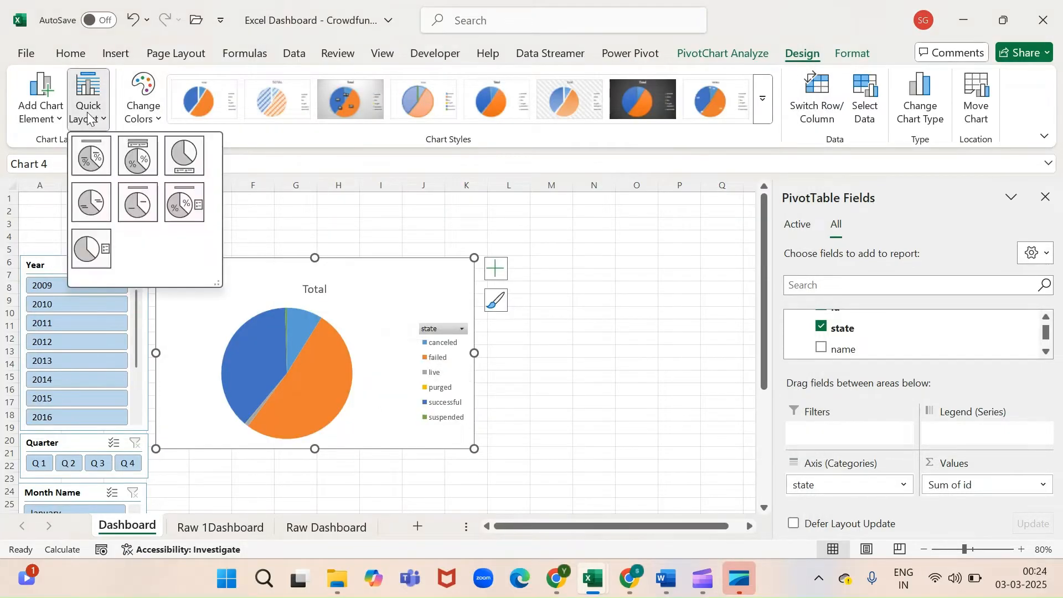
{"action": "left_click", "coordinate": [91, 161]}
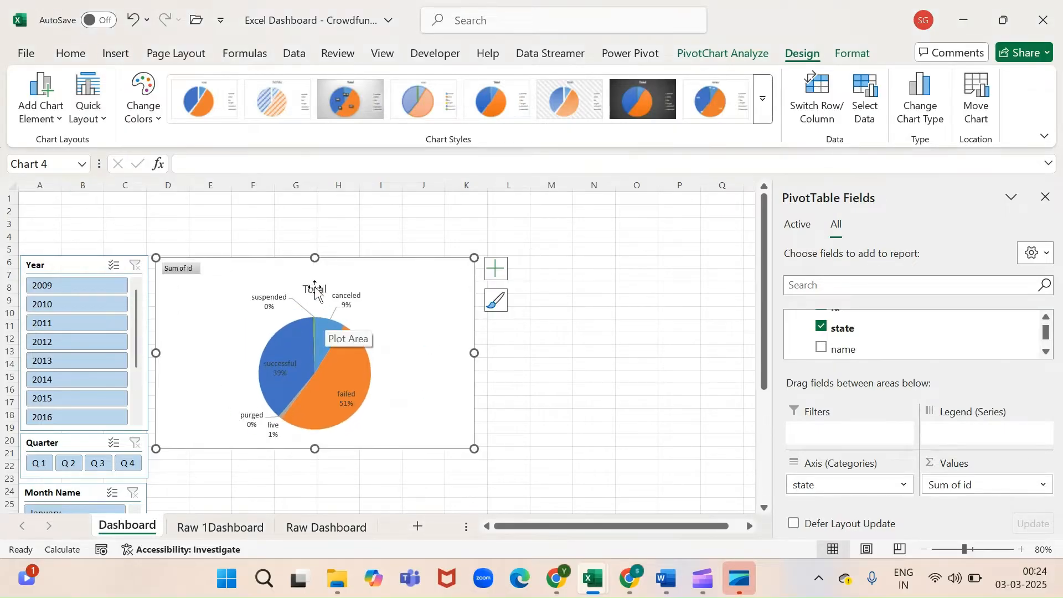
{"action": "left_click_drag", "start_coordinate": [475, 354], "coordinate": [385, 353]}
Title the pie chart "Total Number of Projects by Outcomes" and hide all its field buttons
{"action": "double_click", "coordinate": [265, 293]}
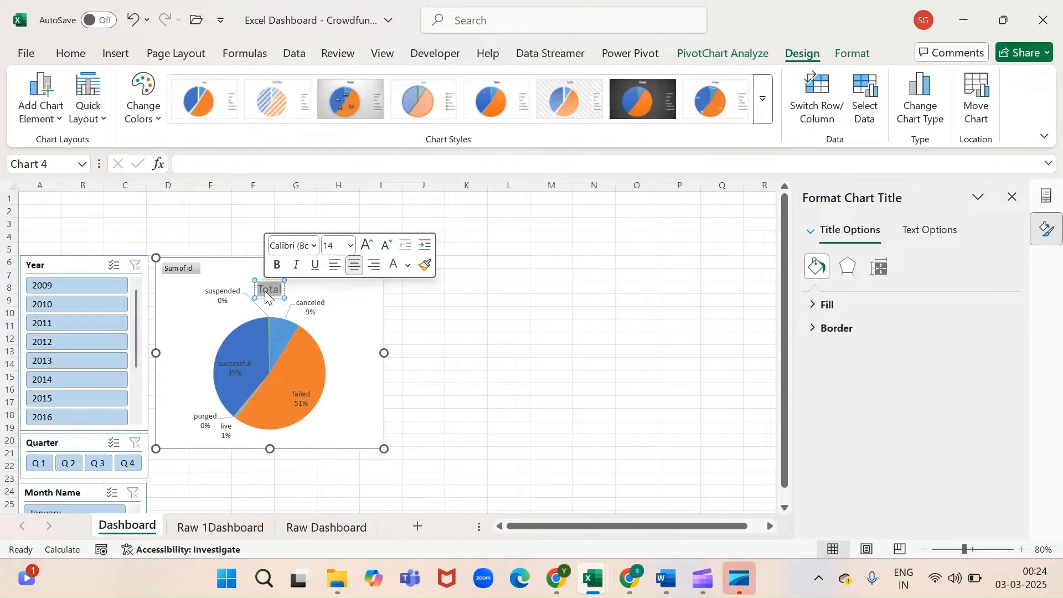
{"action": "type", "text": "Total Numb"}
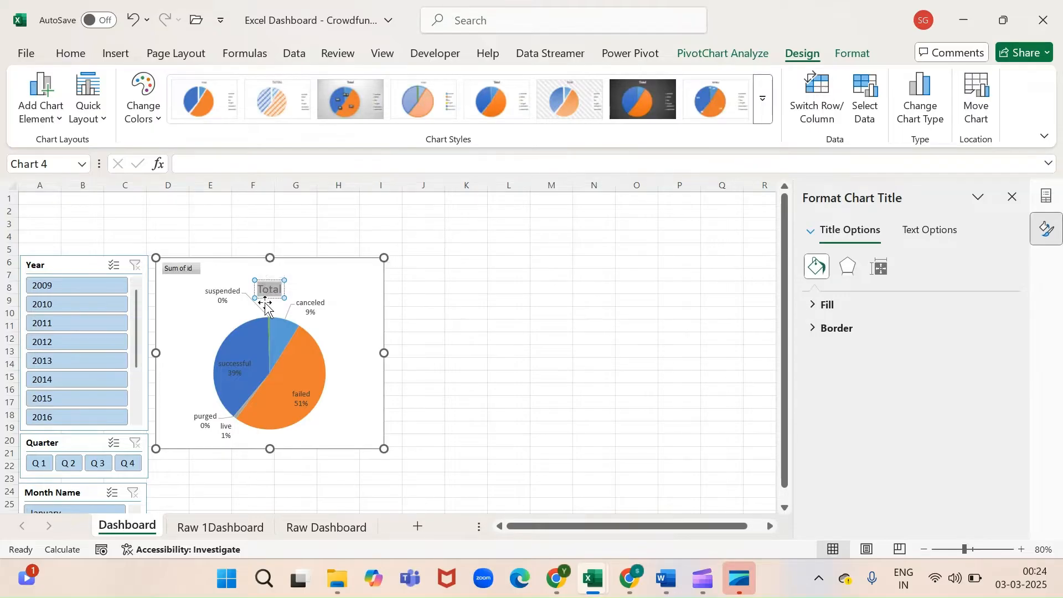
{"action": "type", "text": "er of"}
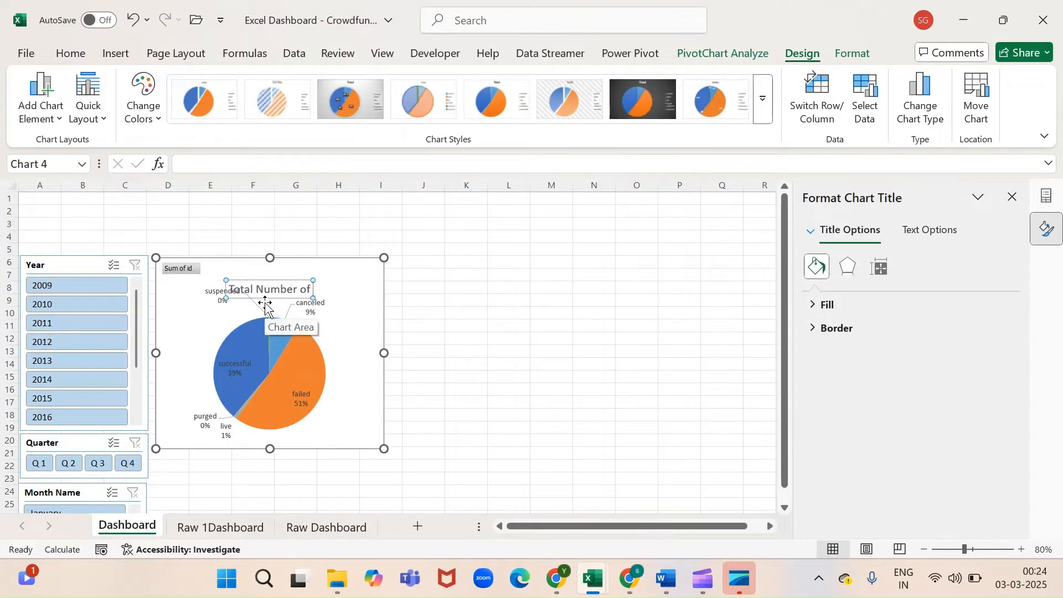
{"action": "type", "text": " Projects by"}
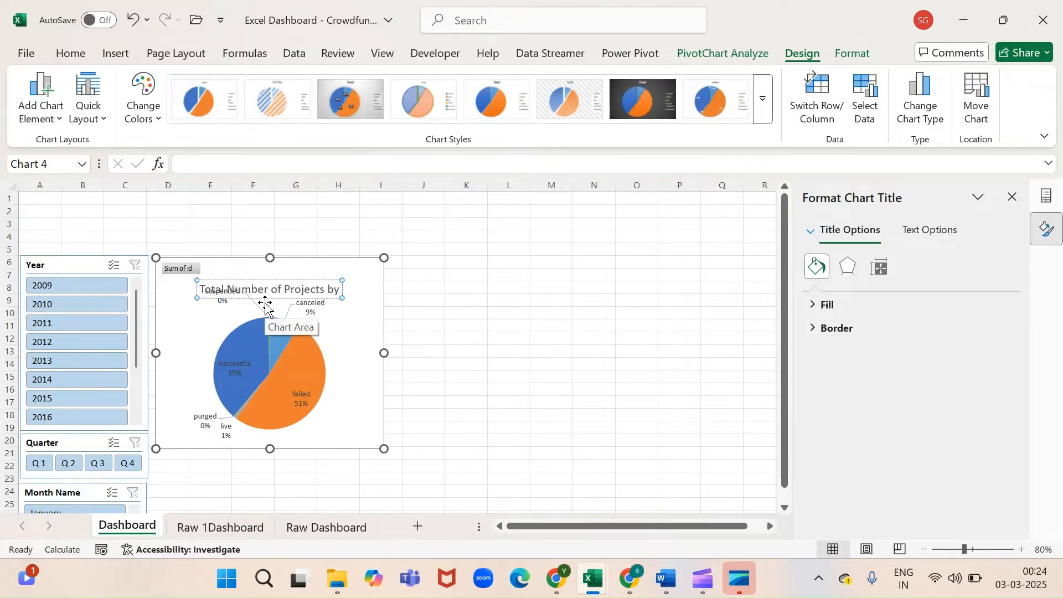
{"action": "type", "text": " Outcomes"}
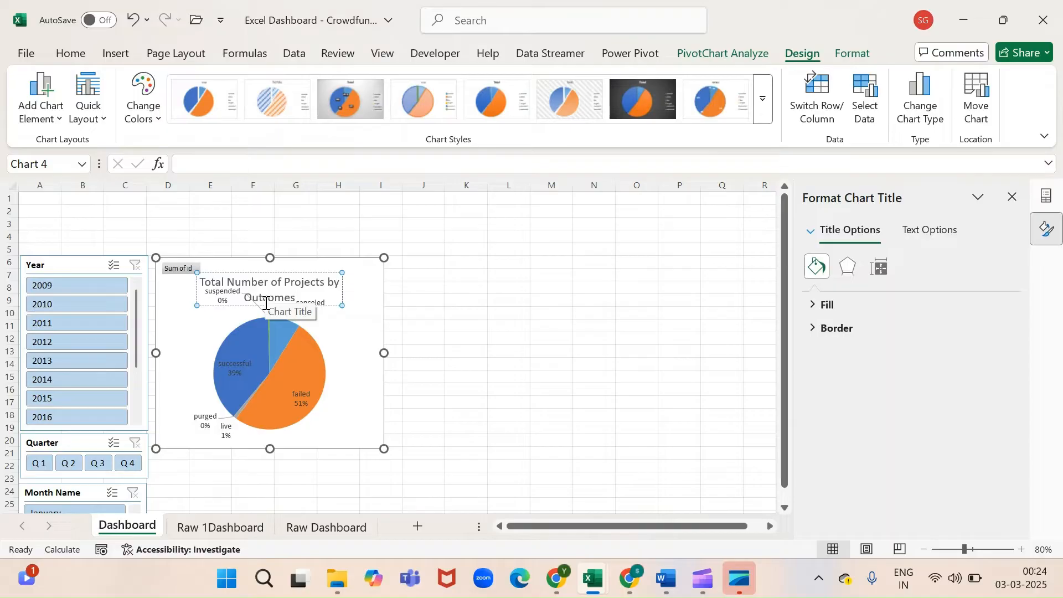
{"action": "left_click", "coordinate": [341, 356]}
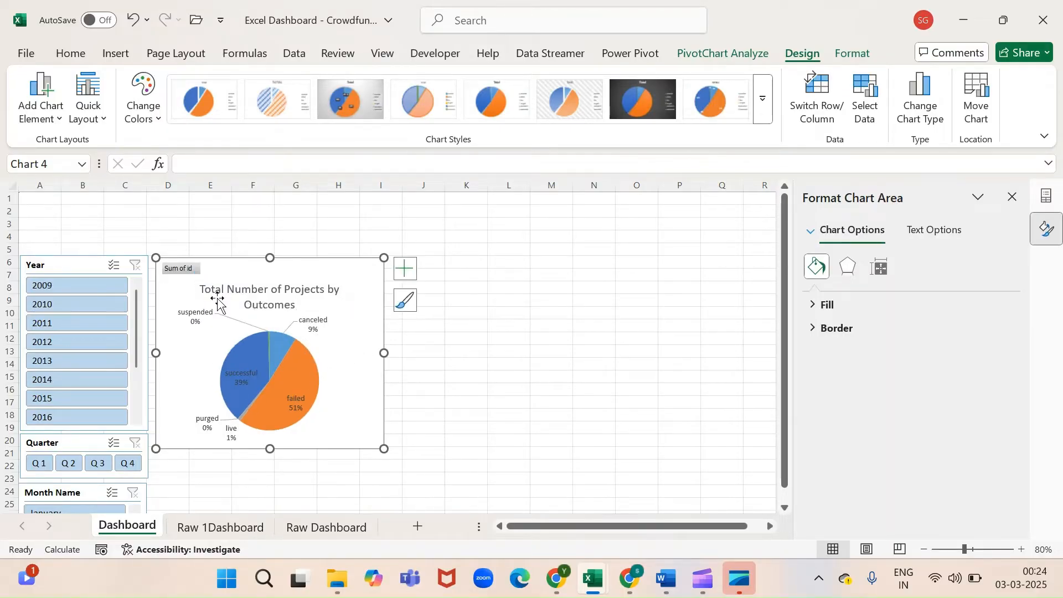
{"action": "right_click", "coordinate": [186, 271]}
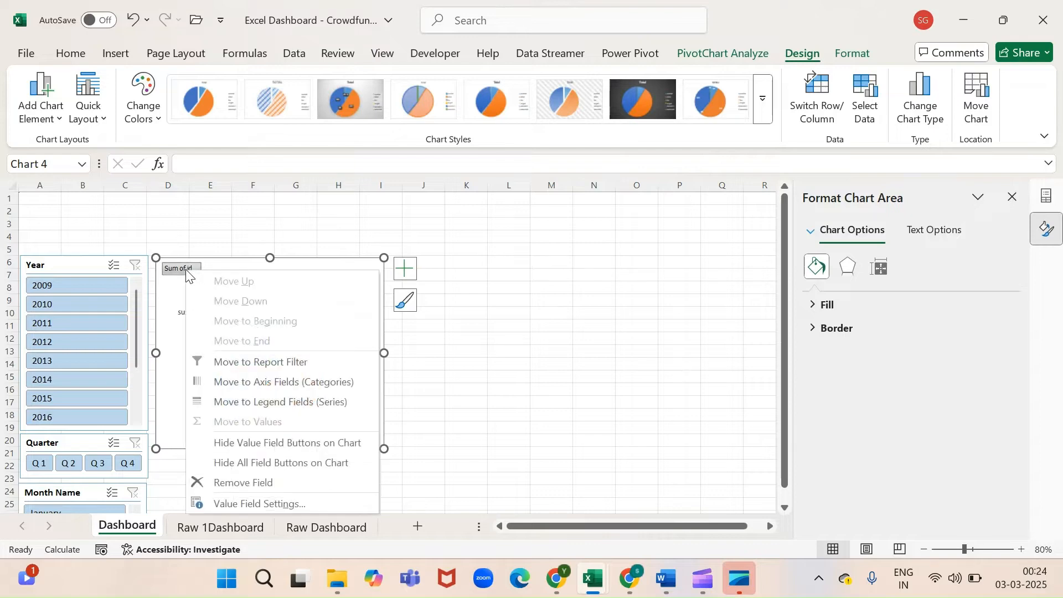
{"action": "left_click", "coordinate": [241, 463]}
Check the successful-projects summary in the finished reference dashboard workbook and return to the working dashboard
{"action": "key", "text": "alt+Tab"}
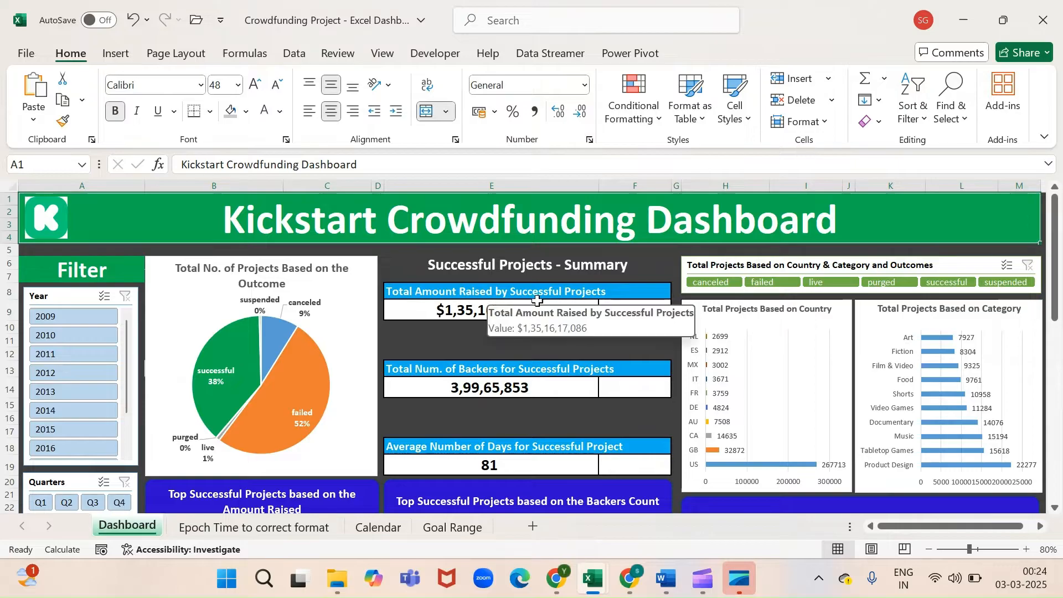
{"action": "key", "text": "alt+Tab"}
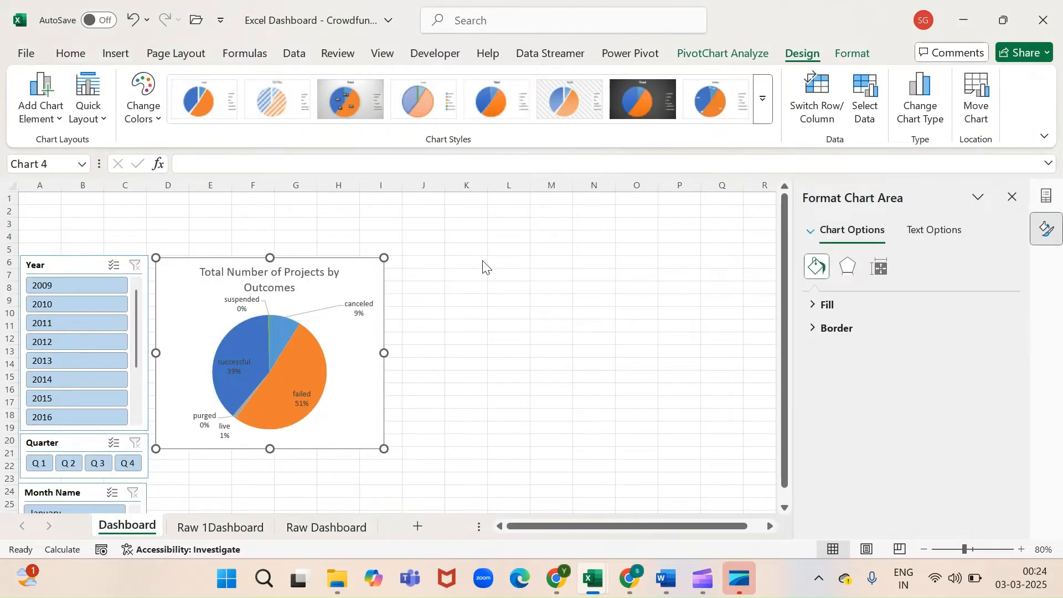
{"action": "key", "text": "alt+Tab"}
{"action": "key", "text": "alt+Tab"}
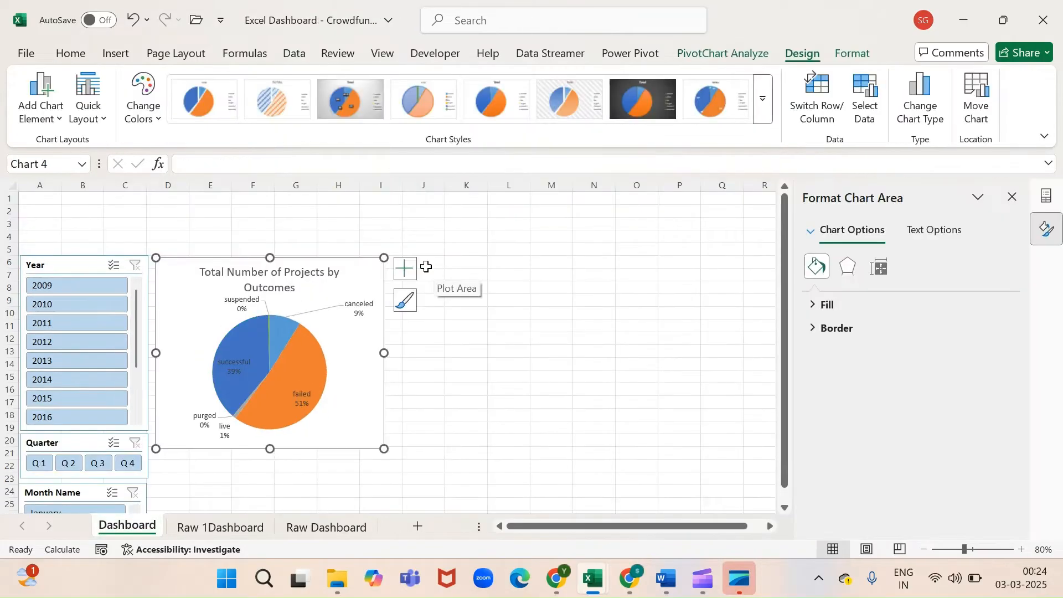
Select cell J6 and examine the Total Amount Raised by Successful Project measure's formula in the Power Pivot data model
{"action": "left_click", "coordinate": [427, 265]}
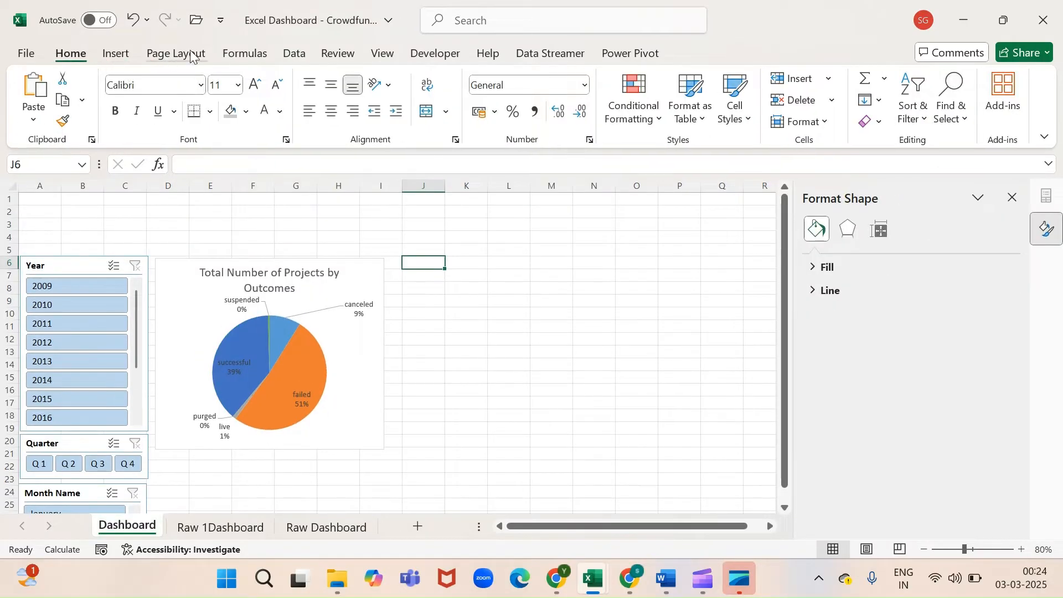
{"action": "left_click", "coordinate": [637, 53]}
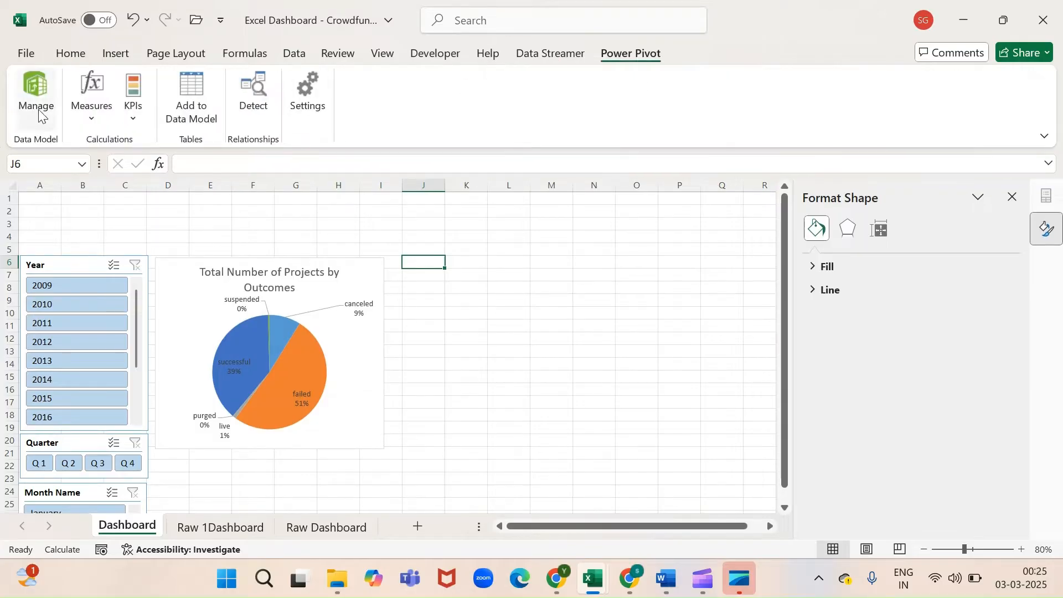
{"action": "left_click", "coordinate": [34, 91]}
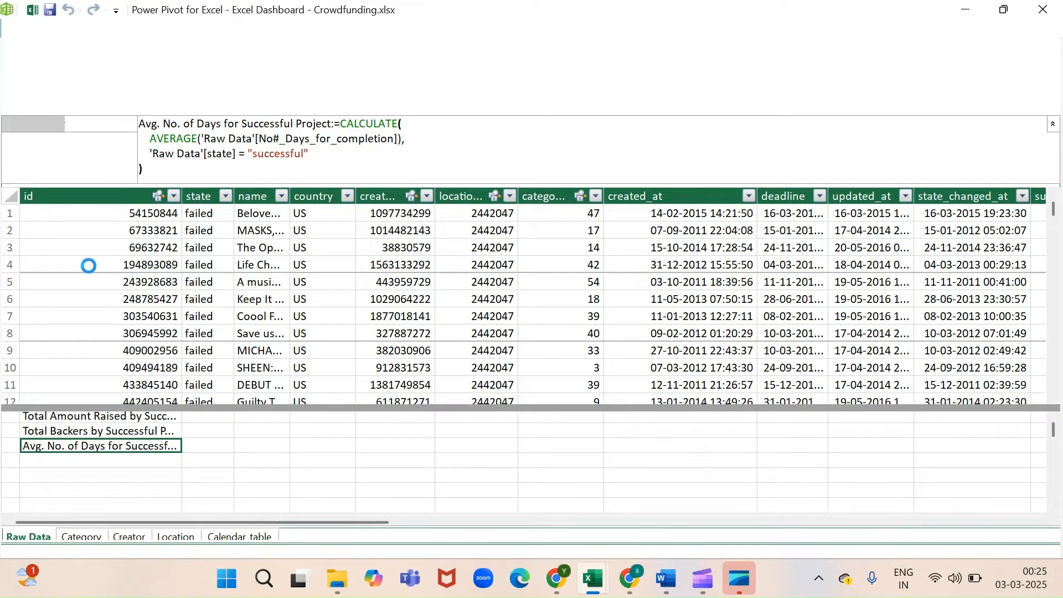
{"action": "left_click", "coordinate": [89, 417]}
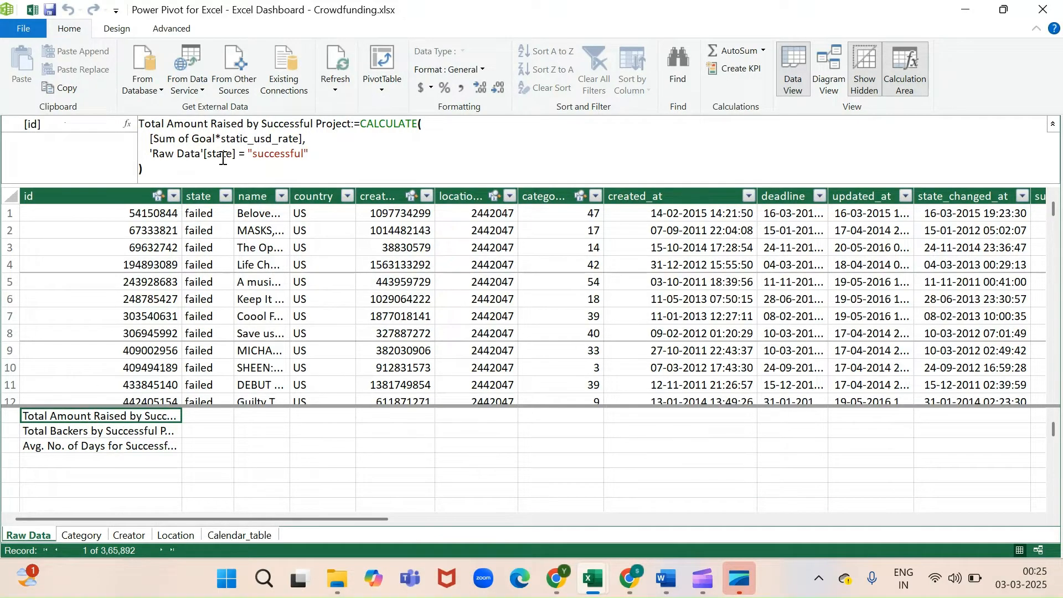
{"action": "left_click", "coordinate": [194, 165]}
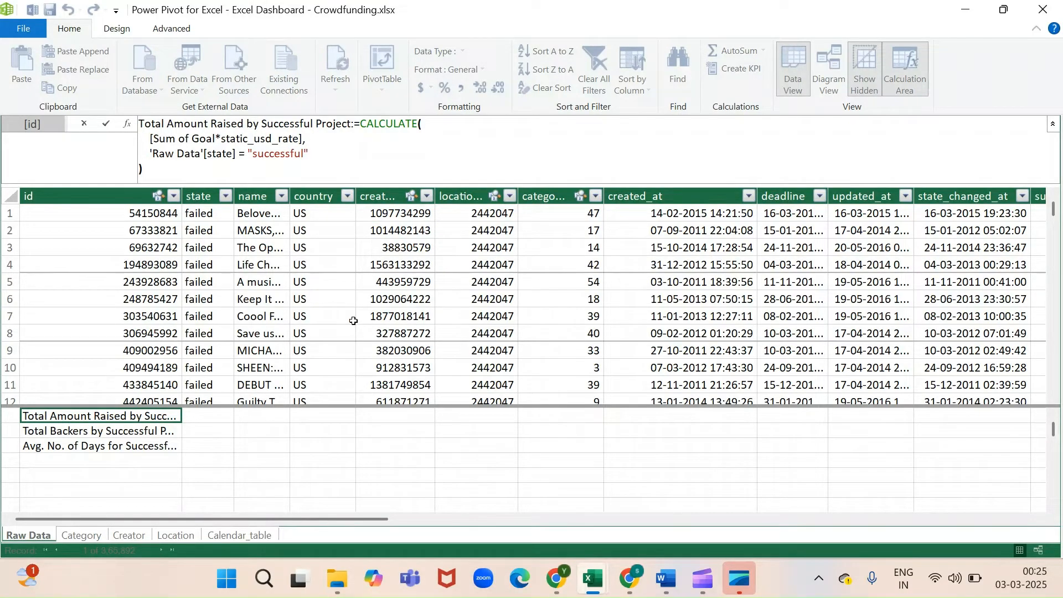
{"action": "left_click_drag", "start_coordinate": [155, 143], "coordinate": [302, 141]}
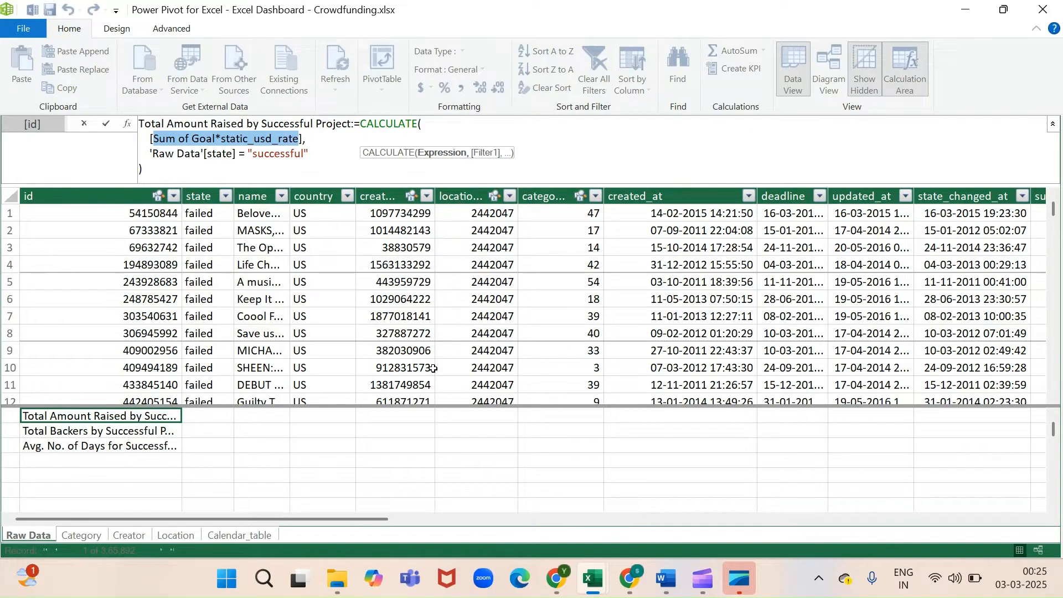
{"action": "left_click", "coordinate": [1048, 15]}
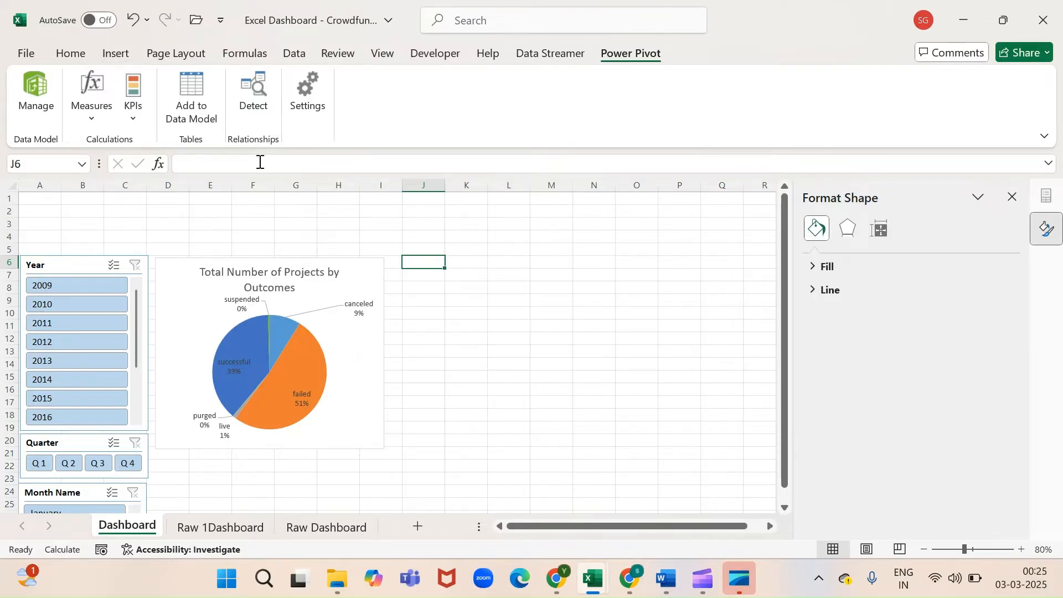
Insert a PivotTable from the data model at cell J6 with the Total Amount Raised by Successful Project measure as its values
{"action": "left_click", "coordinate": [116, 54]}
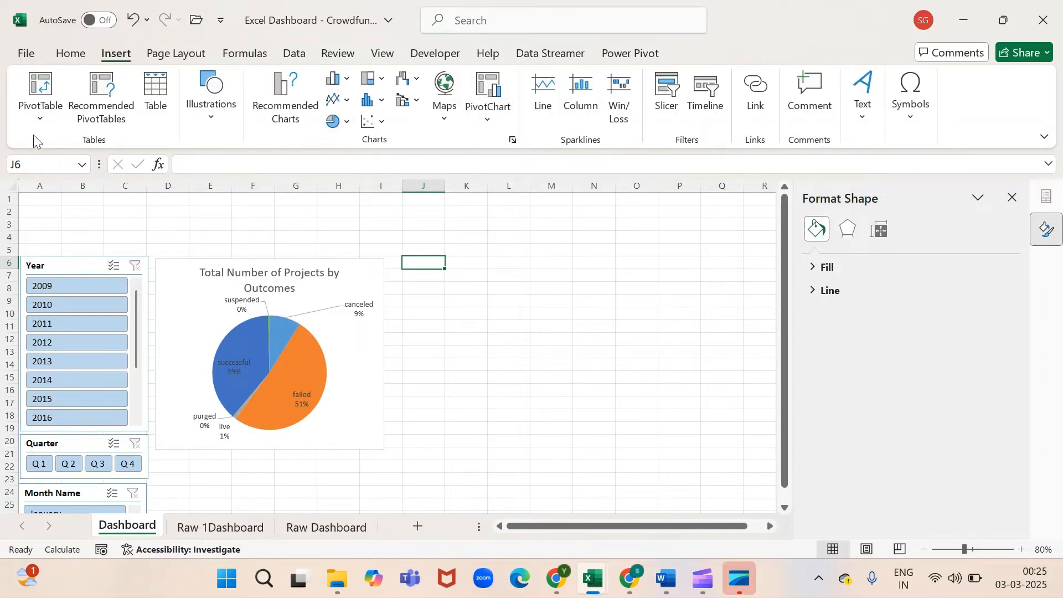
{"action": "left_click", "coordinate": [35, 108]}
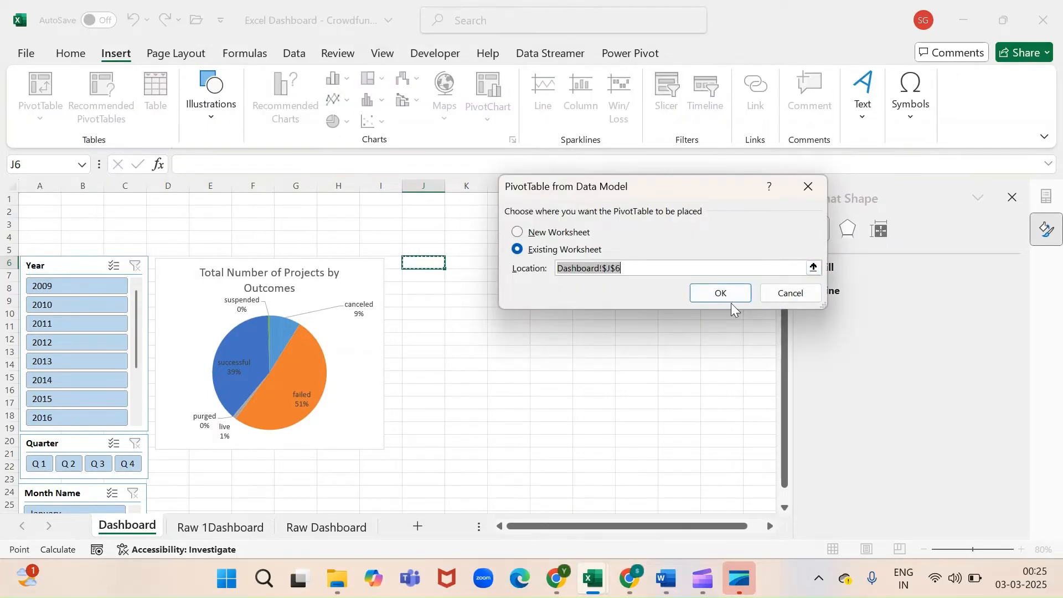
{"action": "left_click", "coordinate": [720, 292]}
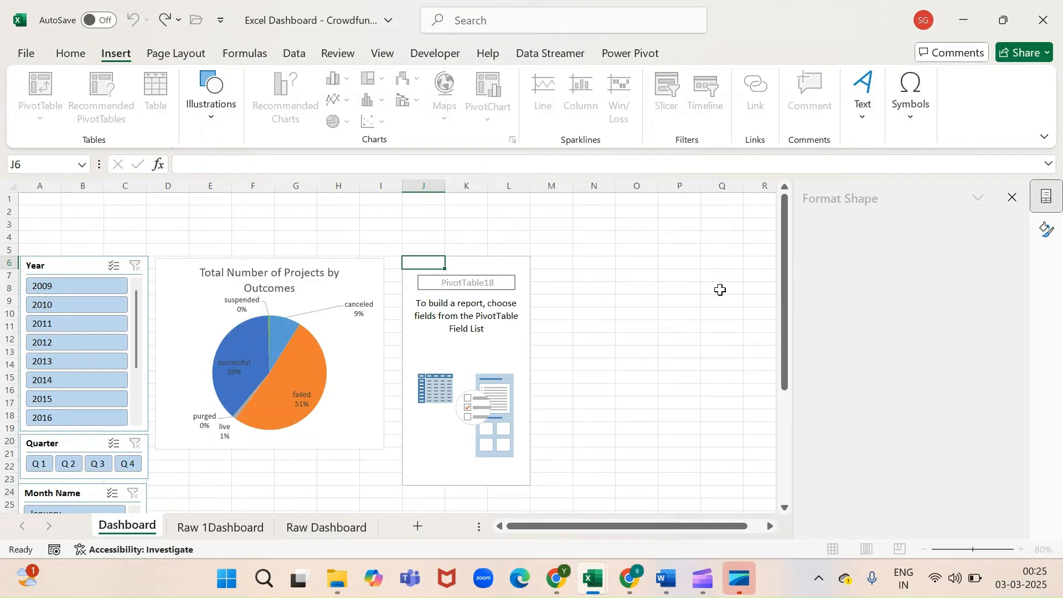
{"action": "left_click", "coordinate": [845, 293]}
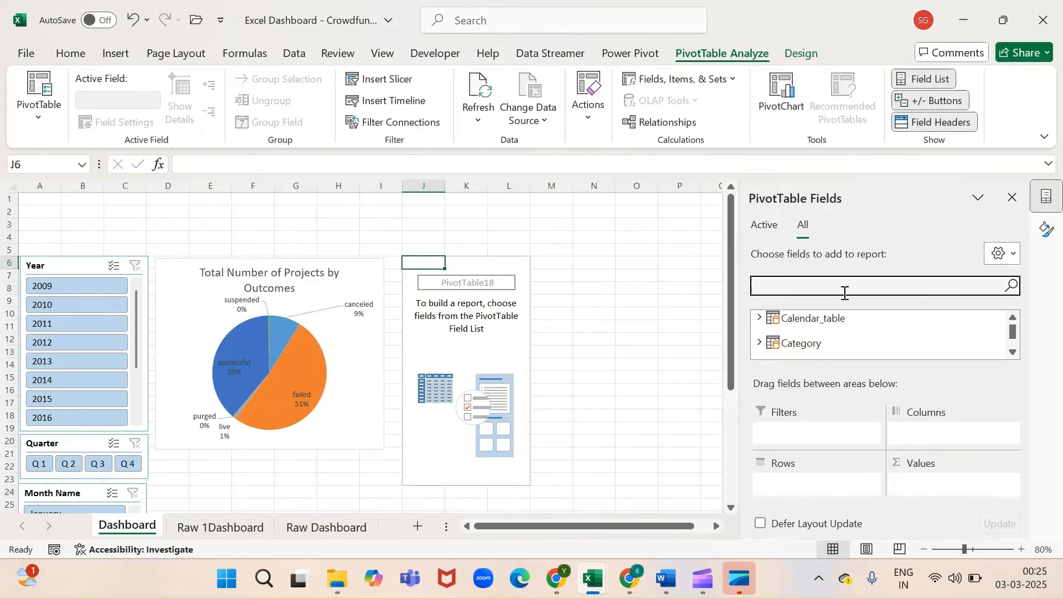
{"action": "type", "text": "total a"}
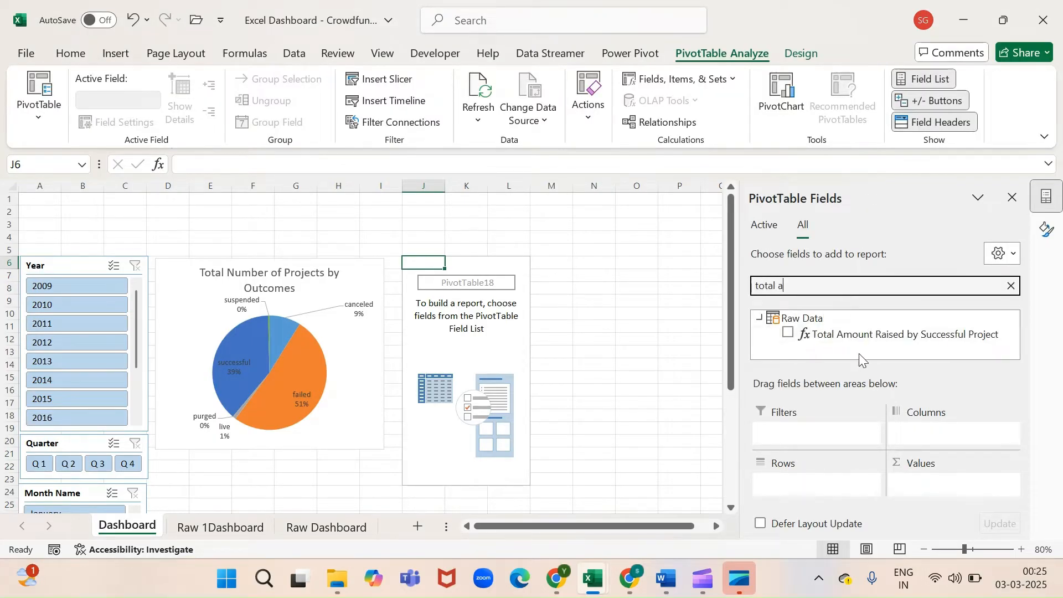
{"action": "left_click_drag", "start_coordinate": [861, 335], "coordinate": [936, 485]}
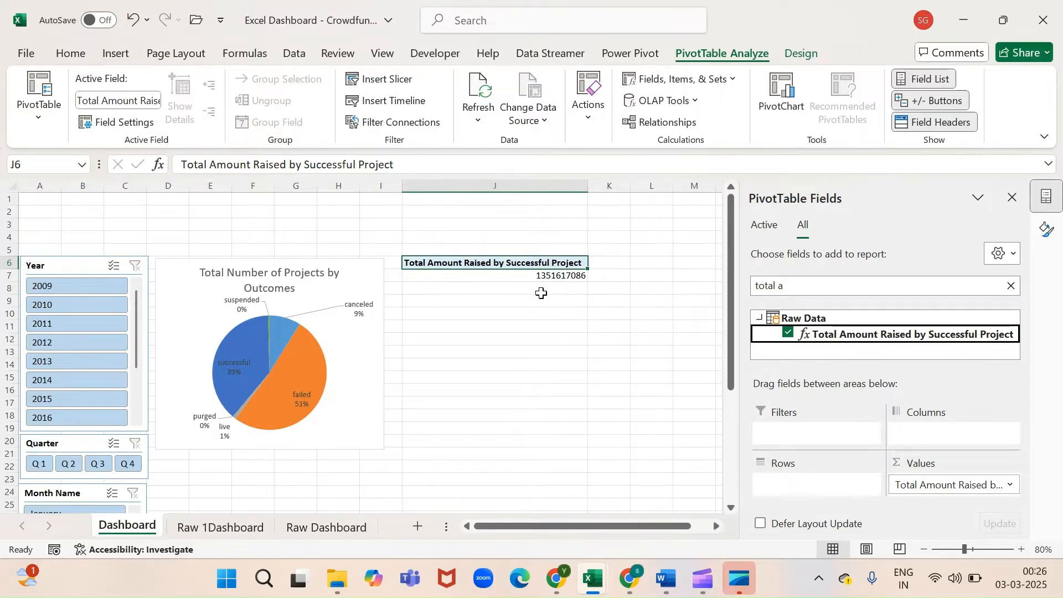
Select cell J9 and check the backers figure in the reference dashboard's successful-projects summary
{"action": "left_click", "coordinate": [491, 303]}
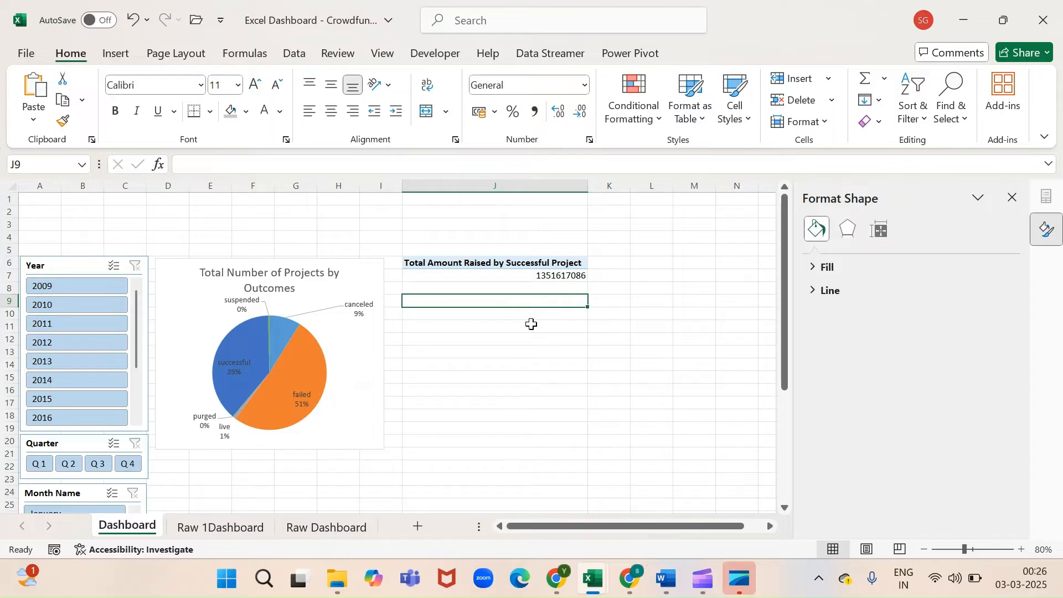
{"action": "key", "text": "alt+Tab"}
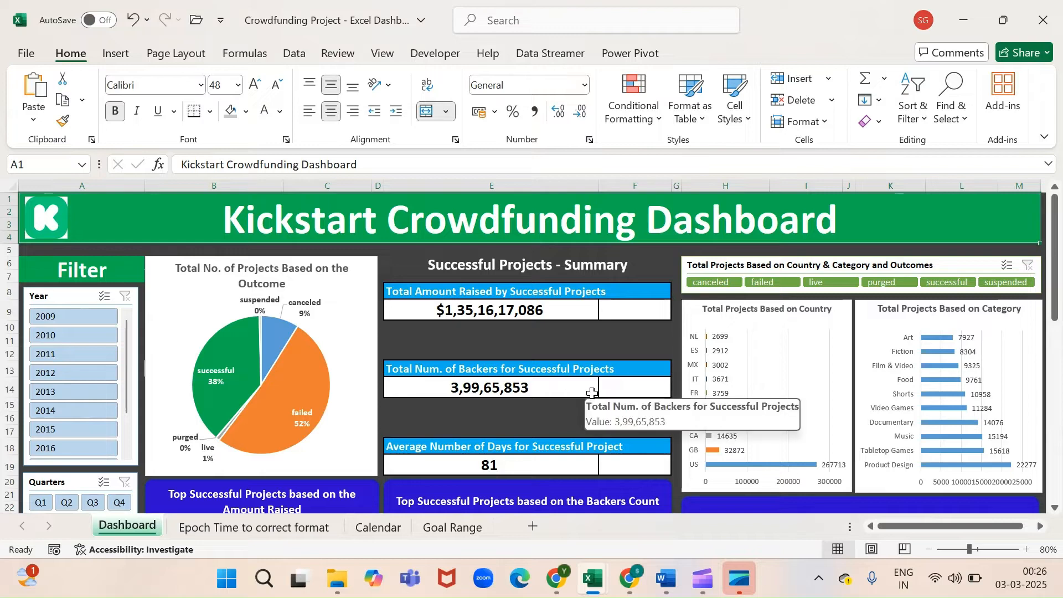
{"action": "key", "text": "alt+Tab"}
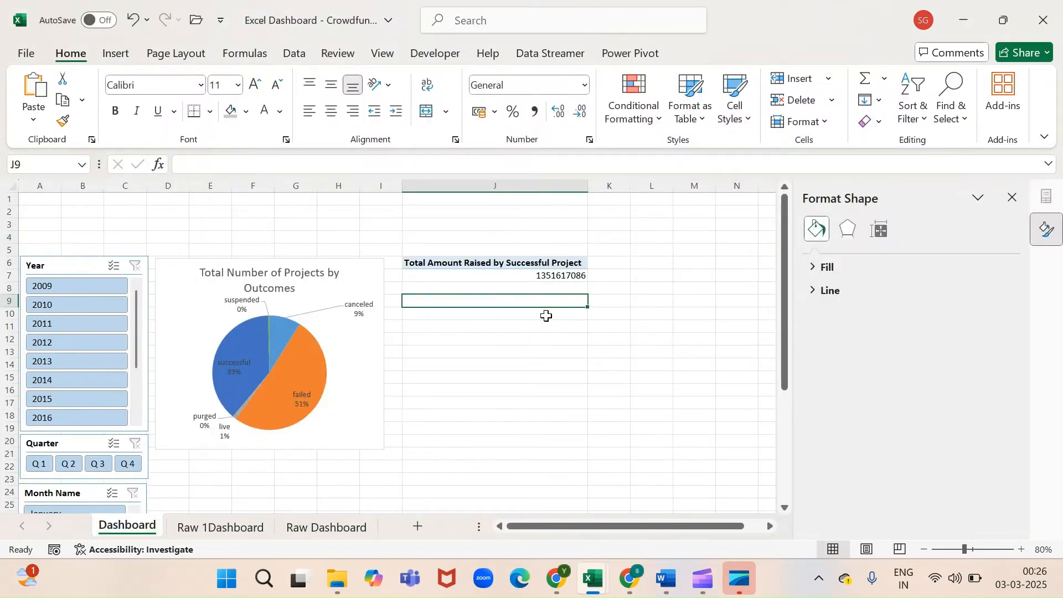
Examine the Total Backers by Successful Project measure's formula in the Power Pivot data model and return to the Dashboard sheet
{"action": "left_click", "coordinate": [631, 51]}
{"action": "left_click", "coordinate": [36, 90]}
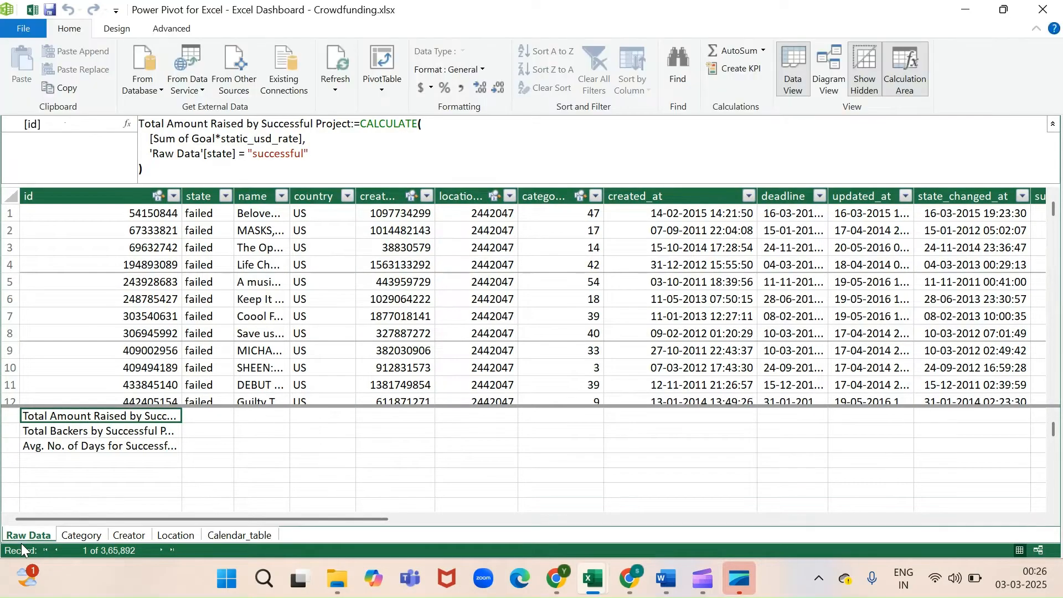
{"action": "left_click", "coordinate": [70, 435]}
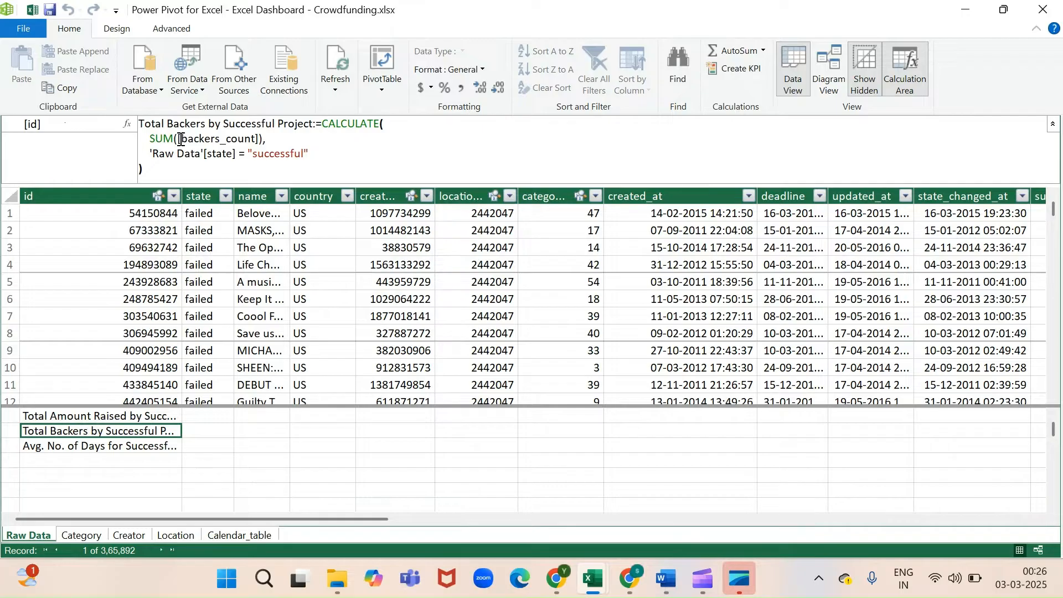
{"action": "left_click_drag", "start_coordinate": [181, 139], "coordinate": [257, 136]}
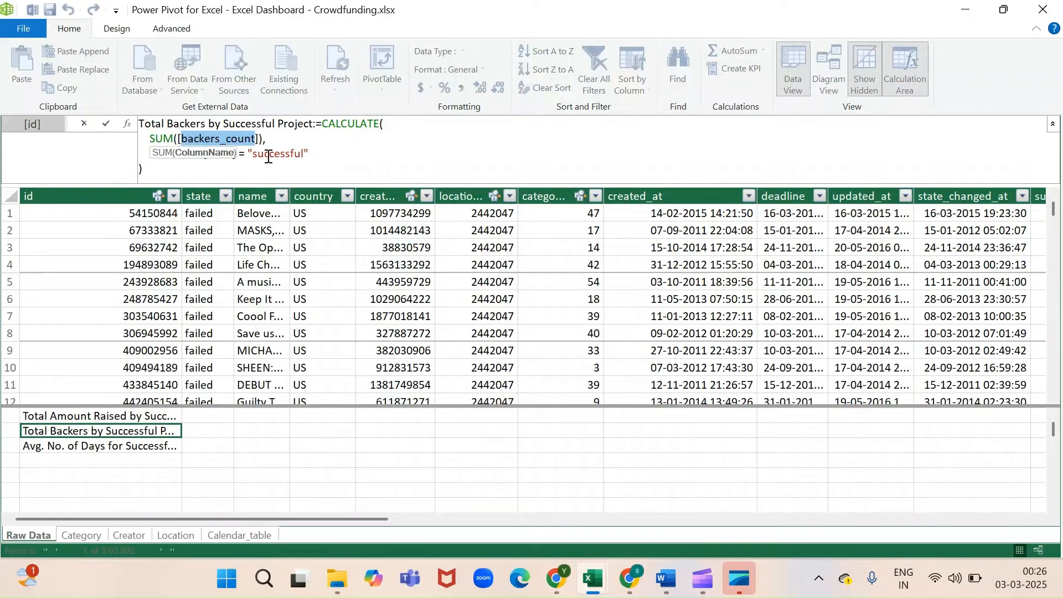
{"action": "left_click", "coordinate": [352, 157]}
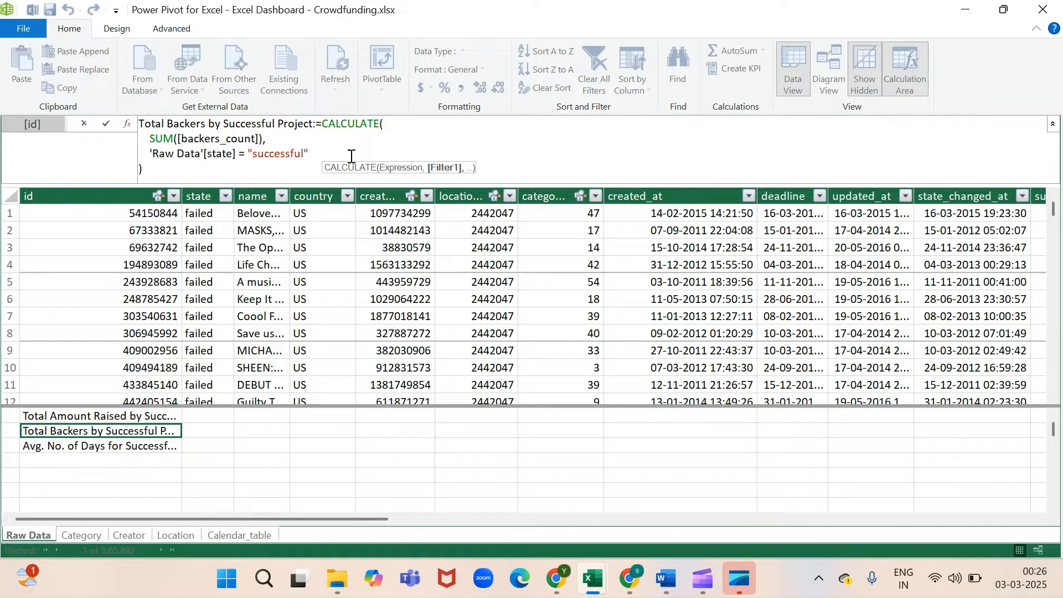
{"action": "left_click", "coordinate": [1045, 7]}
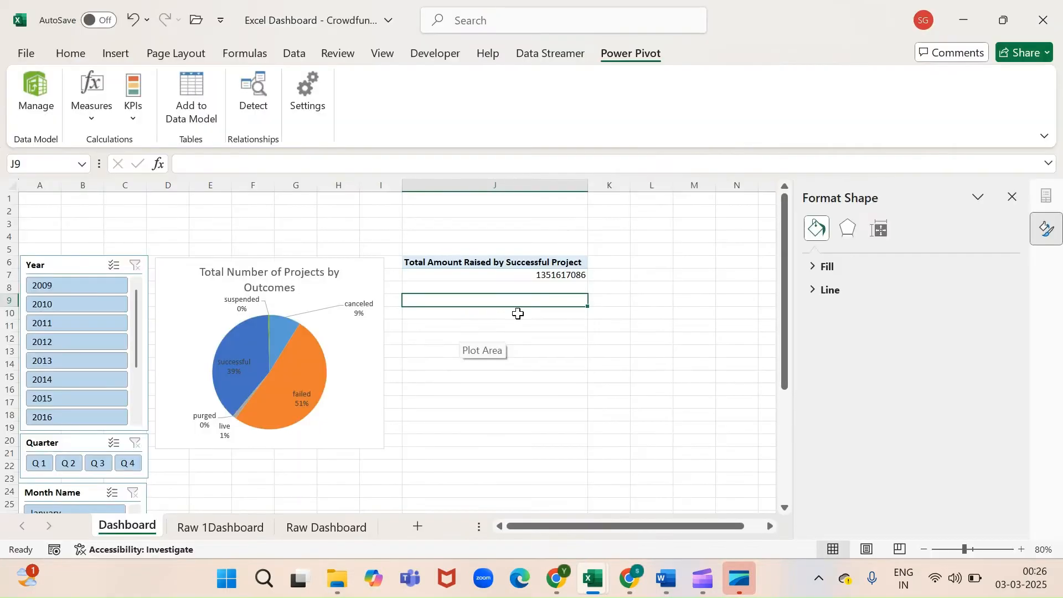
Insert a PivotTable from the data model at cell J9 of the existing Dashboard sheet
{"action": "left_click", "coordinate": [119, 55]}
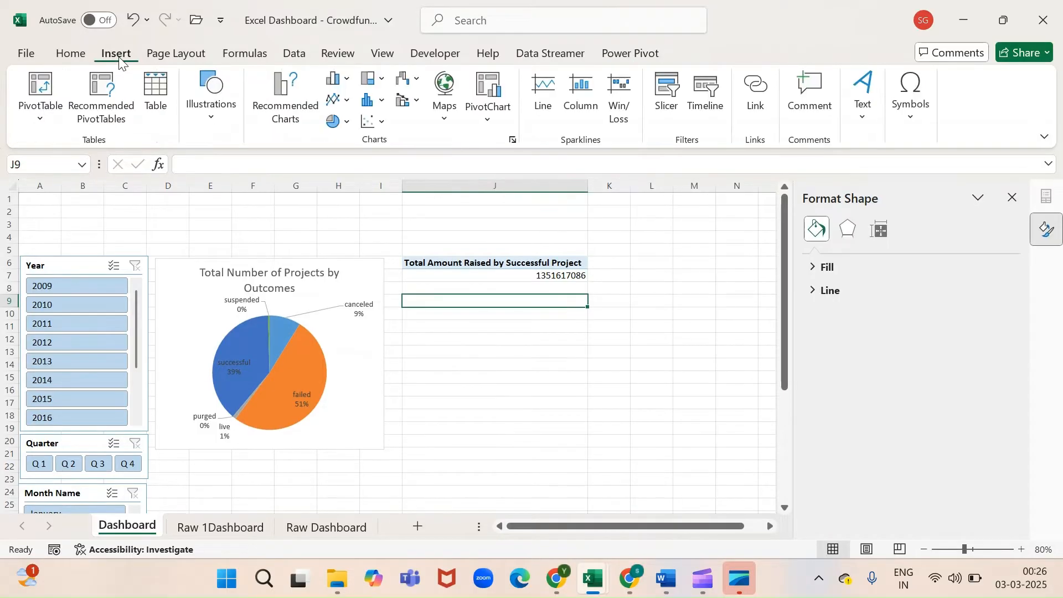
{"action": "left_click", "coordinate": [42, 129]}
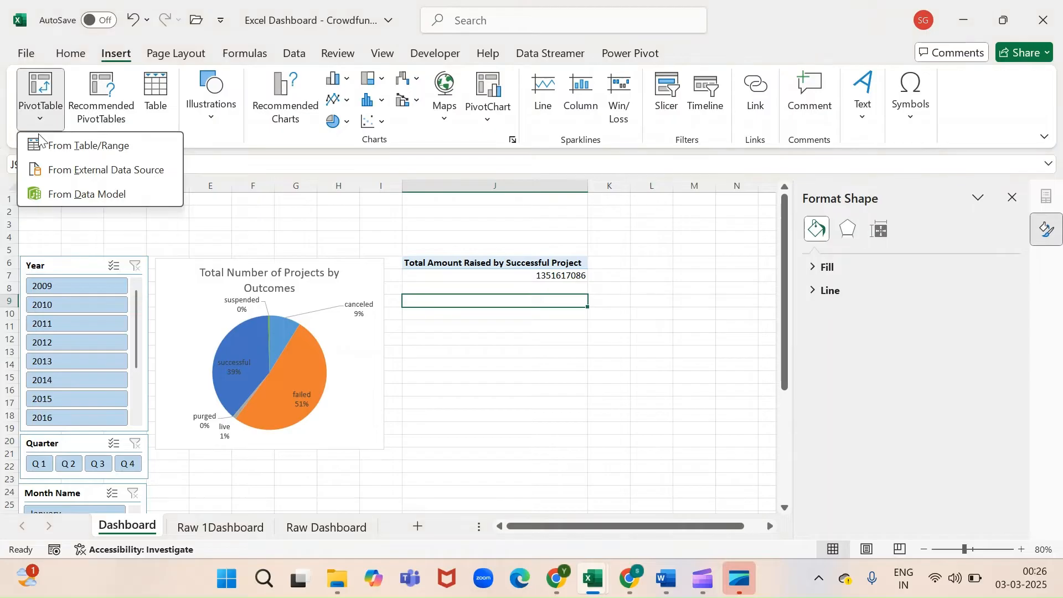
{"action": "left_click", "coordinate": [102, 195]}
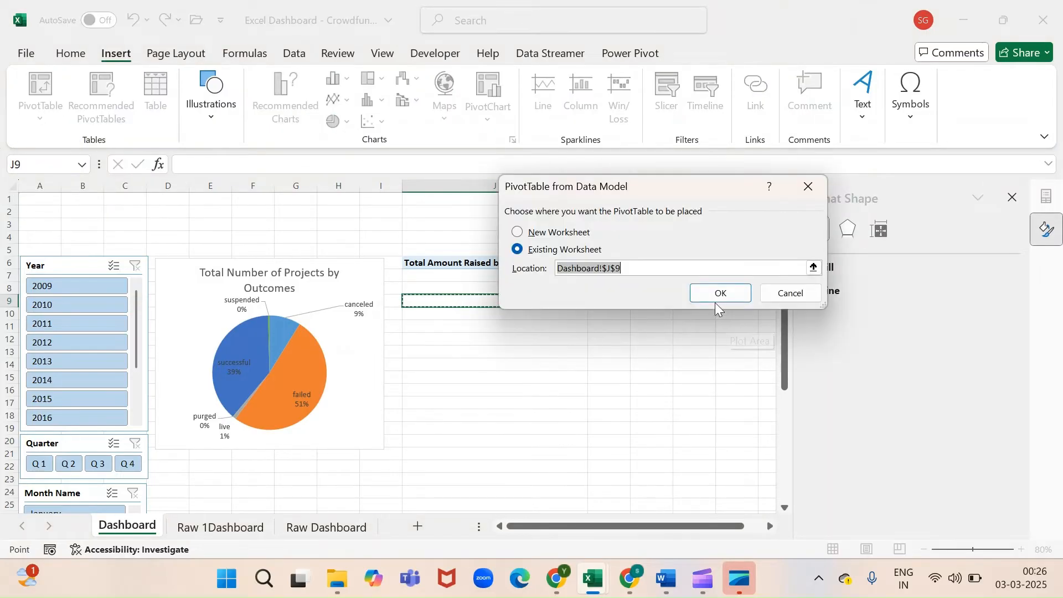
{"action": "left_click", "coordinate": [717, 295]}
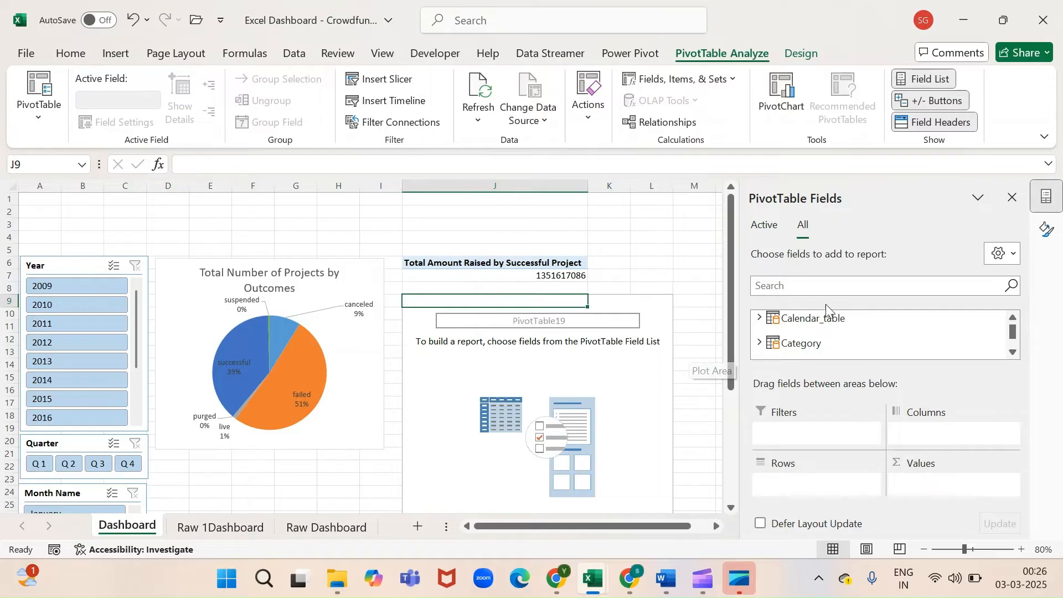
Add the Total Backers by Successful Project measure to the PivotTable's values and autofit column J to its contents
{"action": "left_click", "coordinate": [786, 284]}
{"action": "type", "text": "total"}
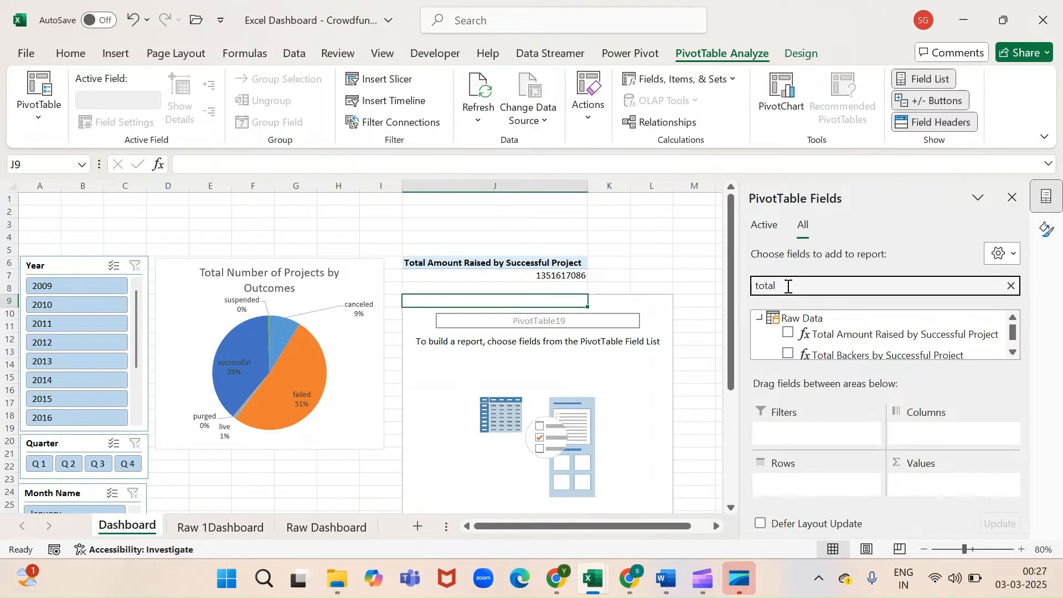
{"action": "type", "text": " ba"}
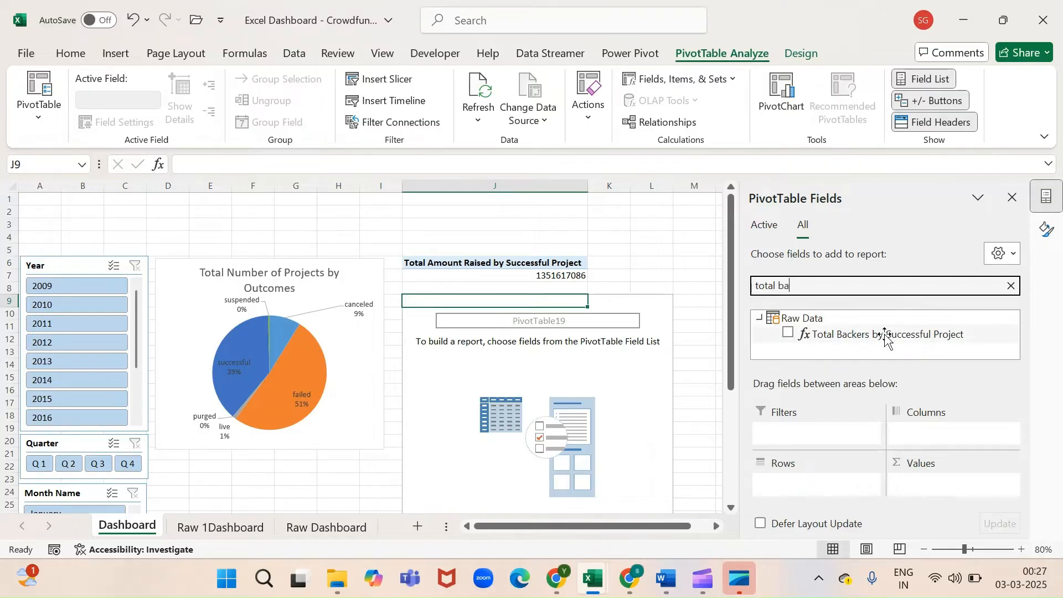
{"action": "left_click_drag", "start_coordinate": [878, 334], "coordinate": [942, 489]}
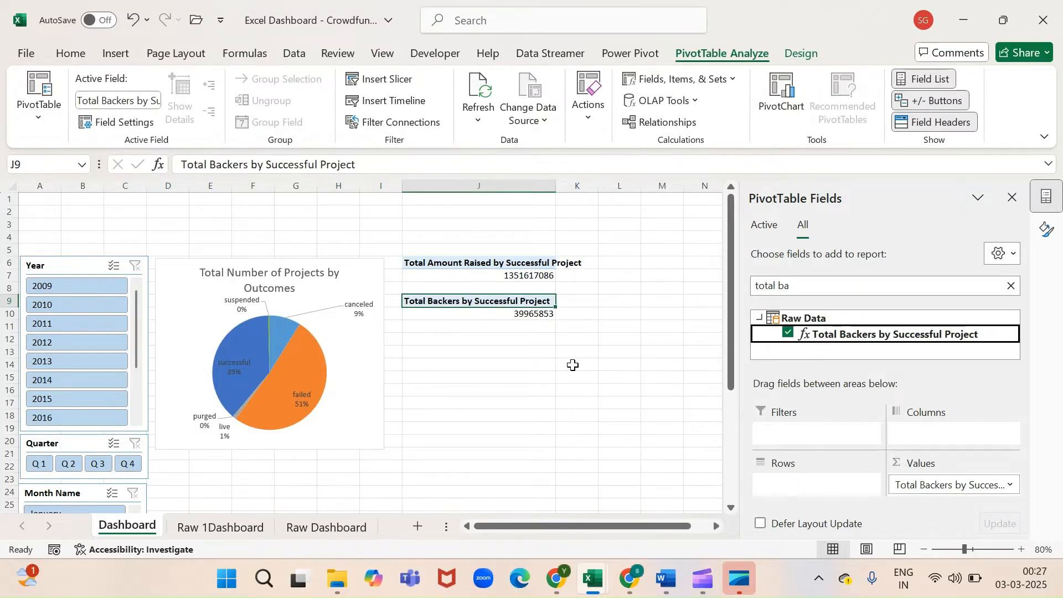
{"action": "double_click", "coordinate": [556, 185]}
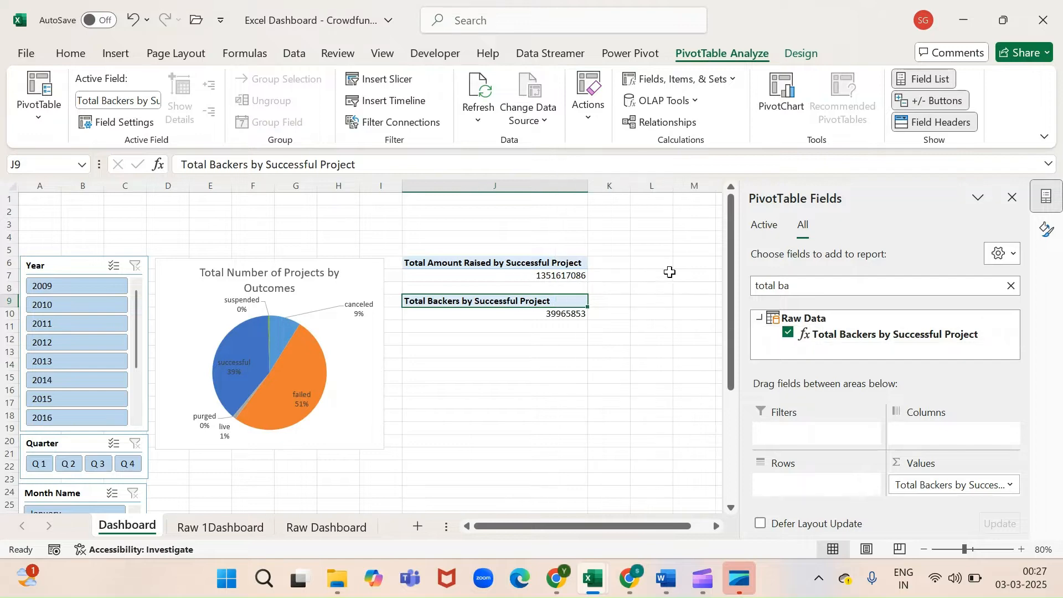
Insert a PivotTable from the data model at cell J12 of the Dashboard sheet
{"action": "left_click", "coordinate": [542, 341]}
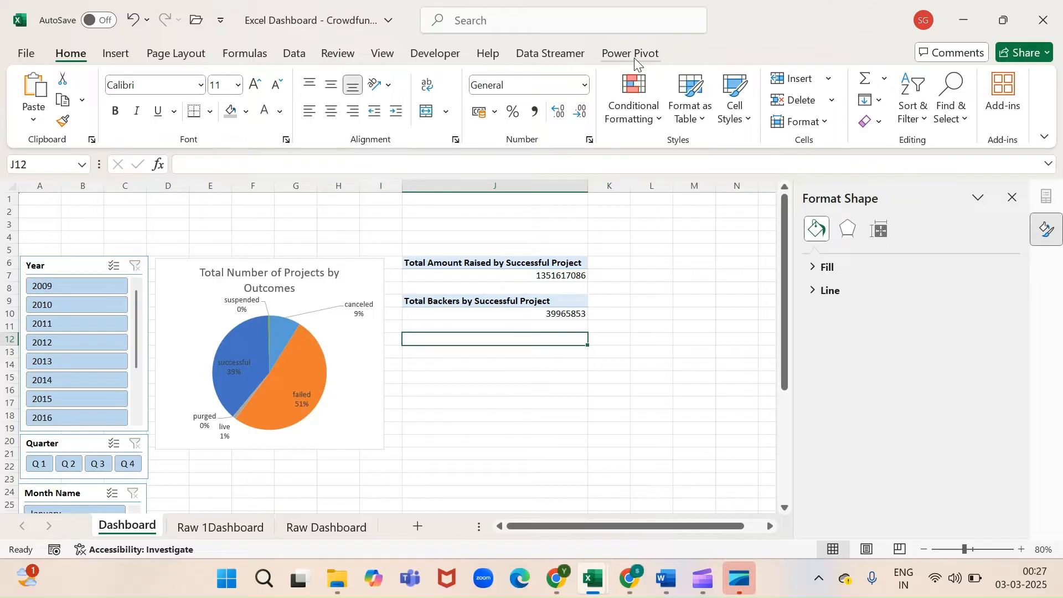
{"action": "left_click", "coordinate": [117, 55]}
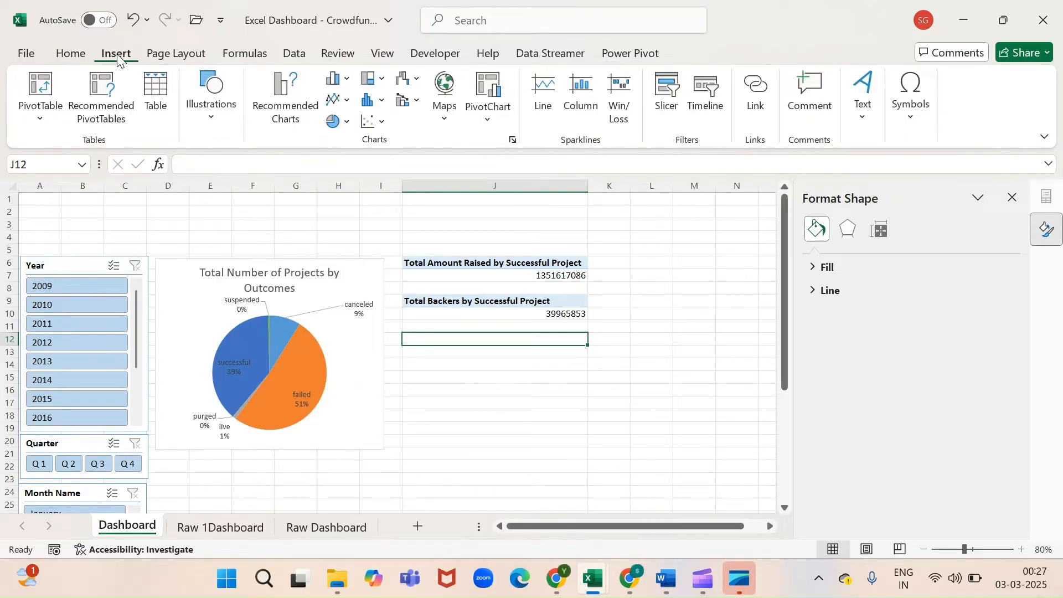
{"action": "left_click", "coordinate": [44, 121]}
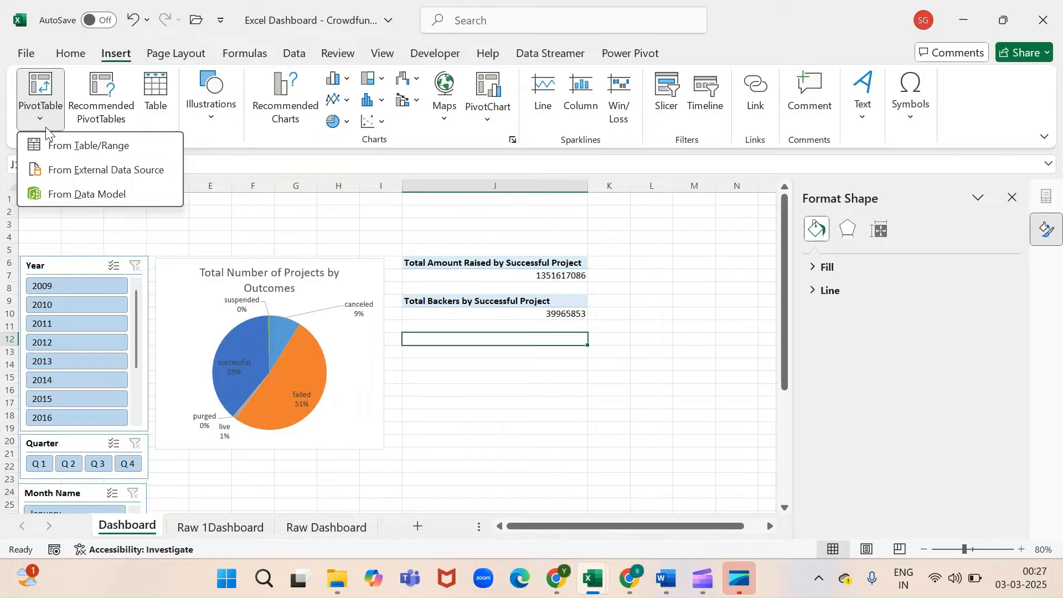
{"action": "left_click", "coordinate": [101, 196]}
{"action": "left_click", "coordinate": [725, 293]}
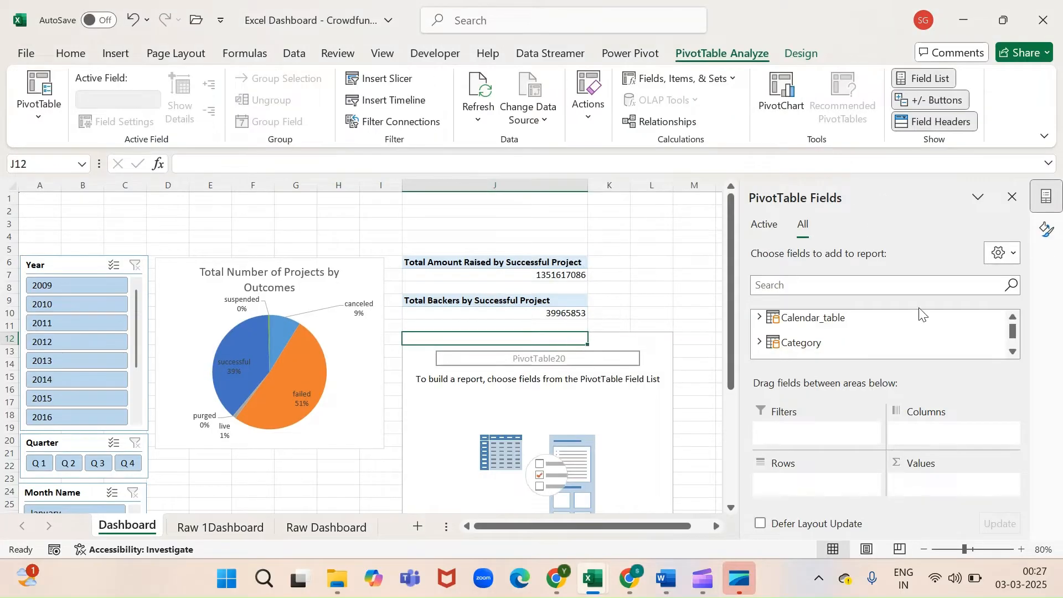
Add the Avg. No. of Days for Successful Project measure to the PivotTable's values and autofit column J to its contents
{"action": "left_click", "coordinate": [862, 286]}
{"action": "type", "text": "avg"}
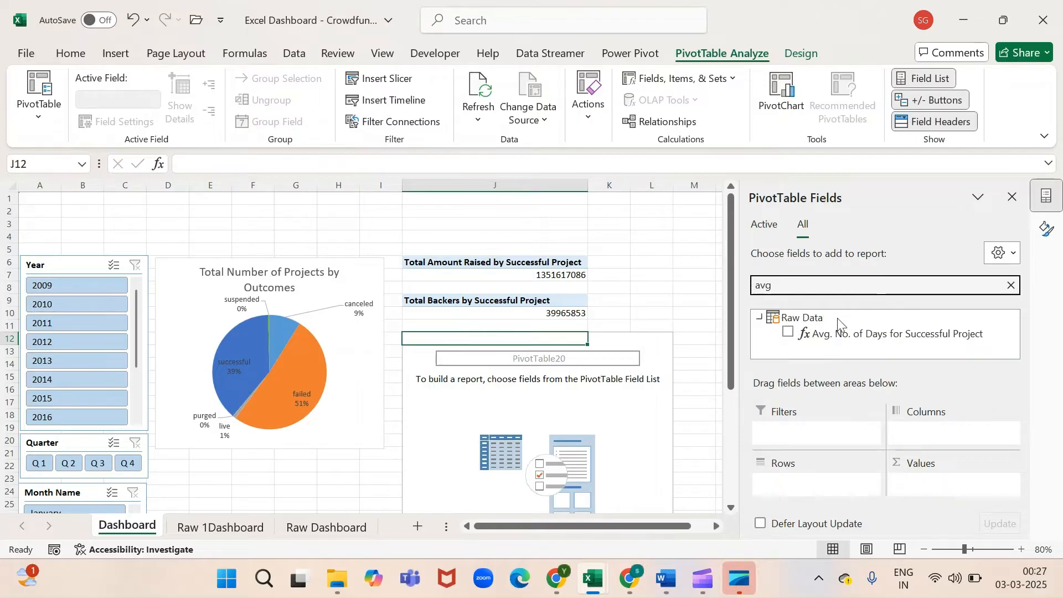
{"action": "left_click", "coordinate": [788, 333]}
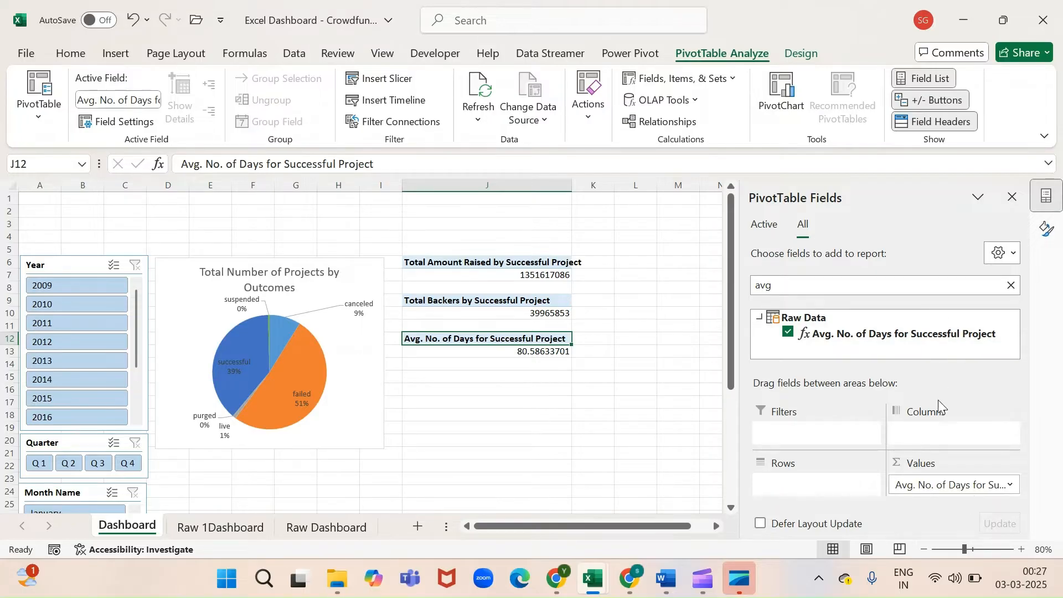
{"action": "left_click", "coordinate": [668, 350]}
{"action": "double_click", "coordinate": [571, 184]}
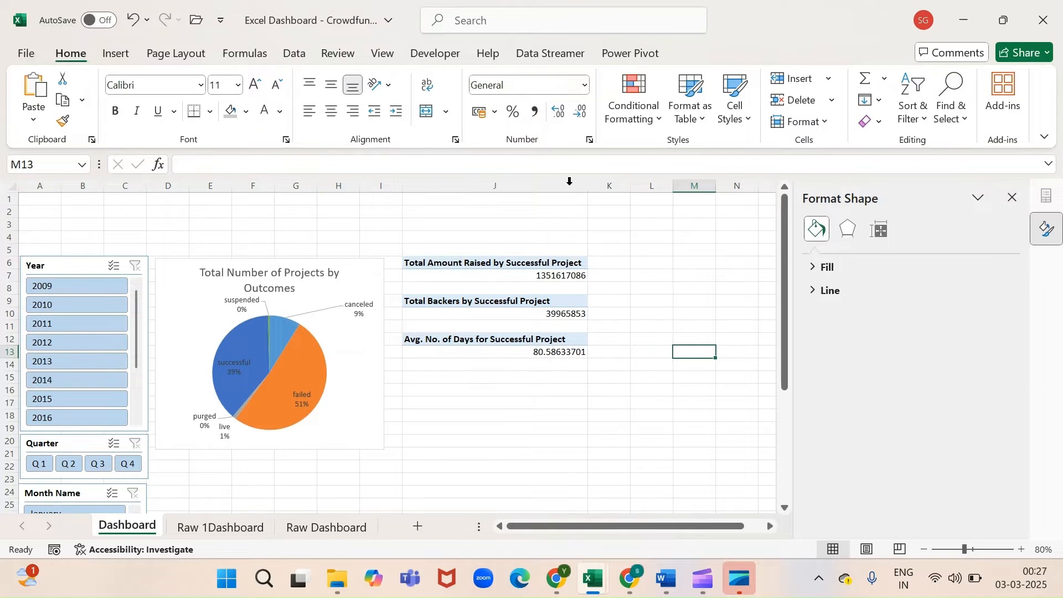
Check the outcome slicer in the reference dashboard, then return to the Dashboard sheet being built and select cell L6
{"action": "key", "text": "alt+Tab"}
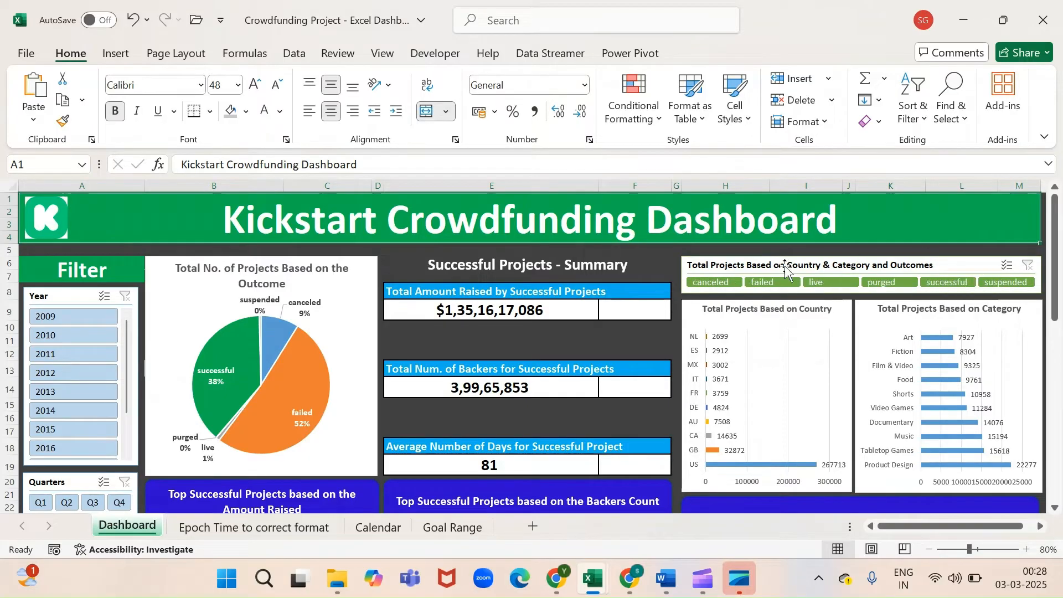
{"action": "key", "text": "alt+Tab"}
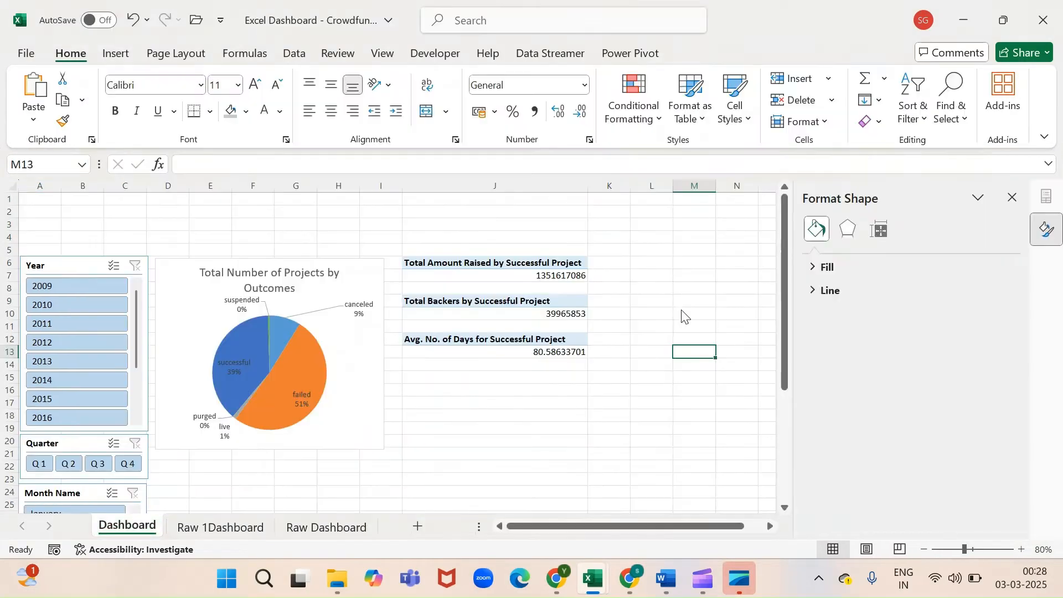
{"action": "left_click", "coordinate": [646, 262]}
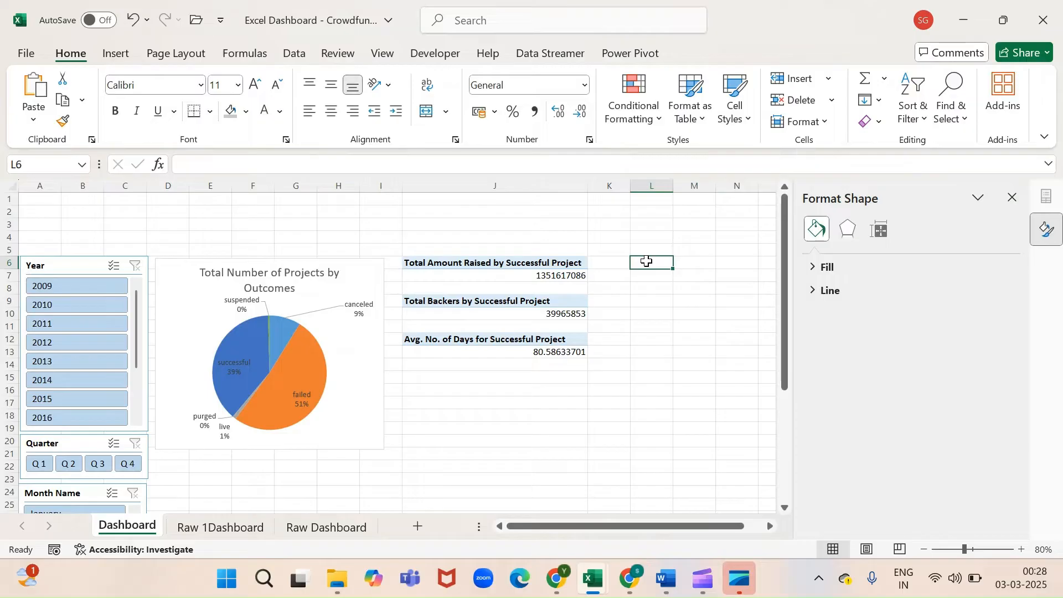
Insert a slicer from the workbook's data model for the state field of the Raw Data table
{"action": "left_click", "coordinate": [109, 53]}
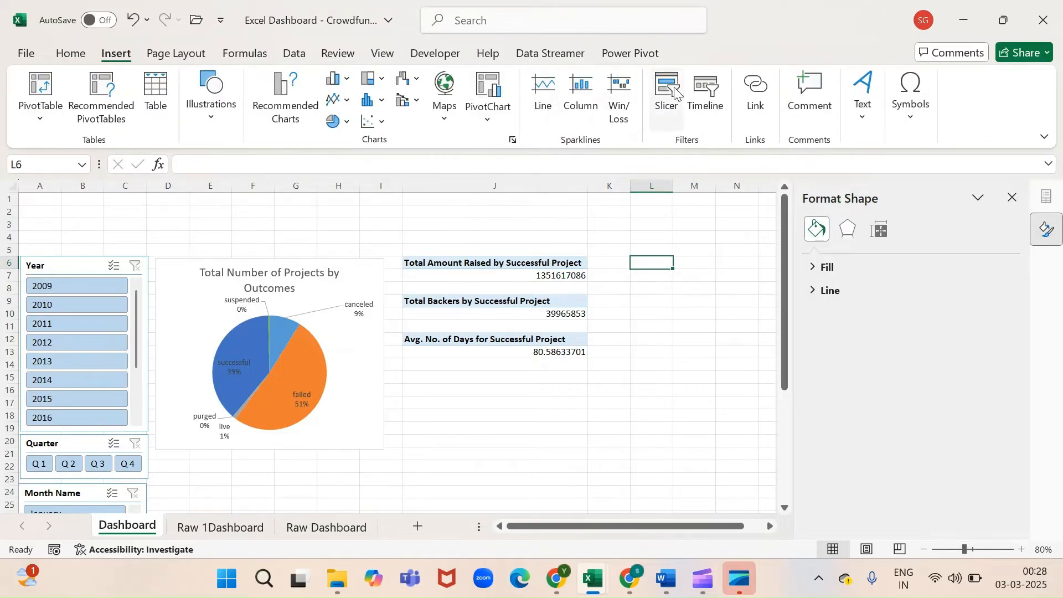
{"action": "left_click", "coordinate": [671, 91]}
{"action": "left_click", "coordinate": [415, 148]}
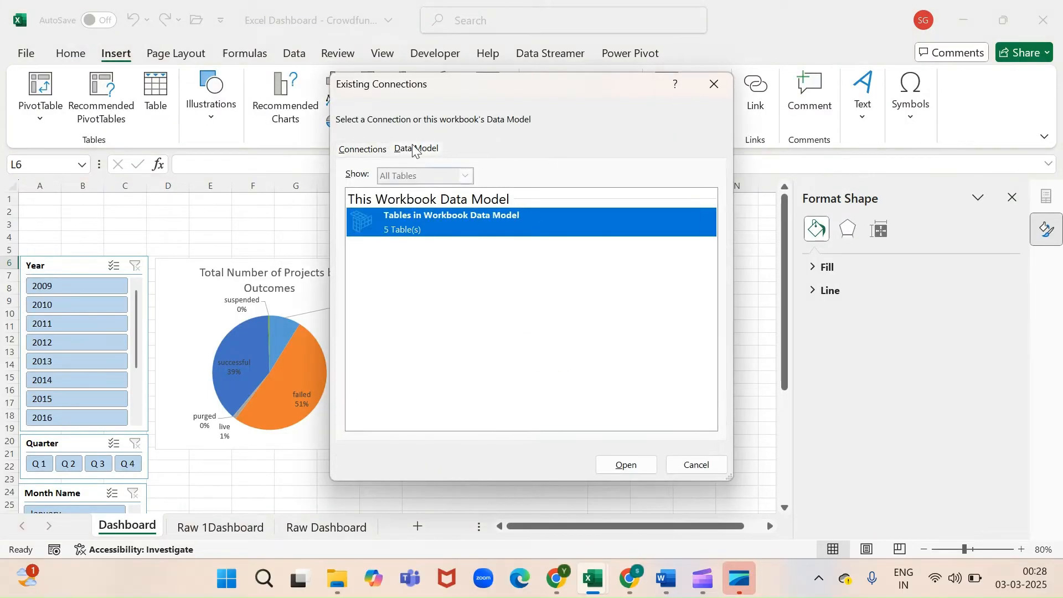
{"action": "left_click", "coordinate": [626, 464]}
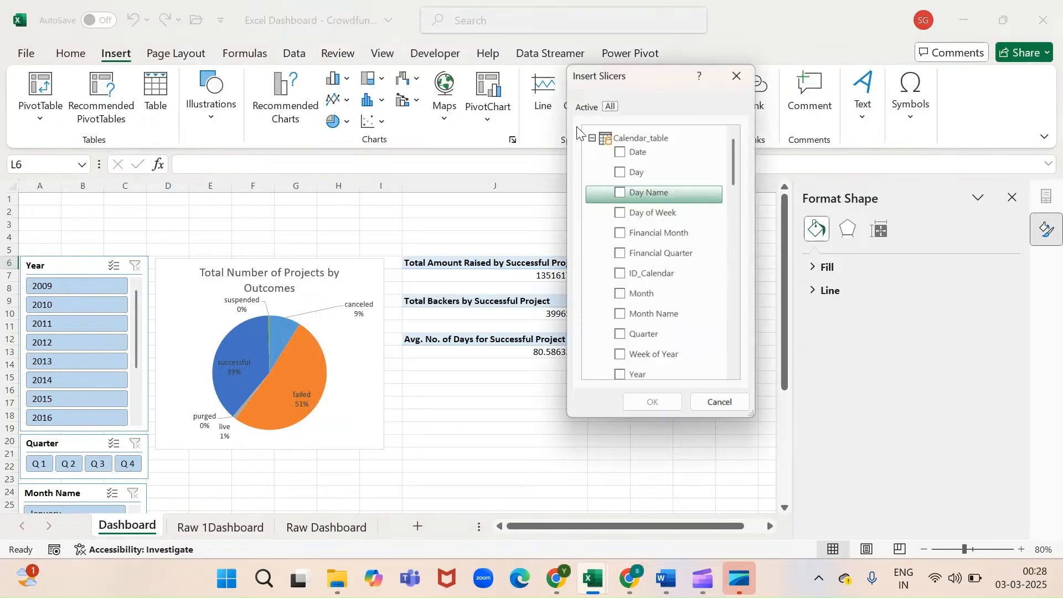
{"action": "left_click", "coordinate": [591, 135]}
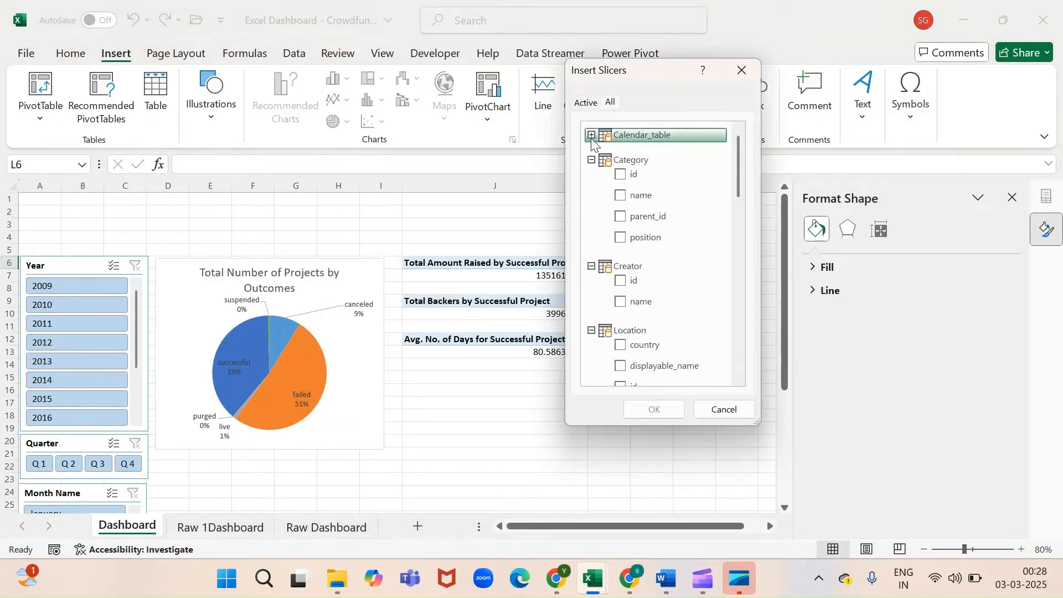
{"action": "left_click", "coordinate": [591, 160]}
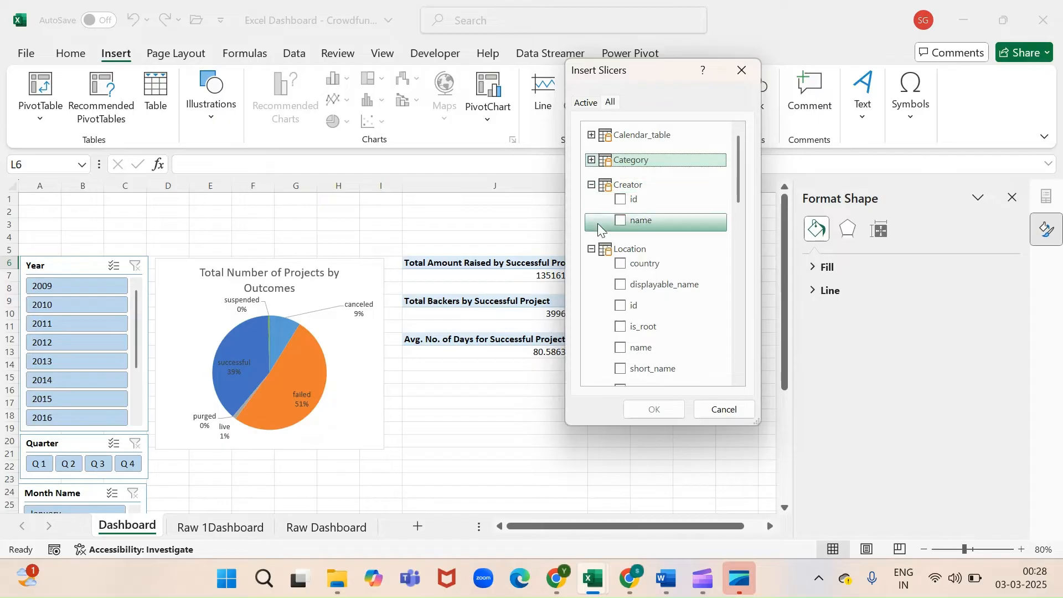
{"action": "left_click", "coordinate": [592, 185]}
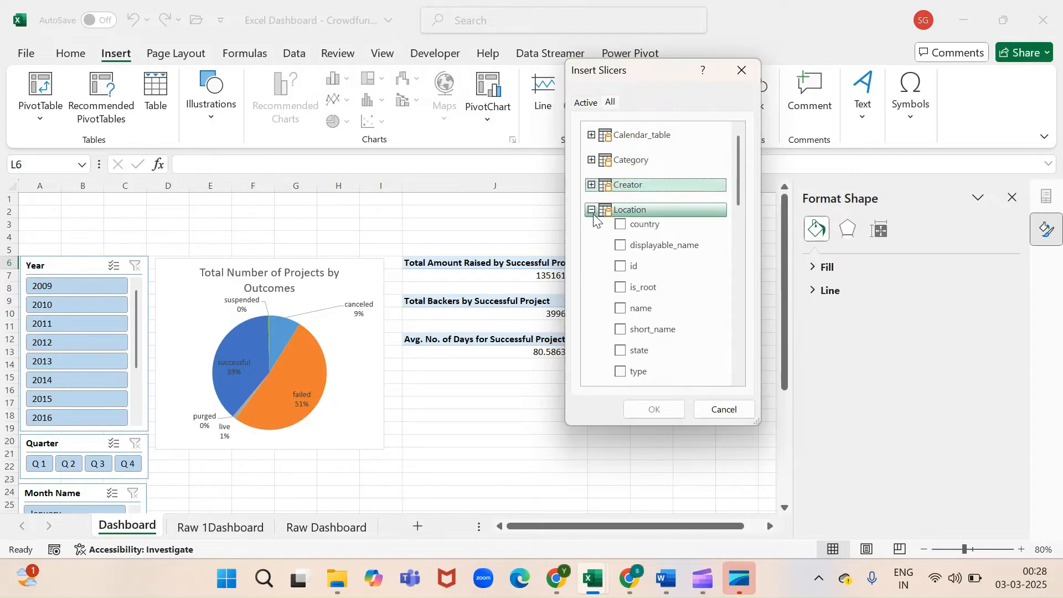
{"action": "left_click", "coordinate": [591, 210]}
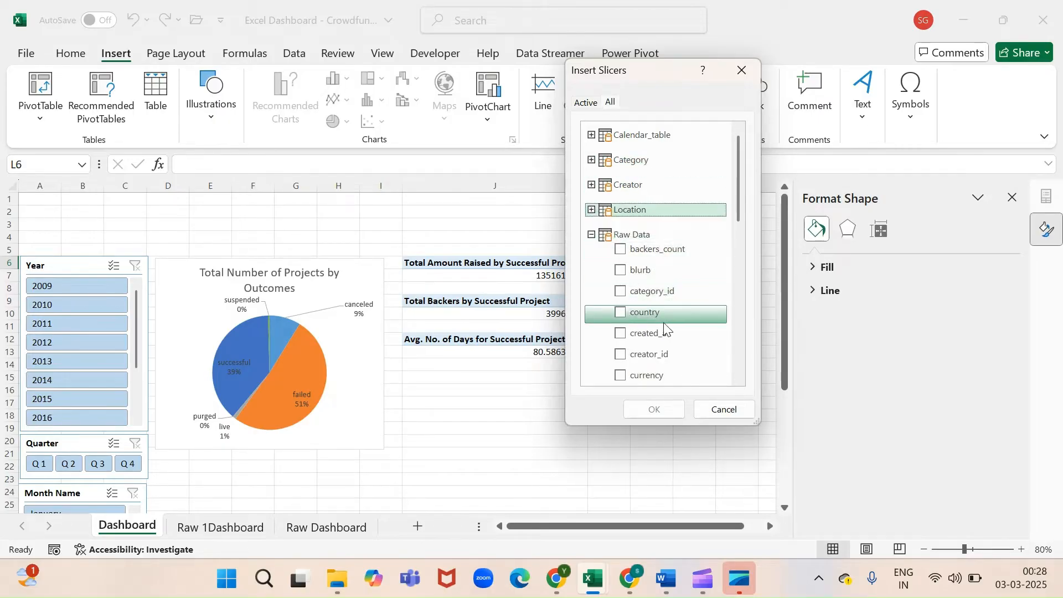
{"action": "scroll", "coordinate": [664, 322], "scroll_direction": "down", "scroll_amount": 2}
{"action": "scroll", "coordinate": [664, 322], "scroll_direction": "down", "scroll_amount": 4}
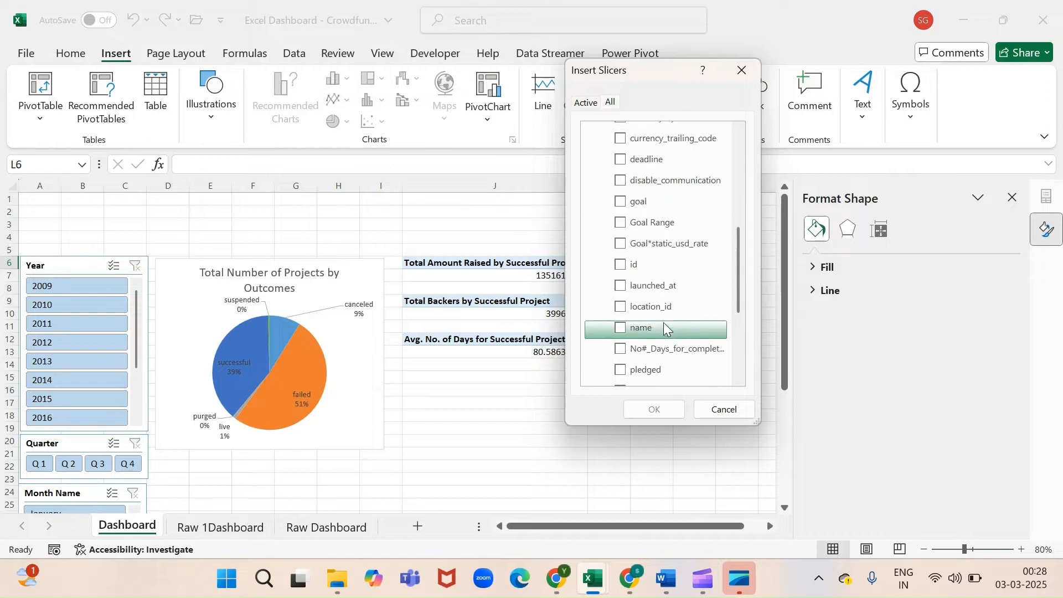
{"action": "scroll", "coordinate": [616, 346], "scroll_direction": "down", "scroll_amount": 3}
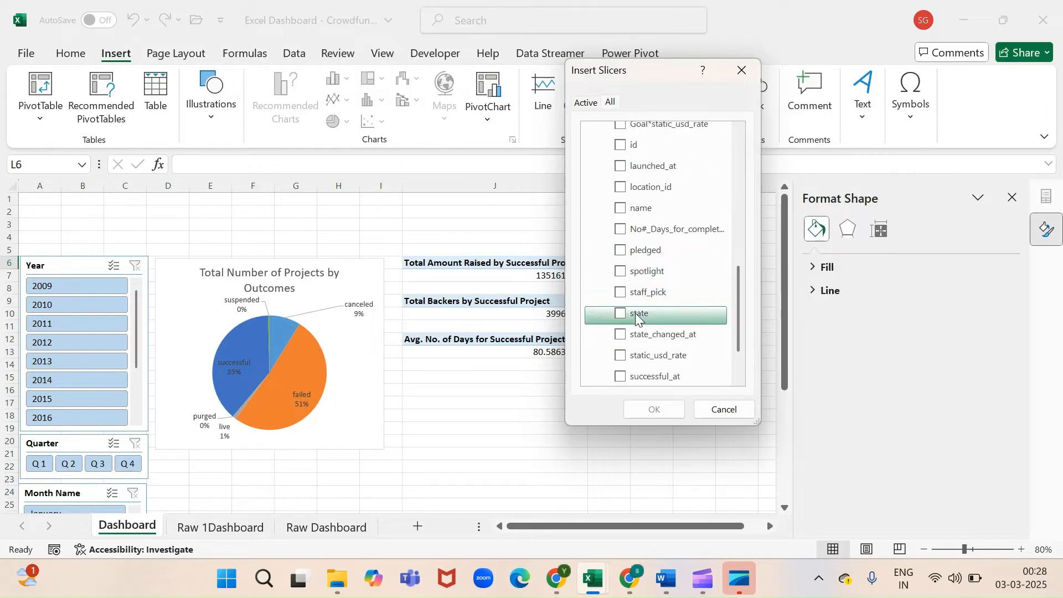
{"action": "left_click", "coordinate": [633, 317]}
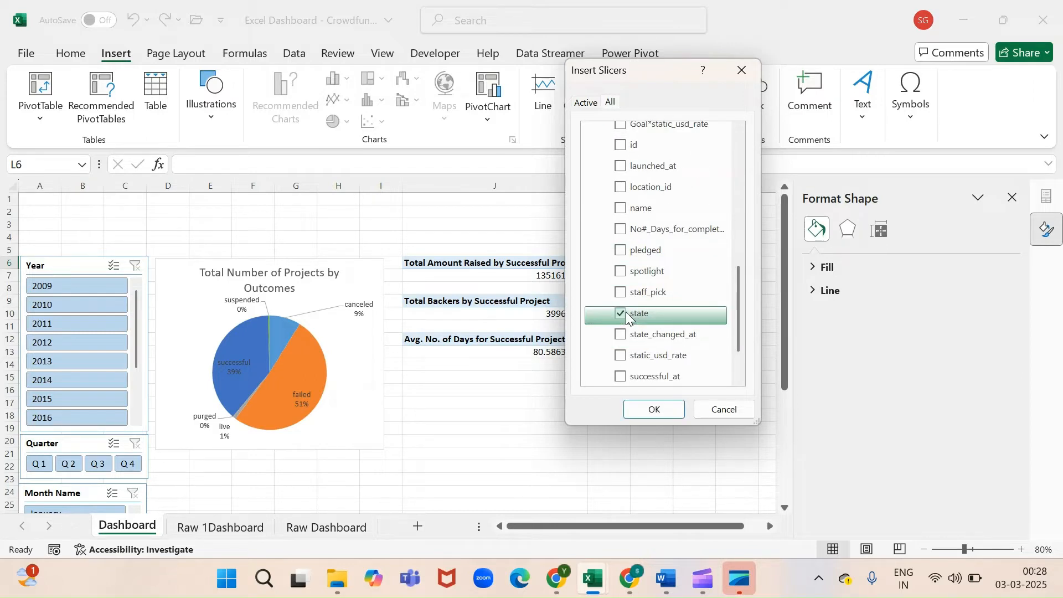
{"action": "left_click", "coordinate": [654, 410]}
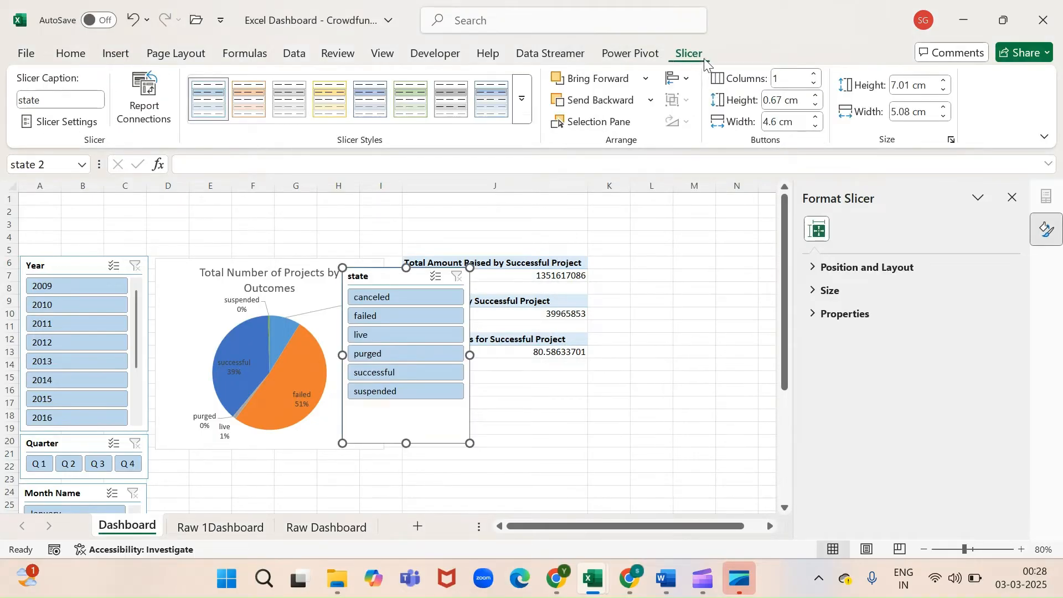
Arrange the state slicer's buttons in 6 columns and widen the slicer to about 16.7 cm
{"action": "left_click", "coordinate": [787, 77]}
{"action": "type", "text": "6"}
{"action": "key", "text": "Return"}
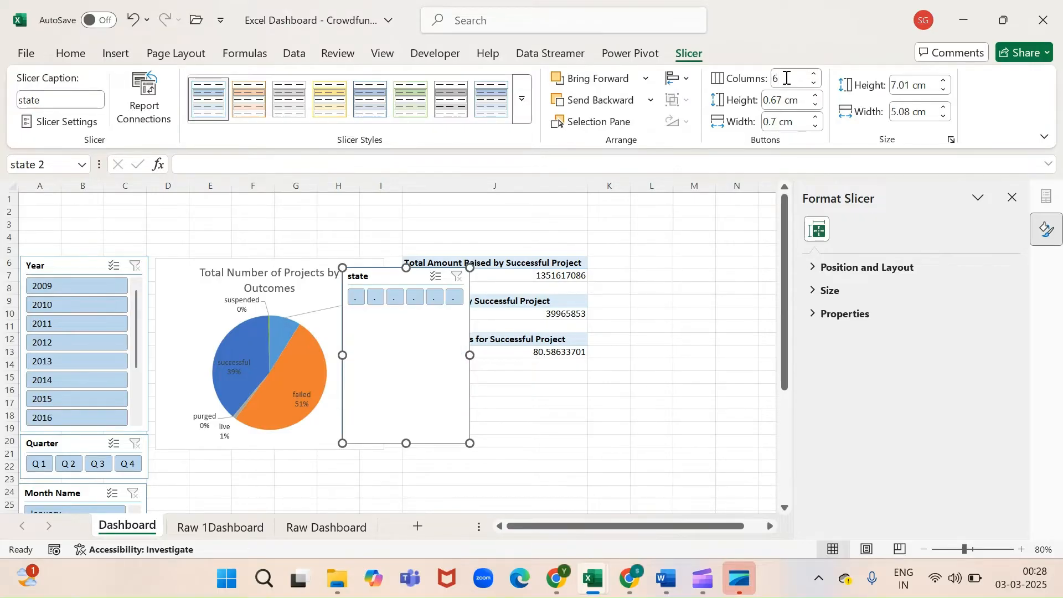
{"action": "left_click_drag", "start_coordinate": [470, 355], "coordinate": [763, 353]}
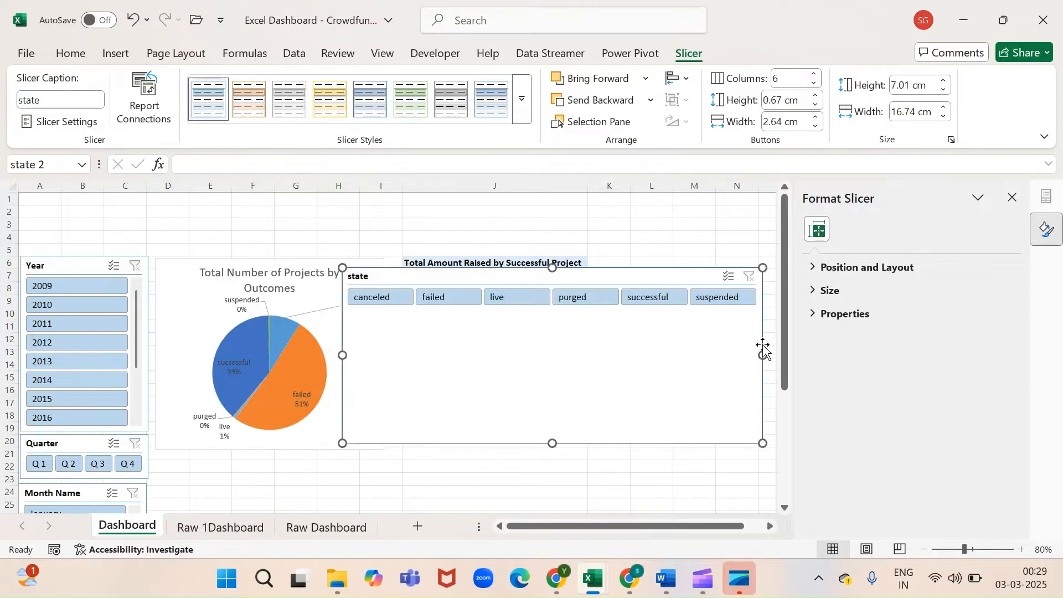
Place the state slicer beside the successful-project summaries from row 6 and reduce its height to about 1.8 cm
{"action": "left_click", "coordinate": [1024, 201]}
{"action": "left_click_drag", "start_coordinate": [605, 276], "coordinate": [860, 266]}
{"action": "left_click_drag", "start_coordinate": [807, 433], "coordinate": [796, 303]}
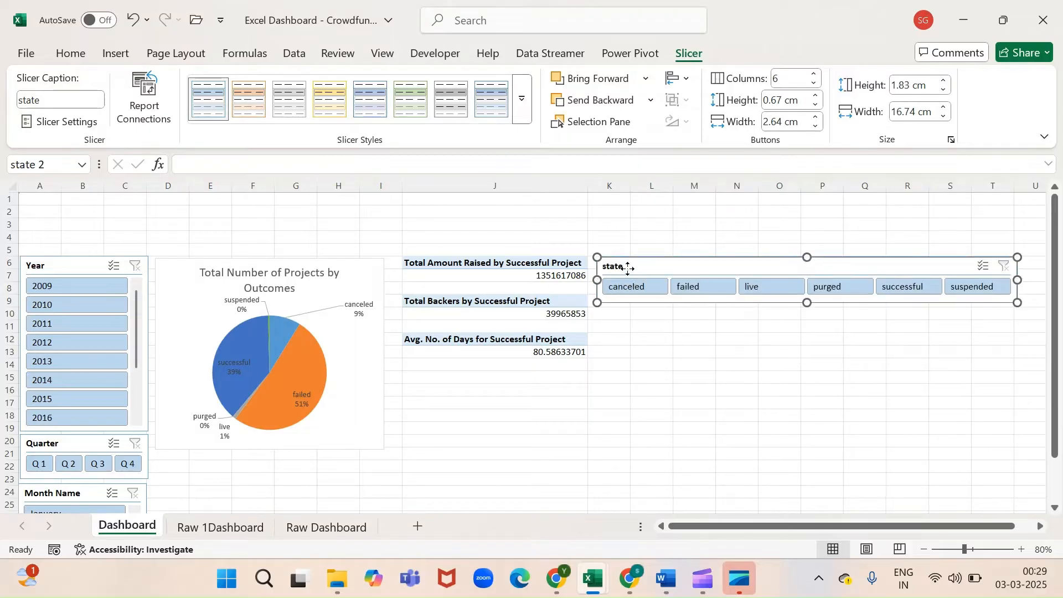
Set the state slicer's caption to "Total Number of Projects based on Countries, categories & Outcomes"
{"action": "left_click", "coordinate": [79, 99]}
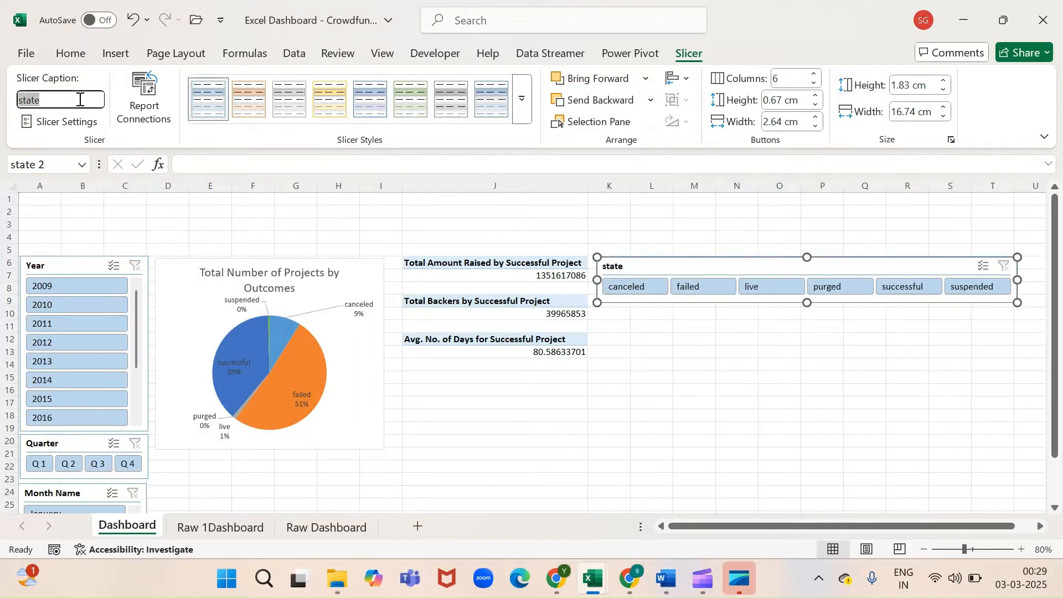
{"action": "type", "text": "T"}
{"action": "type", "text": "otal Number of Projects based"}
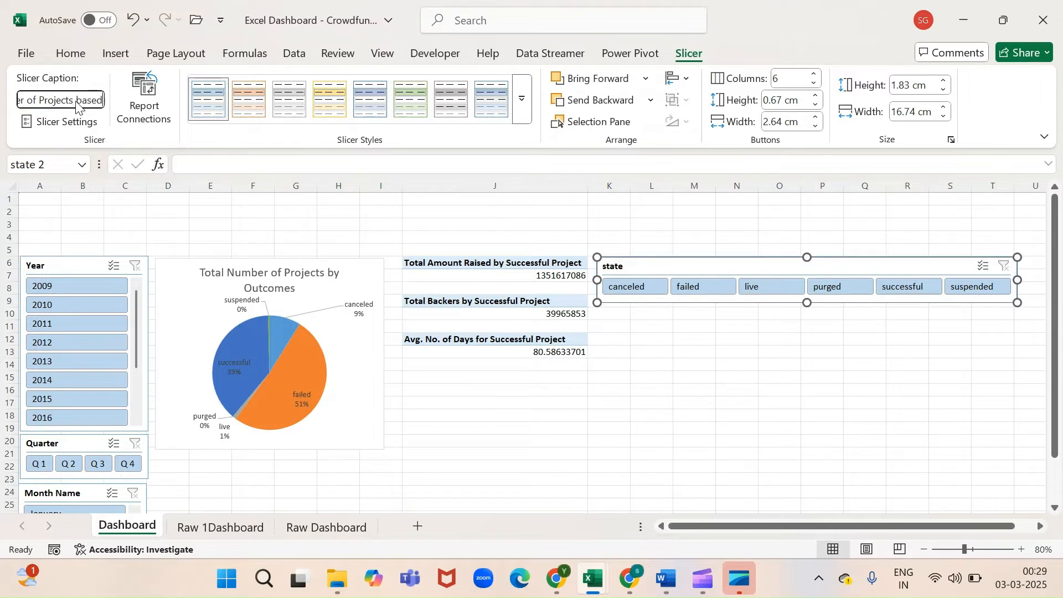
{"action": "type", "text": " on Countries, c"}
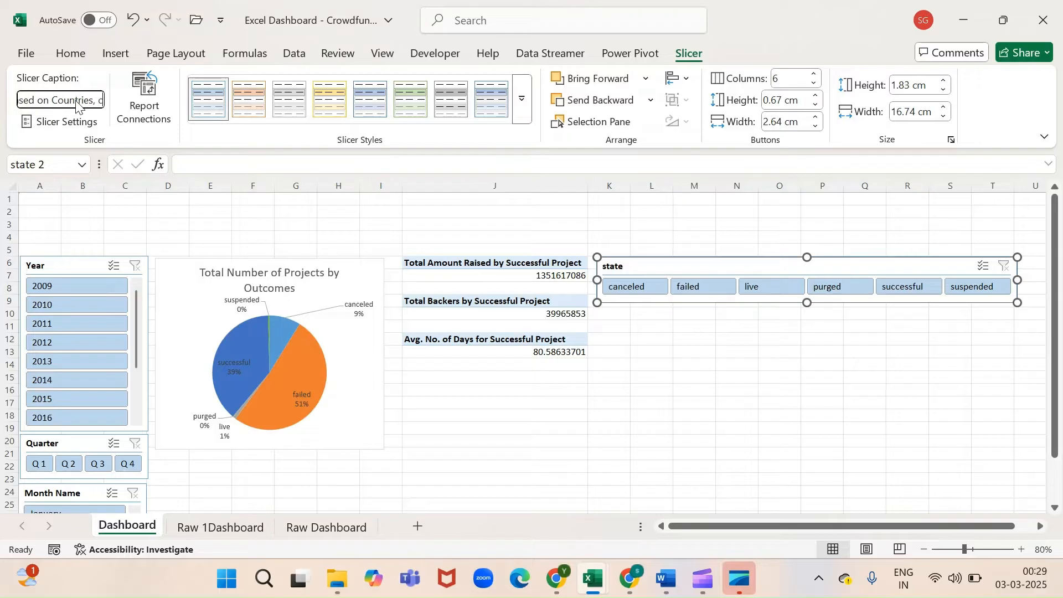
{"action": "type", "text": "ategories & Outcomes"}
{"action": "key", "text": "Return"}
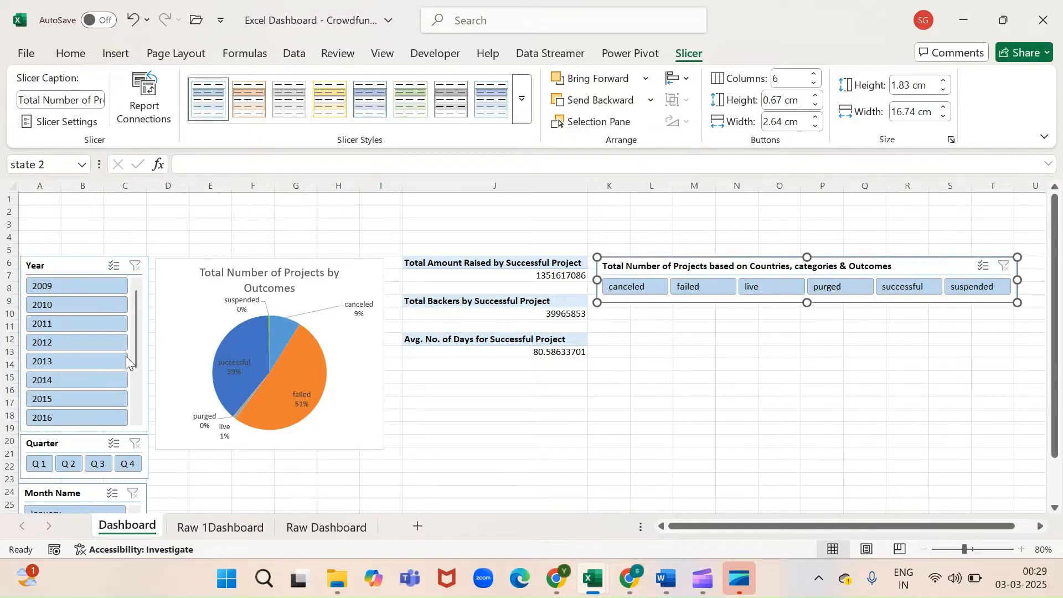
Insert an empty PivotChart from the data model at cell K11 of the Dashboard sheet
{"action": "left_click", "coordinate": [623, 326]}
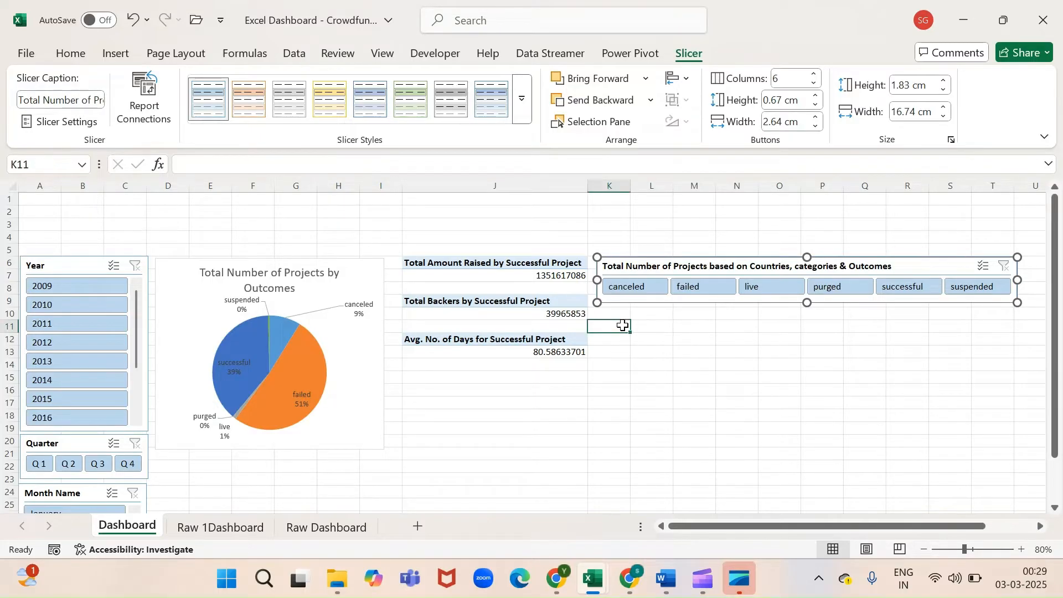
{"action": "left_click", "coordinate": [110, 58]}
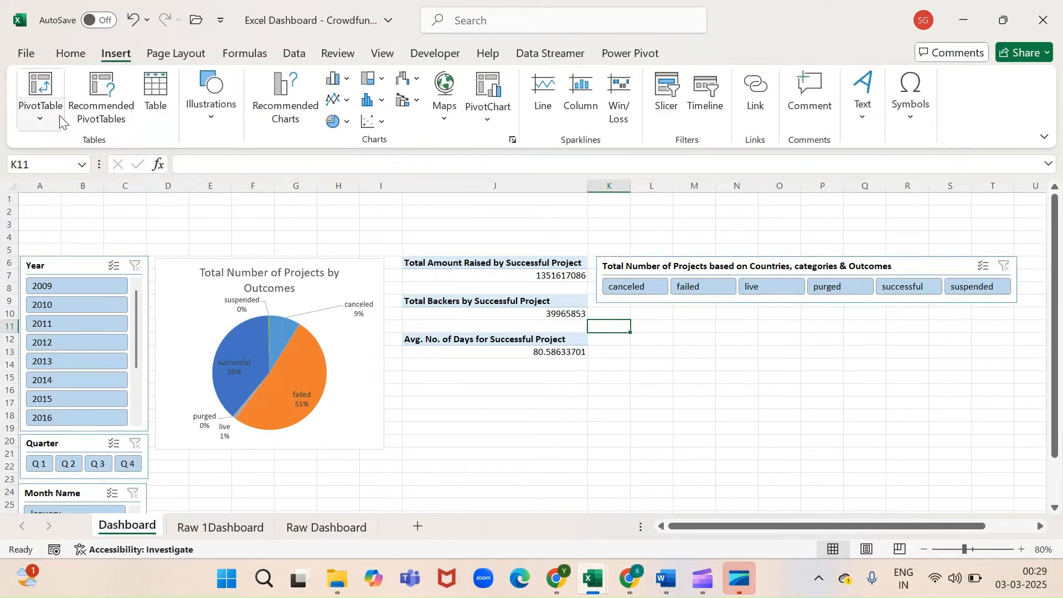
{"action": "left_click", "coordinate": [493, 116]}
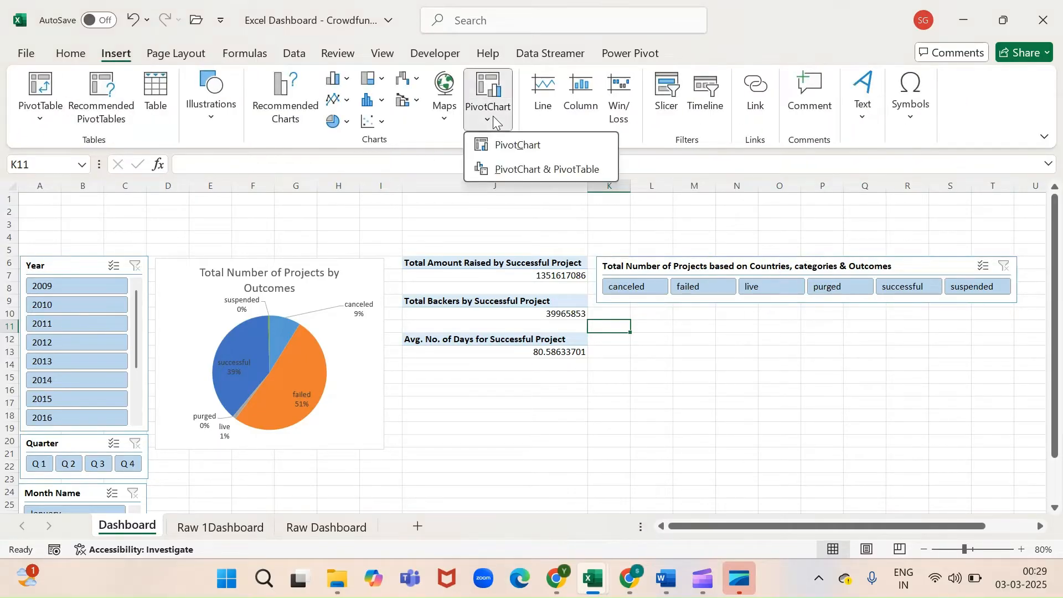
{"action": "left_click", "coordinate": [518, 146]}
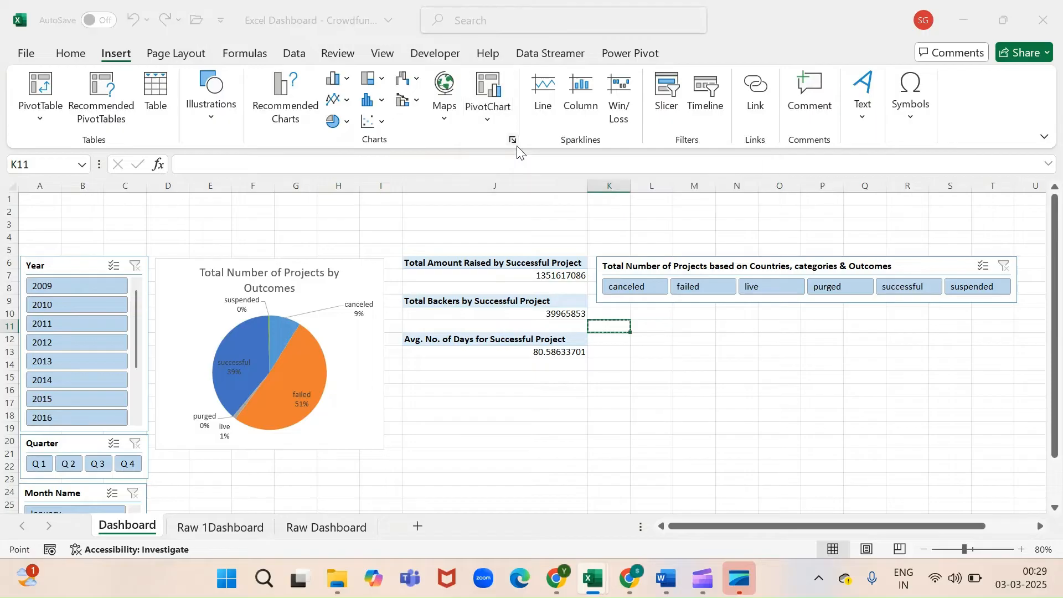
{"action": "left_click", "coordinate": [694, 354]}
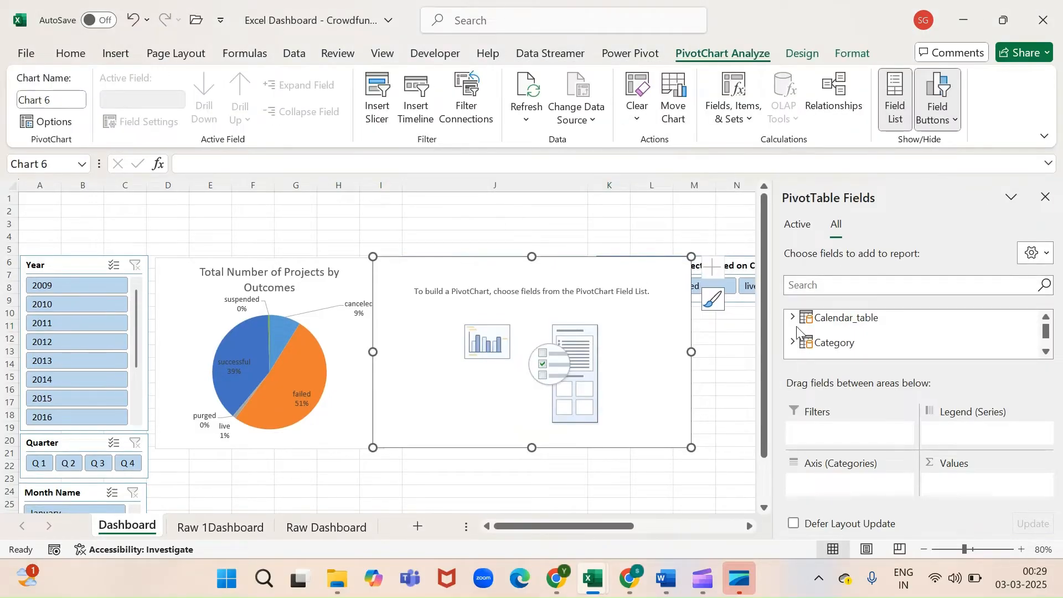
Add the Raw Data table's country field to the empty PivotChart's axis categories
{"action": "left_click", "coordinate": [837, 288]}
{"action": "type", "text": "ou"}
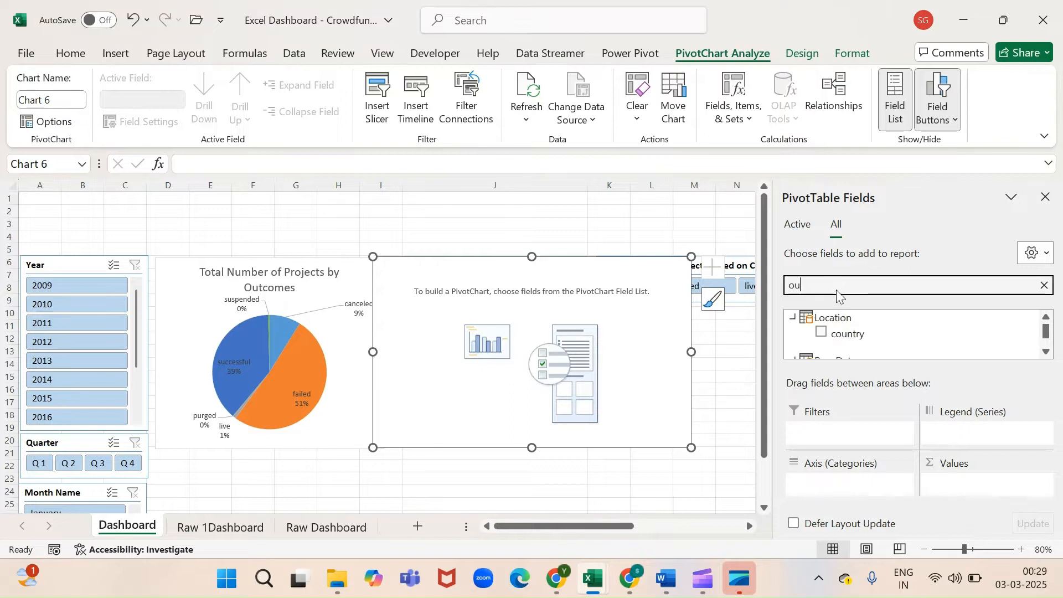
{"action": "type", "text": "ntry"}
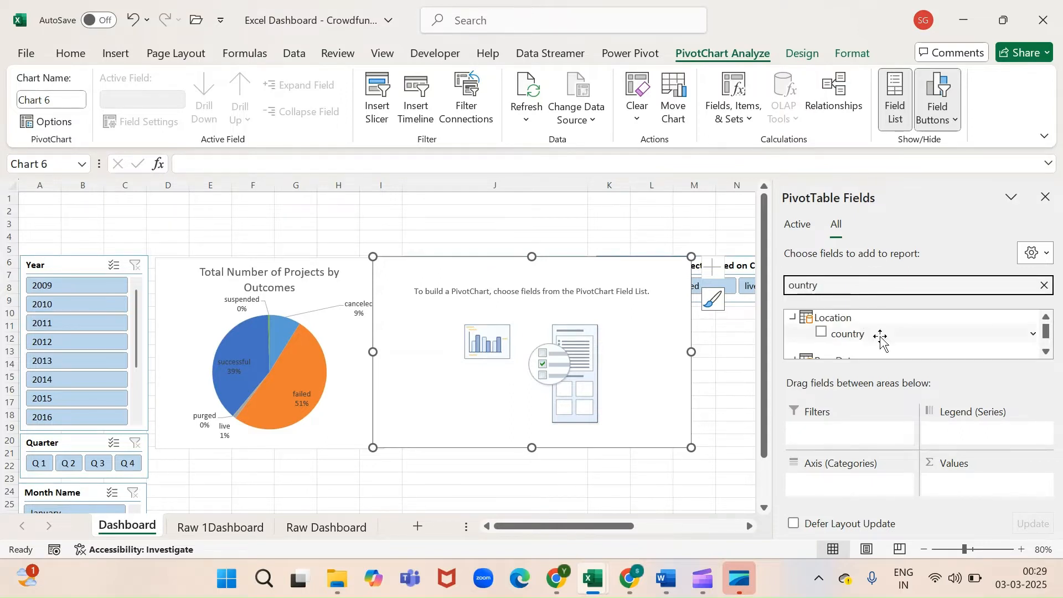
{"action": "scroll", "coordinate": [886, 338], "scroll_direction": "down", "scroll_amount": 1}
{"action": "left_click", "coordinate": [835, 343]}
{"action": "left_click_drag", "start_coordinate": [835, 343], "coordinate": [858, 484]}
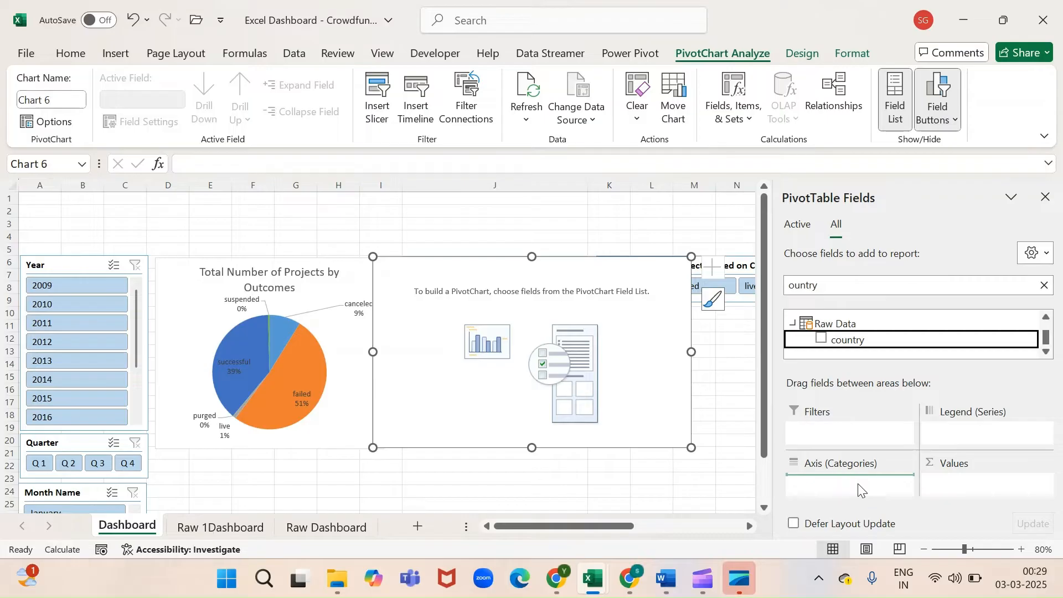
Add the Raw Data table's name field to the PivotChart's values as Count of name
{"action": "left_click", "coordinate": [840, 292]}
{"action": "double_click", "coordinate": [841, 292]}
{"action": "type", "text": "name"}
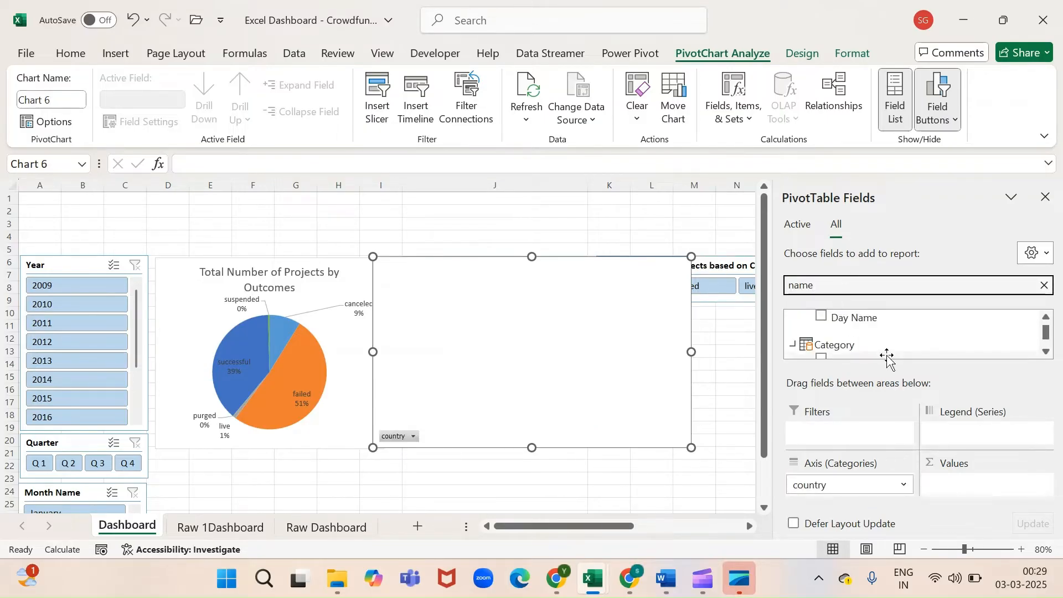
{"action": "scroll", "coordinate": [887, 343], "scroll_direction": "down", "scroll_amount": 3}
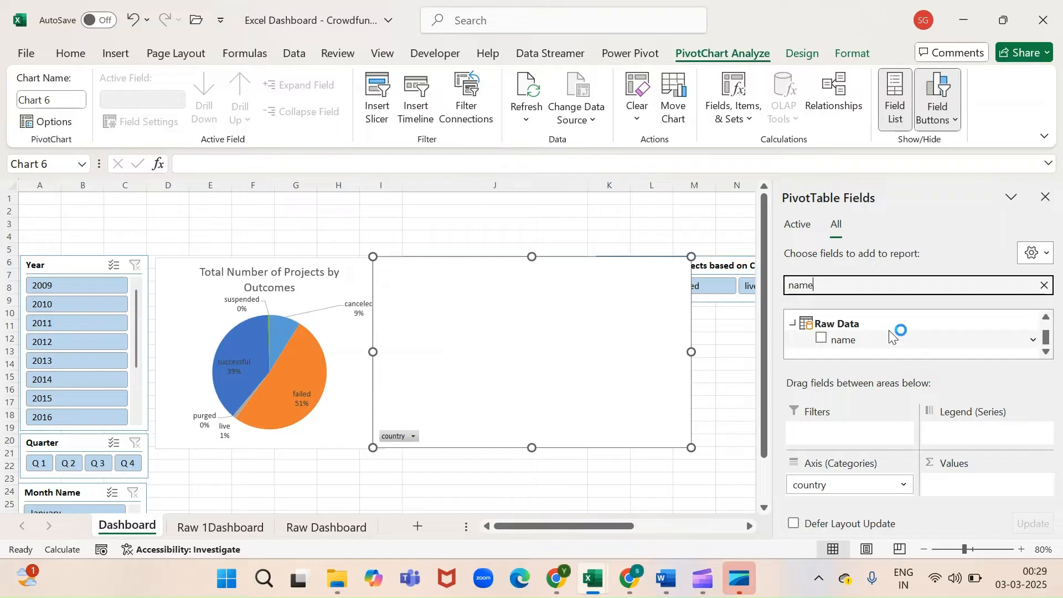
{"action": "left_click", "coordinate": [840, 340]}
{"action": "left_click", "coordinate": [840, 344]}
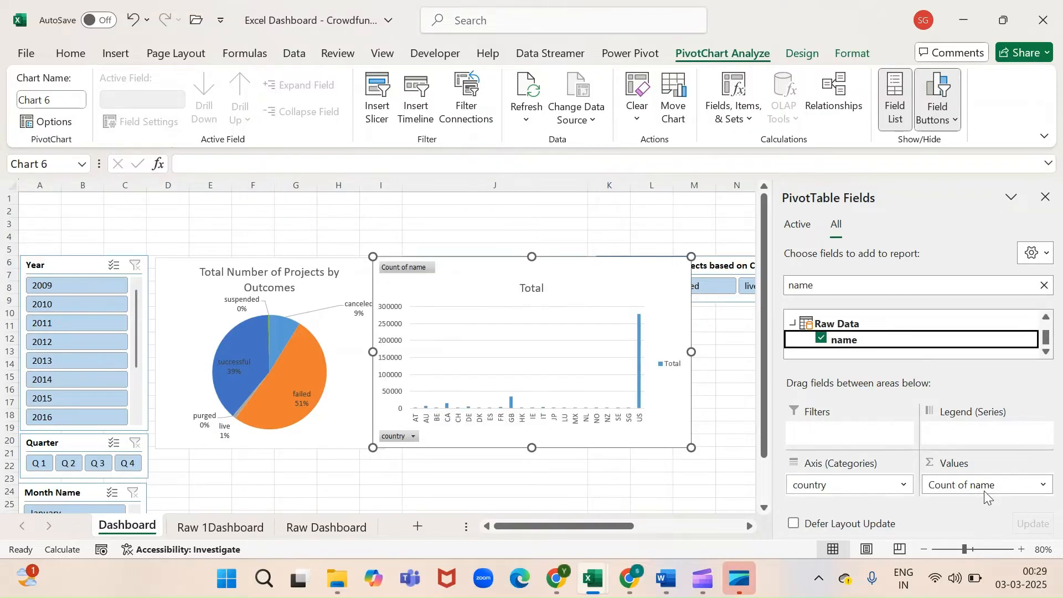
Change the country PivotChart's type to Clustered Bar
{"action": "left_click", "coordinate": [667, 404]}
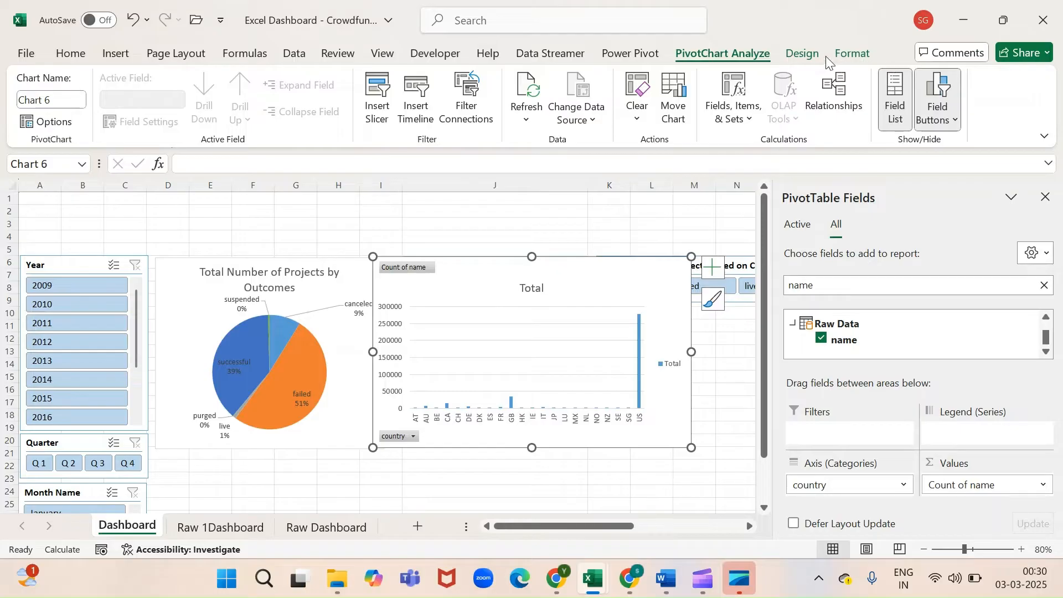
{"action": "left_click", "coordinate": [803, 55]}
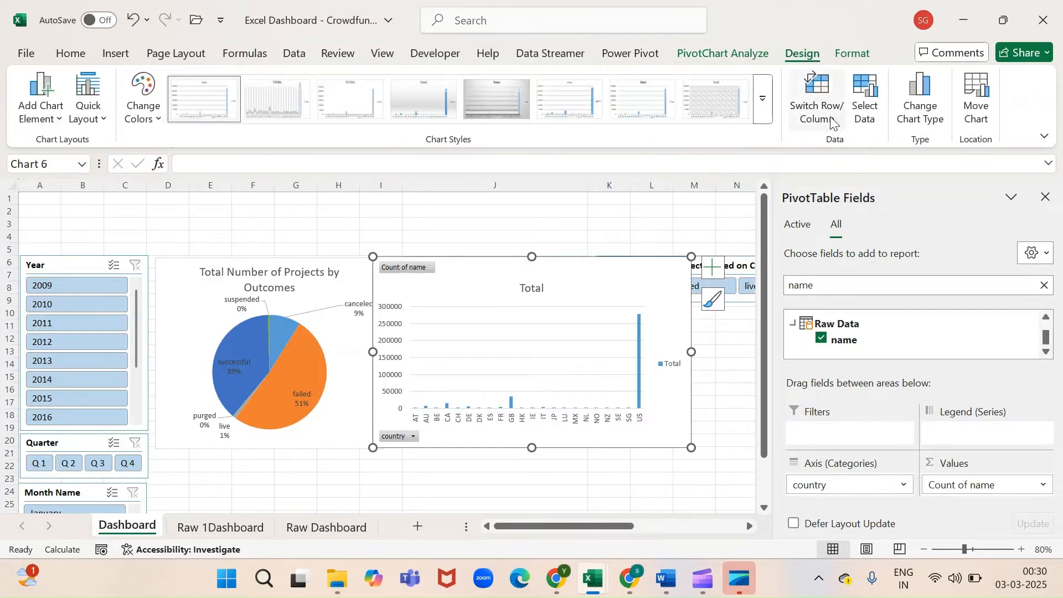
{"action": "left_click", "coordinate": [924, 116]}
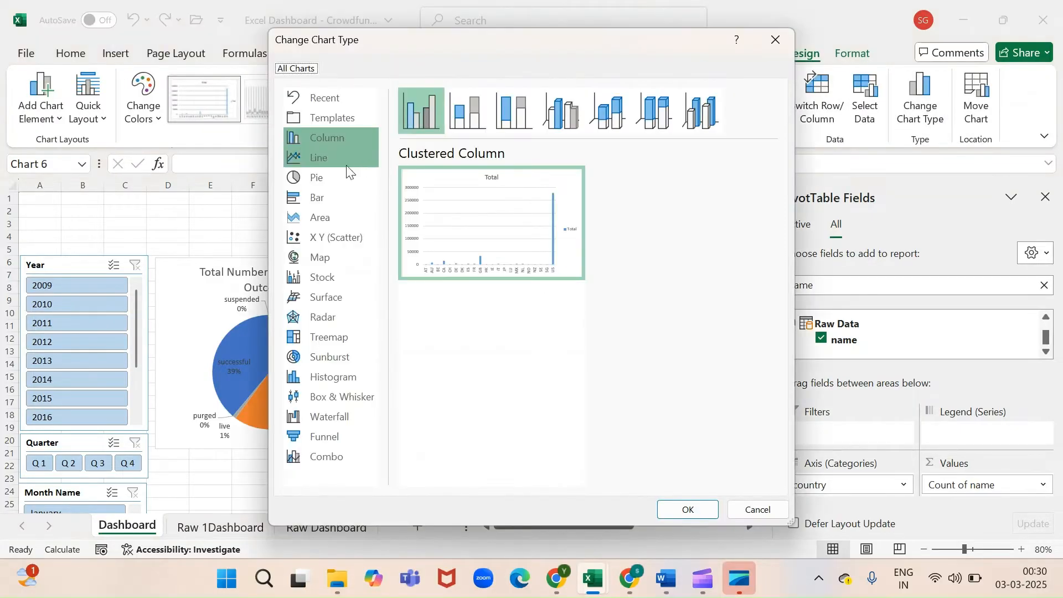
{"action": "left_click", "coordinate": [316, 194]}
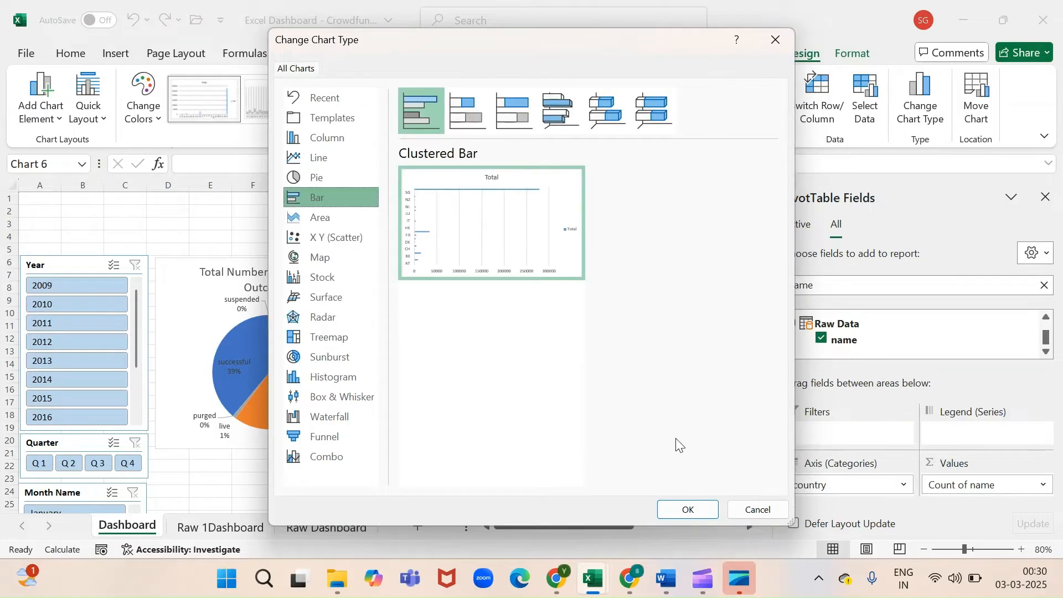
{"action": "left_click", "coordinate": [689, 510]}
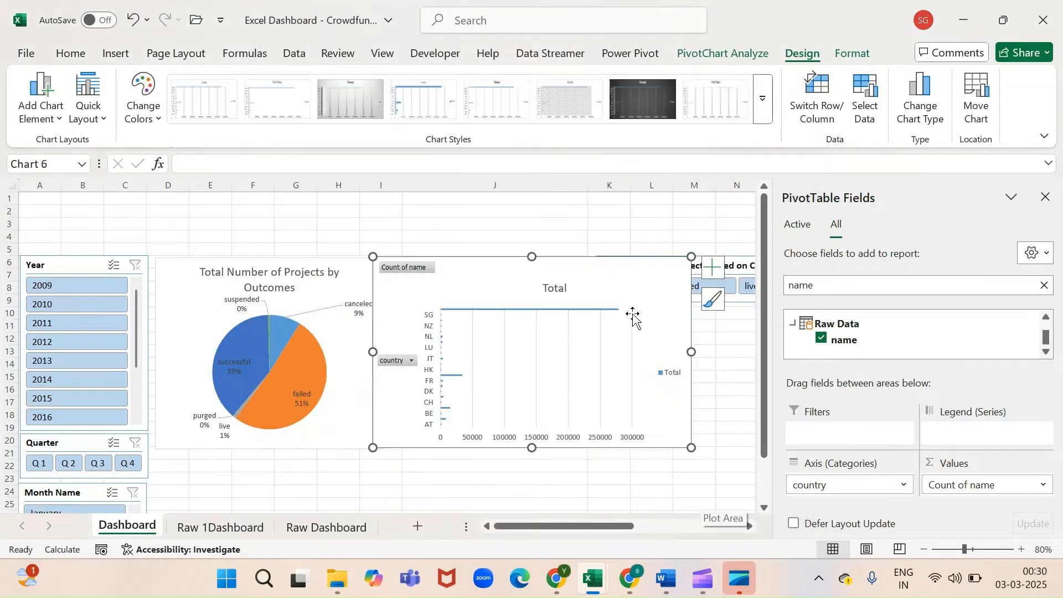
Filter the chart's country field to the top 10 items by Count of name
{"action": "left_click", "coordinate": [400, 361]}
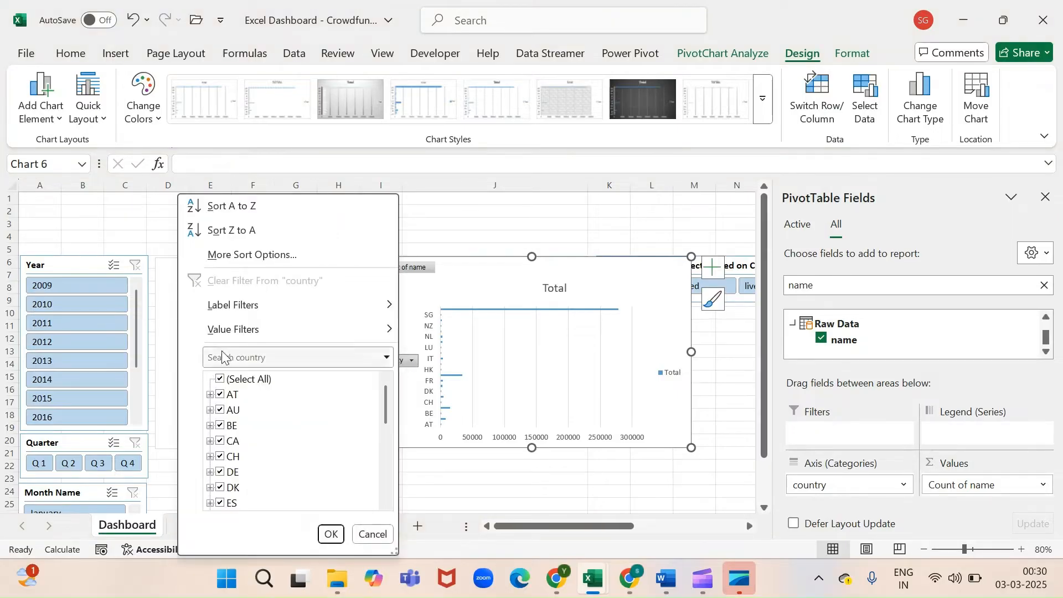
{"action": "mouse_move", "coordinate": [242, 335]}
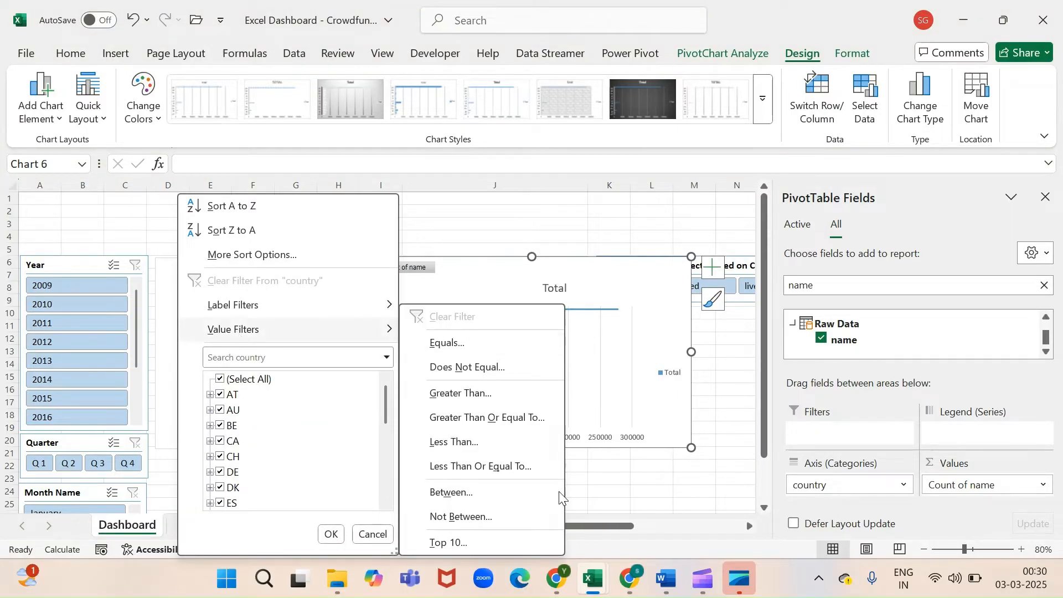
{"action": "left_click", "coordinate": [463, 542]}
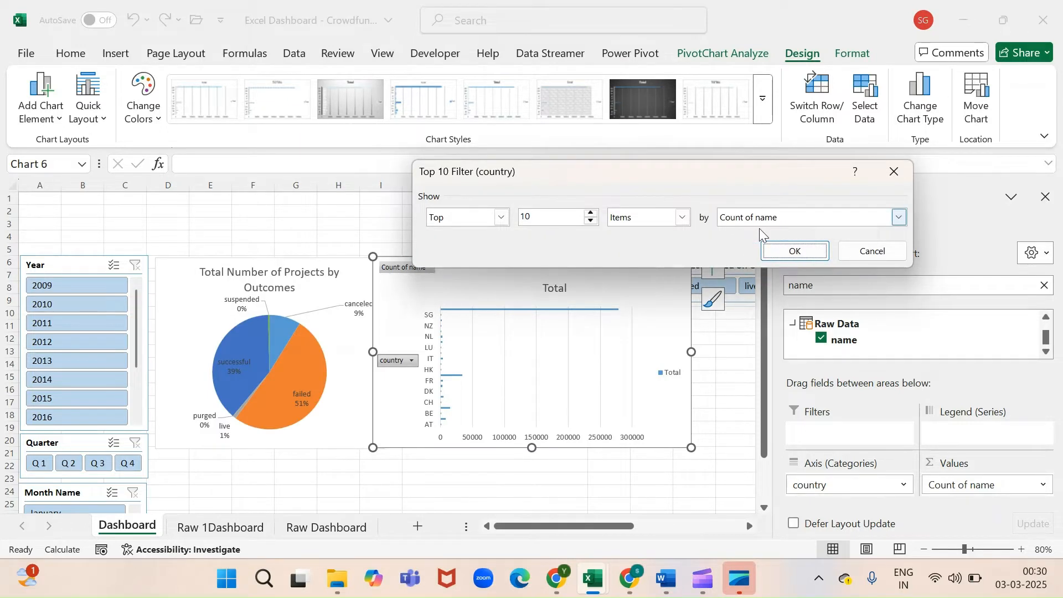
{"action": "left_click", "coordinate": [786, 254]}
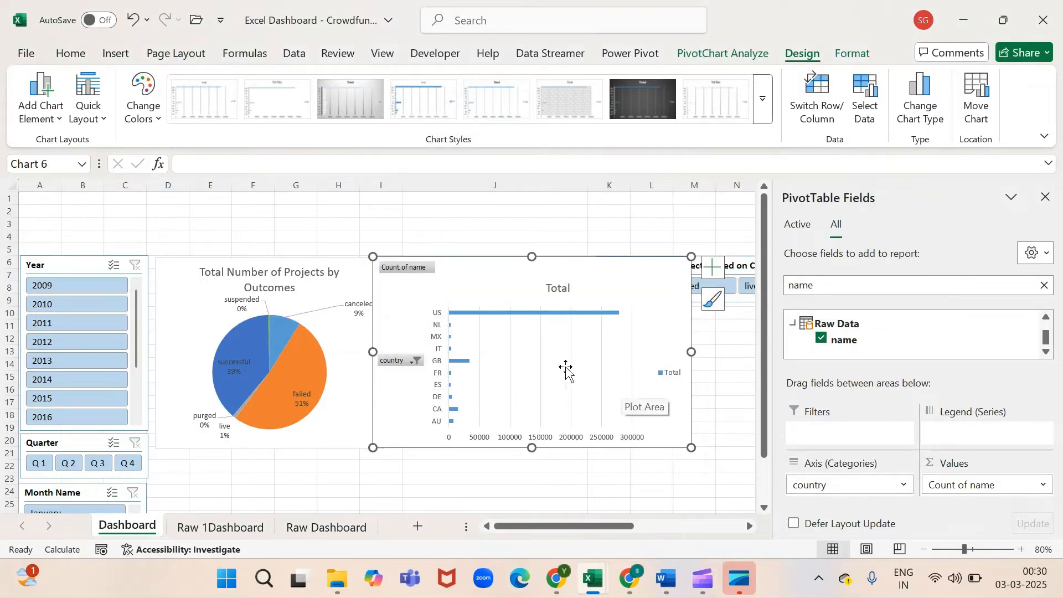
Sort the chart's countries in ascending order by Count of name and hide all field buttons on the chart
{"action": "left_click", "coordinate": [409, 364]}
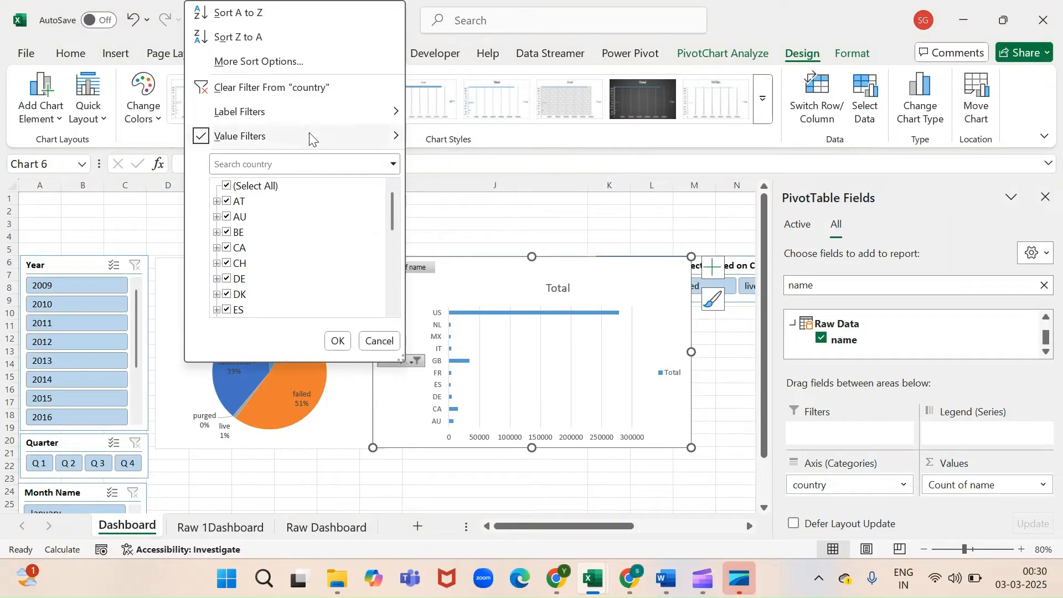
{"action": "left_click", "coordinate": [274, 62]}
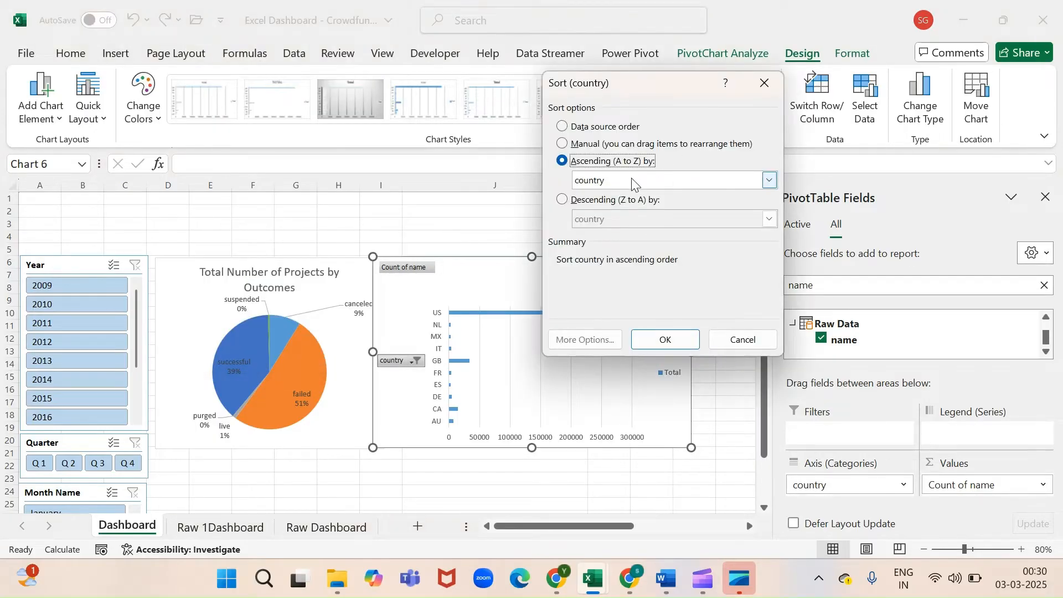
{"action": "left_click", "coordinate": [633, 182]}
{"action": "left_click", "coordinate": [631, 207]}
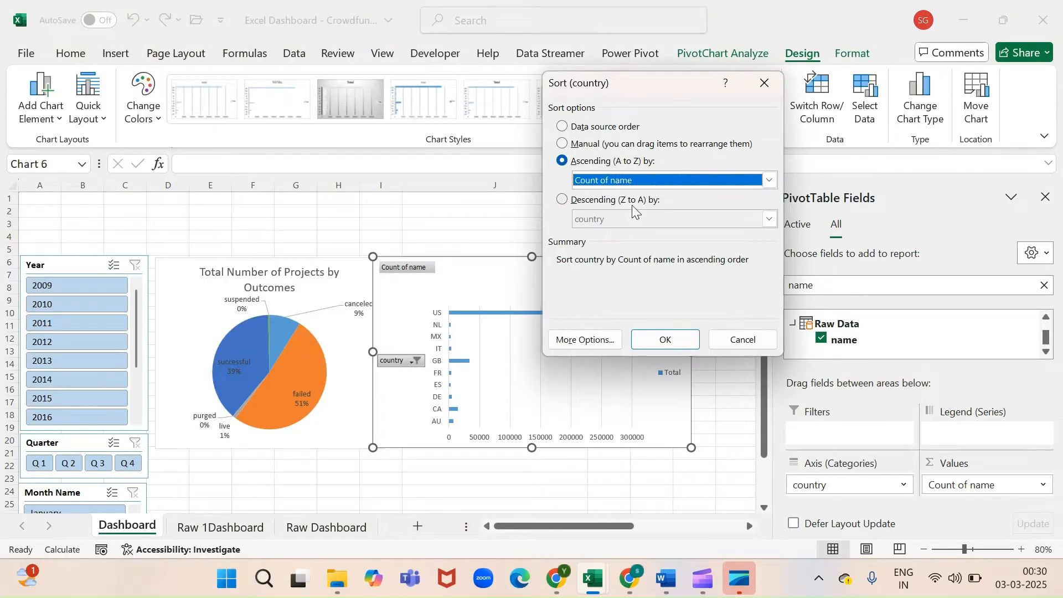
{"action": "left_click", "coordinate": [677, 339]}
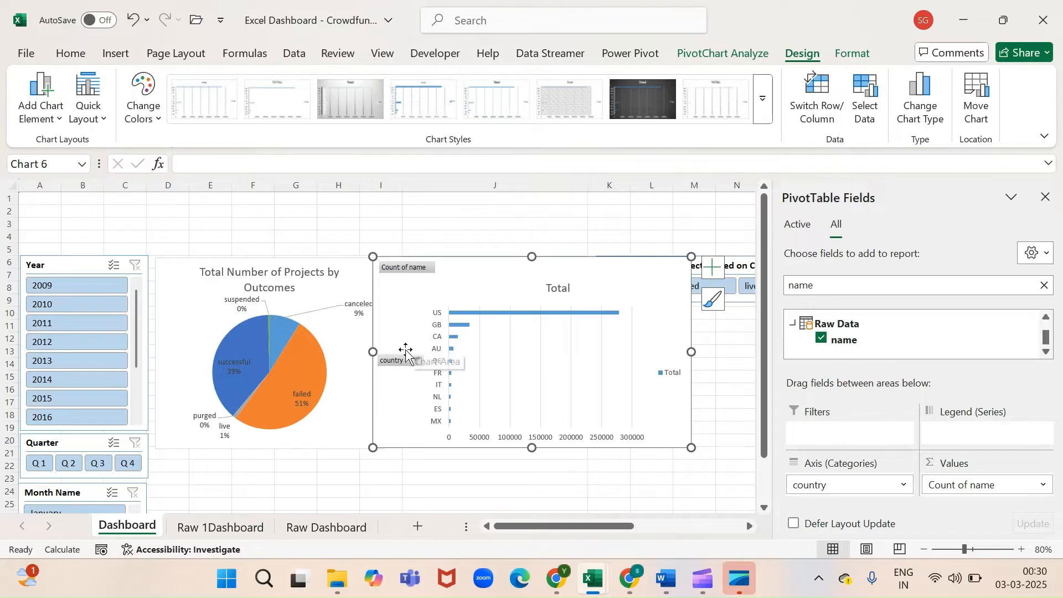
{"action": "right_click", "coordinate": [399, 367]}
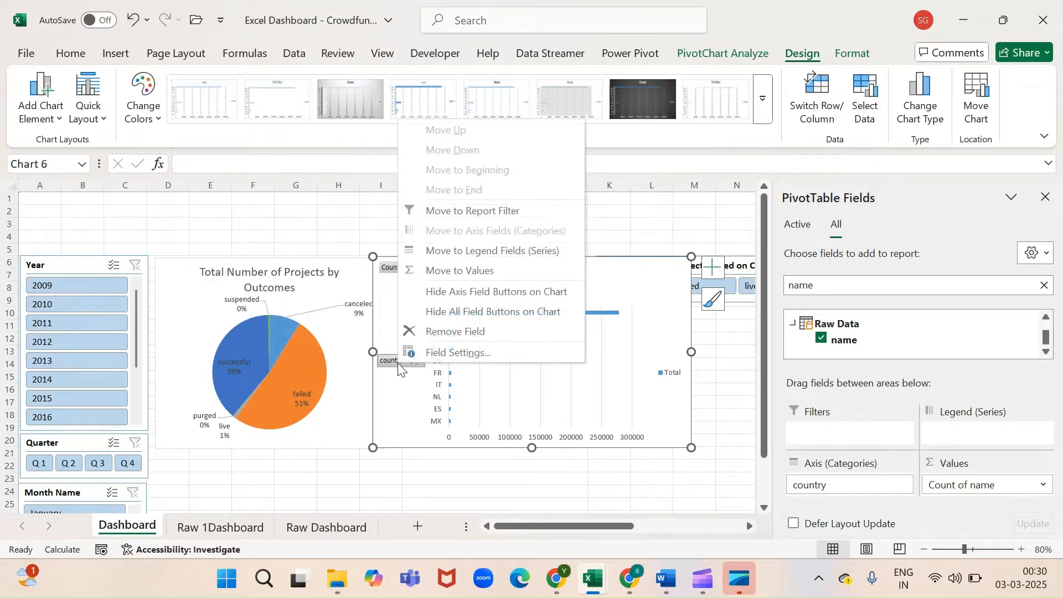
{"action": "left_click", "coordinate": [447, 313]}
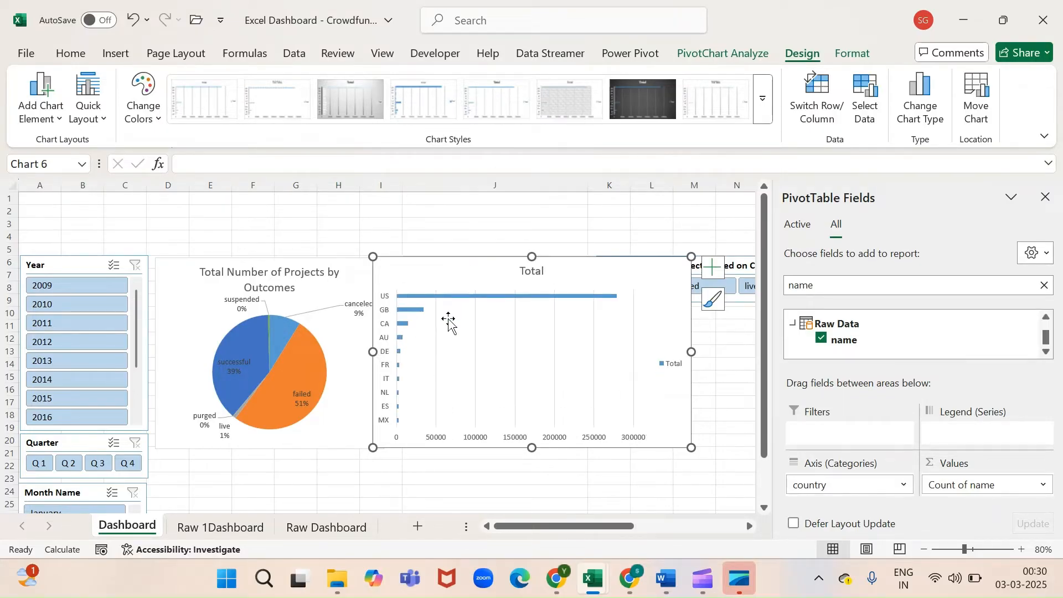
Replace the country chart's title with "Total No. of Projects Based On Countries"
{"action": "left_click", "coordinate": [535, 272]}
{"action": "double_click", "coordinate": [535, 271]}
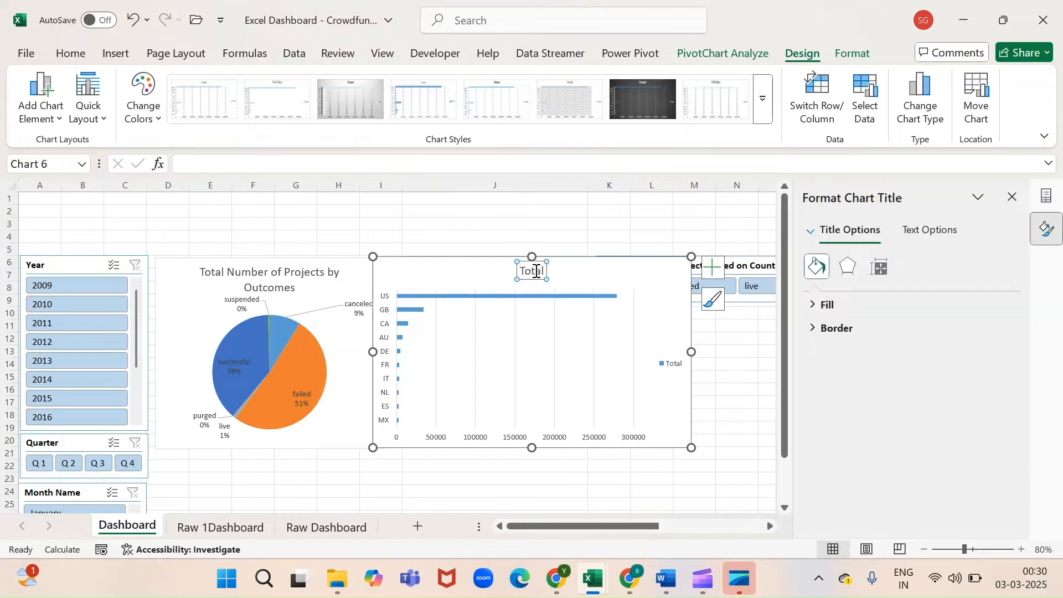
{"action": "double_click", "coordinate": [536, 274]}
{"action": "key", "text": "Delete"}
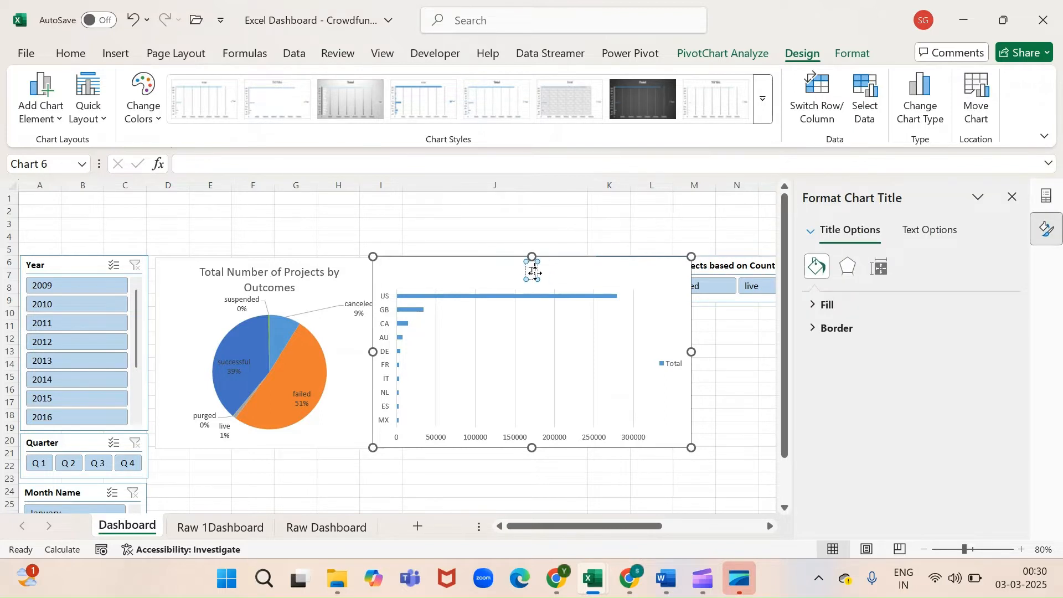
{"action": "type", "text": "Total No. of P"}
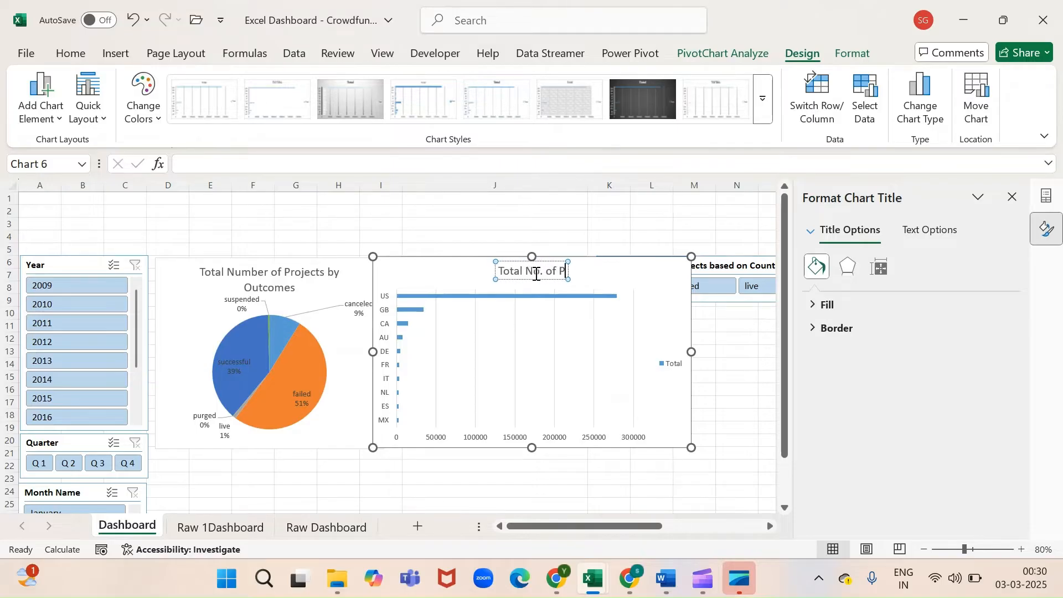
{"action": "type", "text": "rojec"}
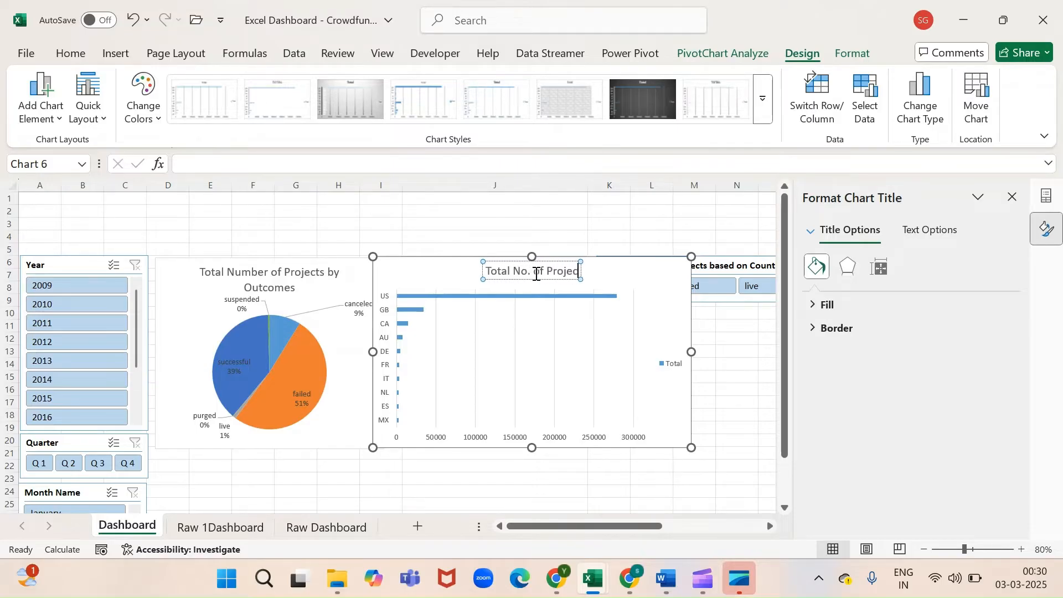
{"action": "type", "text": "ts b"}
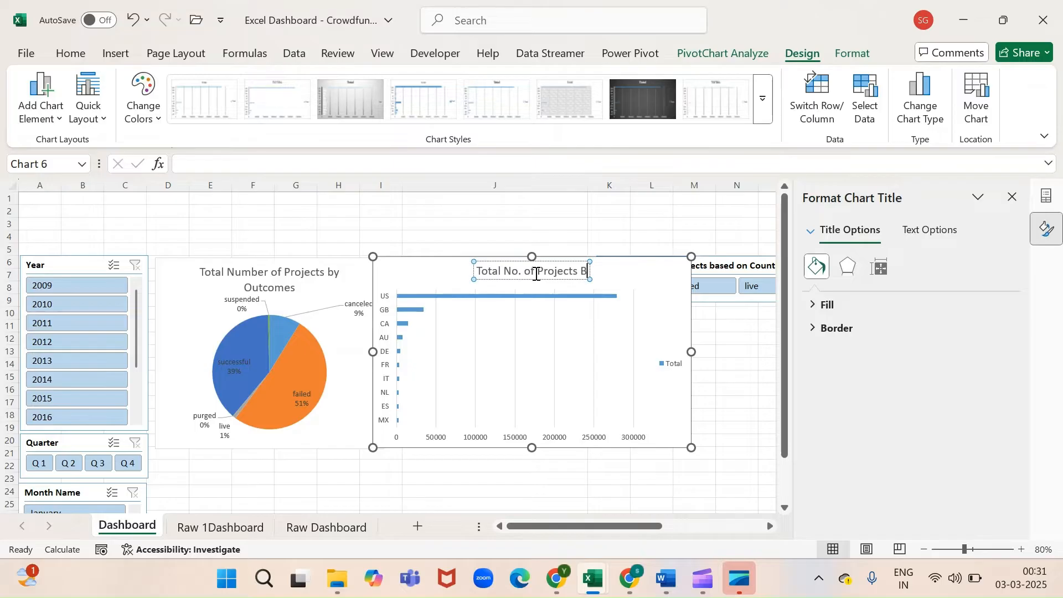
{"action": "type", "text": "ased on"}
{"action": "key", "text": "BackSpace"}
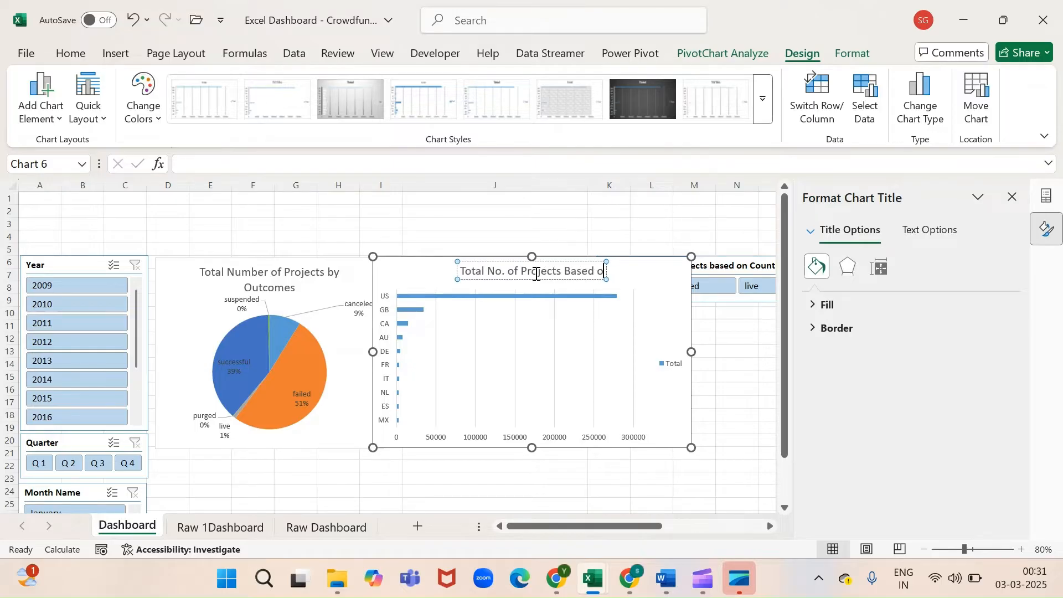
{"action": "key", "text": "BackSpace"}
{"action": "type", "text": "ON"}
{"action": "key", "text": "BackSpace"}
{"action": "type", "text": "n Cou"}
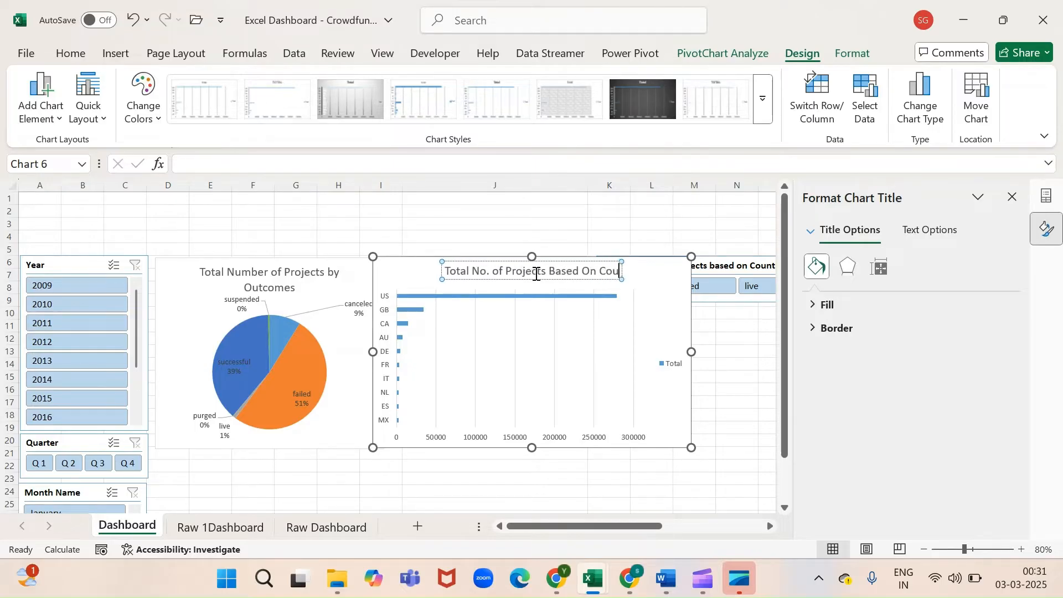
{"action": "type", "text": "ntries"}
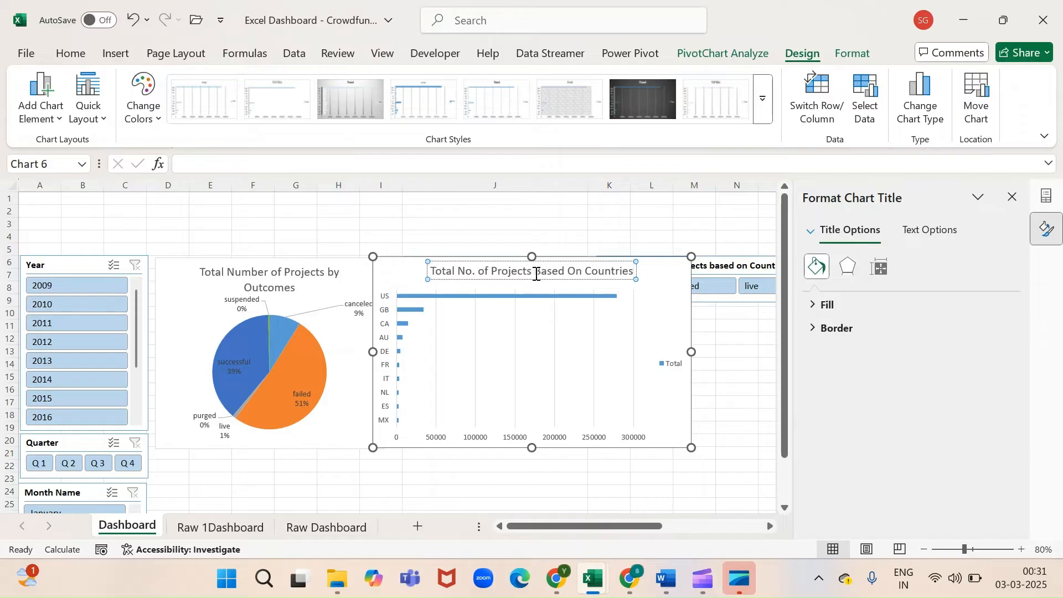
Move the country chart directly below the state slicer and narrow it to span columns K to Q
{"action": "left_click_drag", "start_coordinate": [401, 273], "coordinate": [627, 322]}
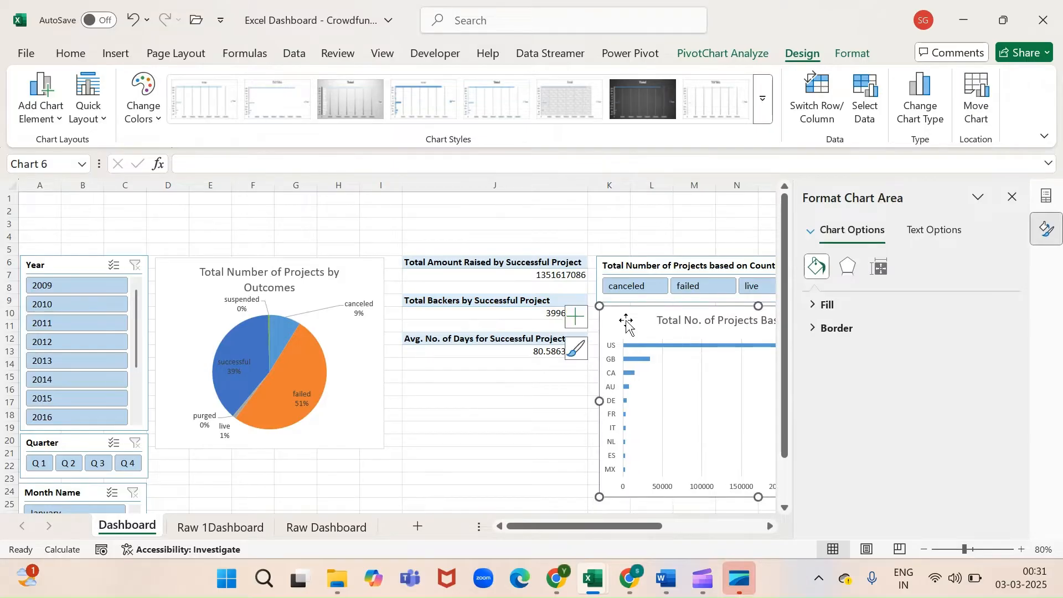
{"action": "left_click", "coordinate": [1014, 198]}
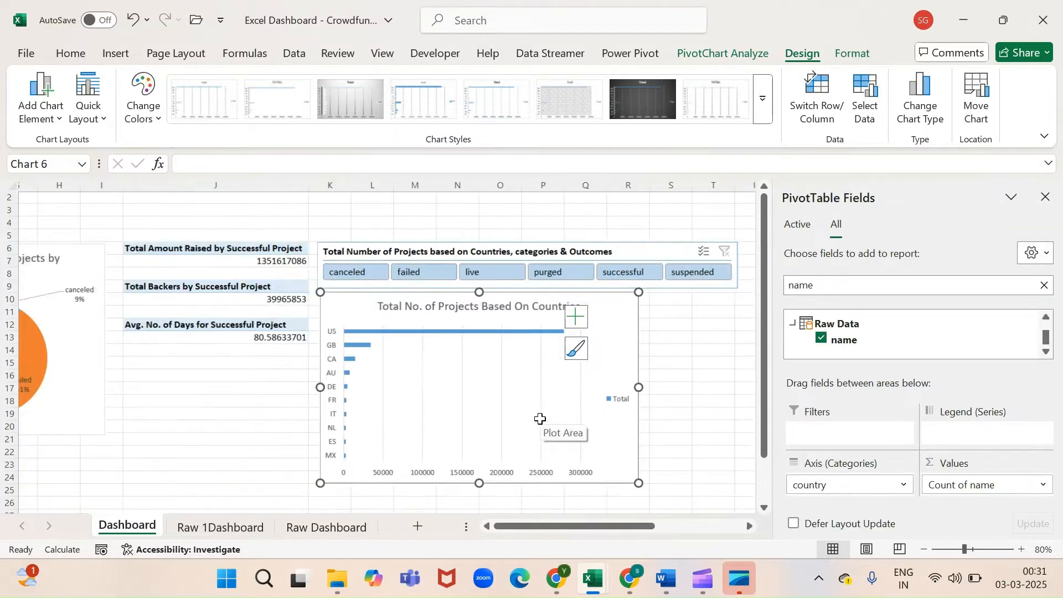
{"action": "scroll", "coordinate": [540, 420], "scroll_direction": "right", "scroll_amount": 3}
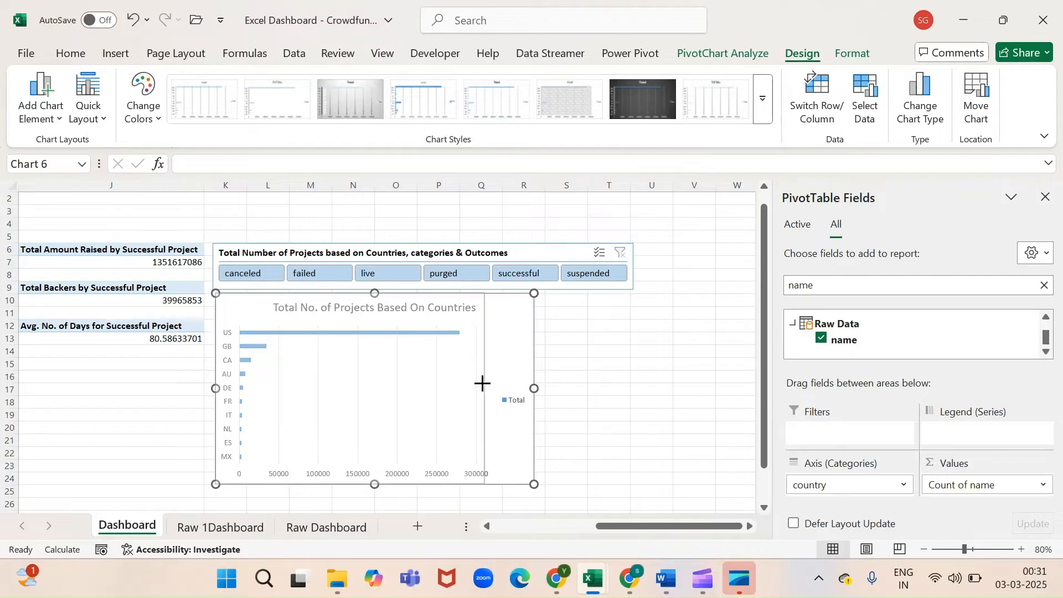
{"action": "left_click_drag", "start_coordinate": [482, 383], "coordinate": [469, 388]}
Delete the legend from the country chart and leave the chart selected
{"action": "left_click", "coordinate": [449, 409]}
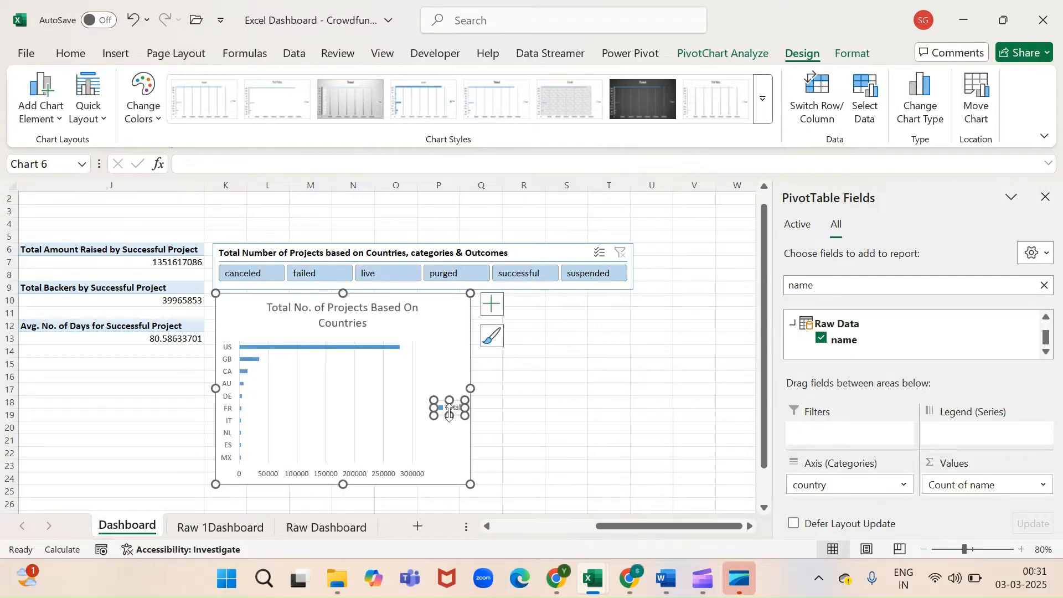
{"action": "key", "text": "Delete"}
{"action": "left_click", "coordinate": [529, 308]}
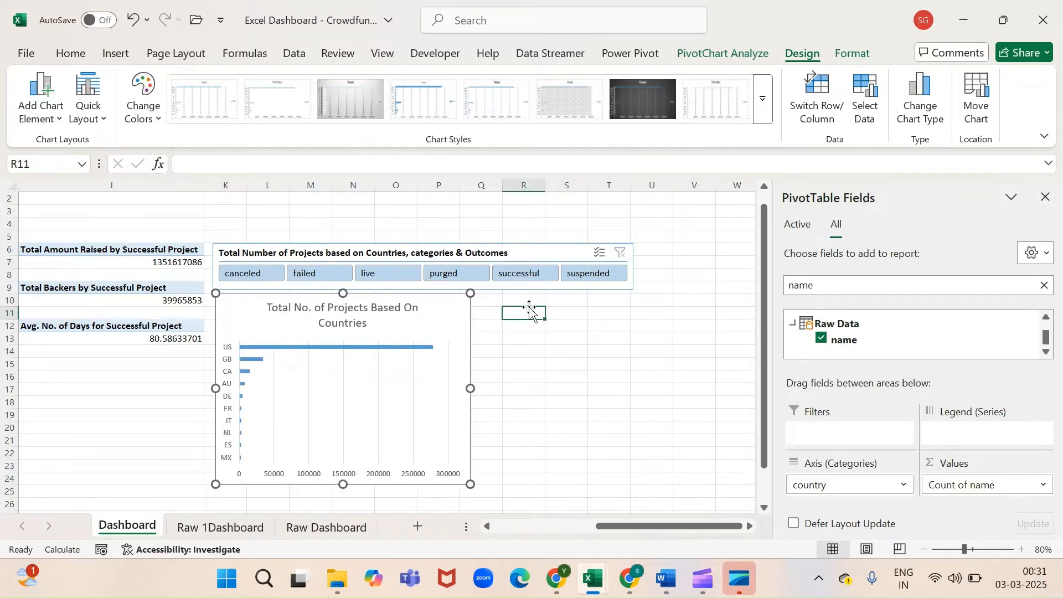
{"action": "left_click", "coordinate": [243, 316]}
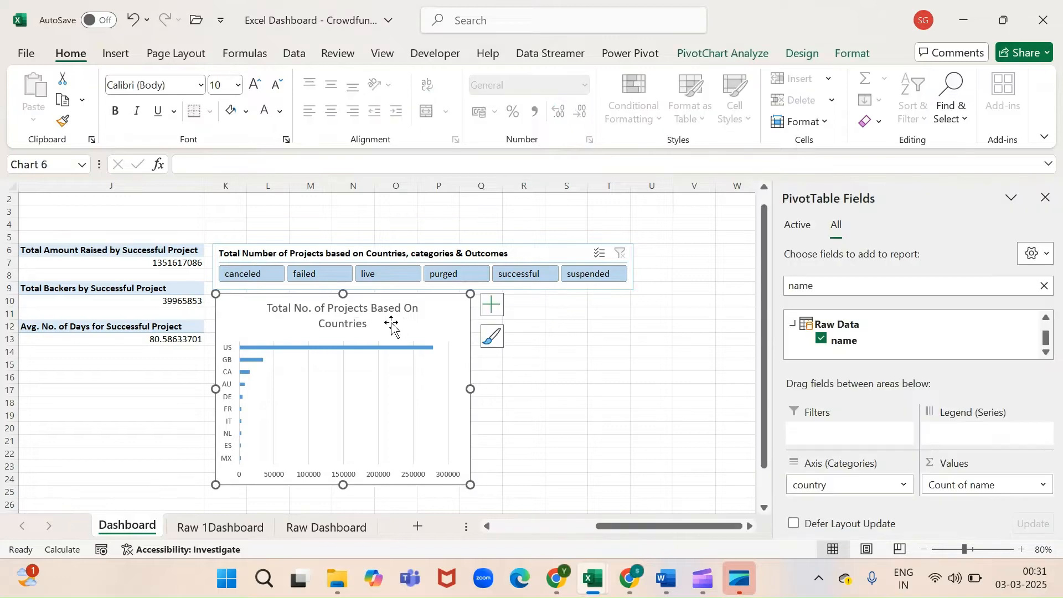
Widen the country chart to the end of column Q and paste a copy of it beside it at cell R11
{"action": "left_click_drag", "start_coordinate": [471, 389], "coordinate": [492, 390]}
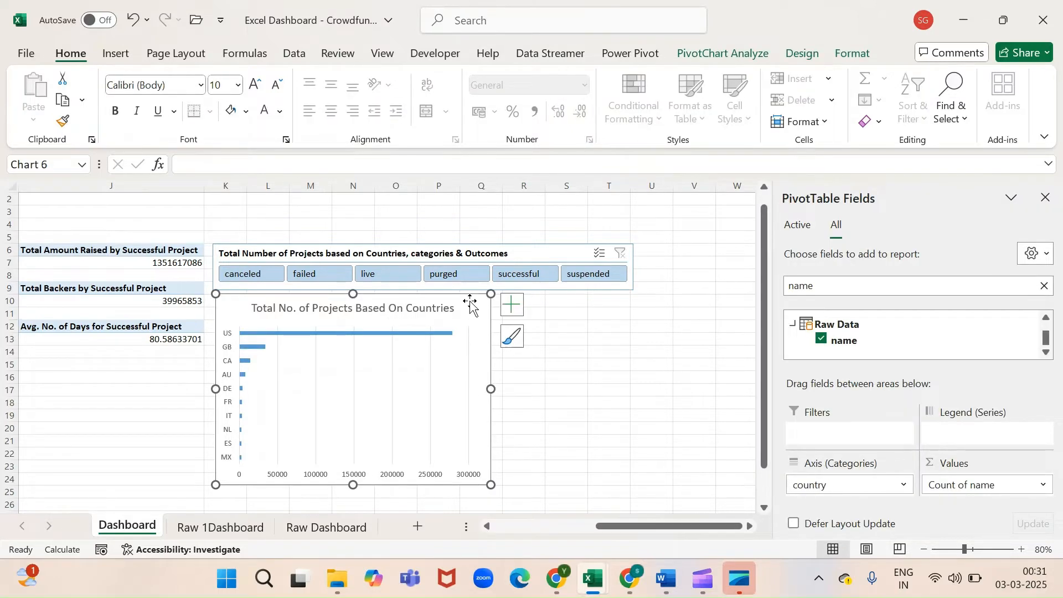
{"action": "left_click", "coordinate": [530, 310]}
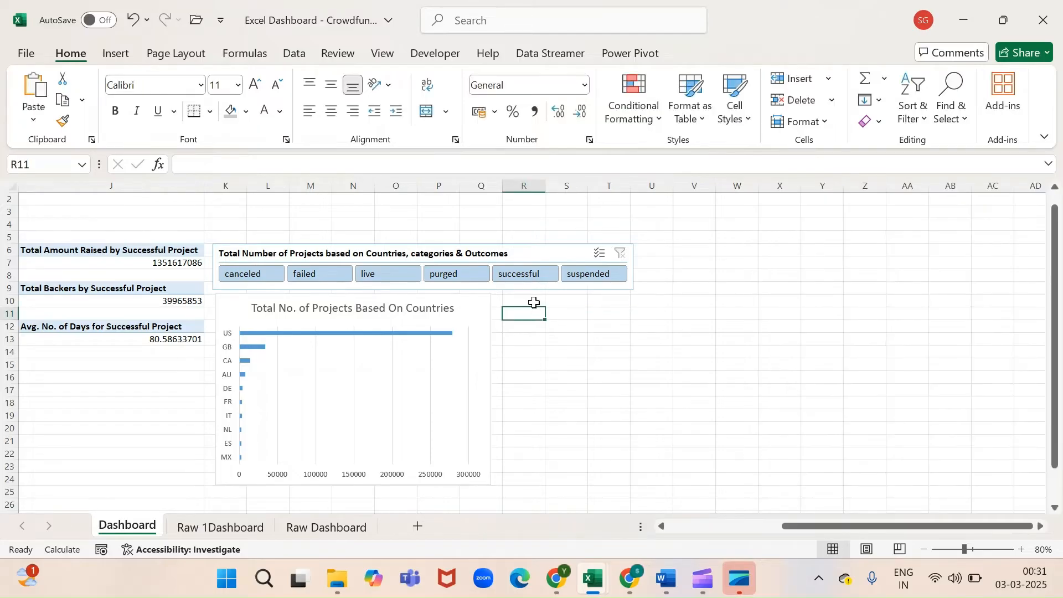
{"action": "key", "text": "ctrl+v"}
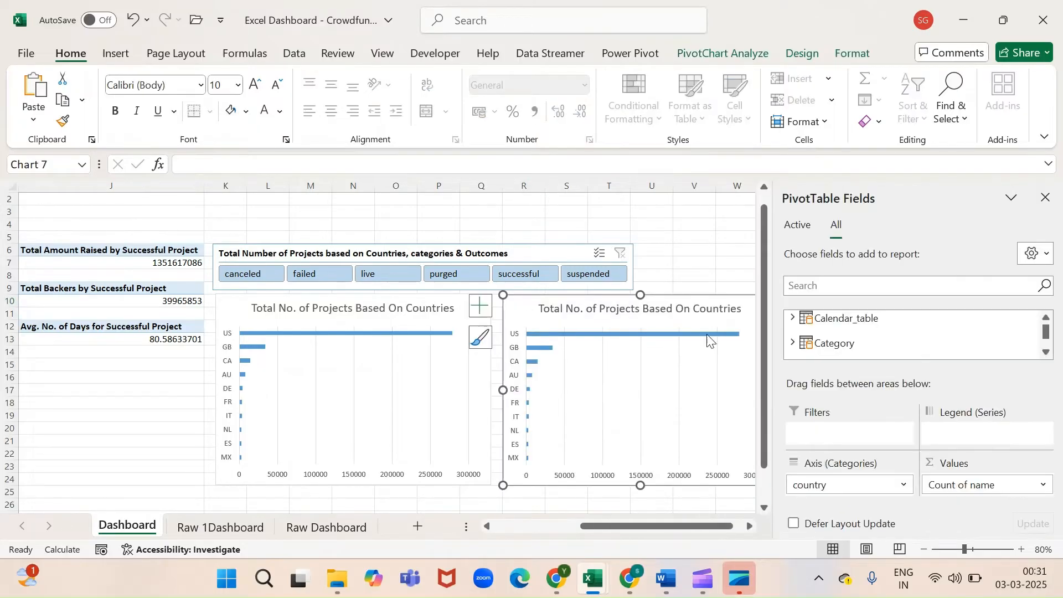
{"action": "left_click", "coordinate": [1045, 197]}
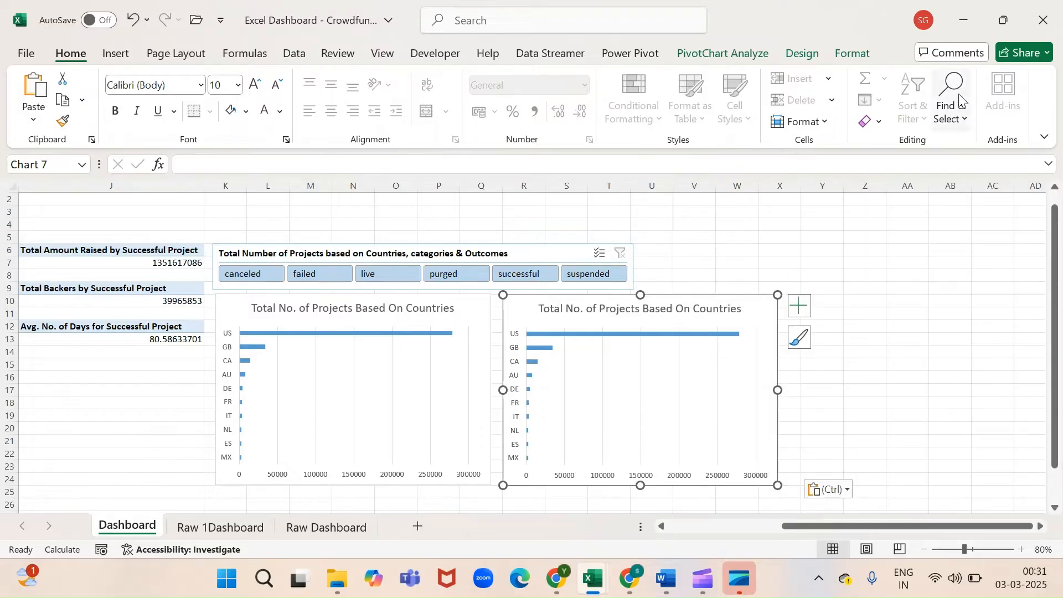
Replace the country field on the copied chart's category axis with the name field from the Category table
{"action": "left_click", "coordinate": [736, 54]}
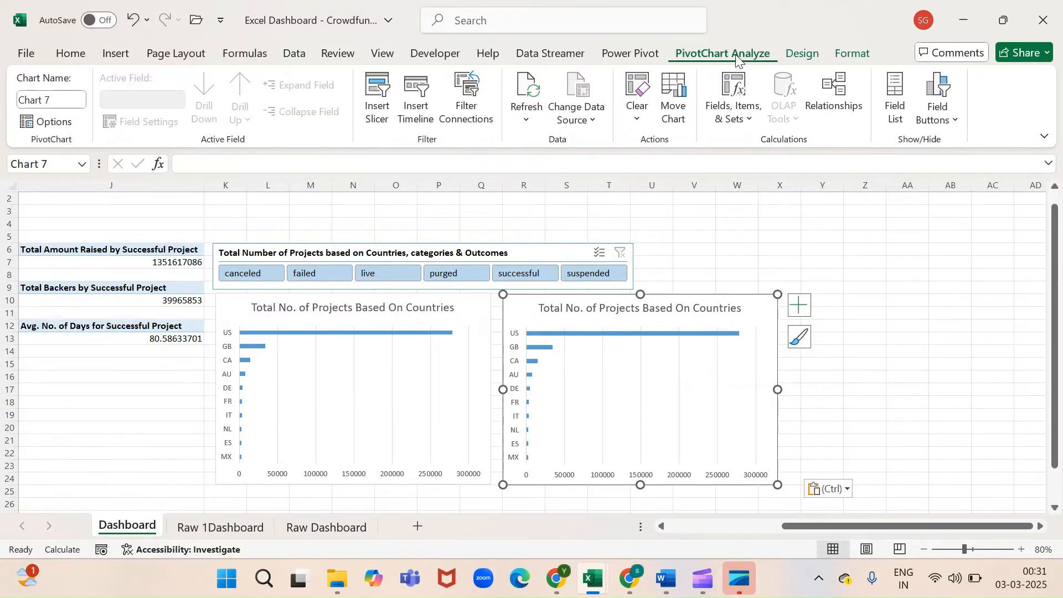
{"action": "left_click", "coordinate": [898, 100]}
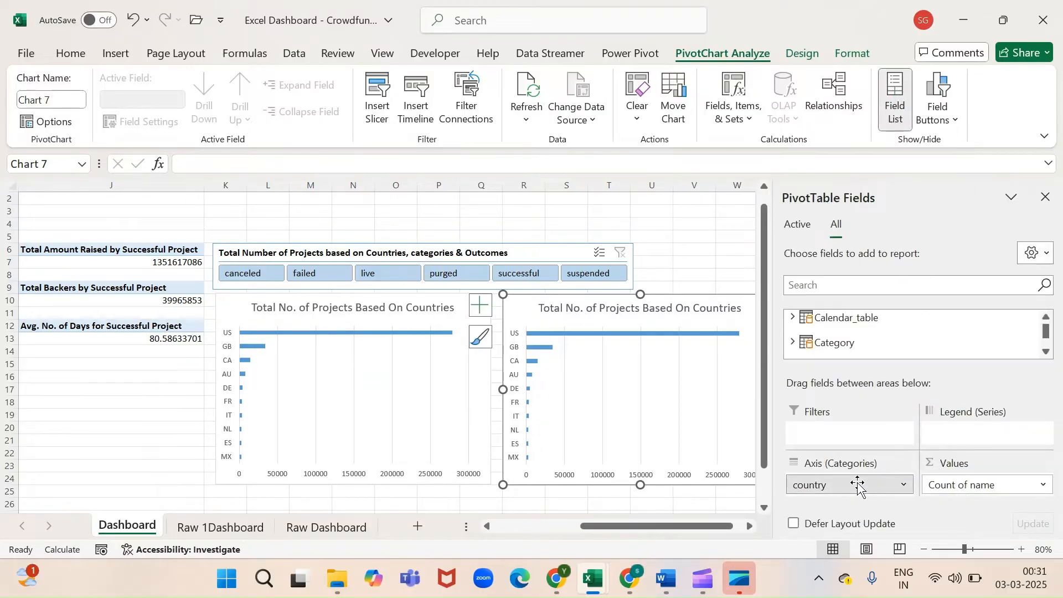
{"action": "left_click_drag", "start_coordinate": [858, 484], "coordinate": [869, 341]}
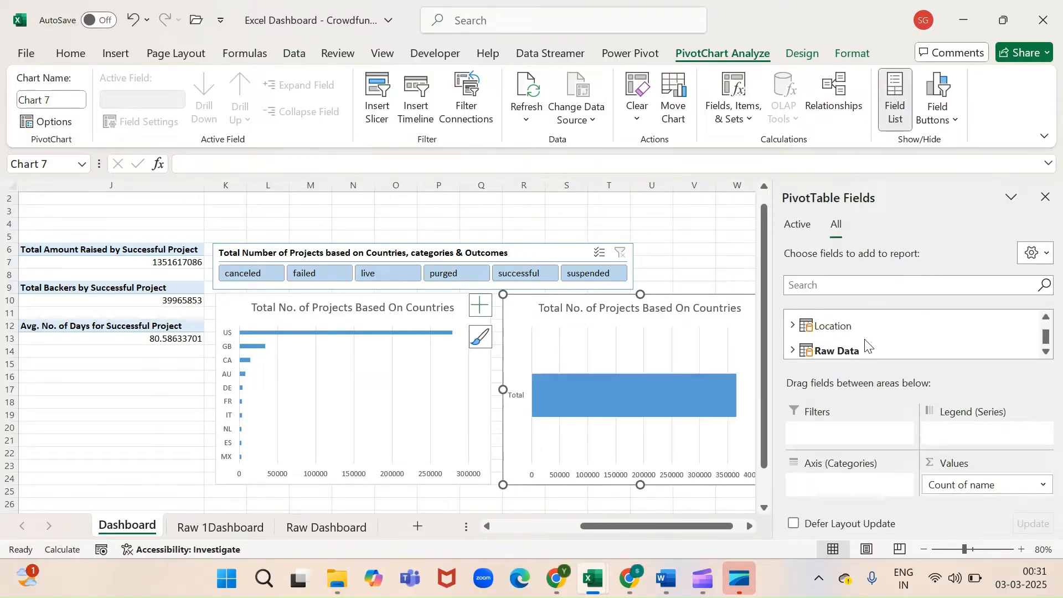
{"action": "left_click", "coordinate": [835, 290]}
{"action": "type", "text": "name"}
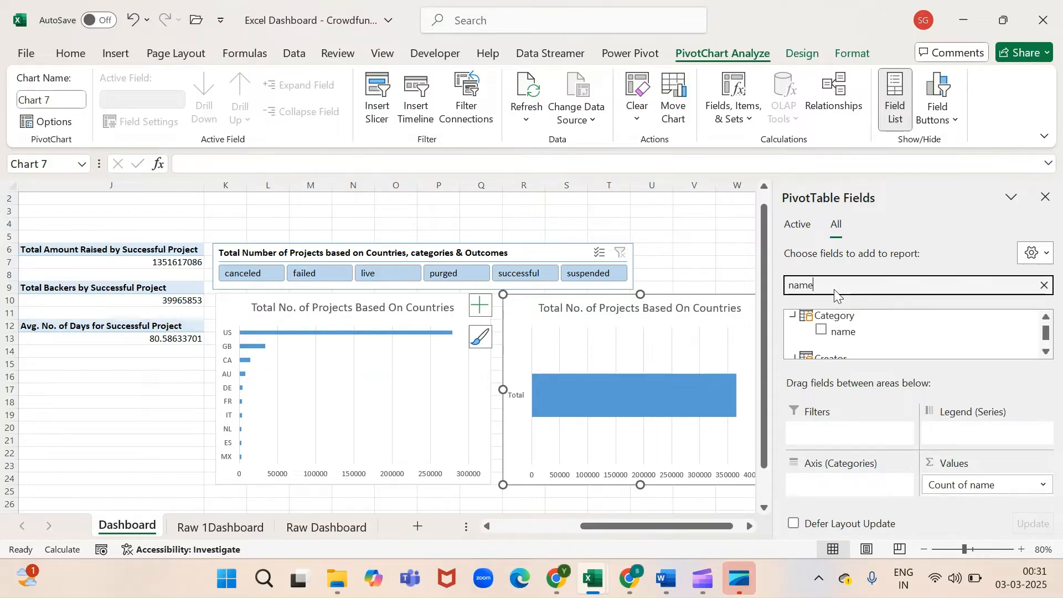
{"action": "left_click_drag", "start_coordinate": [842, 332], "coordinate": [850, 490]}
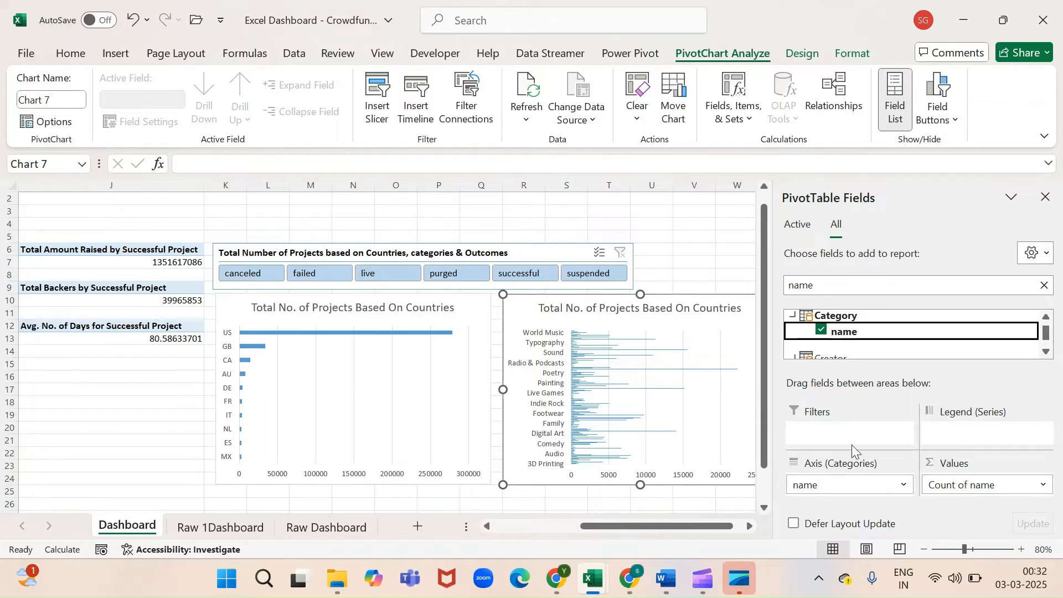
Sort the copied chart's categories by Count of name from smallest to largest
{"action": "left_click", "coordinate": [592, 341]}
{"action": "right_click", "coordinate": [592, 342]}
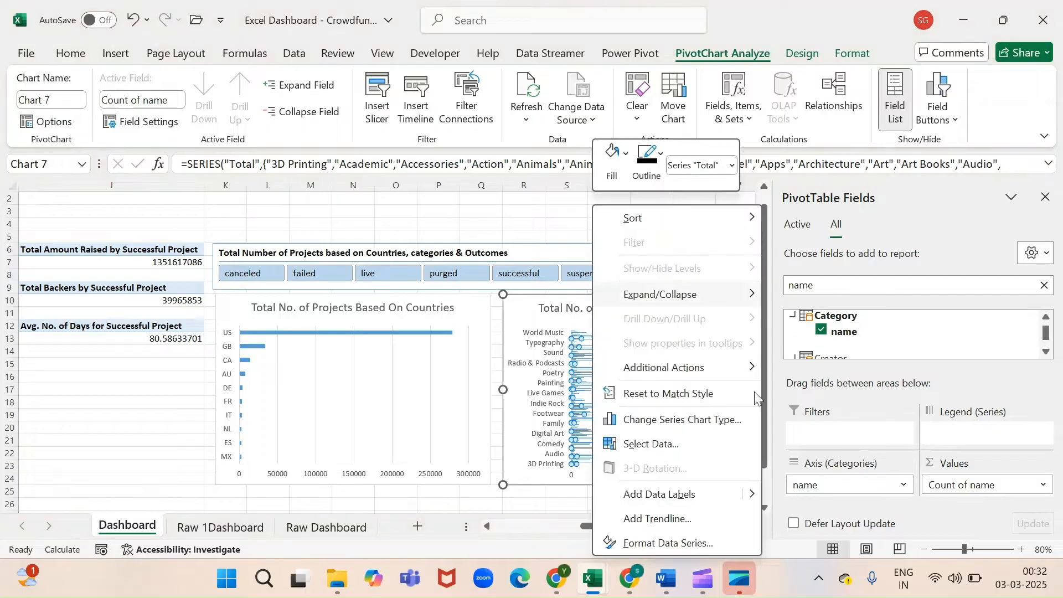
{"action": "left_click", "coordinate": [575, 333]}
{"action": "right_click", "coordinate": [575, 336]}
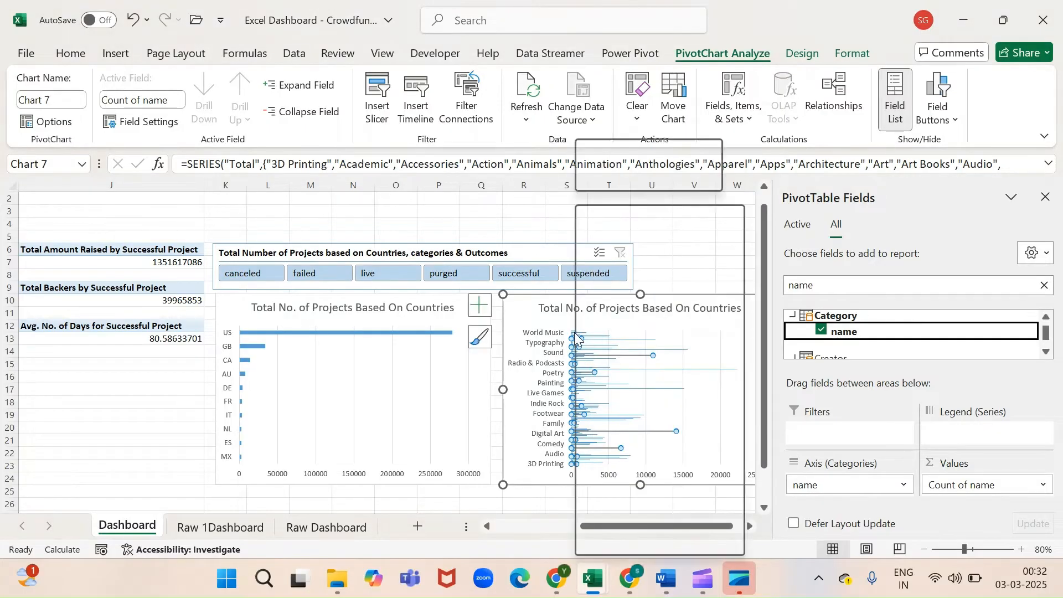
{"action": "mouse_move", "coordinate": [628, 222]}
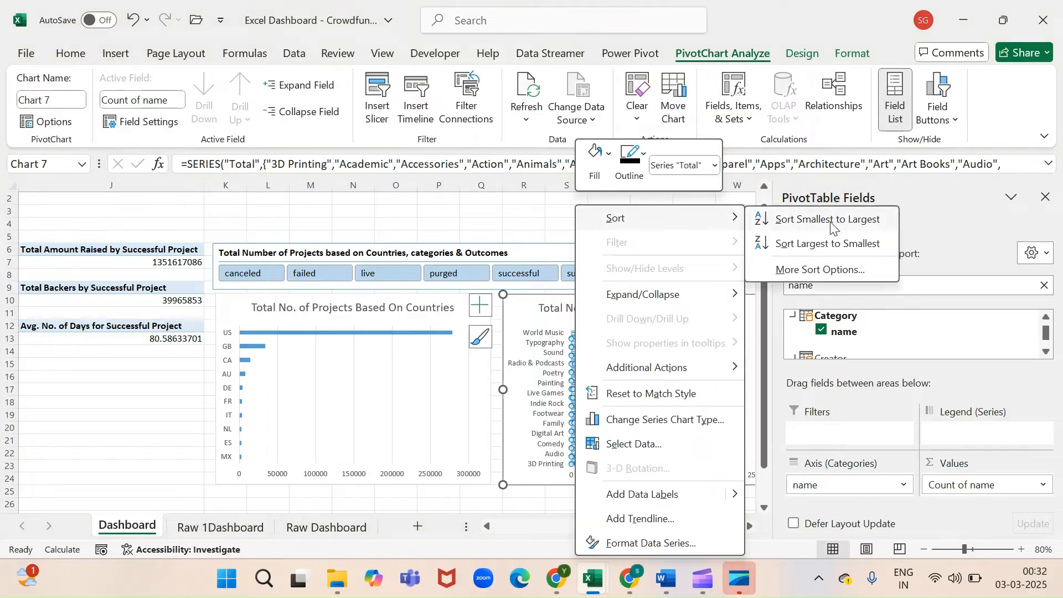
{"action": "left_click", "coordinate": [788, 271]}
{"action": "left_click", "coordinate": [612, 183]}
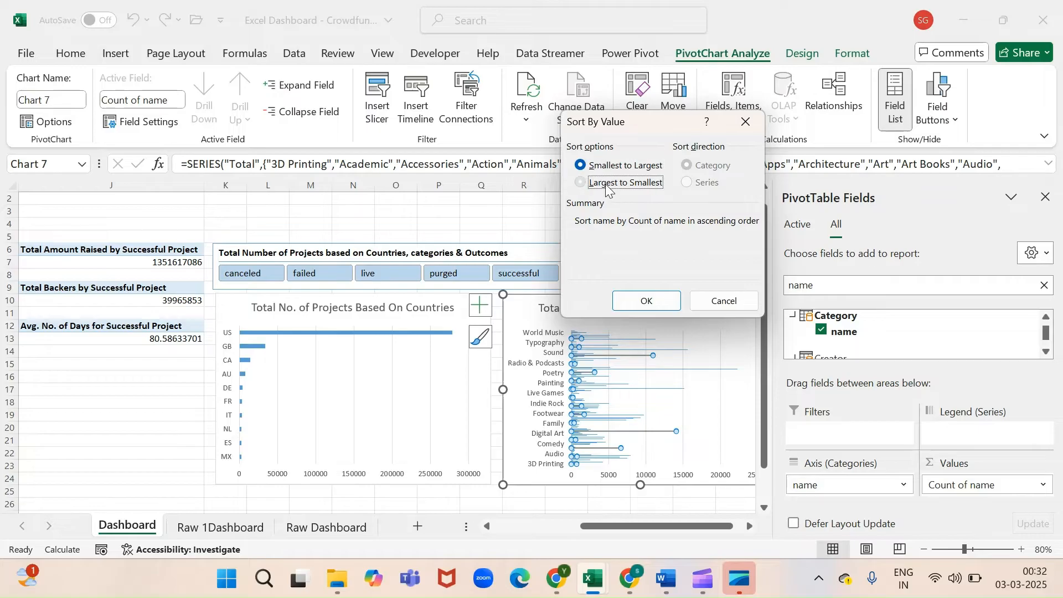
{"action": "left_click", "coordinate": [592, 168]}
{"action": "left_click", "coordinate": [642, 301]}
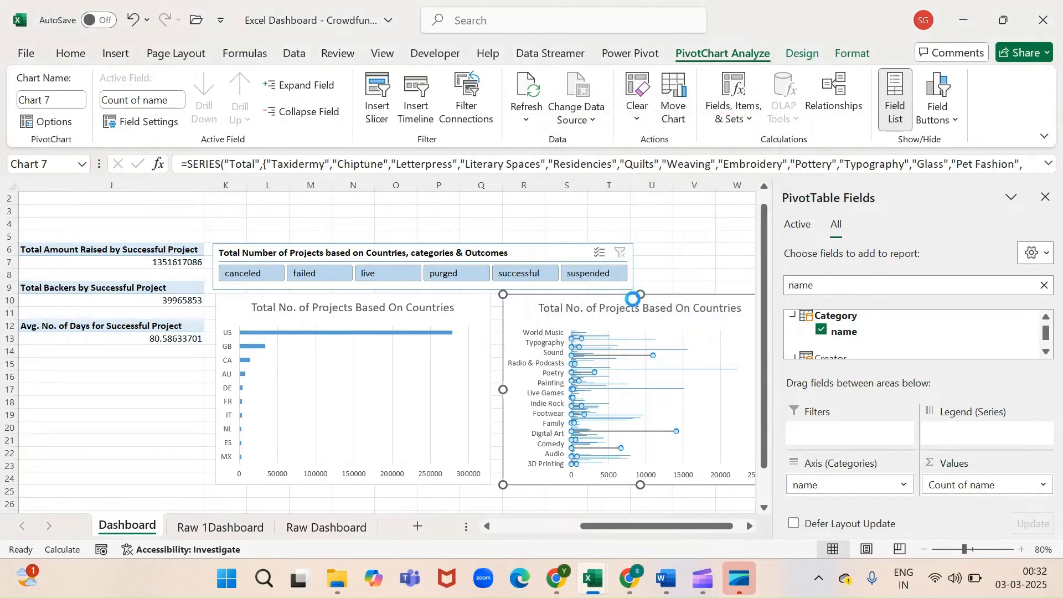
Filter the category axis to the top 10 items by Count of name
{"action": "left_click", "coordinate": [547, 339]}
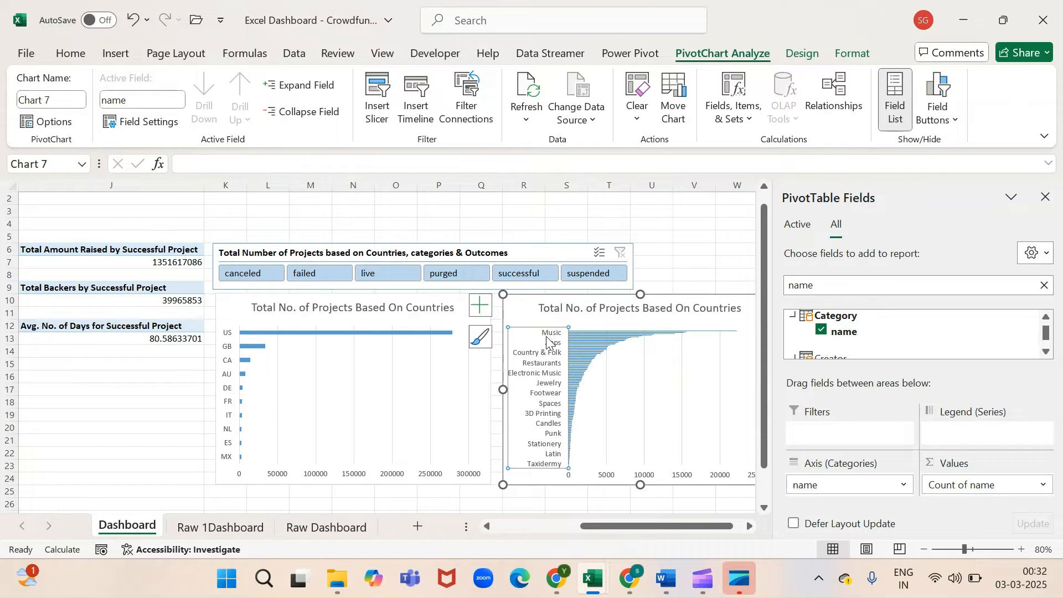
{"action": "right_click", "coordinate": [546, 337]}
{"action": "mouse_move", "coordinate": [607, 157]}
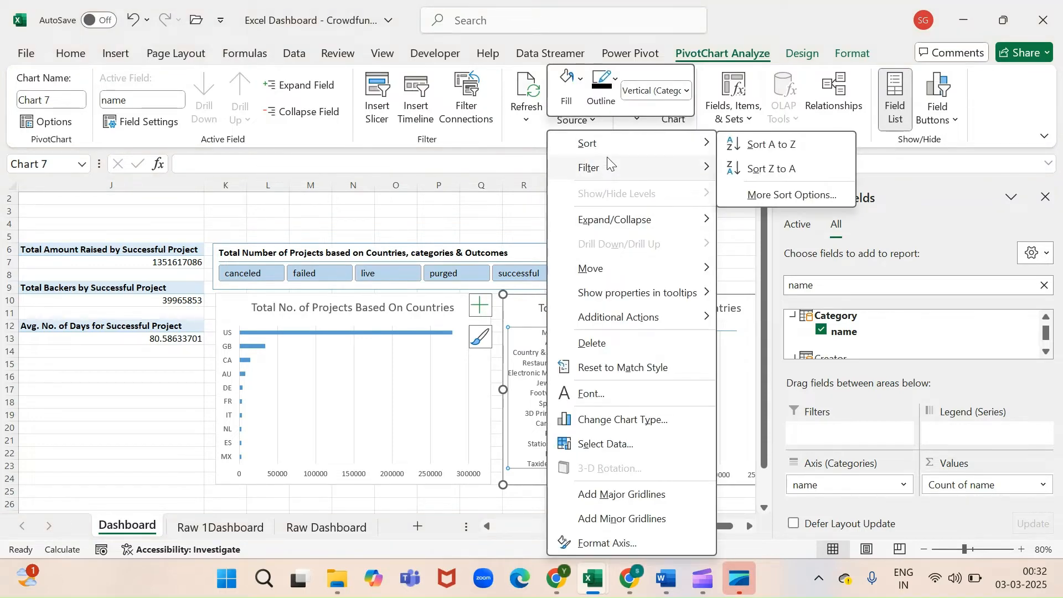
{"action": "left_click", "coordinate": [762, 248]}
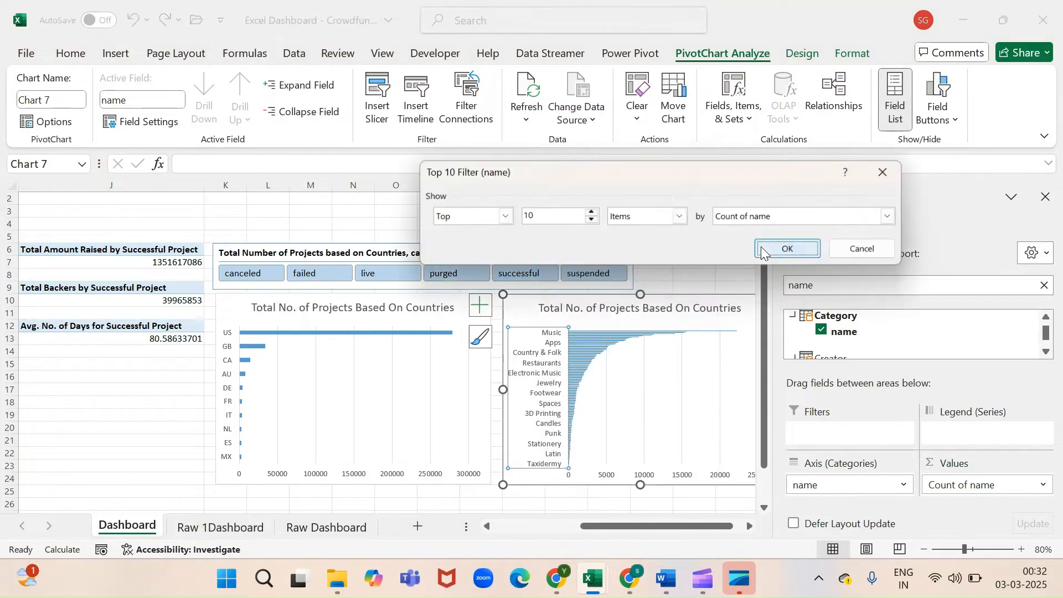
{"action": "left_click", "coordinate": [792, 252]}
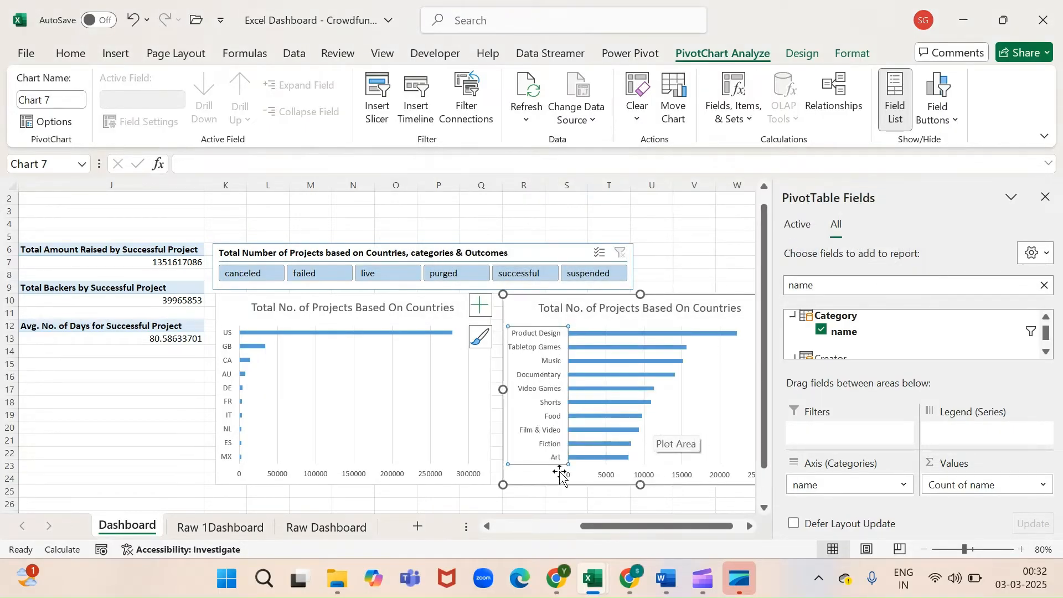
Change the copied chart's title to "Total No. of Projects Based On Category" and deselect the chart
{"action": "left_click", "coordinate": [657, 309]}
{"action": "double_click", "coordinate": [657, 309]}
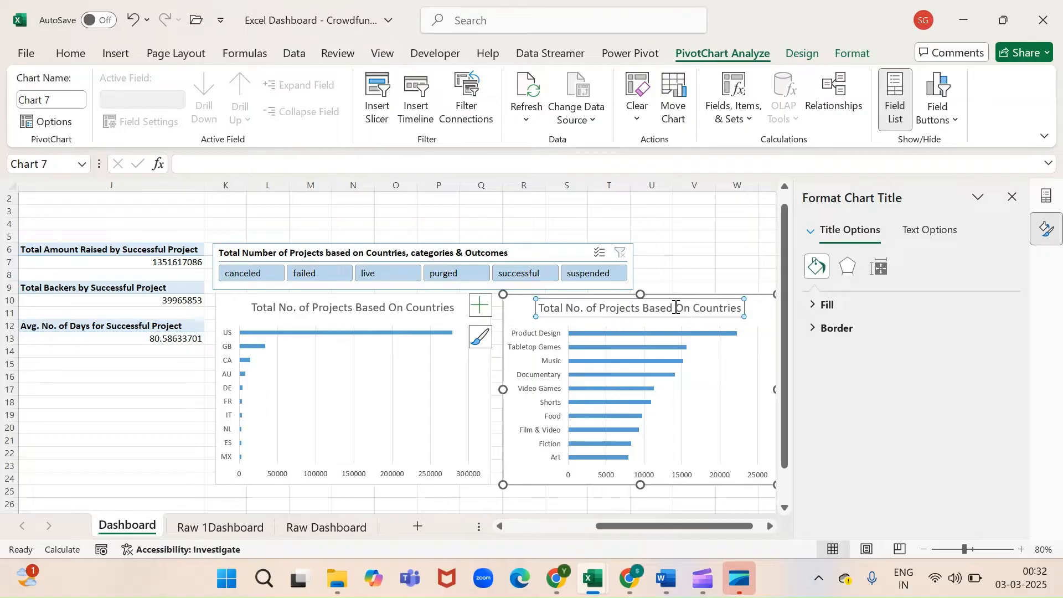
{"action": "left_click_drag", "start_coordinate": [693, 308], "coordinate": [742, 309]}
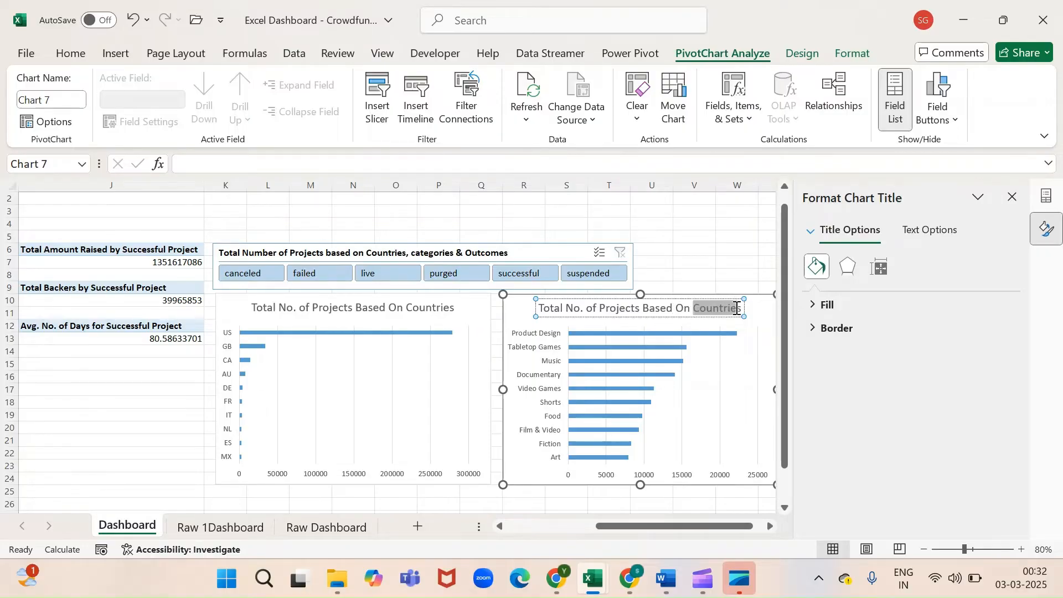
{"action": "type", "text": "C"}
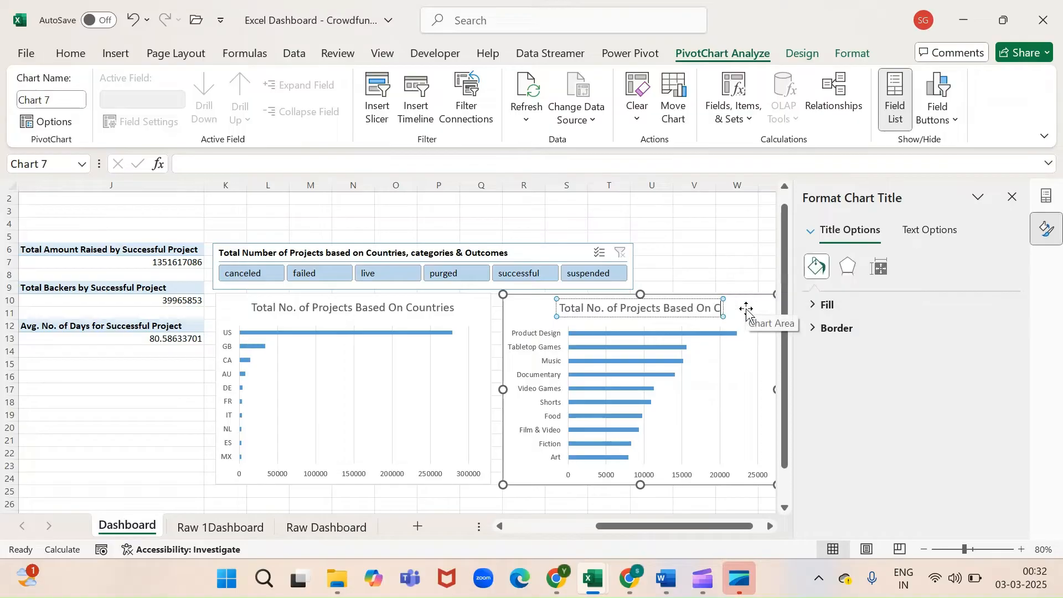
{"action": "type", "text": "ategory"}
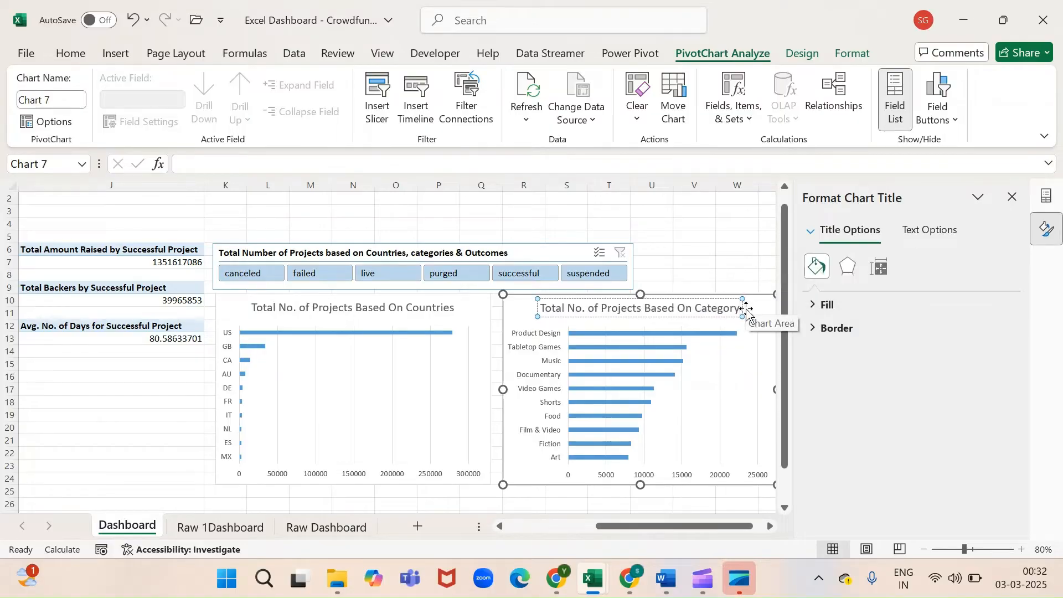
{"action": "left_click", "coordinate": [462, 502]}
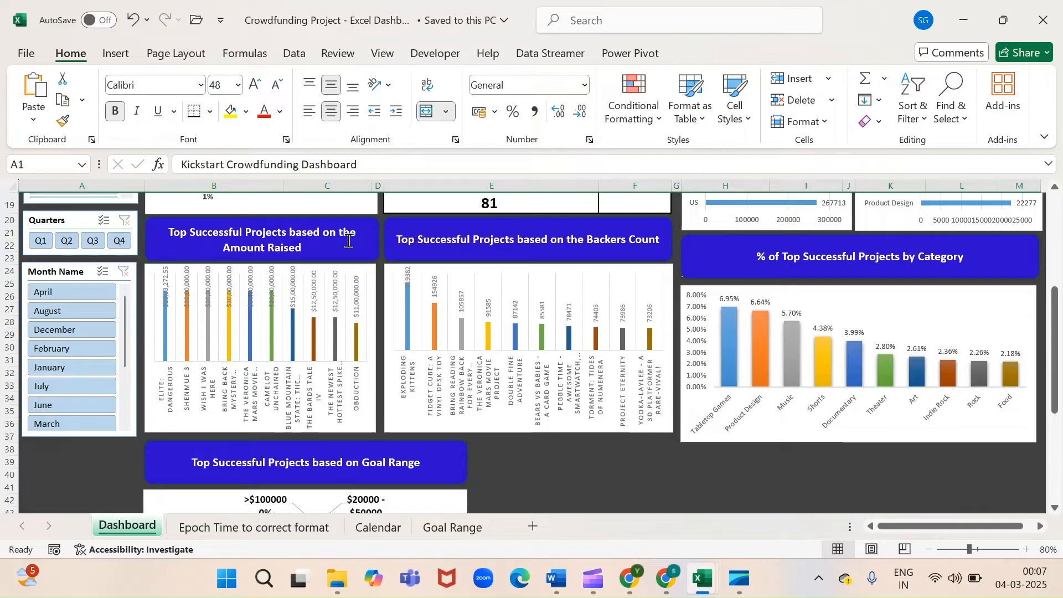
Switch back to the Excel Dashboard workbook and check which states the amount-raised chart's state filter includes, leaving the filter unmodified
{"action": "key", "text": "alt+Tab"}
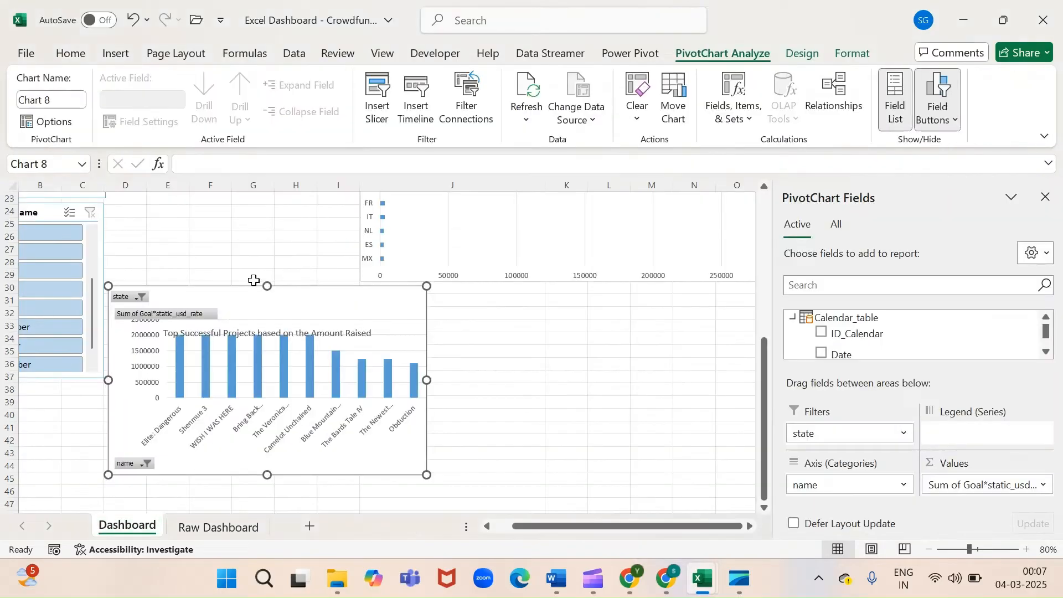
{"action": "left_click", "coordinate": [118, 54]}
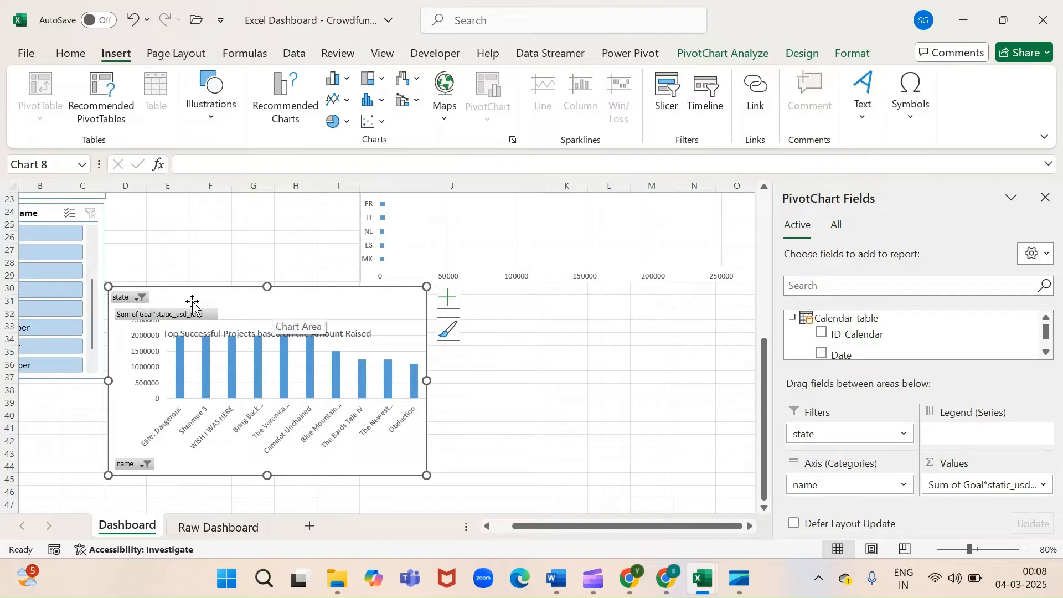
{"action": "left_click", "coordinate": [141, 299]}
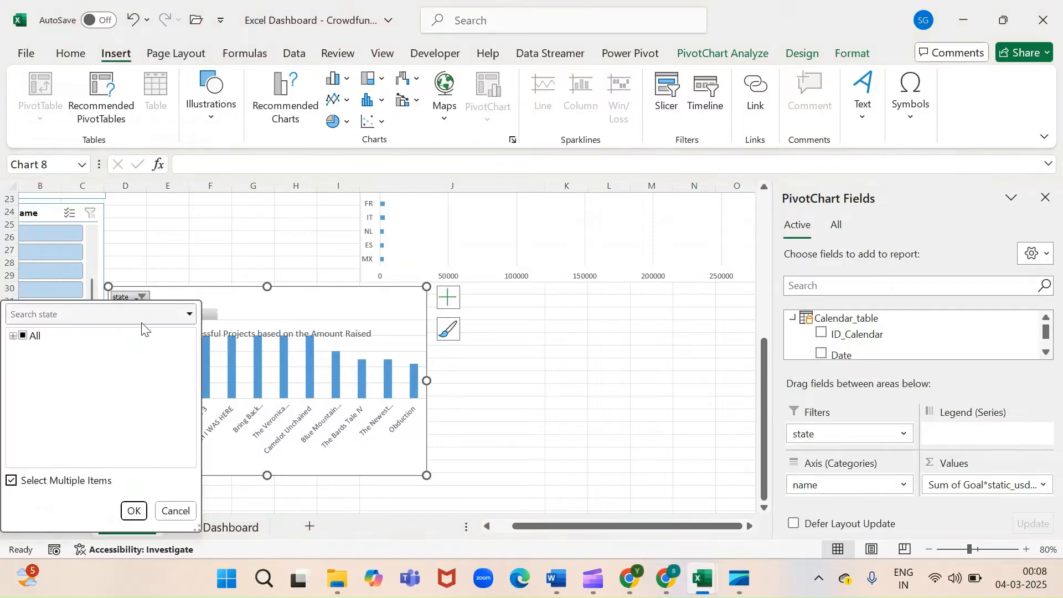
{"action": "left_click", "coordinate": [13, 336]}
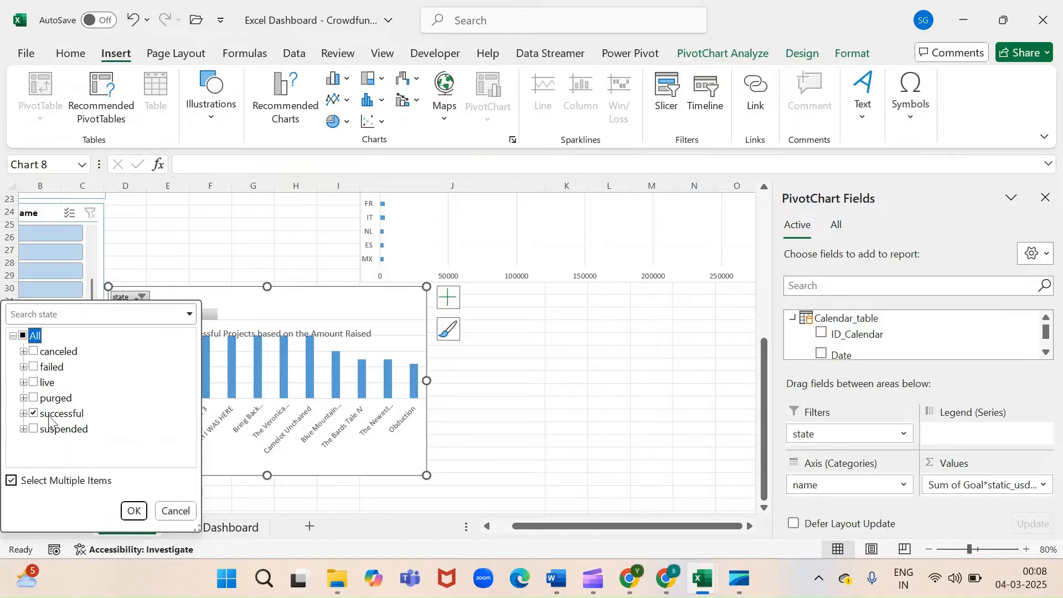
{"action": "left_click", "coordinate": [176, 513]}
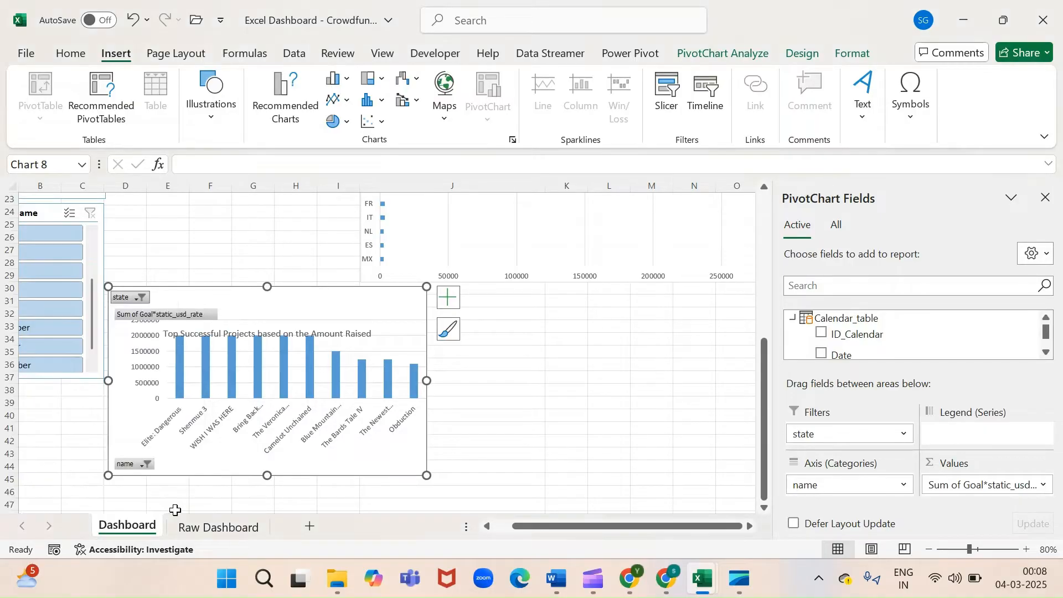
Hide all field buttons on the "Top Successful Projects based on the Amount Raised" chart
{"action": "left_click", "coordinate": [233, 332]}
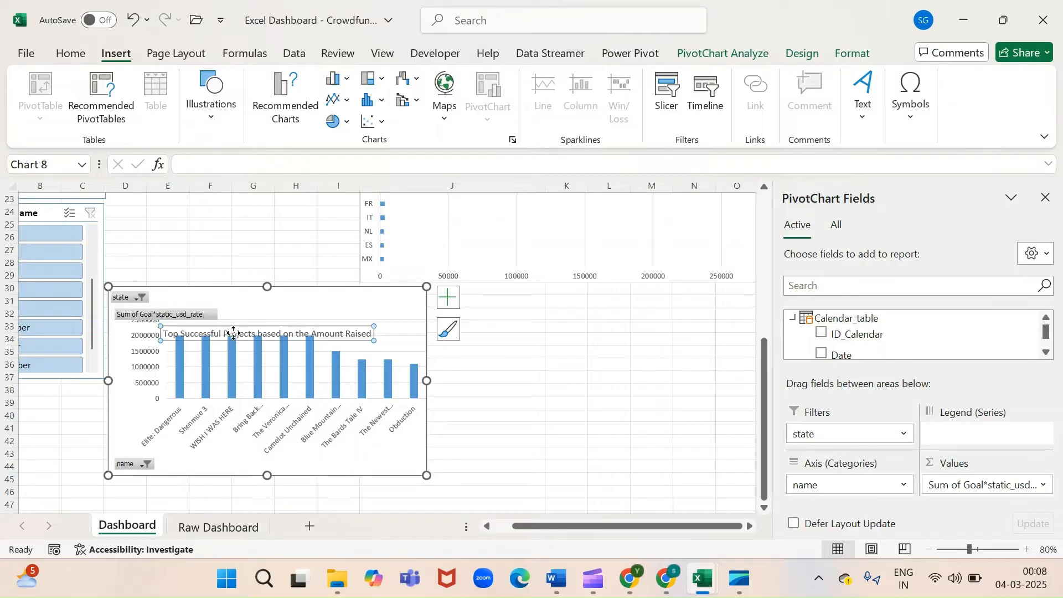
{"action": "right_click", "coordinate": [125, 316]}
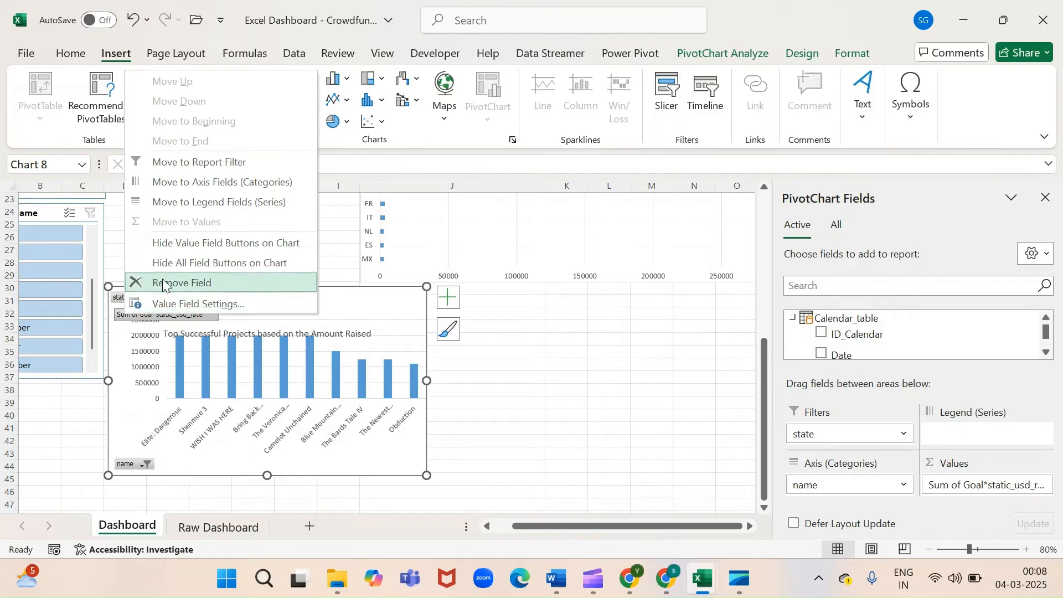
{"action": "left_click", "coordinate": [237, 263]}
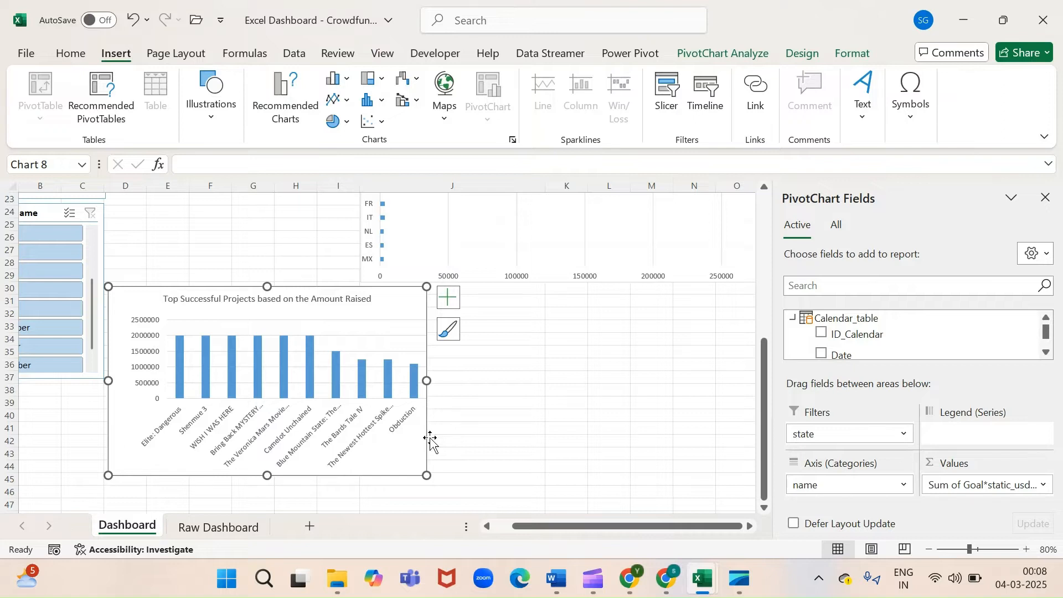
Sort the amount-raised chart's columns from largest to smallest and leave the chart selected
{"action": "right_click", "coordinate": [180, 371]}
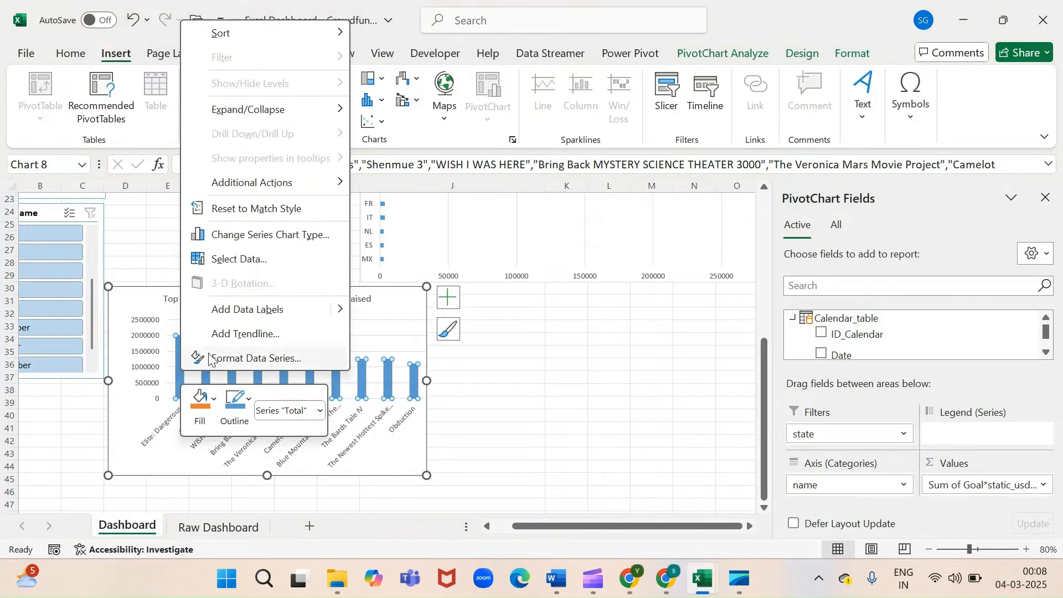
{"action": "mouse_move", "coordinate": [219, 40]}
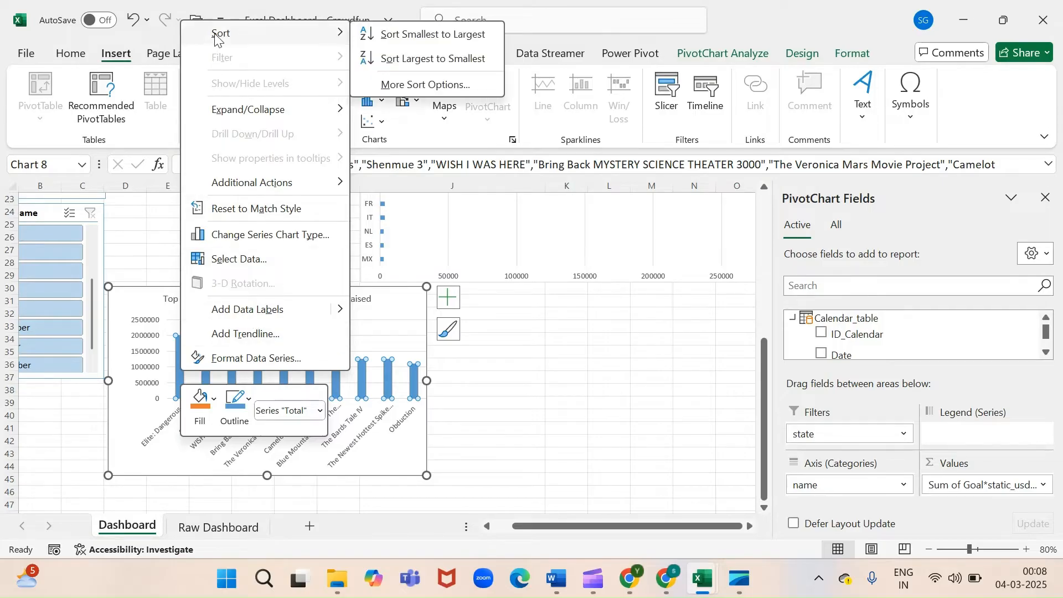
{"action": "left_click", "coordinate": [401, 60]}
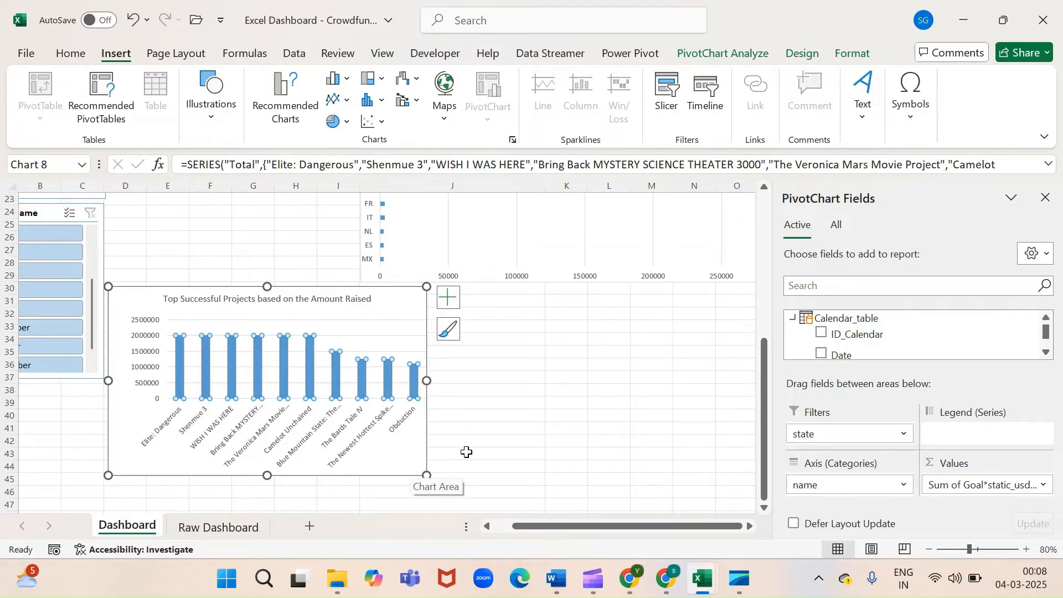
{"action": "left_click", "coordinate": [497, 465]}
{"action": "left_click", "coordinate": [411, 466]}
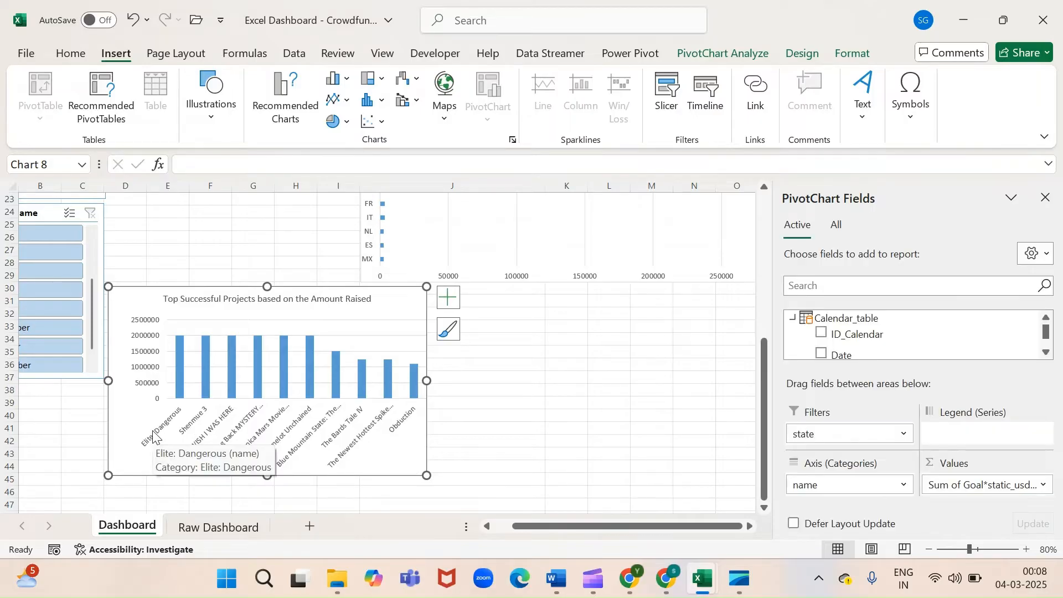
Review the filter options of the amount-raised chart's project-name axis and consult the reference Crowdfunding Project dashboard before returning to this workbook
{"action": "left_click", "coordinate": [158, 438]}
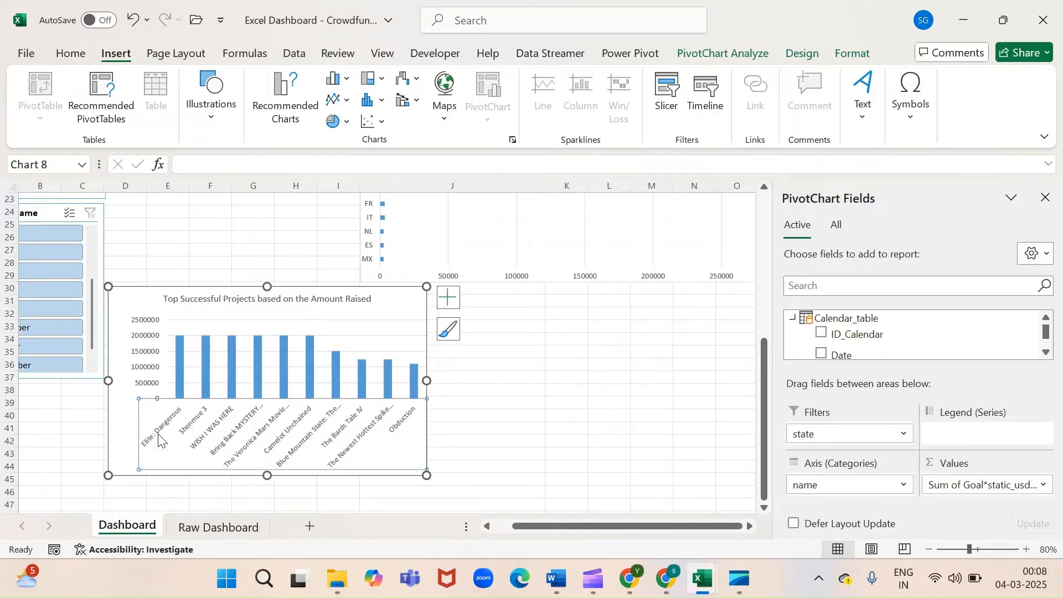
{"action": "right_click", "coordinate": [158, 438]}
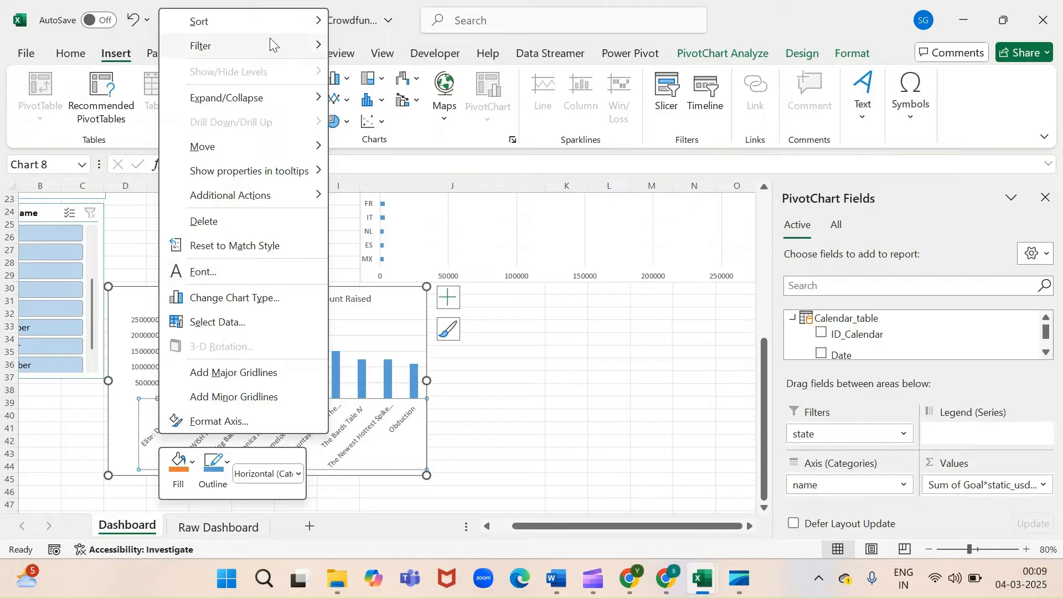
{"action": "mouse_move", "coordinate": [260, 50]}
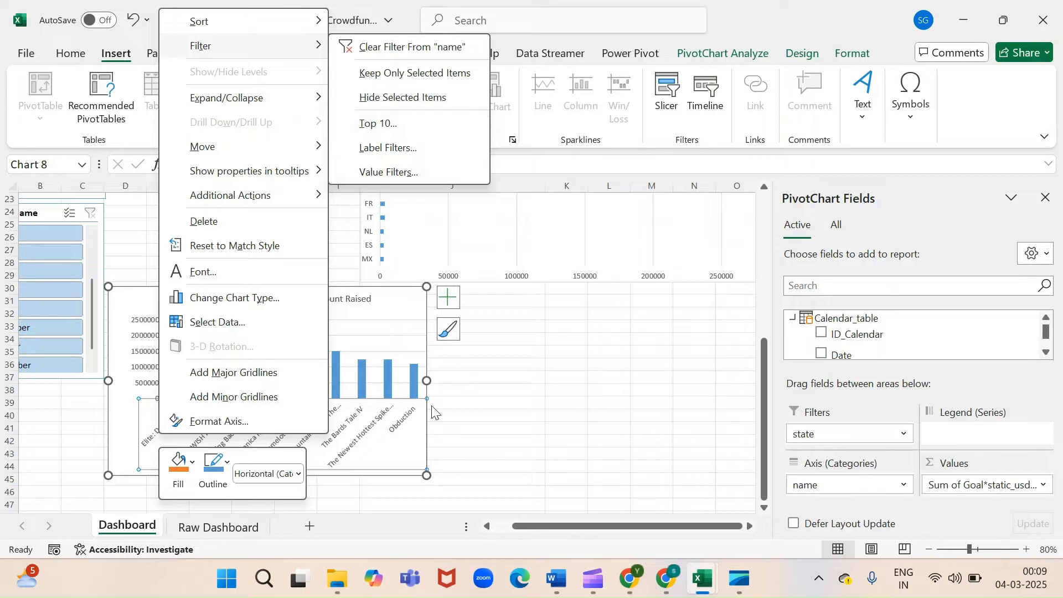
{"action": "key", "text": "Escape"}
{"action": "left_click", "coordinate": [398, 295]}
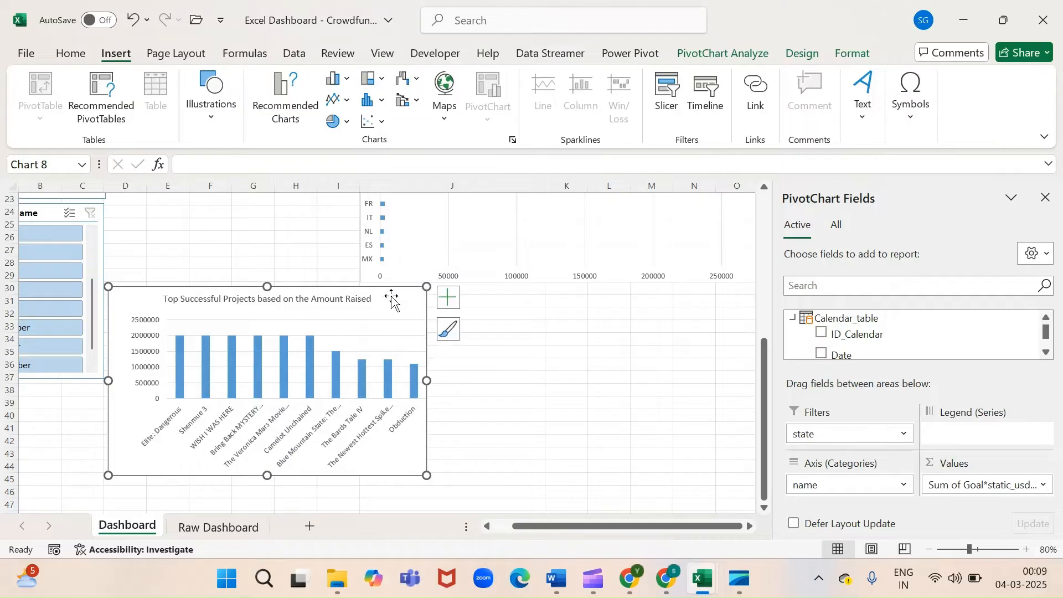
{"action": "key", "text": "alt+Tab"}
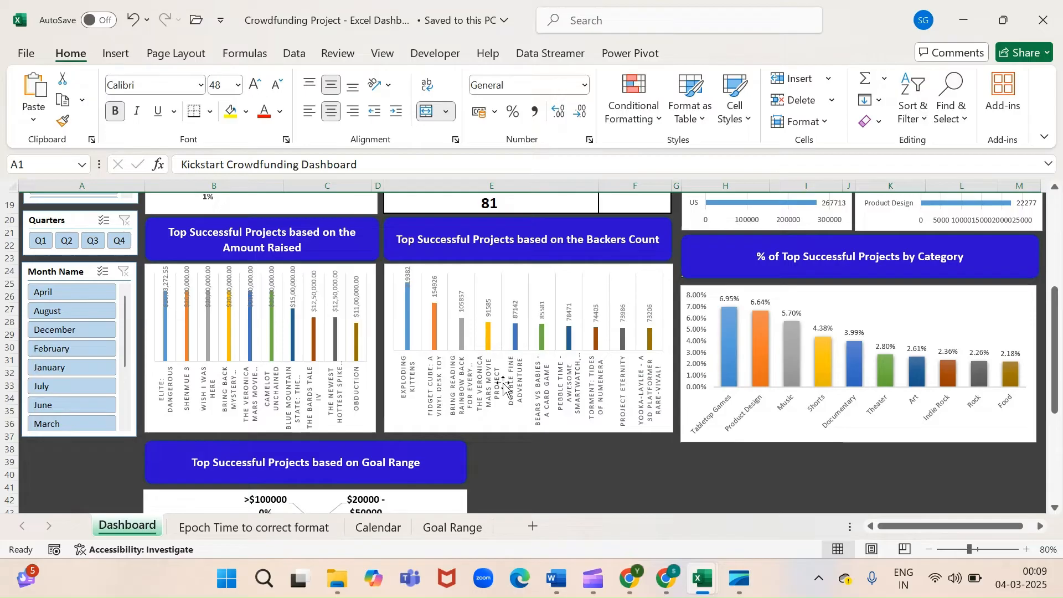
{"action": "key", "text": "alt+Tab"}
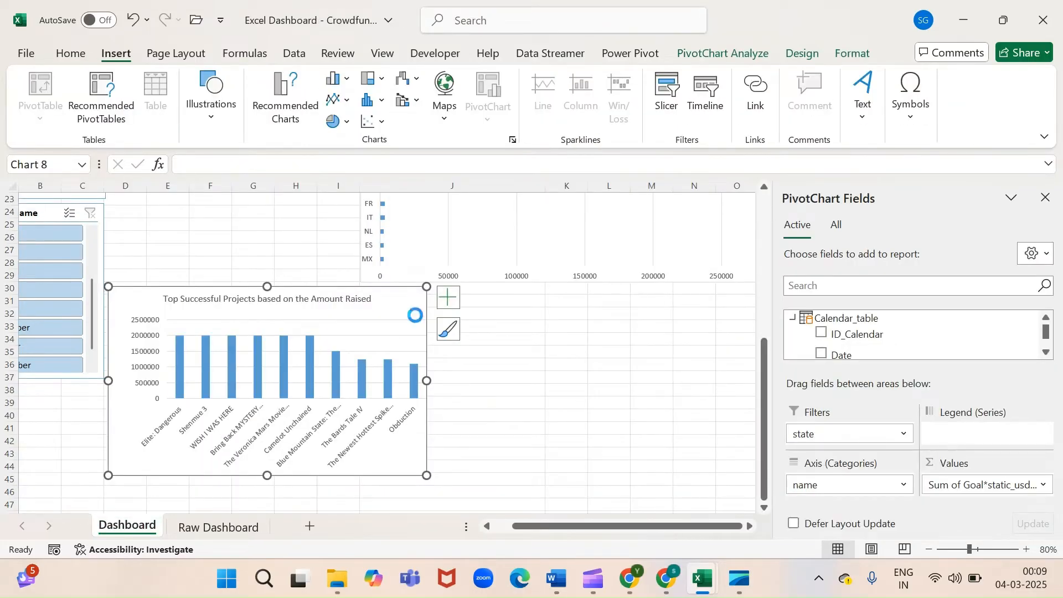
Paste a copy of the amount-raised chart with all active content and place it directly beside the original
{"action": "left_click", "coordinate": [483, 301]}
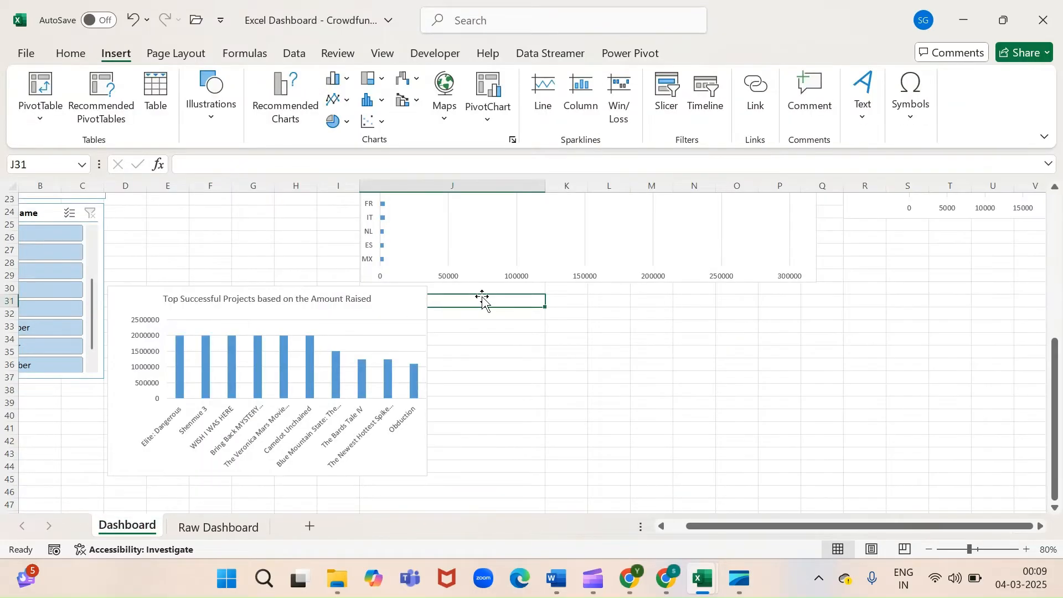
{"action": "left_click", "coordinate": [563, 304]}
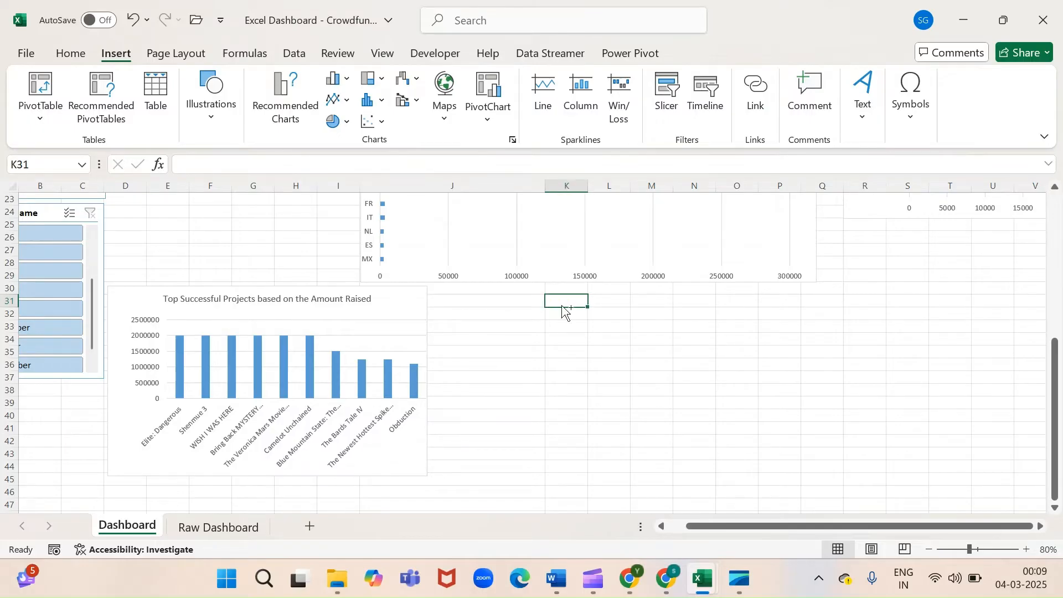
{"action": "key", "text": "ctrl+v"}
{"action": "left_click", "coordinate": [506, 347]}
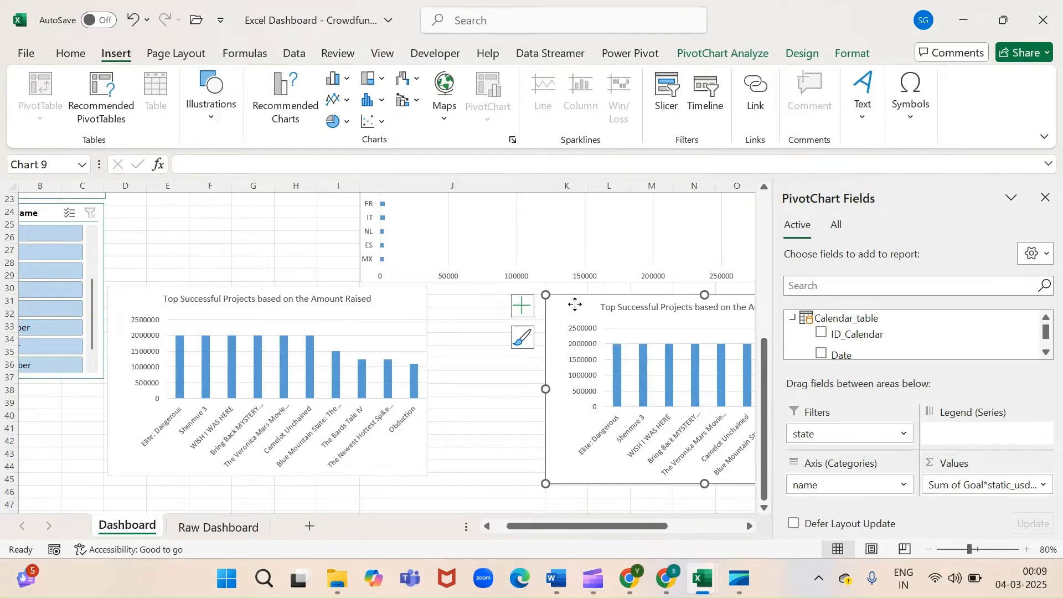
{"action": "left_click_drag", "start_coordinate": [574, 301], "coordinate": [462, 299]}
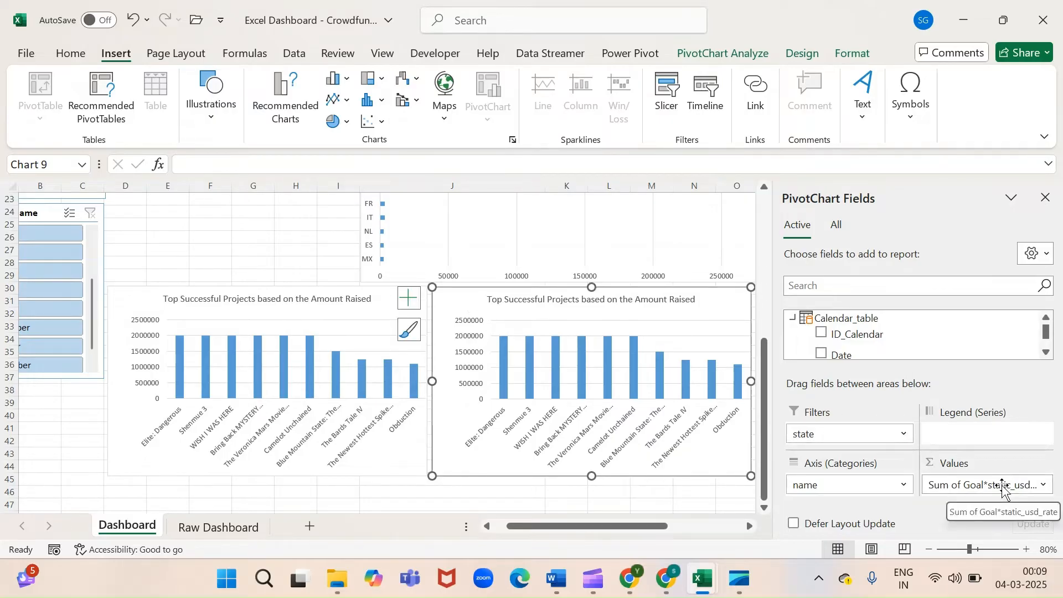
Replace the copied chart's Sum of Goal*static_usd_rate values with the backers_count field from Raw Data
{"action": "left_click_drag", "start_coordinate": [1012, 485], "coordinate": [933, 334]}
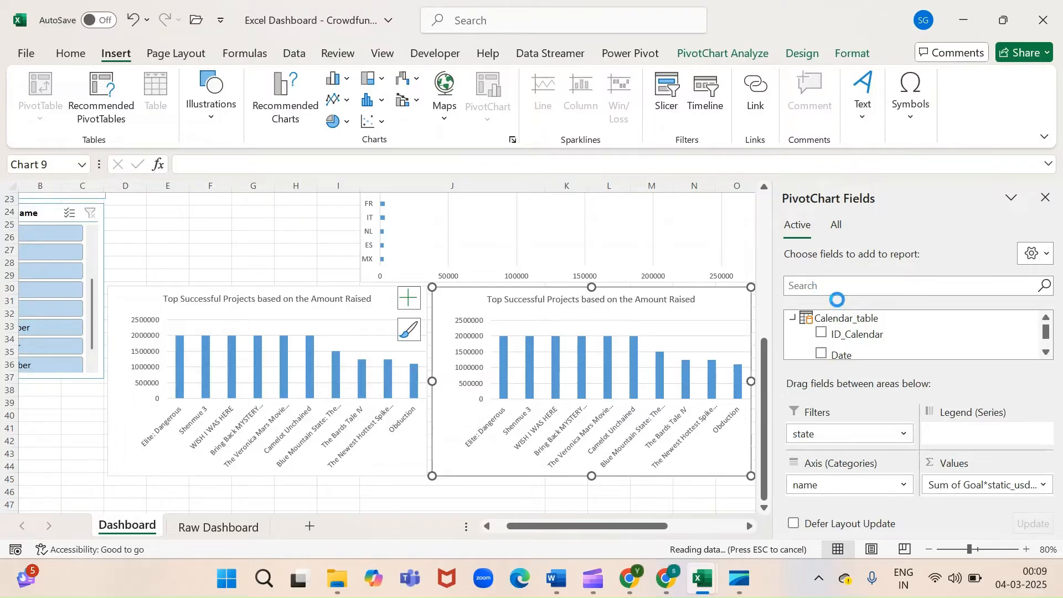
{"action": "left_click", "coordinate": [832, 288]}
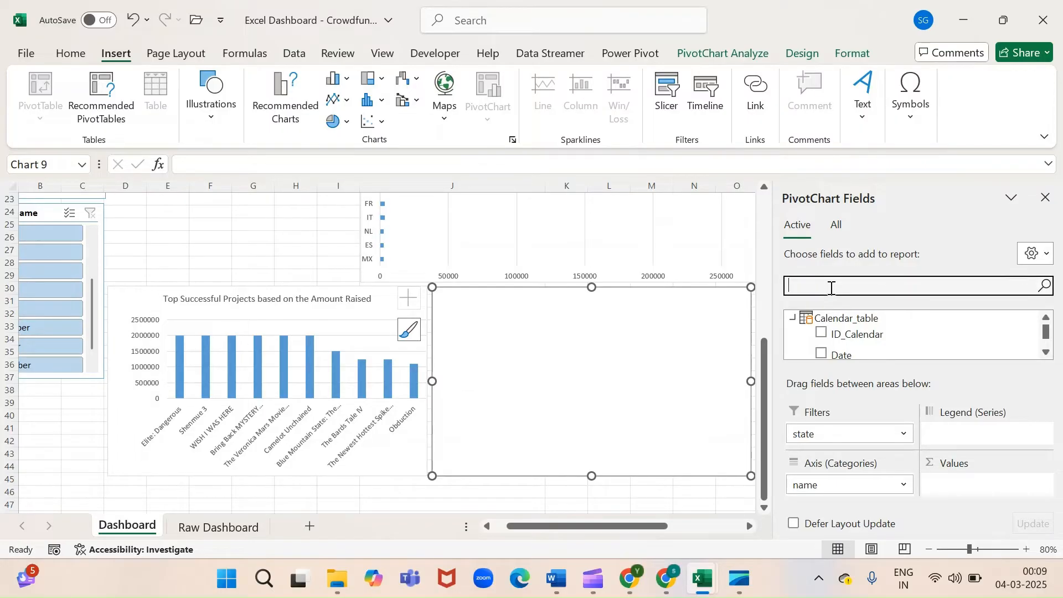
{"action": "type", "text": "back"}
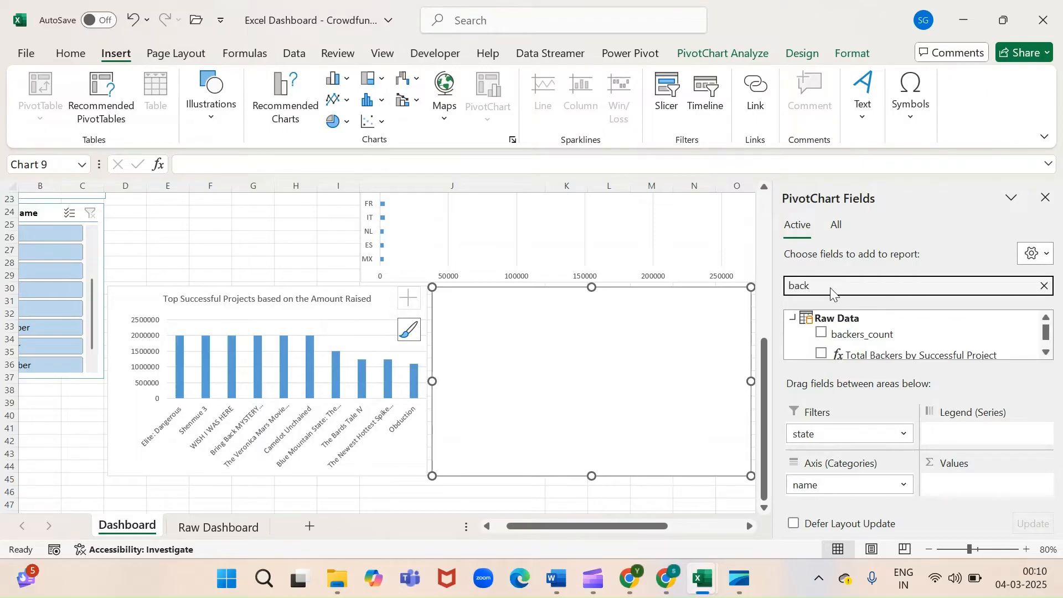
{"action": "left_click_drag", "start_coordinate": [871, 337], "coordinate": [994, 490]}
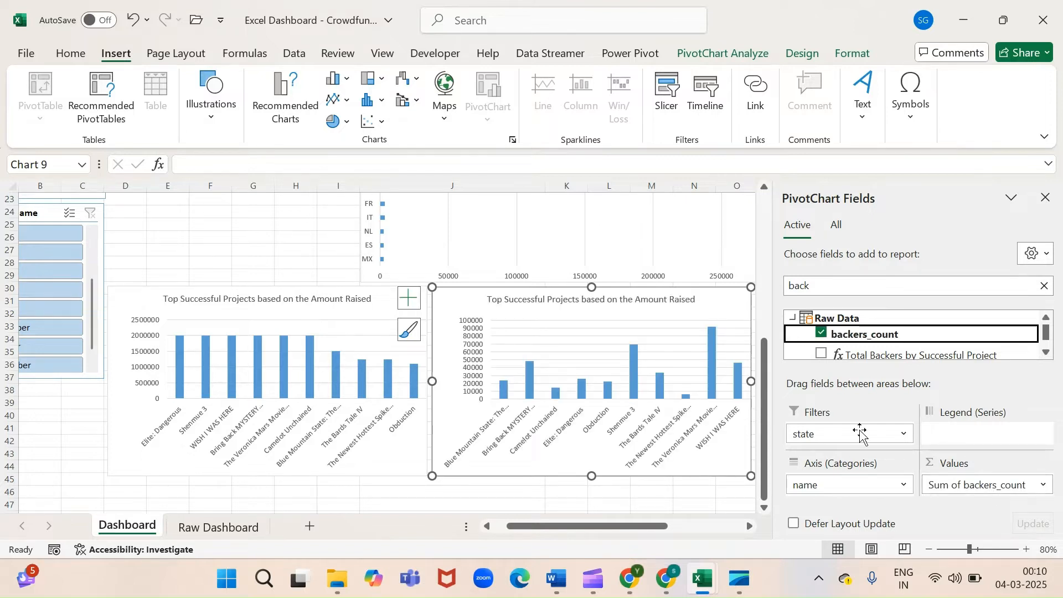
Sort the backers-count chart's columns from largest to smallest
{"action": "right_click", "coordinate": [713, 357]}
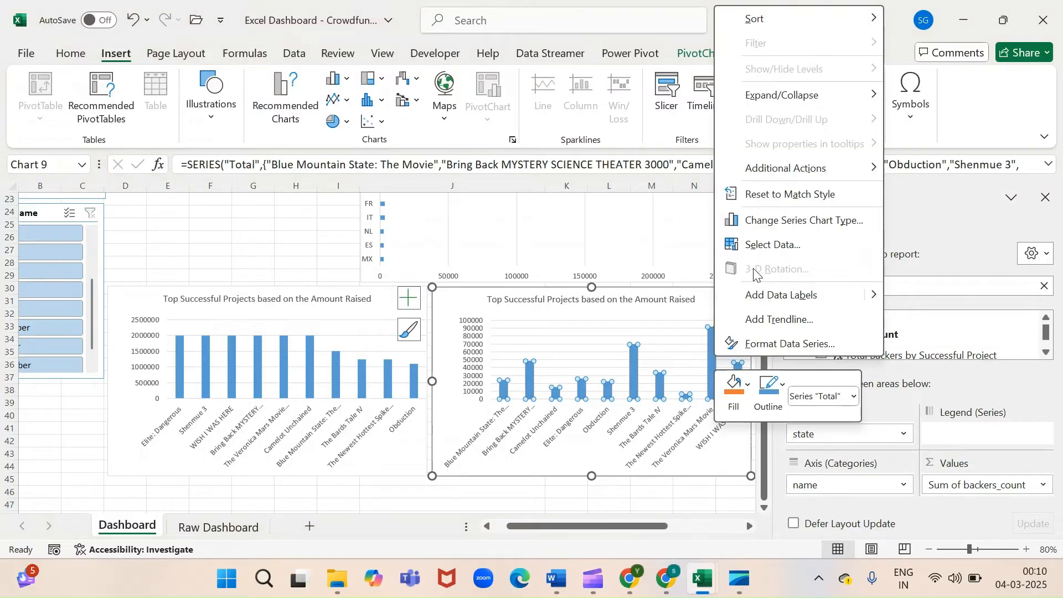
{"action": "mouse_move", "coordinate": [767, 25]}
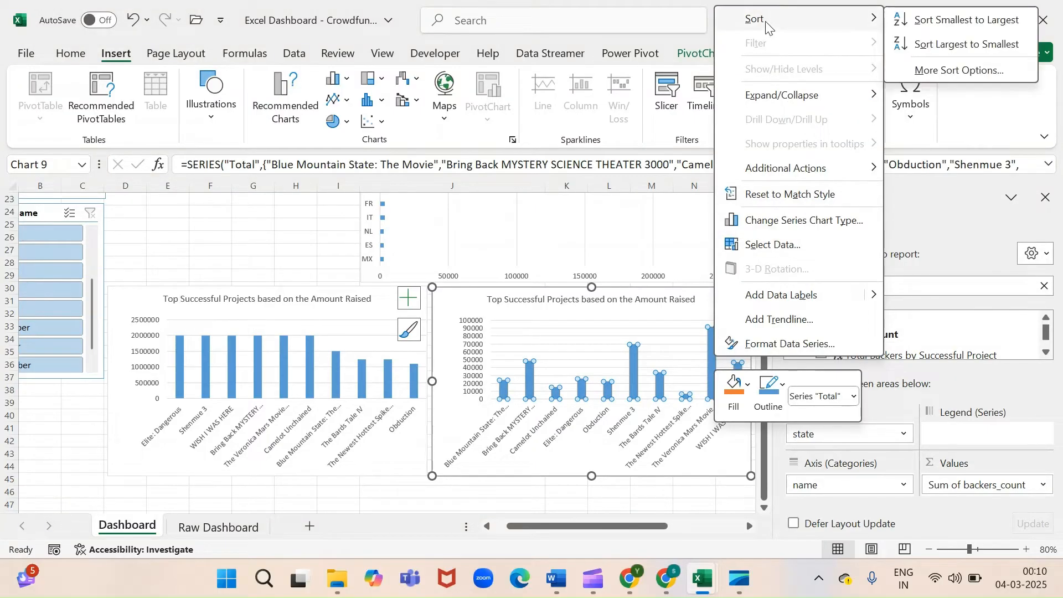
{"action": "left_click", "coordinate": [926, 47]}
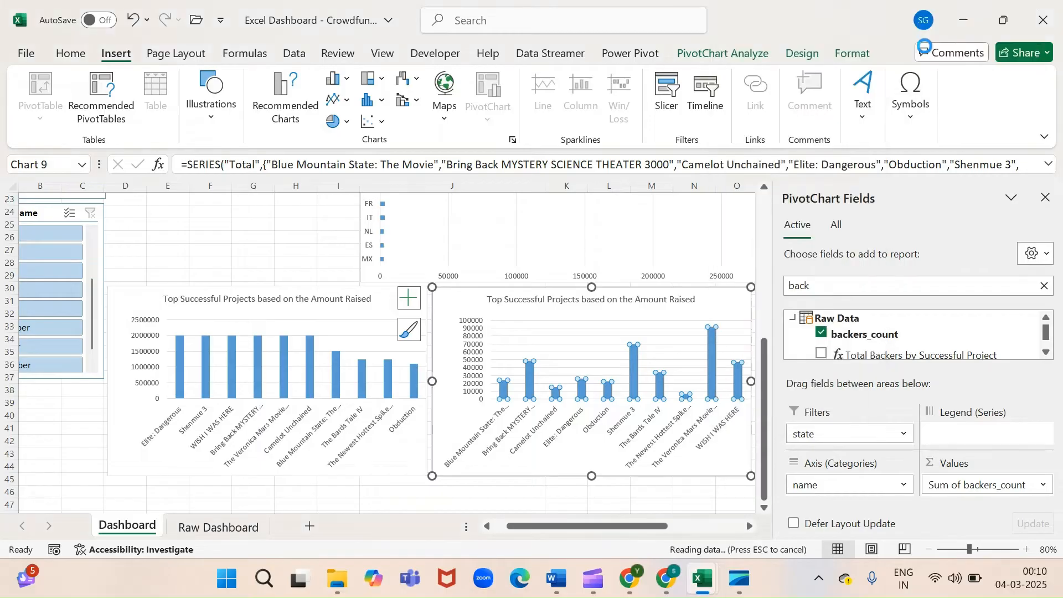
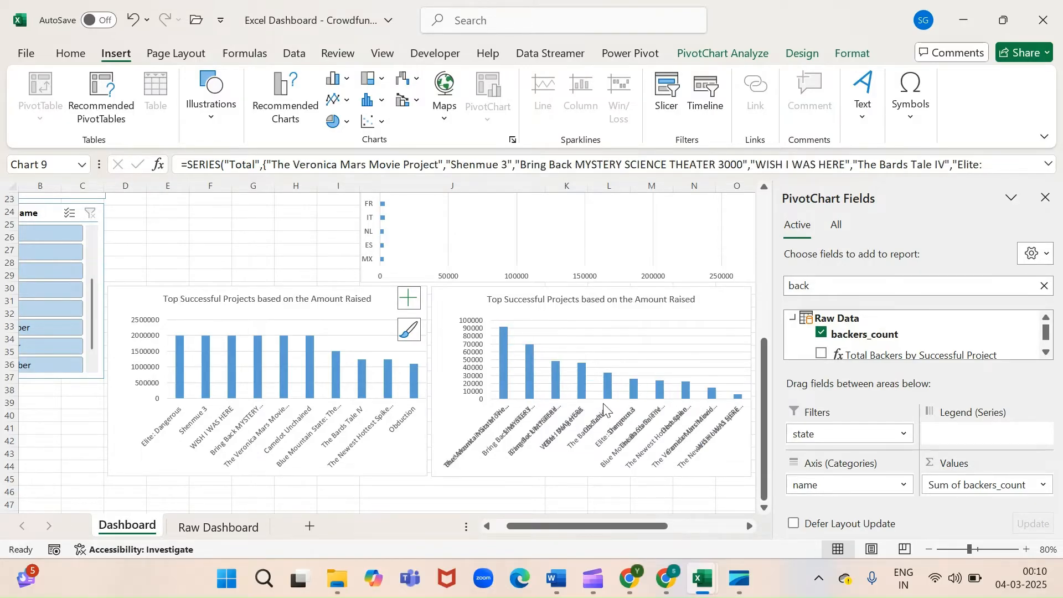
Change the copied chart's title to "Top Successful Projects based on the Backers Count" and deselect the chart
{"action": "left_click", "coordinate": [651, 300]}
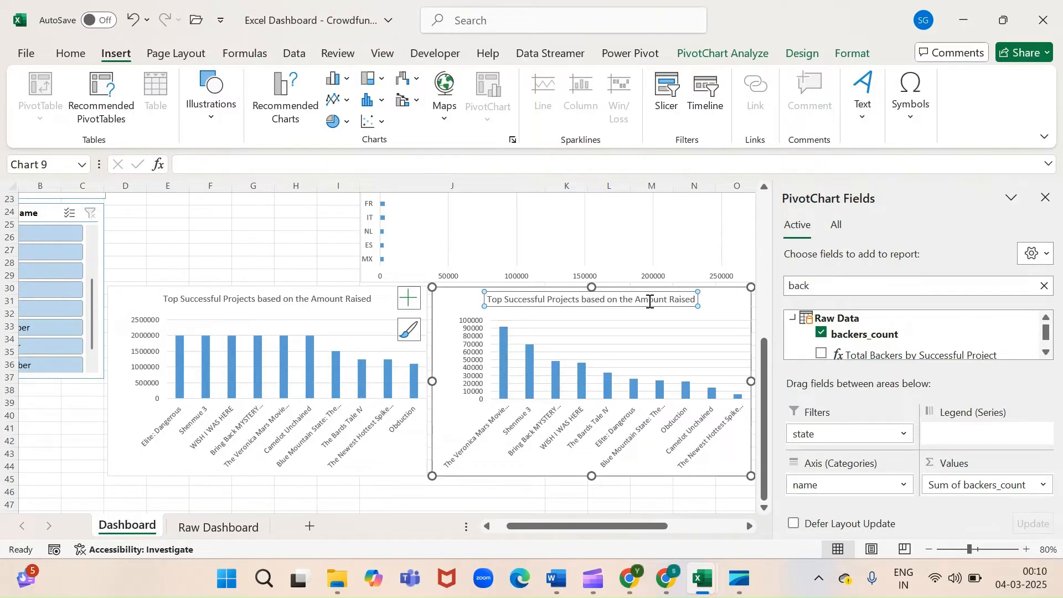
{"action": "double_click", "coordinate": [649, 300]}
{"action": "key", "text": "Left"}
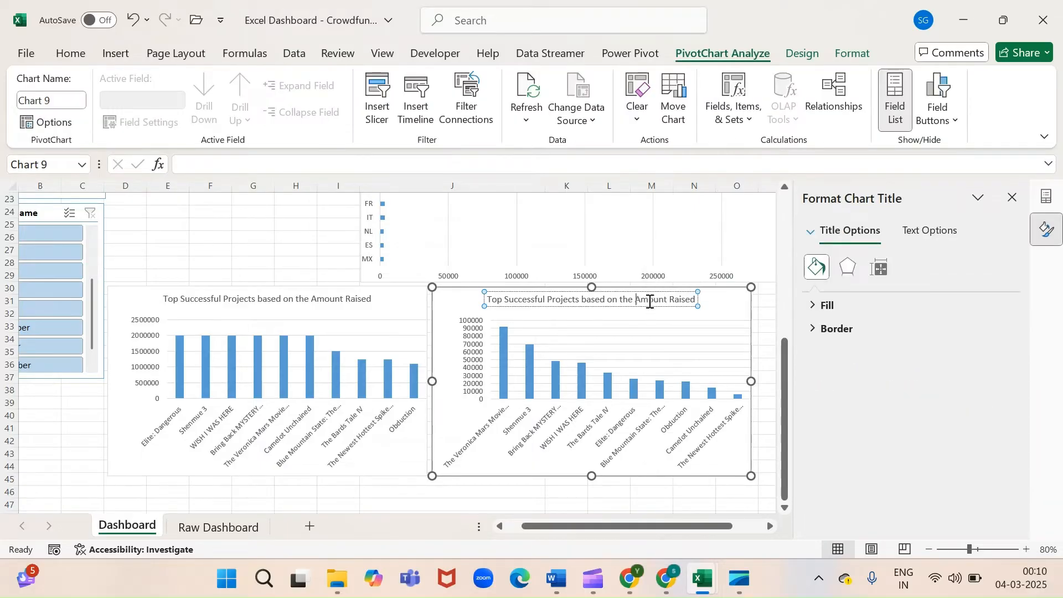
{"action": "key", "text": "shift+Right"}
{"action": "key", "text": "shift+Right"}
{"action": "key", "text": "shift+Right"}
{"action": "key", "text": "shift+Right"}
{"action": "key", "text": "shift+Right"}
{"action": "key", "text": "shift+Right"}
{"action": "key", "text": "shift+Right"}
{"action": "key", "text": "shift+Right"}
{"action": "key", "text": "shift+Right"}
{"action": "key", "text": "shift+Right"}
{"action": "key", "text": "shift+Right"}
{"action": "key", "text": "shift+Right"}
{"action": "key", "text": "shift+Right"}
{"action": "type", "text": "Backer"}
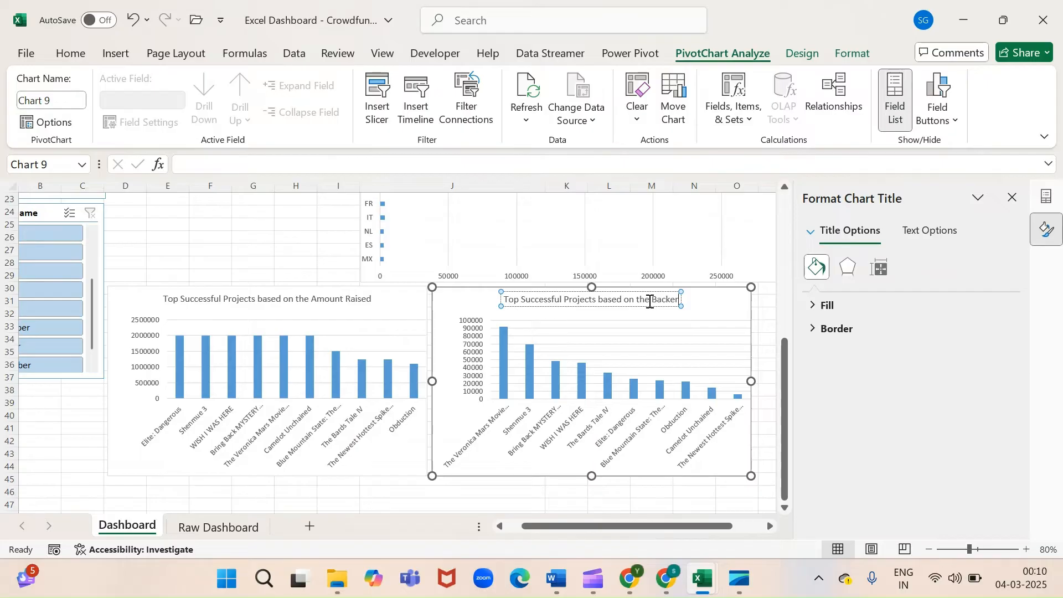
{"action": "type", "text": "s Count"}
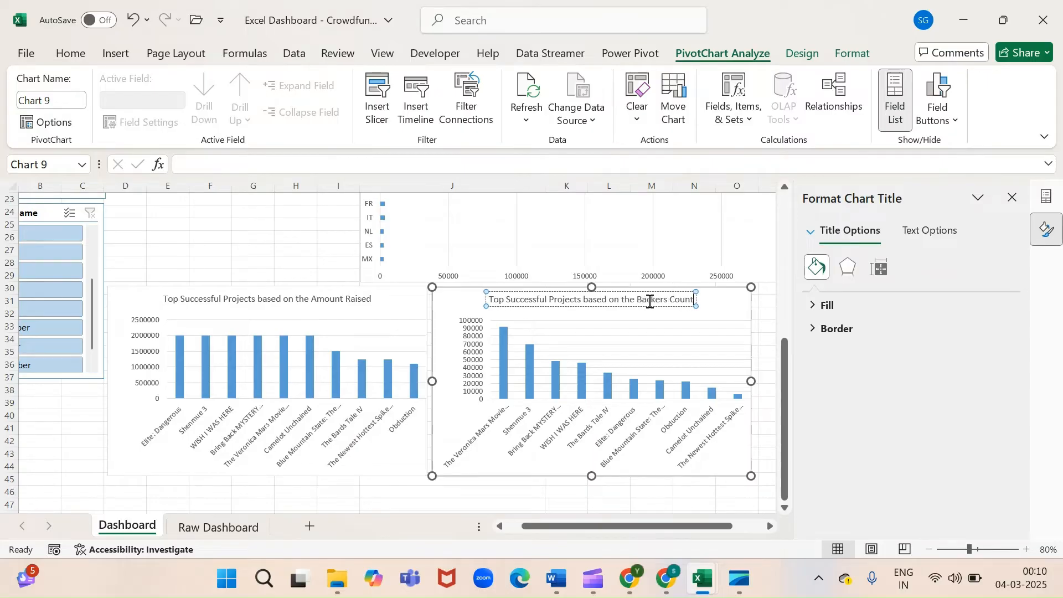
{"action": "left_click", "coordinate": [763, 454]}
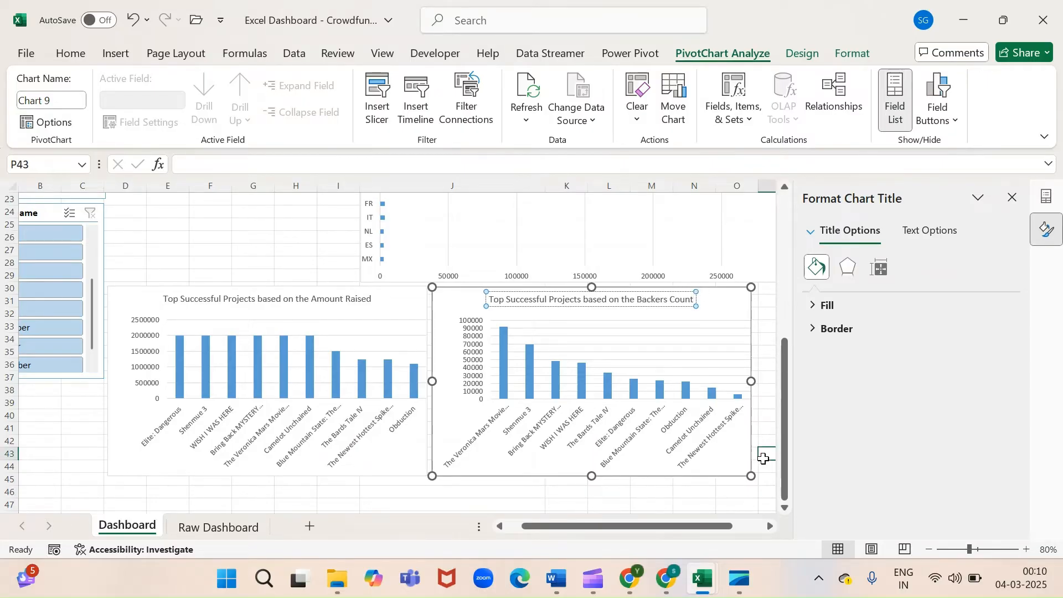
Check the reference dashboard's category chart, return to the Excel Dashboard workbook, and paste a full copy of the backers-count chart at cell Q31
{"action": "key", "text": "alt+Tab"}
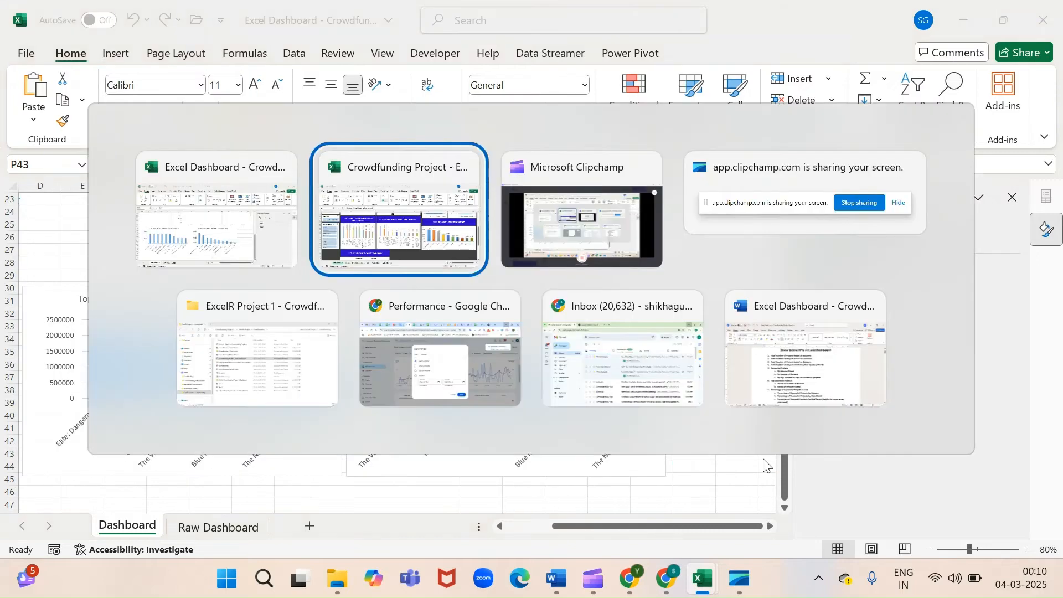
{"action": "scroll", "coordinate": [820, 352], "scroll_direction": "left", "scroll_amount": 2}
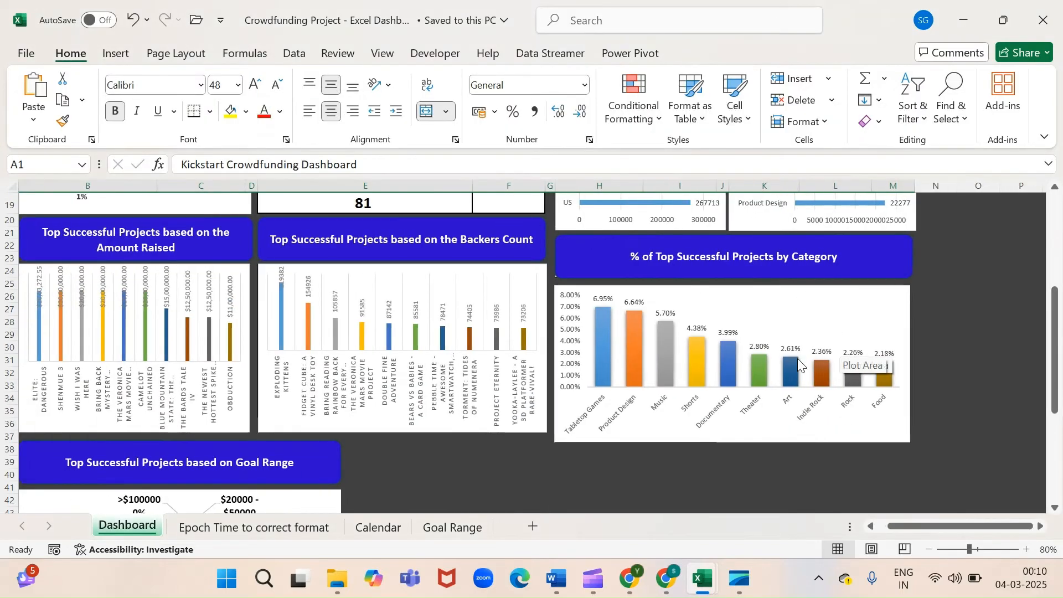
{"action": "key", "text": "alt+Tab"}
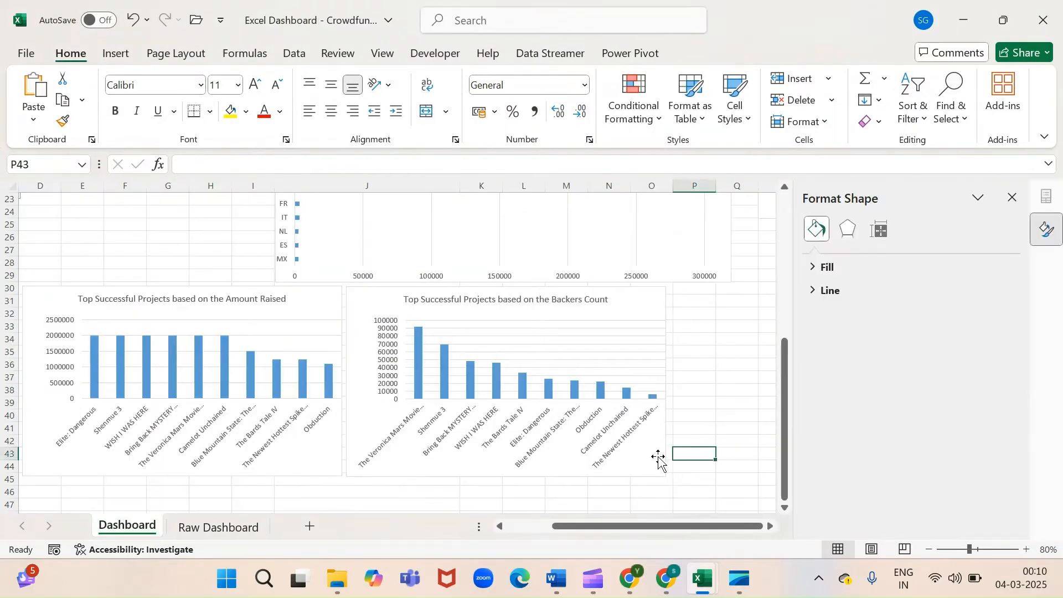
{"action": "left_click", "coordinate": [659, 458]}
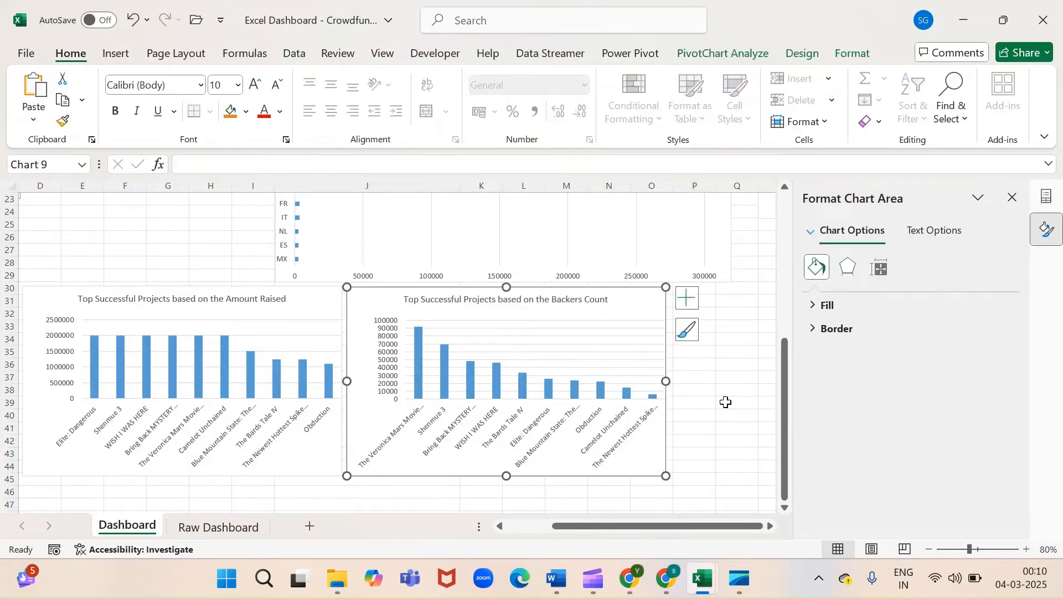
{"action": "scroll", "coordinate": [725, 402], "scroll_direction": "right", "scroll_amount": 5}
{"action": "left_click", "coordinate": [1013, 198]}
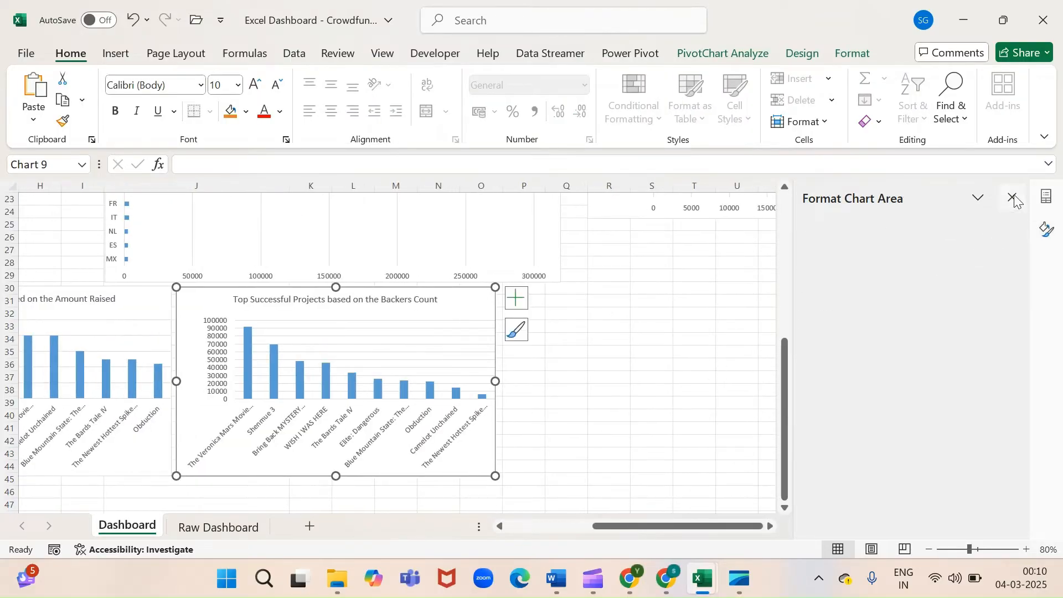
{"action": "left_click", "coordinate": [561, 301]}
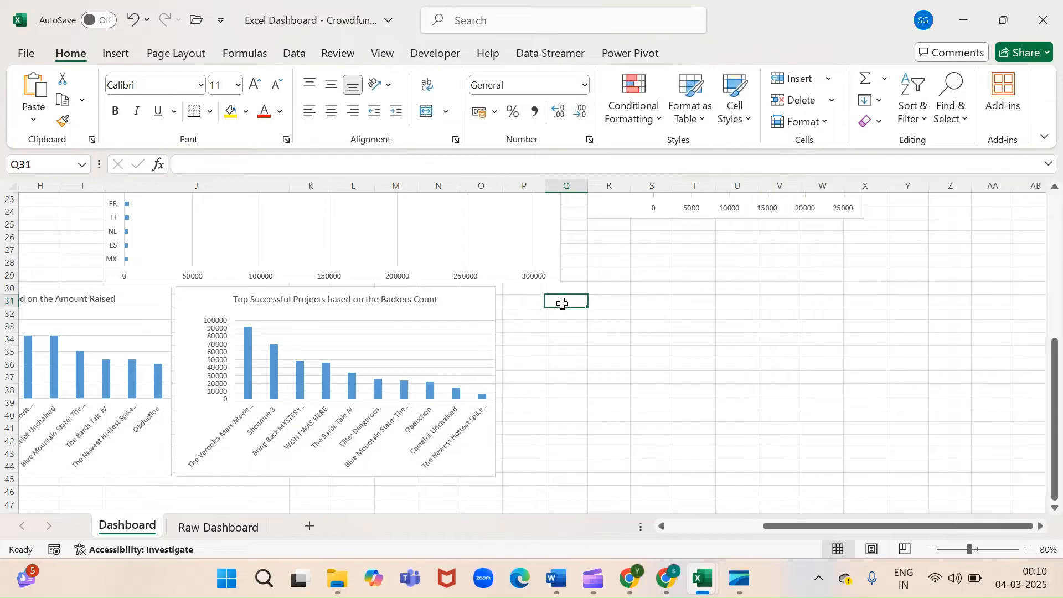
{"action": "key", "text": "ctrl+v"}
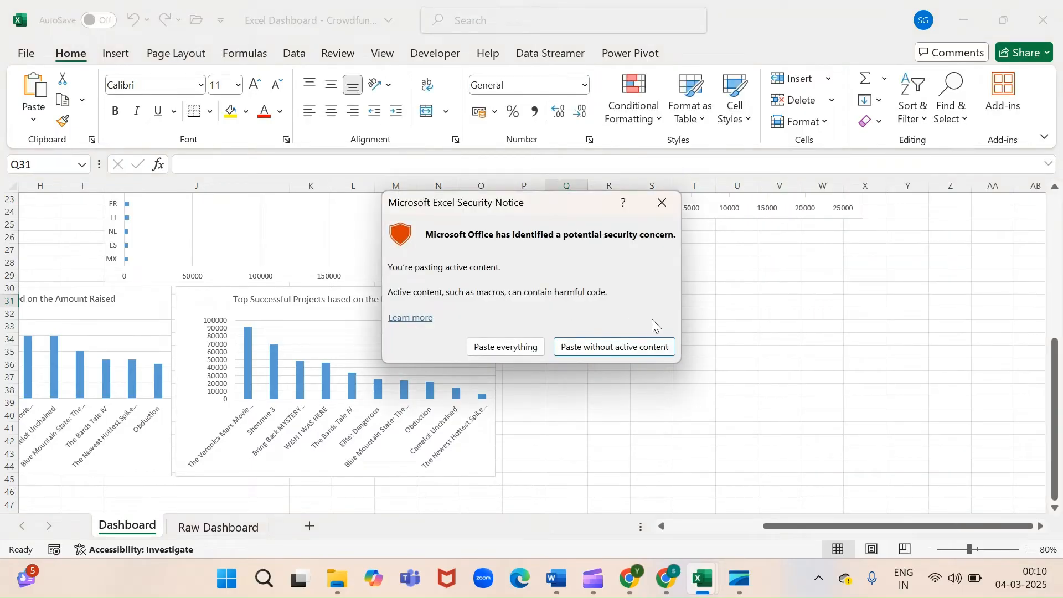
{"action": "left_click", "coordinate": [496, 351]}
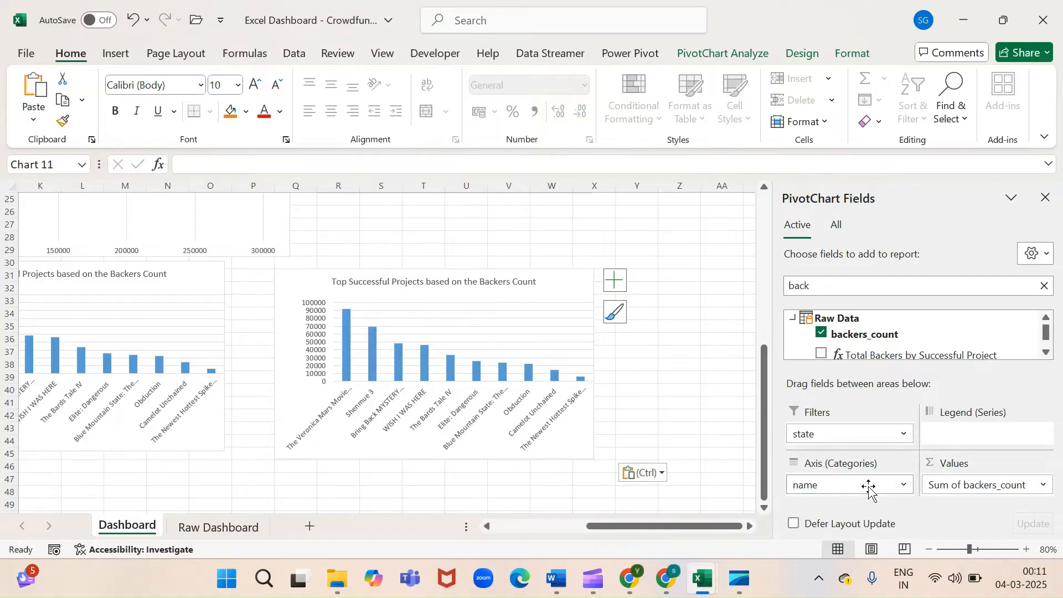
Replace the project name on the new chart's category axis with the name field from the Category table
{"action": "left_click_drag", "start_coordinate": [870, 490], "coordinate": [914, 338]}
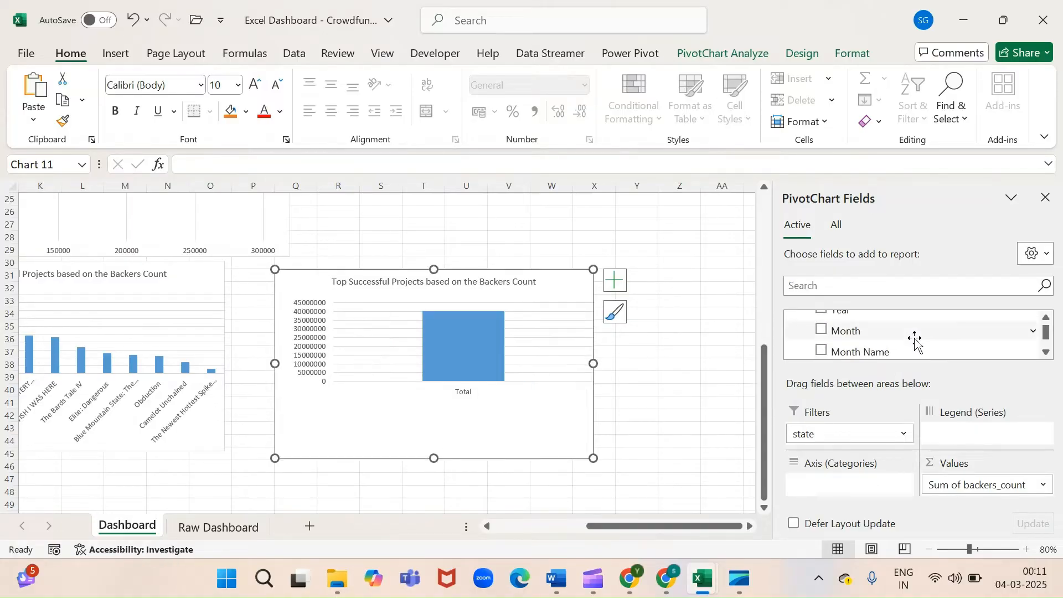
{"action": "left_click", "coordinate": [881, 285]}
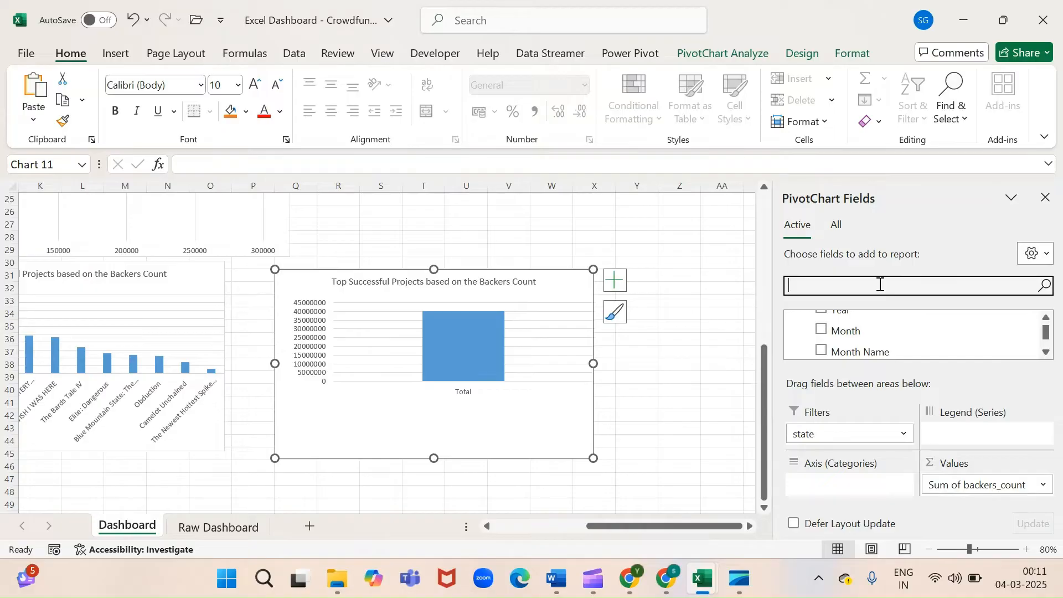
{"action": "type", "text": "c"}
{"action": "type", "text": "ame"}
{"action": "left_click", "coordinate": [834, 332]}
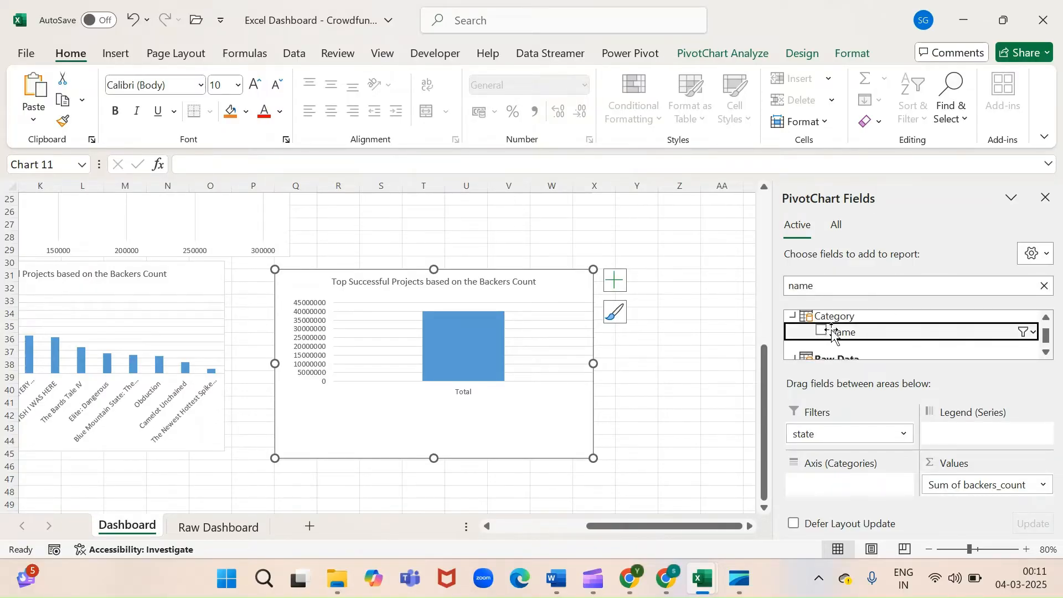
{"action": "left_click_drag", "start_coordinate": [835, 332], "coordinate": [828, 484]}
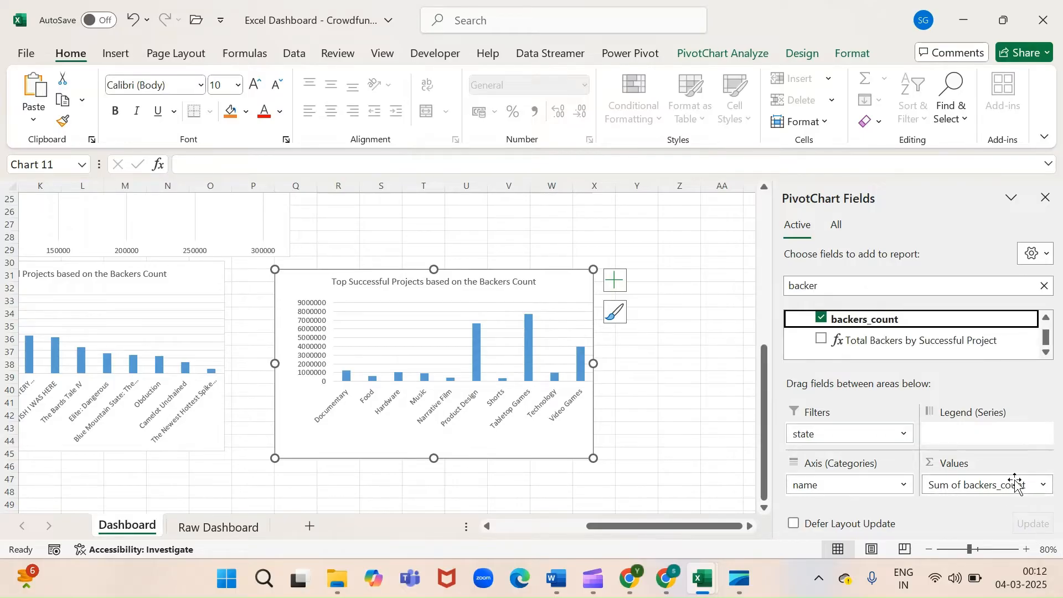
Show the new category chart's backers_count values as % of Grand Total
{"action": "left_click", "coordinate": [1045, 486]}
{"action": "left_click", "coordinate": [958, 467]}
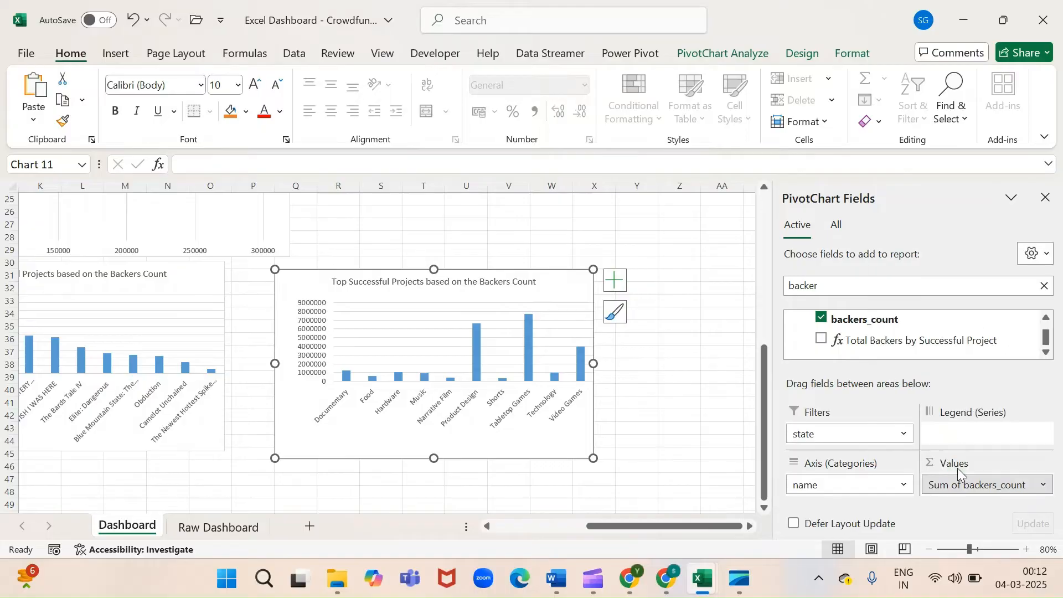
{"action": "left_click", "coordinate": [635, 161]}
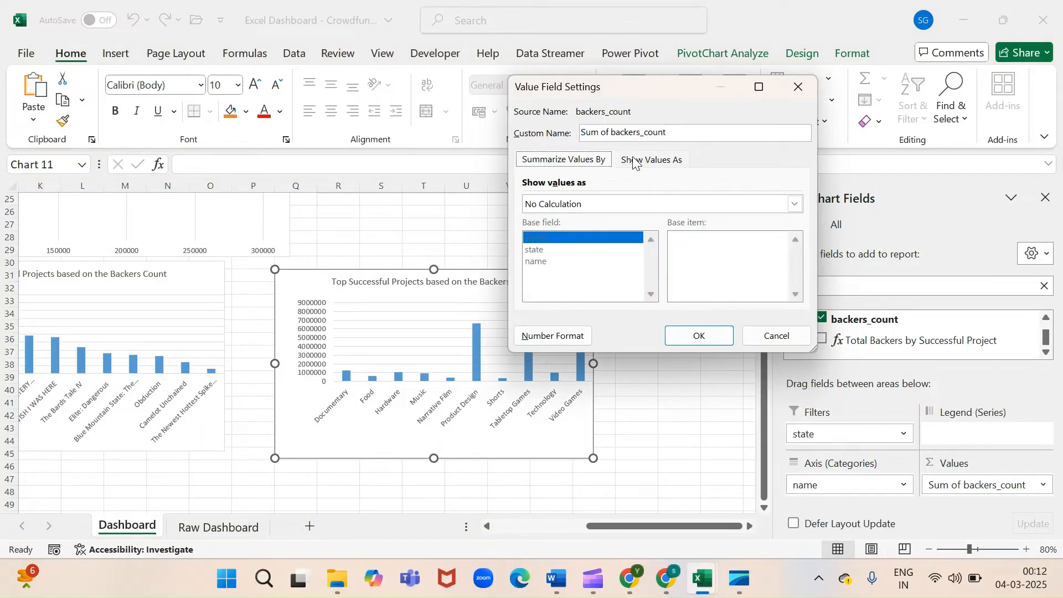
{"action": "left_click", "coordinate": [678, 207]}
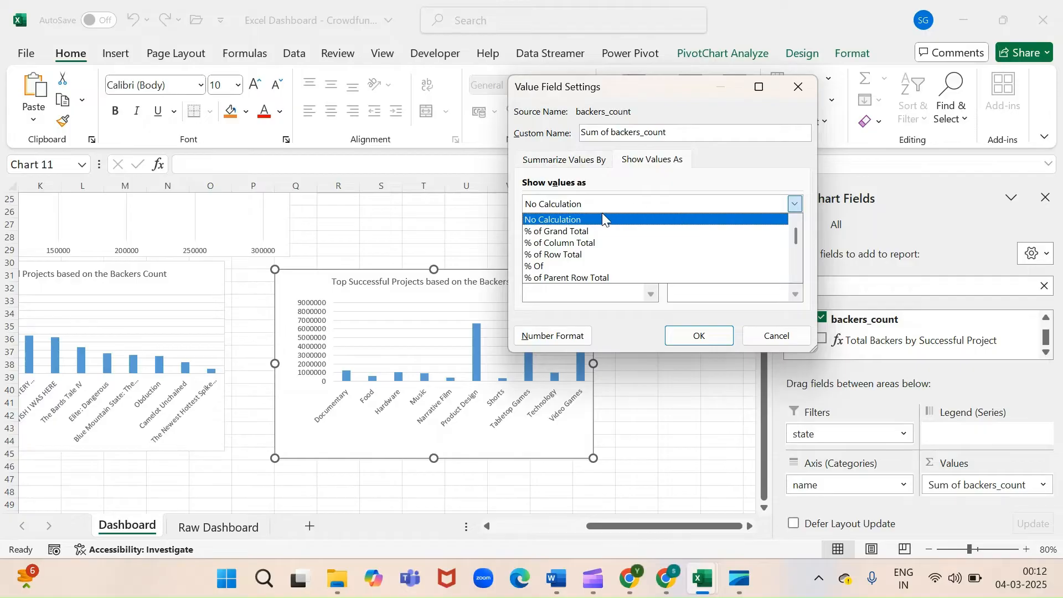
{"action": "left_click", "coordinate": [585, 231]}
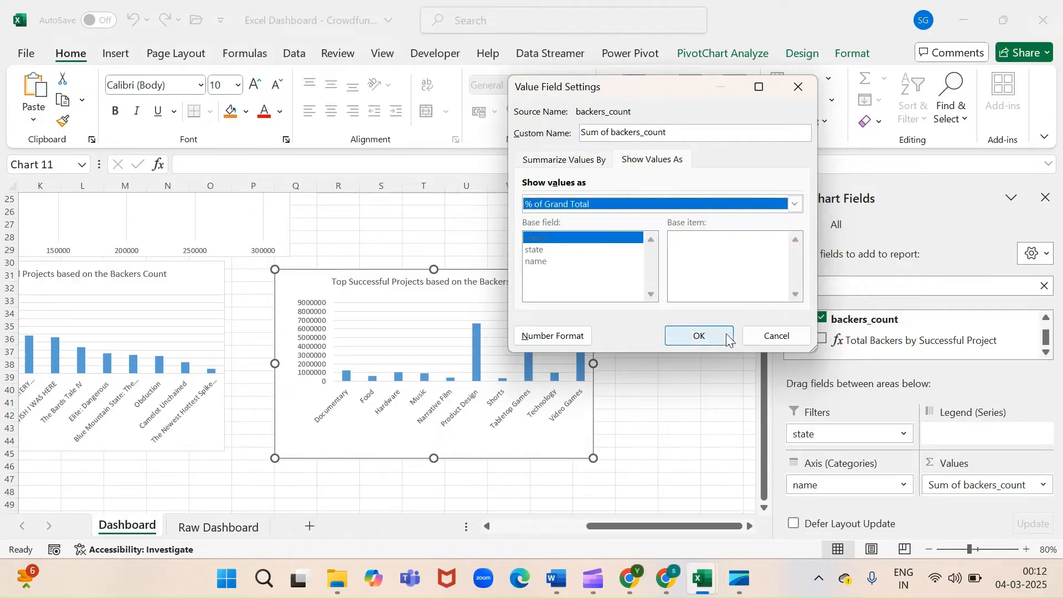
{"action": "left_click", "coordinate": [699, 336]}
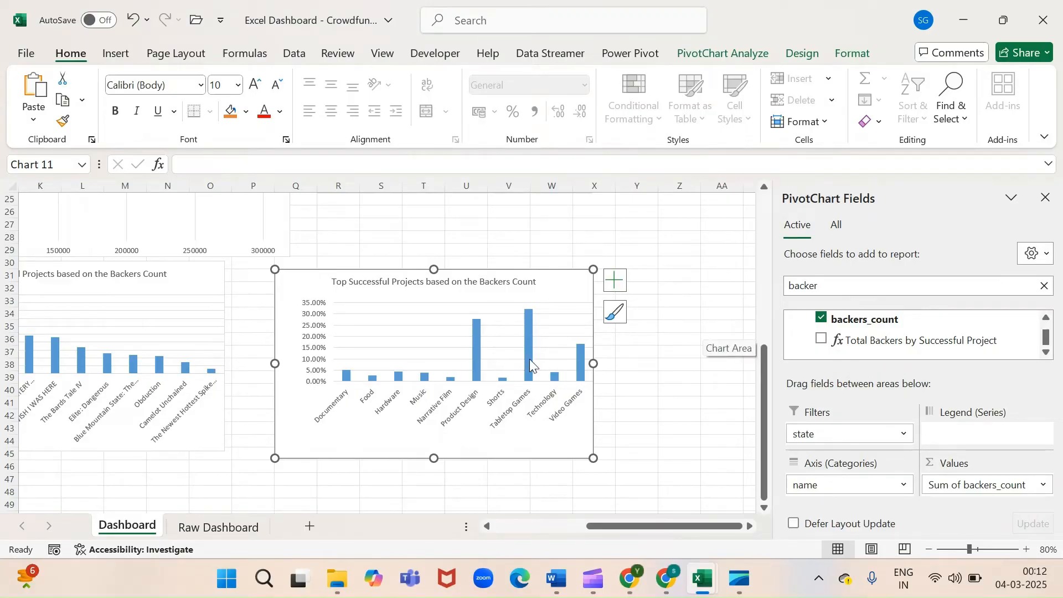
Add data labels to the columns of the category chart
{"action": "mouse_move", "coordinate": [530, 360]}
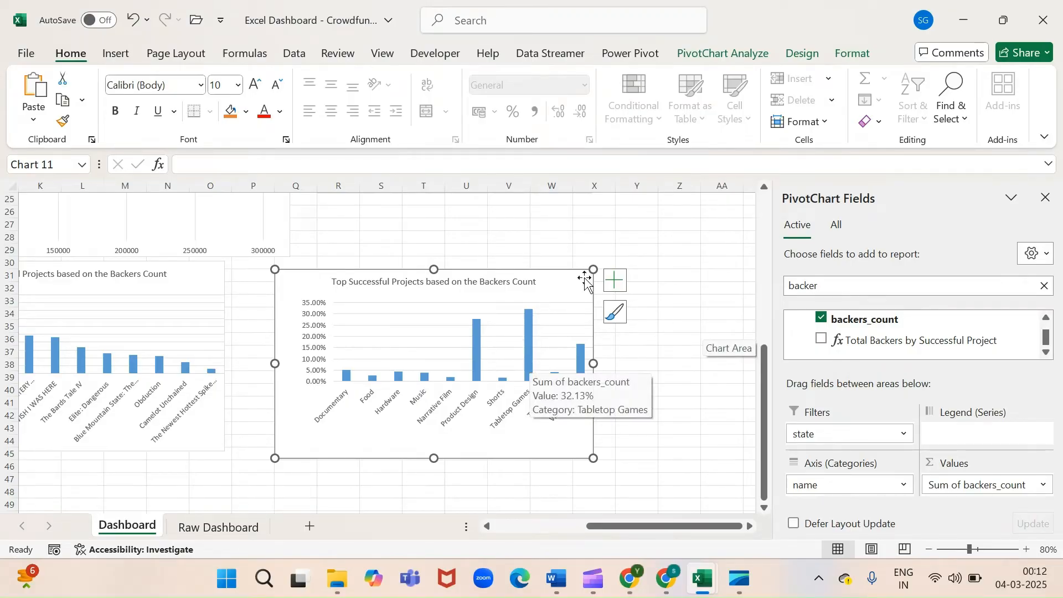
{"action": "left_click", "coordinate": [612, 279]}
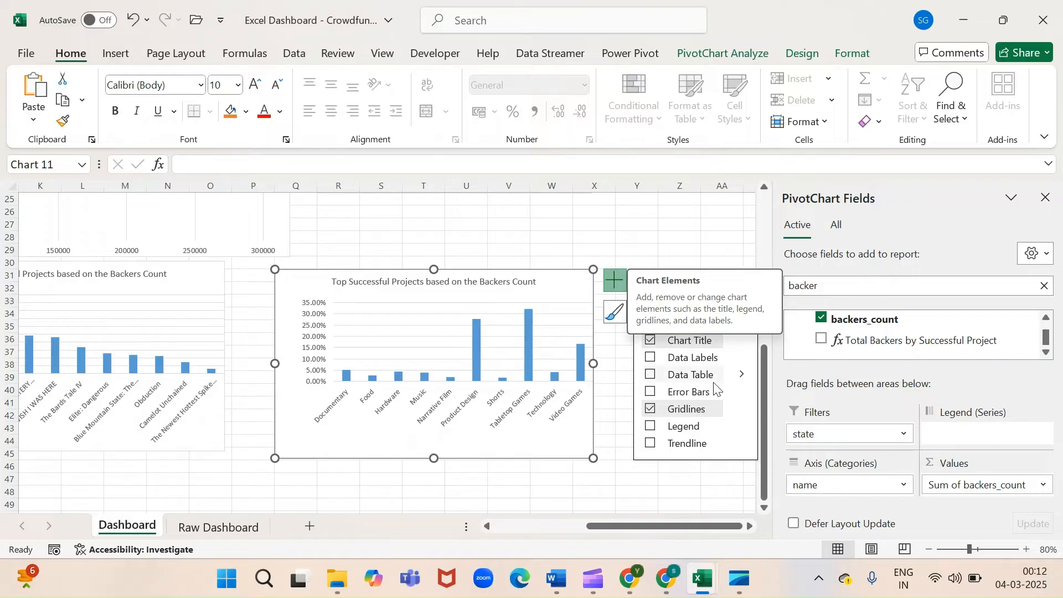
{"action": "left_click", "coordinate": [651, 358]}
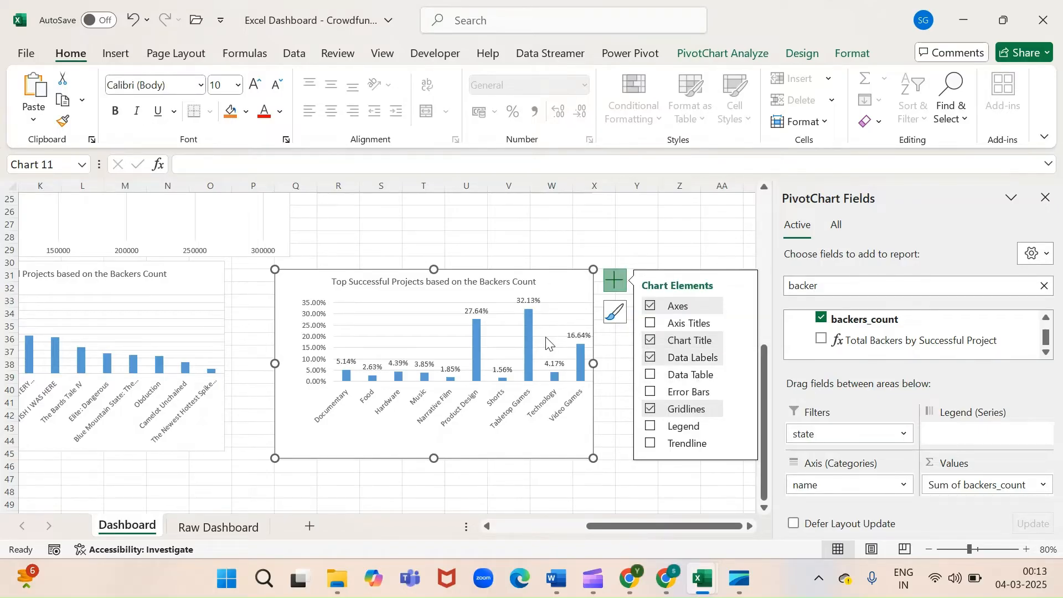
Sort the category chart's columns from largest to smallest and deselect the chart
{"action": "right_click", "coordinate": [528, 339]}
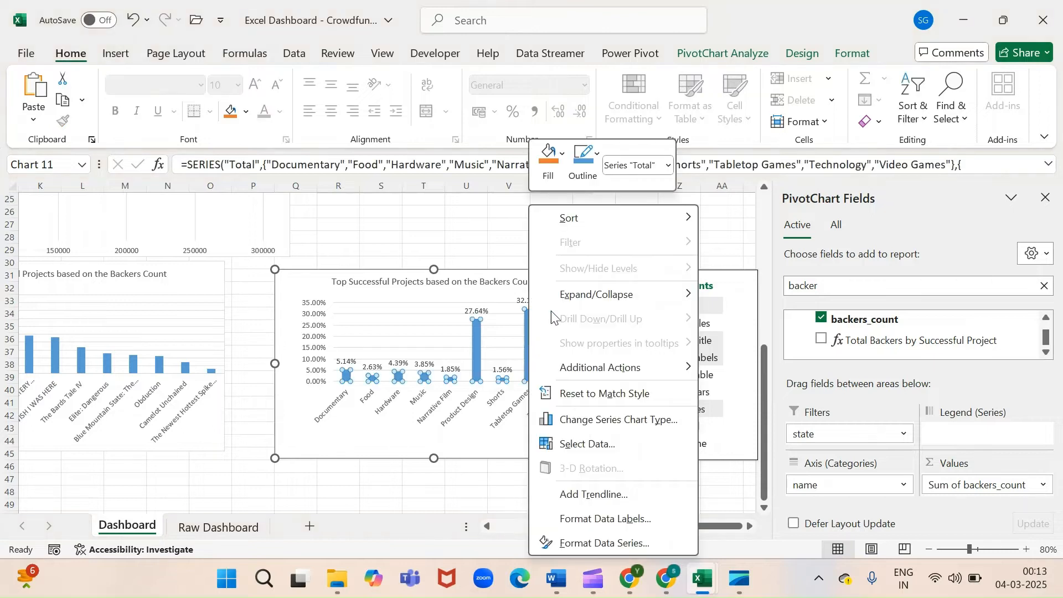
{"action": "mouse_move", "coordinate": [635, 228]}
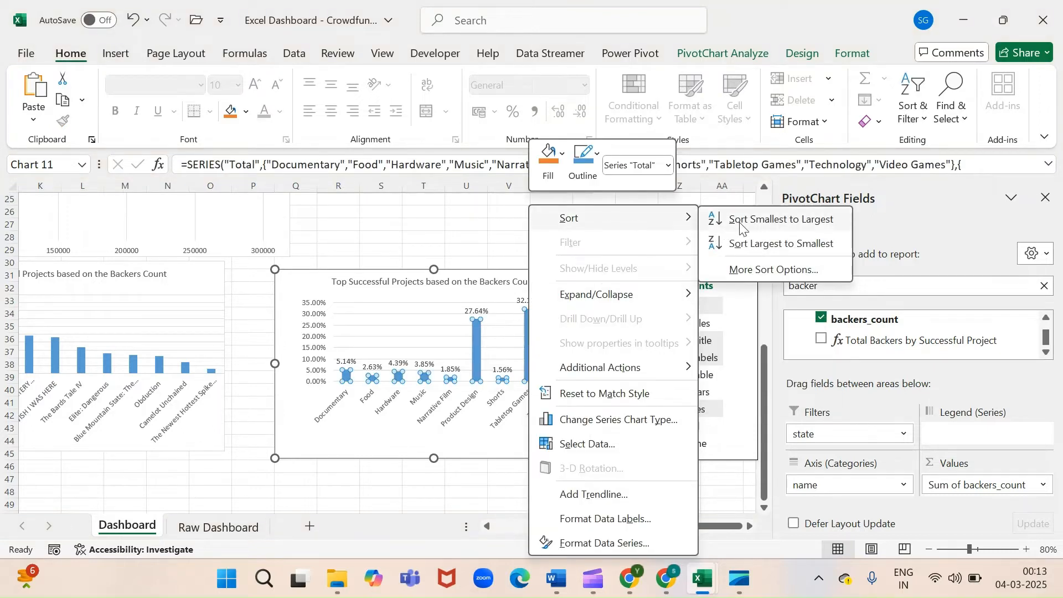
{"action": "left_click", "coordinate": [742, 242]}
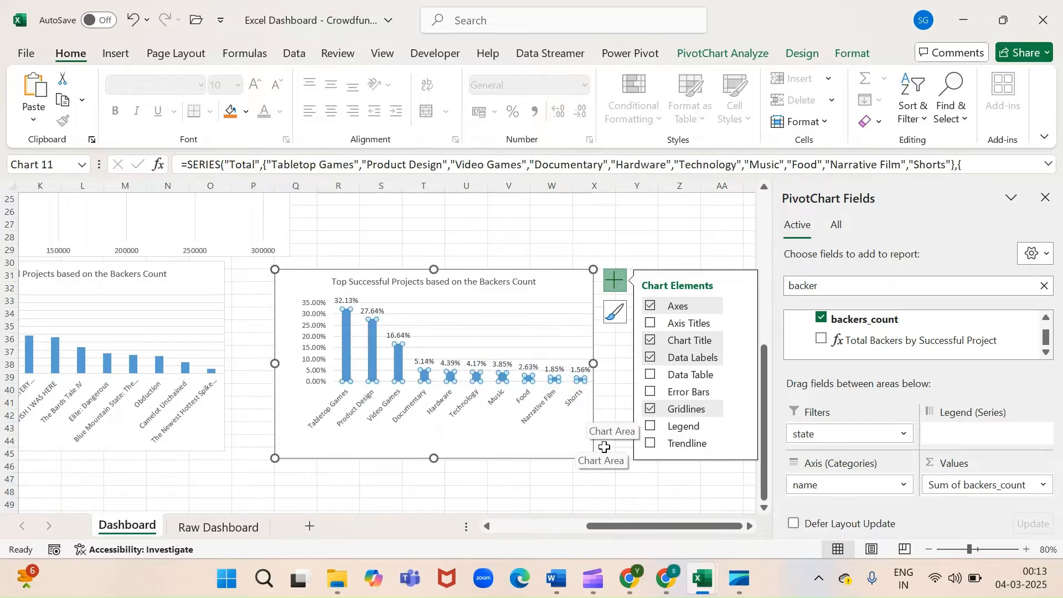
{"action": "left_click", "coordinate": [612, 402]}
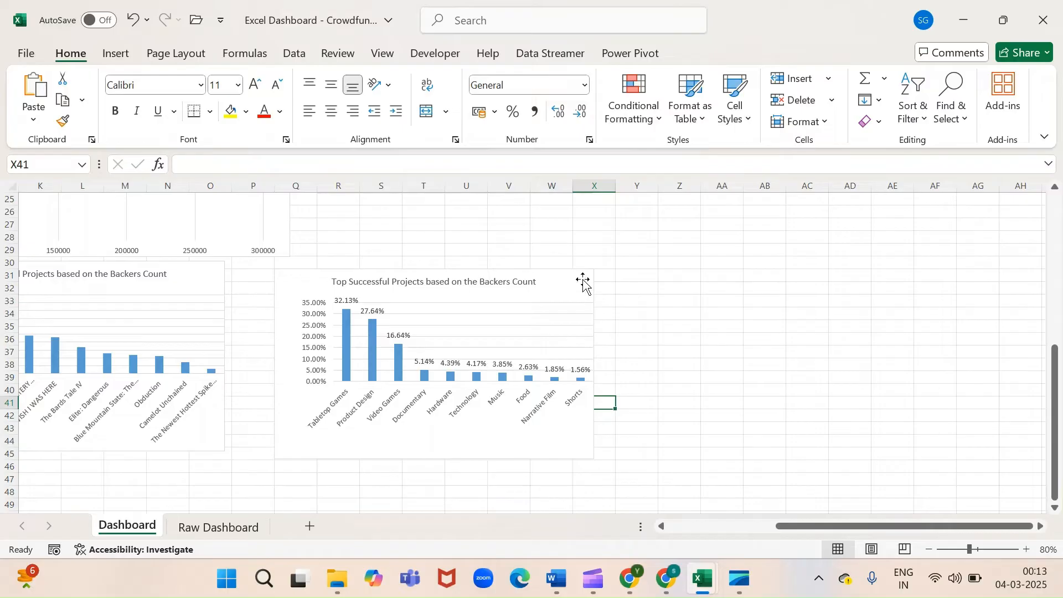
Examine the goal-range pie chart in the reference Crowdfunding Project dashboard, and return to the empty area below the charts in the Excel Dashboard workbook
{"action": "scroll", "coordinate": [634, 286], "scroll_direction": "left", "scroll_amount": 5}
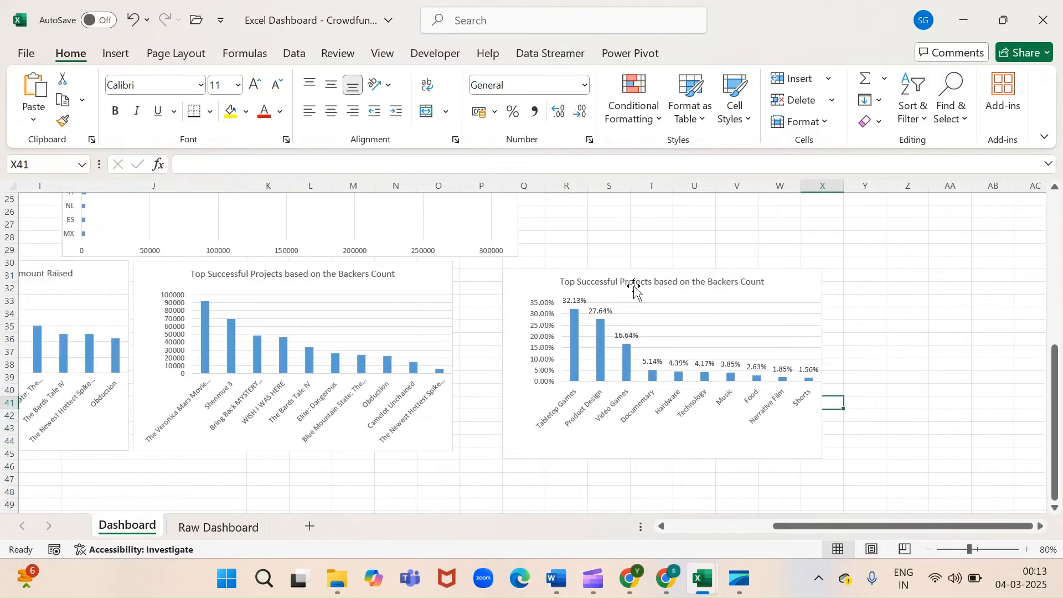
{"action": "key", "text": "alt+Tab"}
{"action": "scroll", "coordinate": [520, 366], "scroll_direction": "down", "scroll_amount": 6}
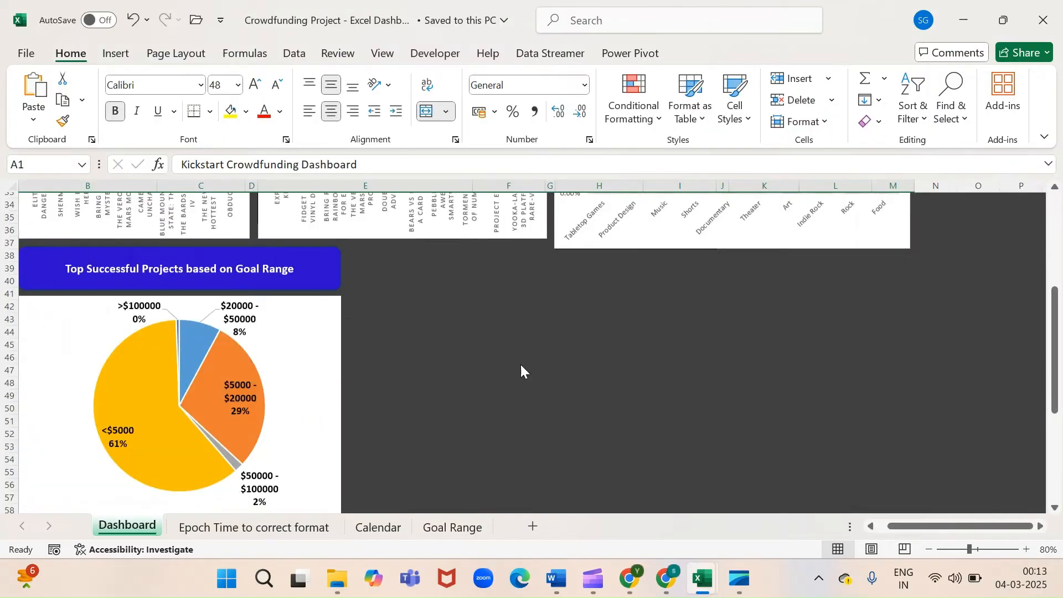
{"action": "scroll", "coordinate": [308, 375], "scroll_direction": "left", "scroll_amount": 3}
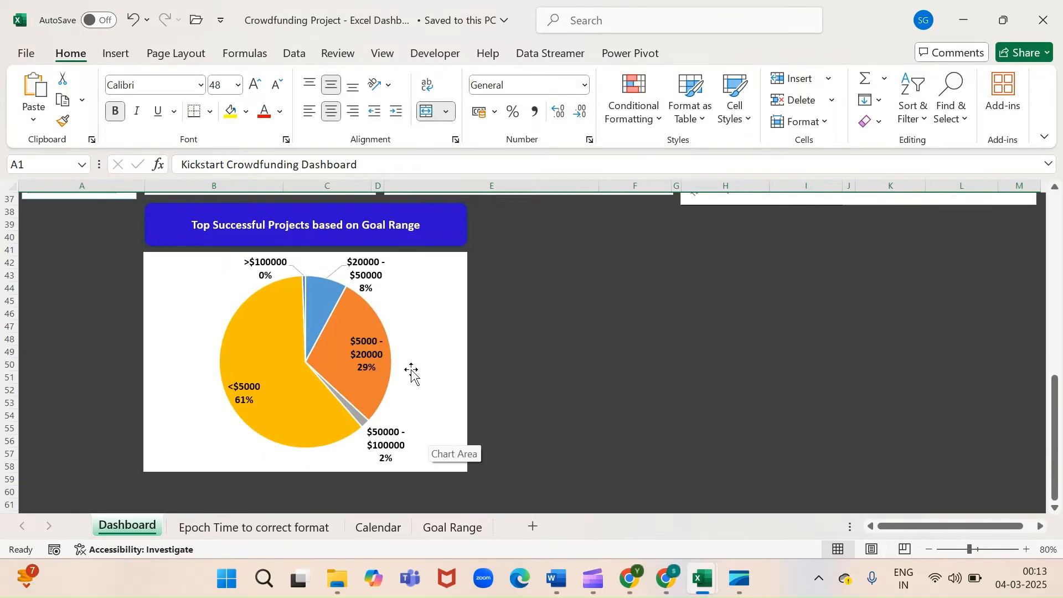
{"action": "key", "text": "alt+Tab"}
{"action": "scroll", "coordinate": [447, 380], "scroll_direction": "left", "scroll_amount": 3}
{"action": "scroll", "coordinate": [447, 380], "scroll_direction": "down", "scroll_amount": 2}
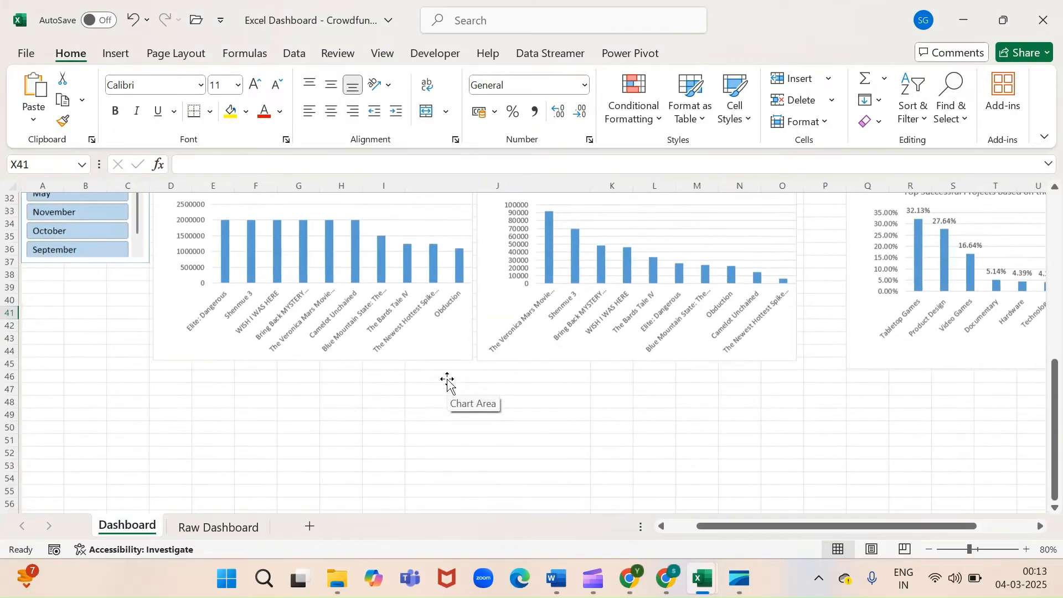
Open the Power Pivot data model, review the formula of the Goal Range column in the Raw Data table, and return to the Dashboard sheet
{"action": "left_click", "coordinate": [205, 401]}
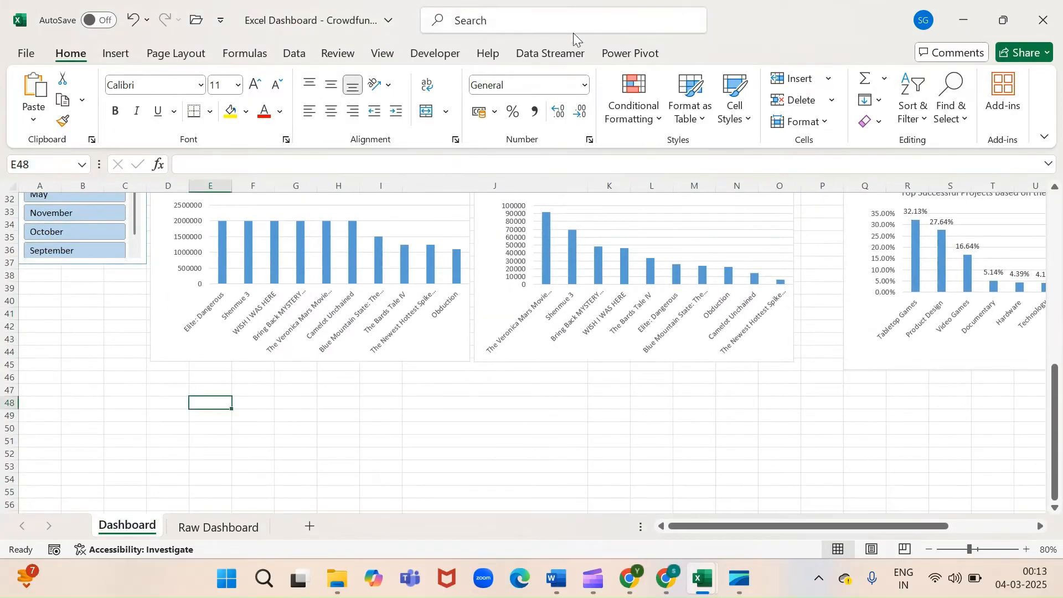
{"action": "left_click", "coordinate": [631, 56]}
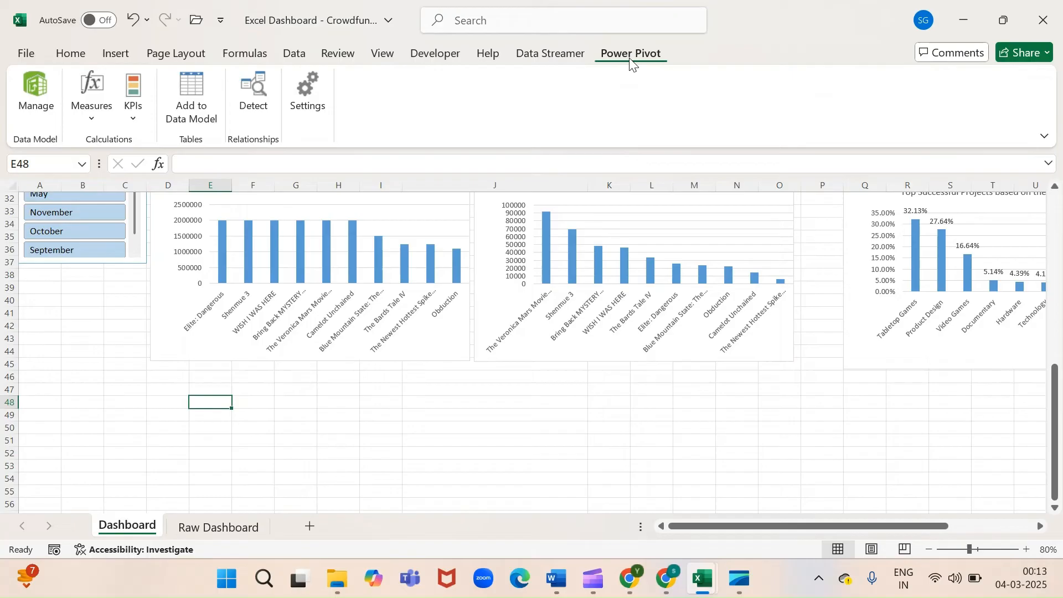
{"action": "left_click", "coordinate": [37, 89]}
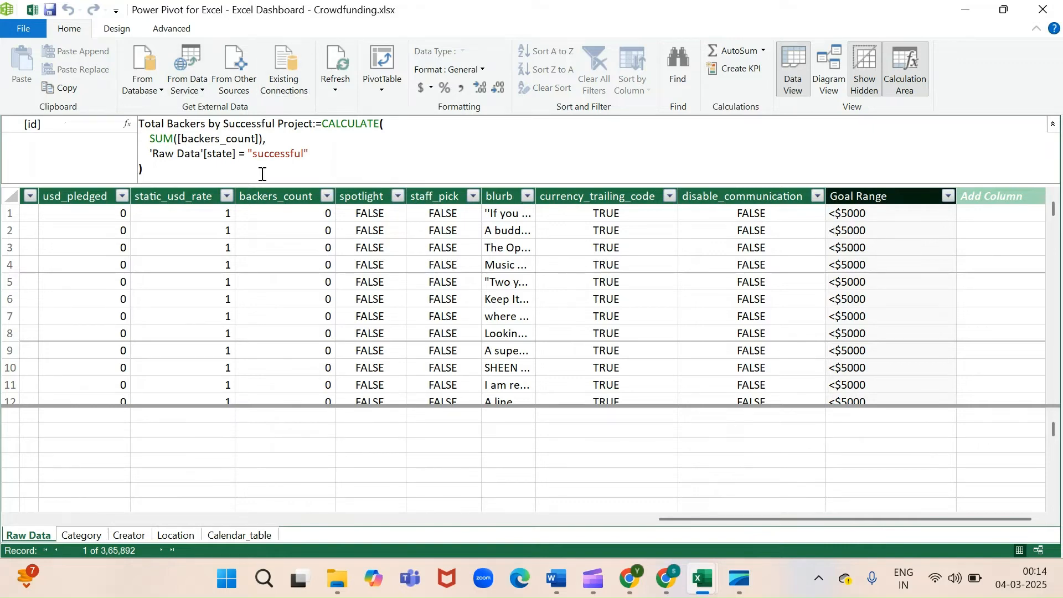
{"action": "left_click", "coordinate": [888, 213]}
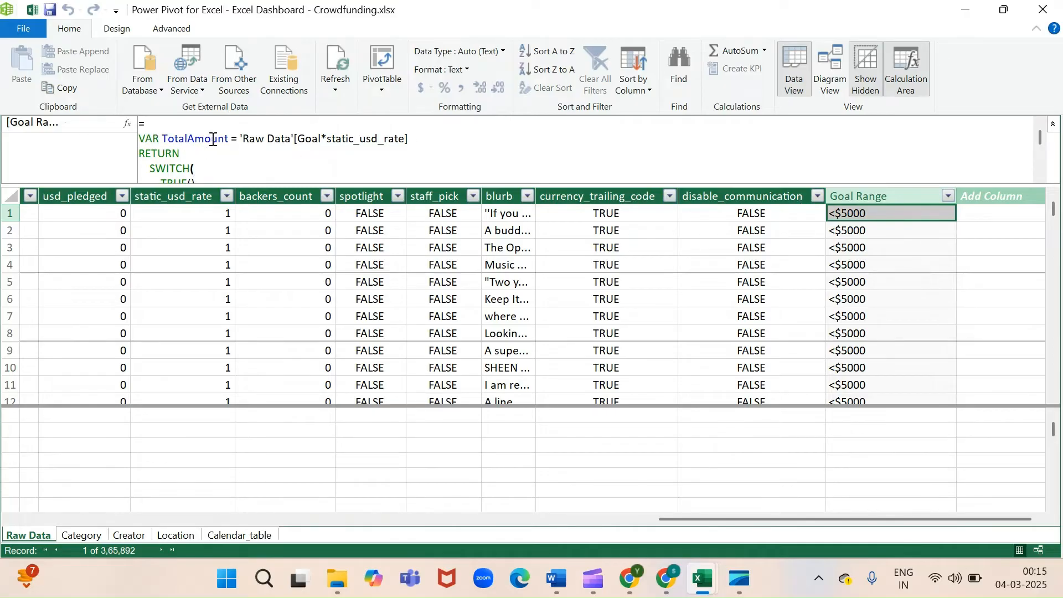
{"action": "left_click", "coordinate": [457, 153]}
{"action": "scroll", "coordinate": [457, 153], "scroll_direction": "down", "scroll_amount": 3}
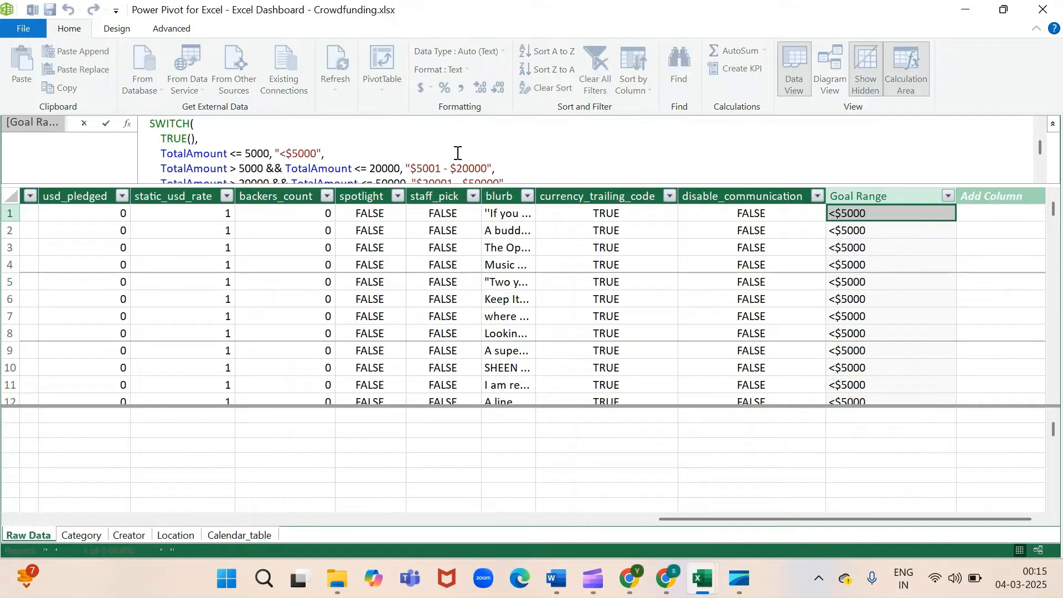
{"action": "scroll", "coordinate": [457, 153], "scroll_direction": "up", "scroll_amount": 3}
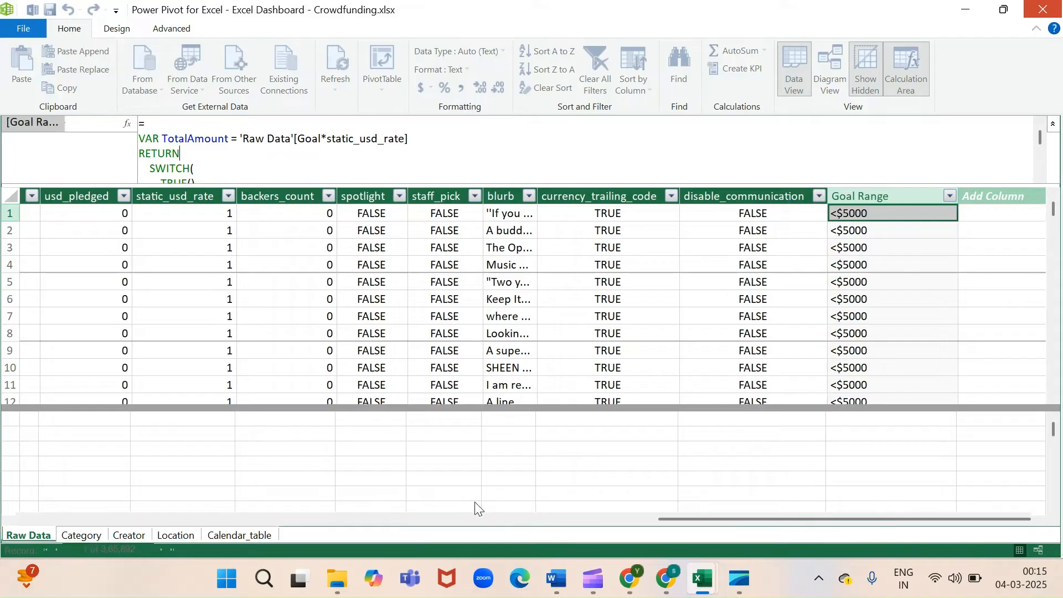
{"action": "key", "text": "alt+Tab"}
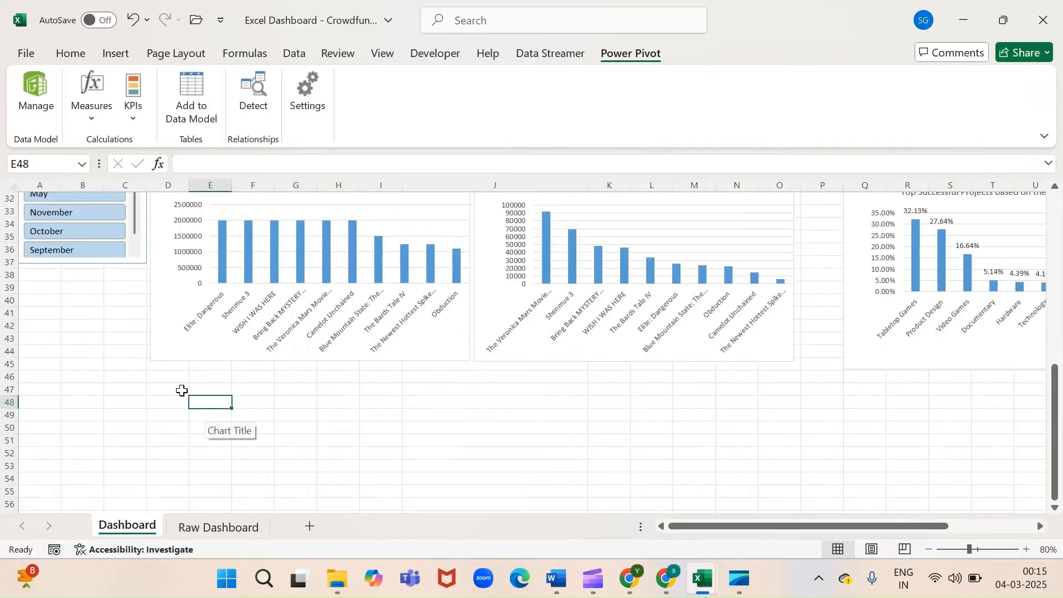
Start inserting a chart at cell D47, below the existing project charts
{"action": "left_click", "coordinate": [175, 388]}
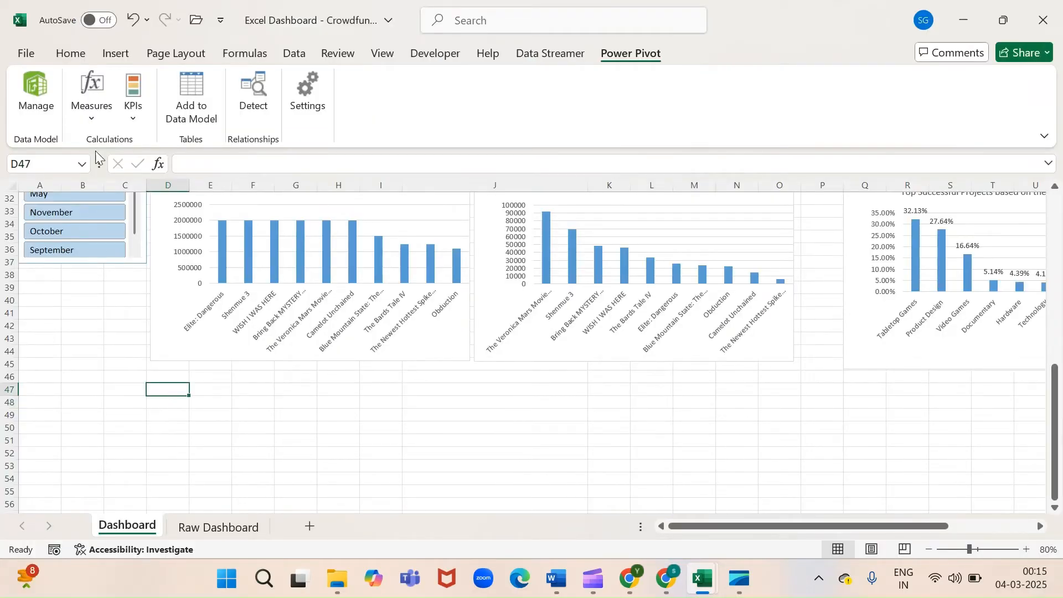
{"action": "left_click", "coordinate": [123, 57]}
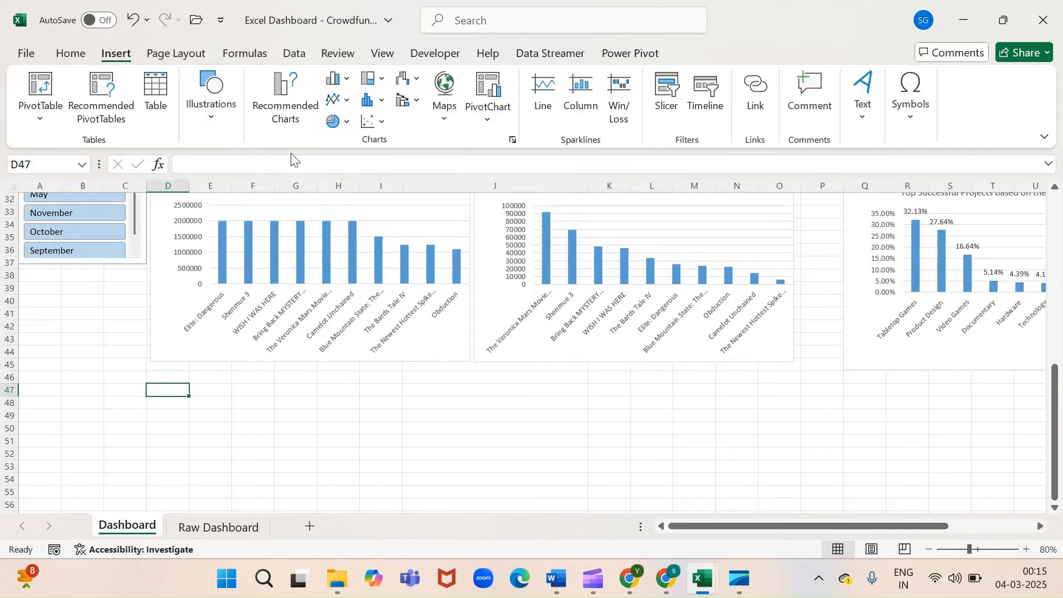
Insert an empty PivotChart on the Dashboard sheet
{"action": "left_click", "coordinate": [487, 123]}
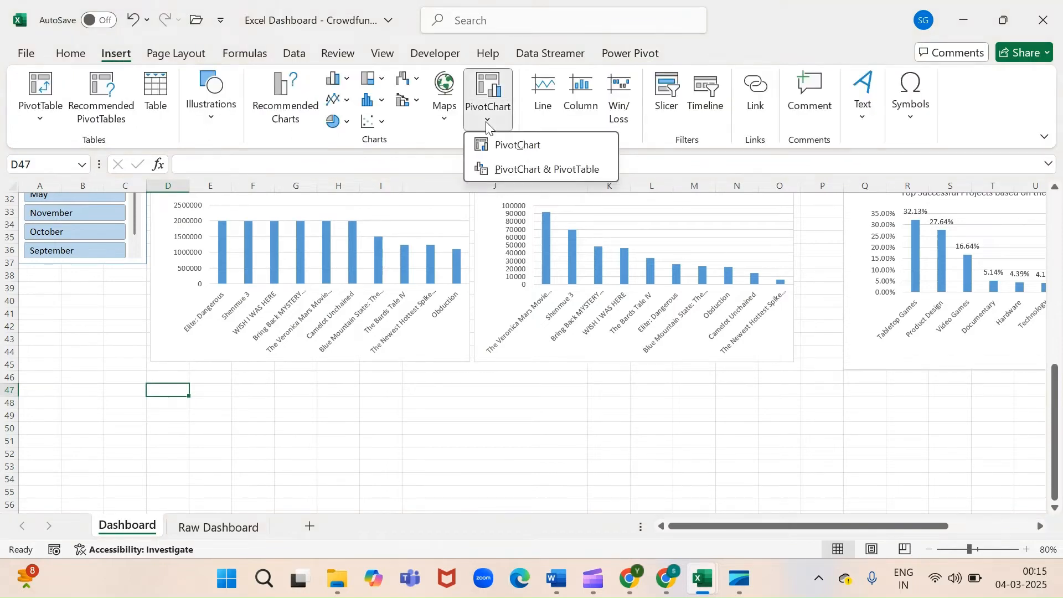
{"action": "left_click", "coordinate": [514, 146]}
{"action": "left_click", "coordinate": [710, 350]}
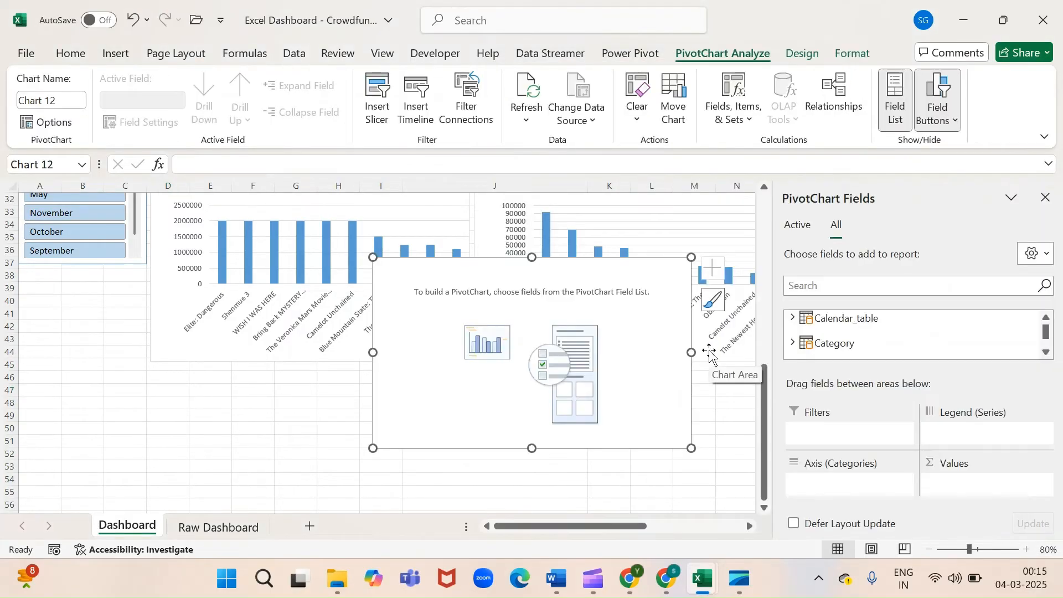
Find the Goal Range field of Raw Data and place it in the PivotChart's axis categories
{"action": "left_click", "coordinate": [818, 285]}
{"action": "type", "text": "g"}
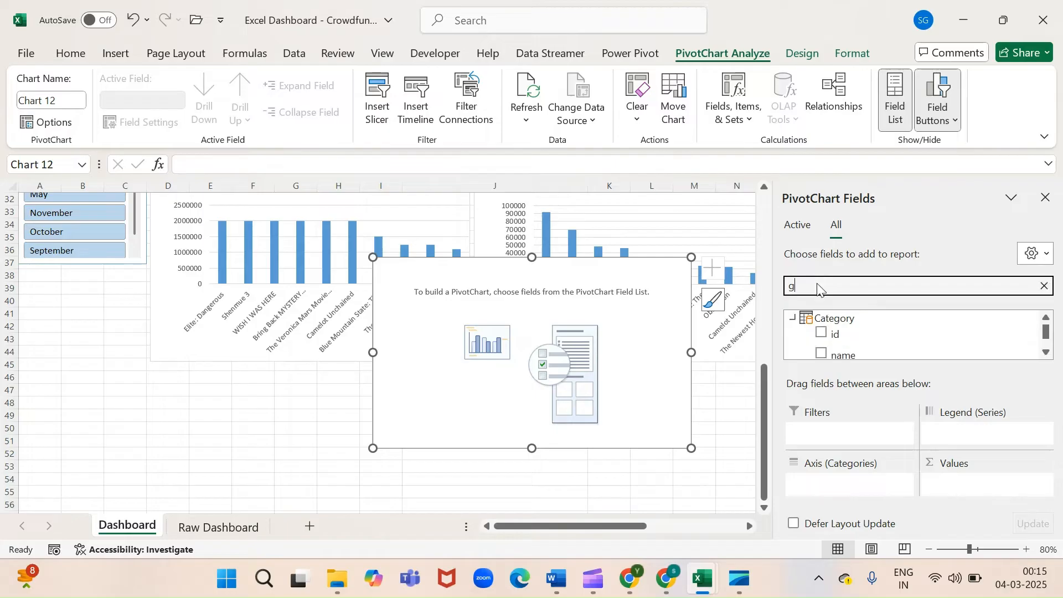
{"action": "type", "text": "oal ran"}
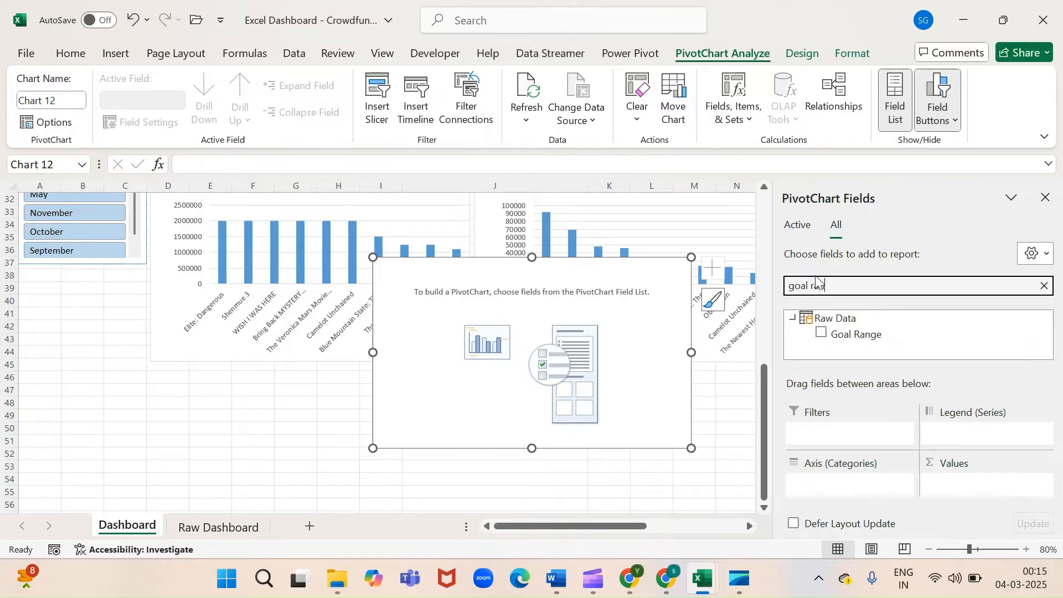
{"action": "left_click_drag", "start_coordinate": [879, 334], "coordinate": [851, 484]}
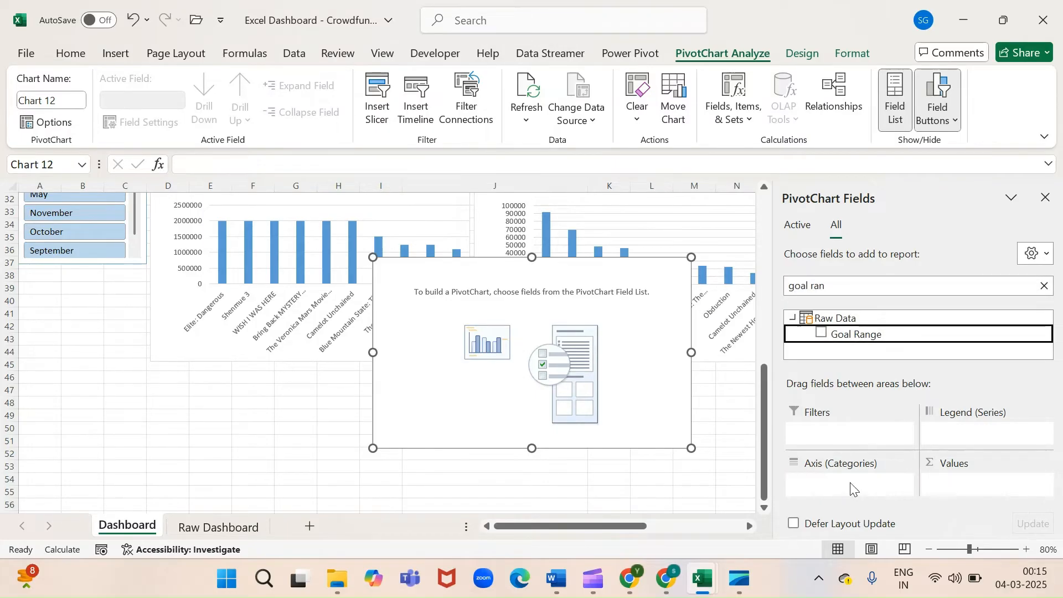
Find the state field of Raw Data and add it to the PivotChart as a filter
{"action": "double_click", "coordinate": [832, 286]}
{"action": "key", "text": "ctrl+a"}
{"action": "type", "text": "sta"}
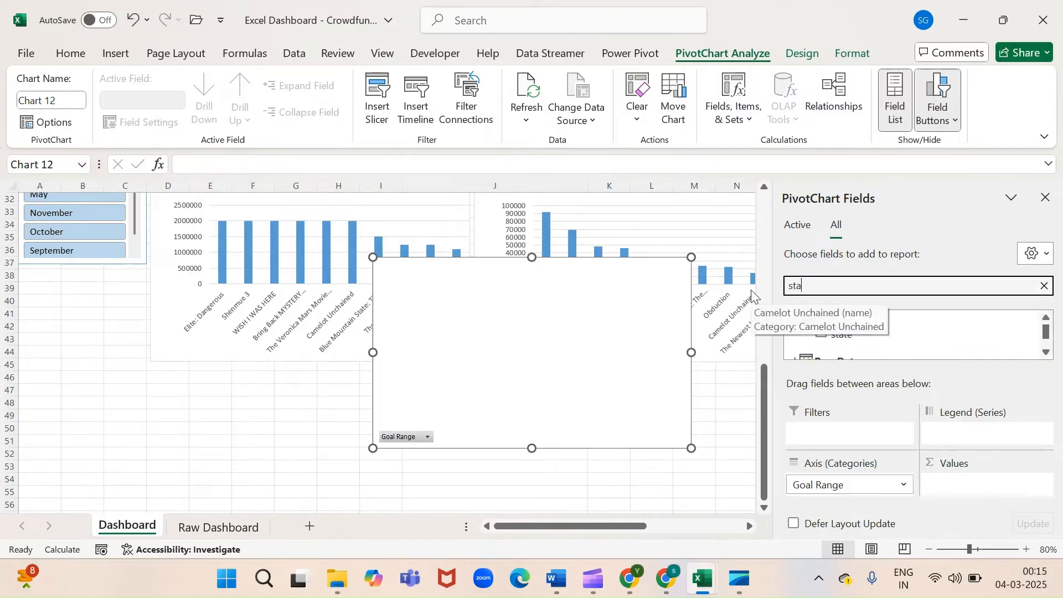
{"action": "type", "text": "te"}
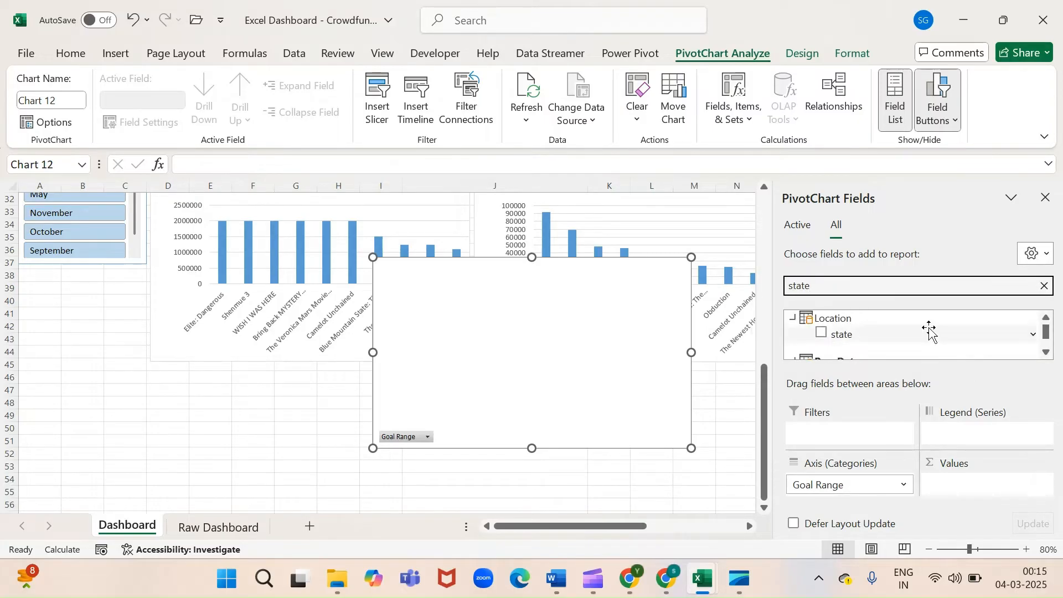
{"action": "scroll", "coordinate": [930, 330], "scroll_direction": "down", "scroll_amount": 1}
{"action": "left_click_drag", "start_coordinate": [839, 319], "coordinate": [842, 437]}
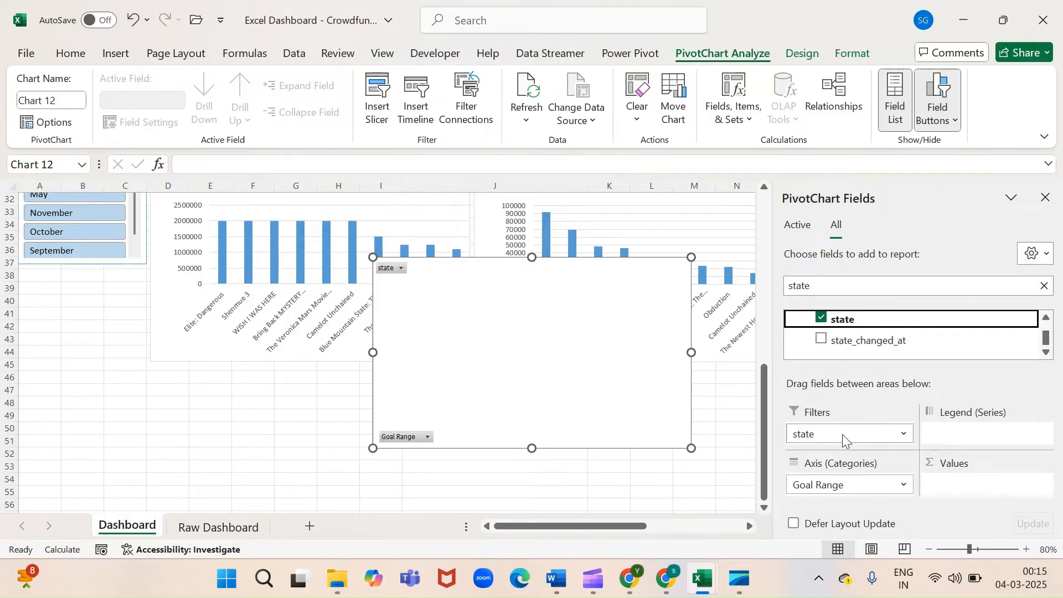
Find the name field of Raw Data and add it to the PivotChart's values as a count
{"action": "double_click", "coordinate": [823, 289]}
{"action": "type", "text": "name"}
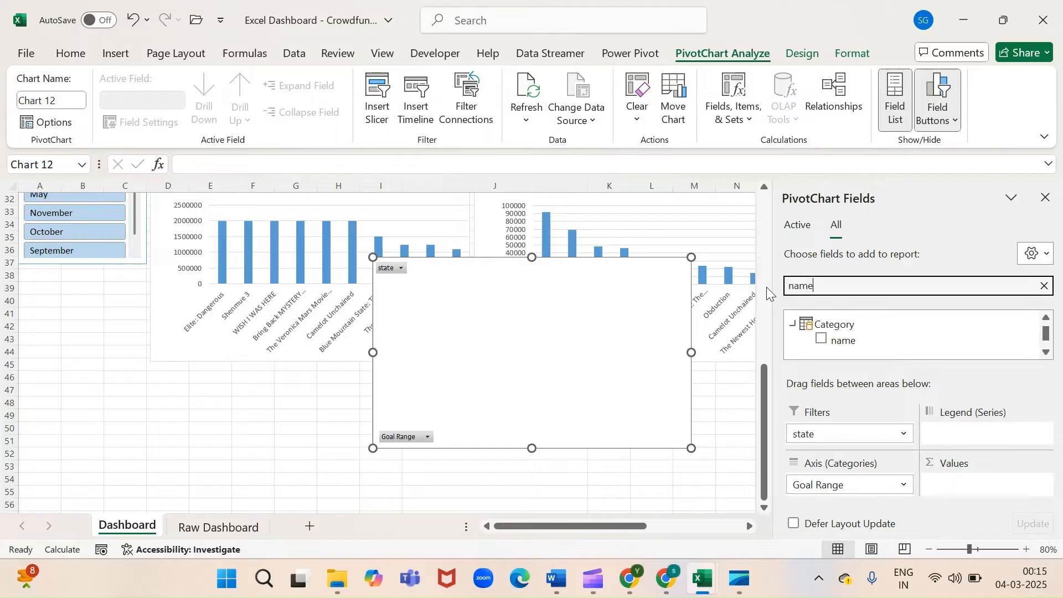
{"action": "scroll", "coordinate": [904, 339], "scroll_direction": "down", "scroll_amount": 1}
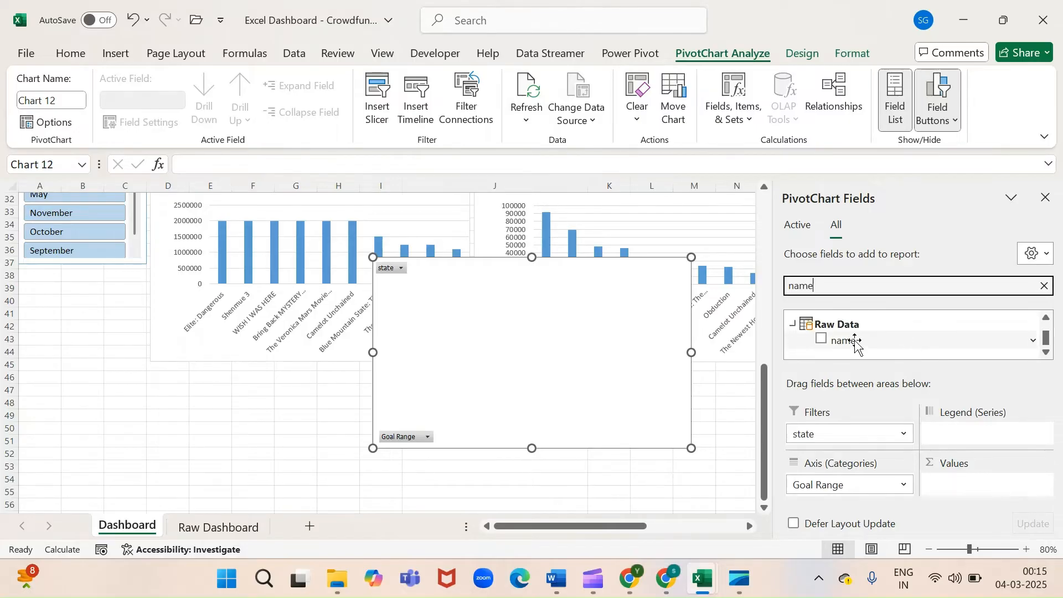
{"action": "left_click_drag", "start_coordinate": [848, 344], "coordinate": [970, 491]}
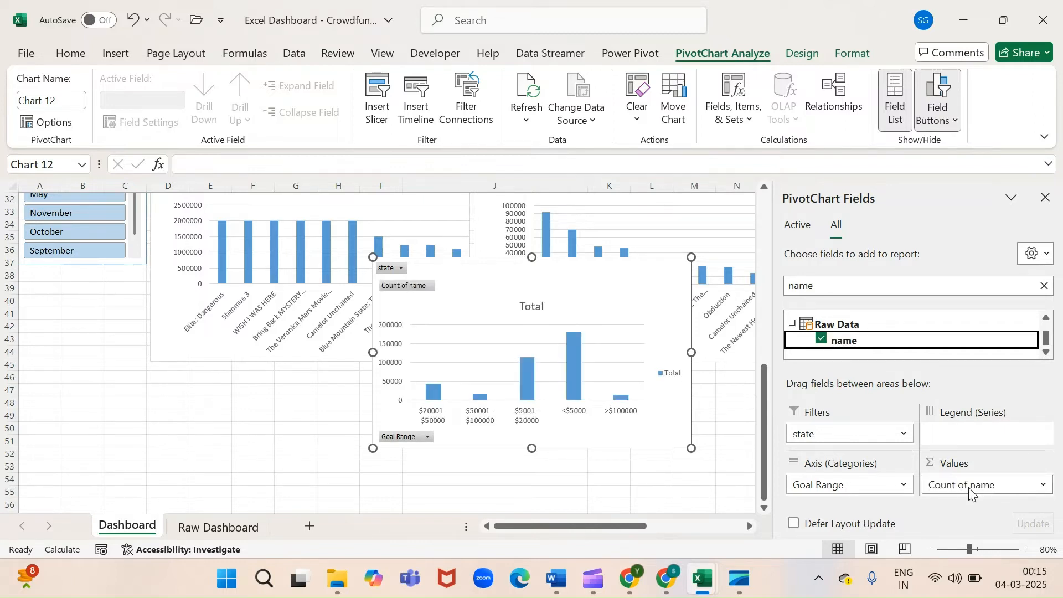
Change the new PivotChart to a pie chart and move it below the existing bar charts, starting around cell D46
{"action": "left_click", "coordinate": [677, 291]}
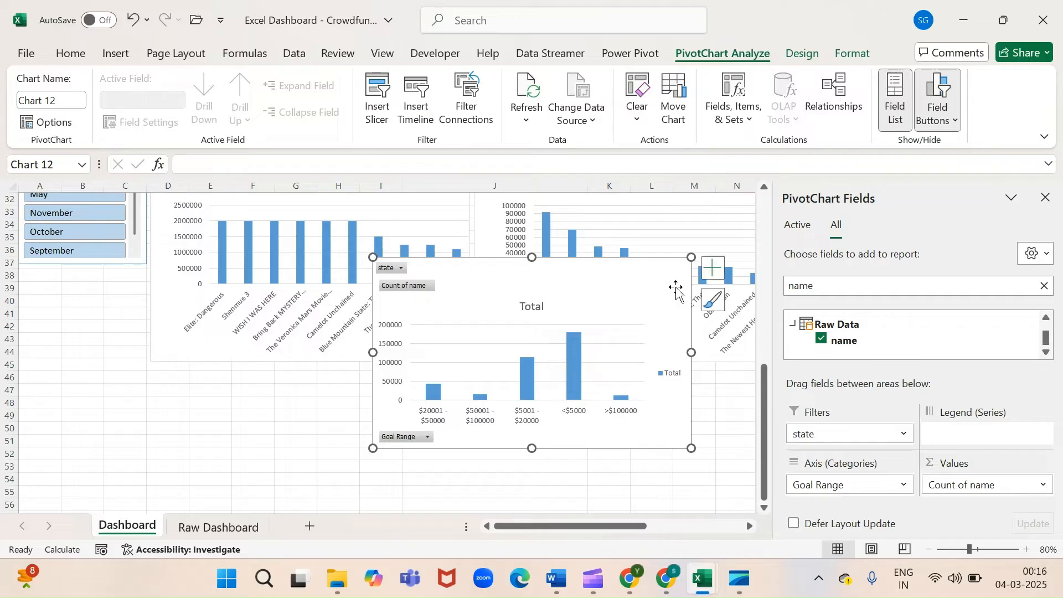
{"action": "left_click", "coordinate": [804, 56]}
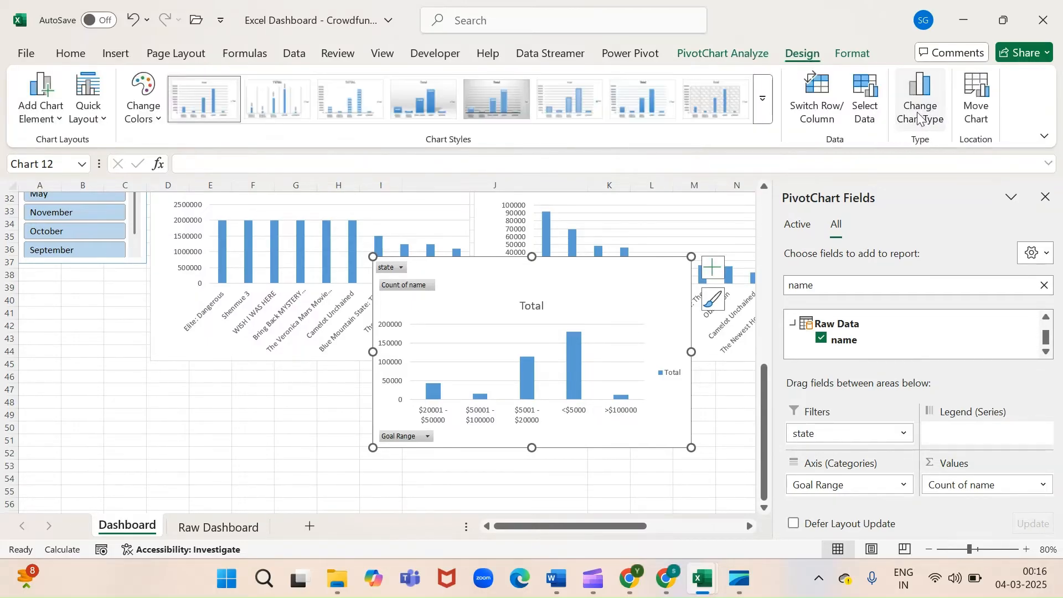
{"action": "left_click", "coordinate": [919, 118]}
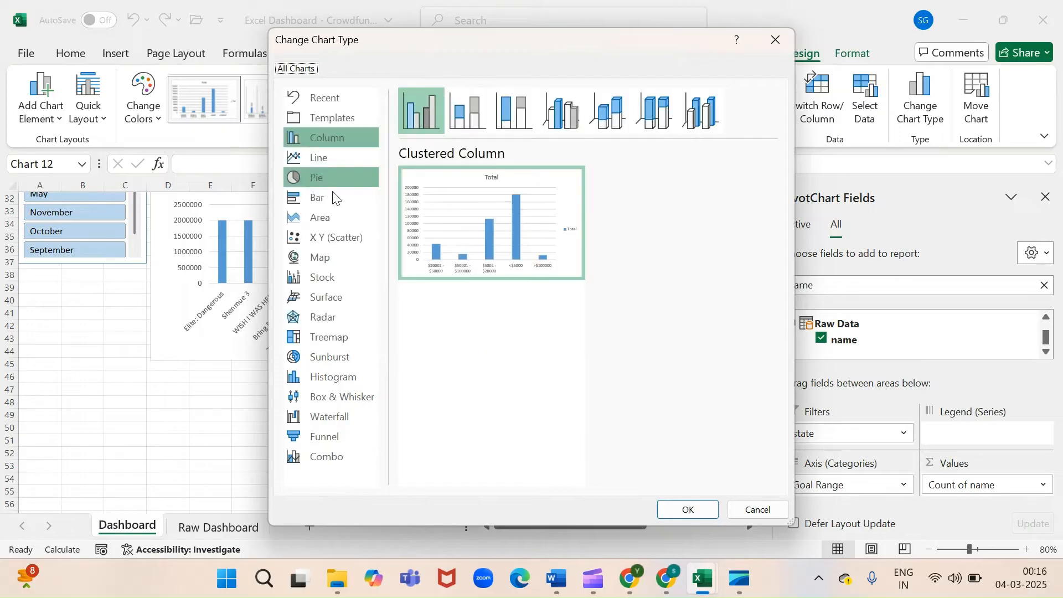
{"action": "left_click", "coordinate": [322, 179]}
{"action": "mouse_move", "coordinate": [493, 230]}
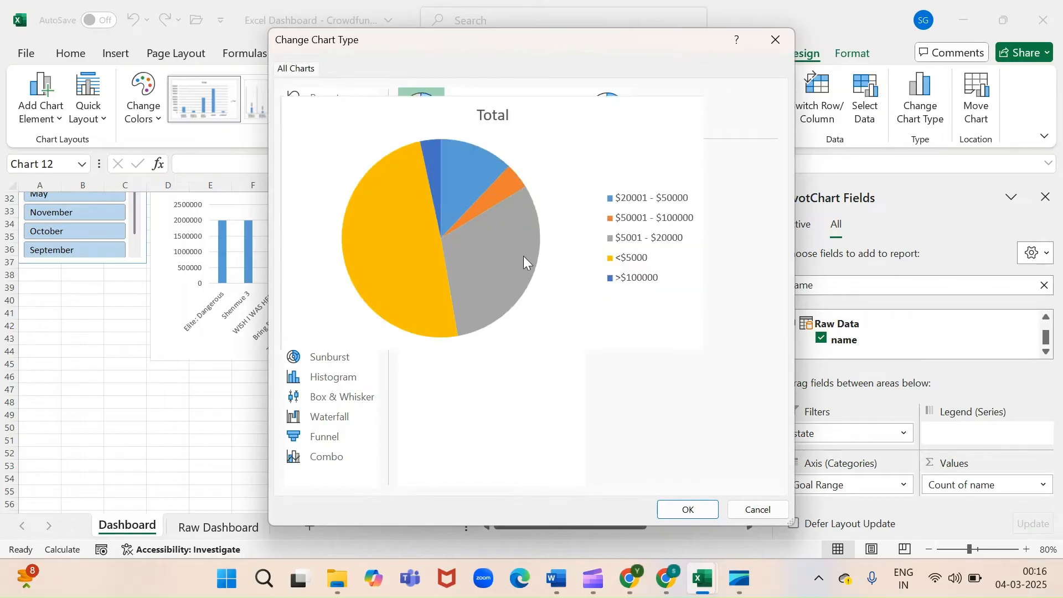
{"action": "left_click", "coordinate": [690, 509]}
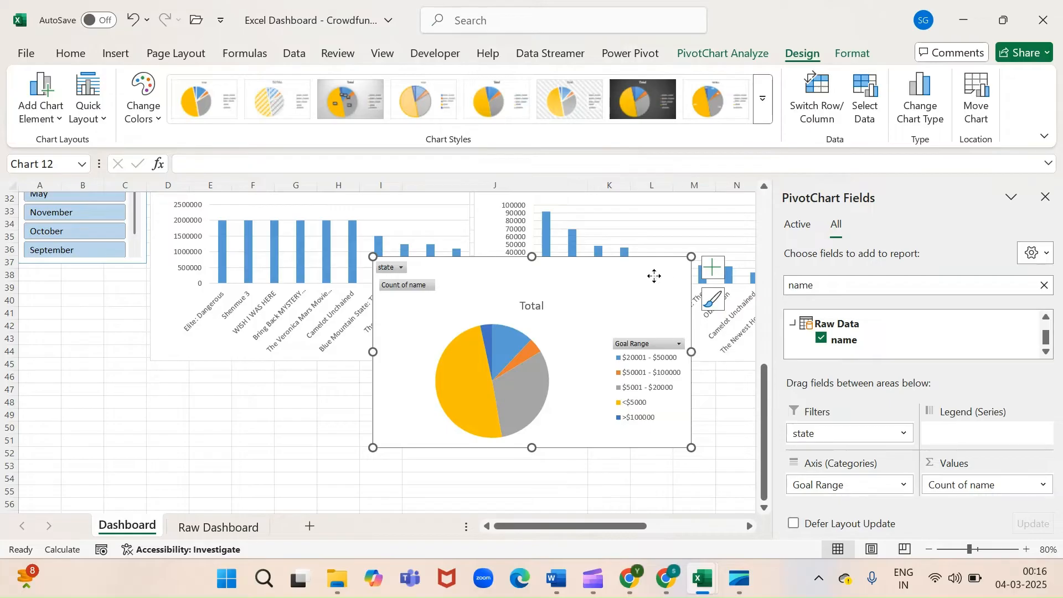
{"action": "left_click_drag", "start_coordinate": [655, 276], "coordinate": [429, 387]}
Filter the pie chart's state field to show only successful projects
{"action": "scroll", "coordinate": [429, 388], "scroll_direction": "down", "scroll_amount": 4}
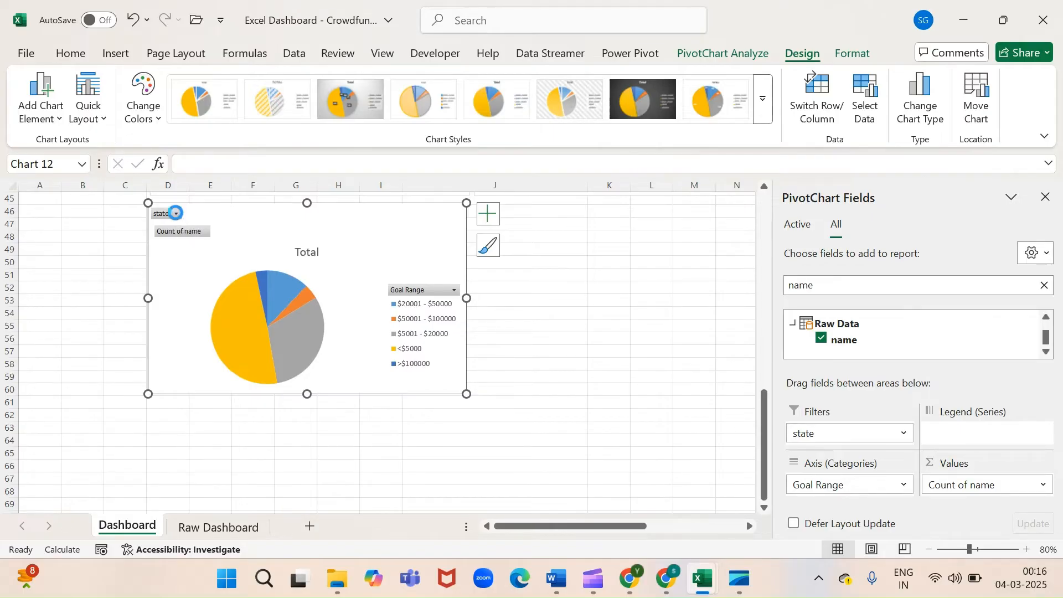
{"action": "left_click", "coordinate": [175, 212]}
{"action": "left_click", "coordinate": [12, 251]}
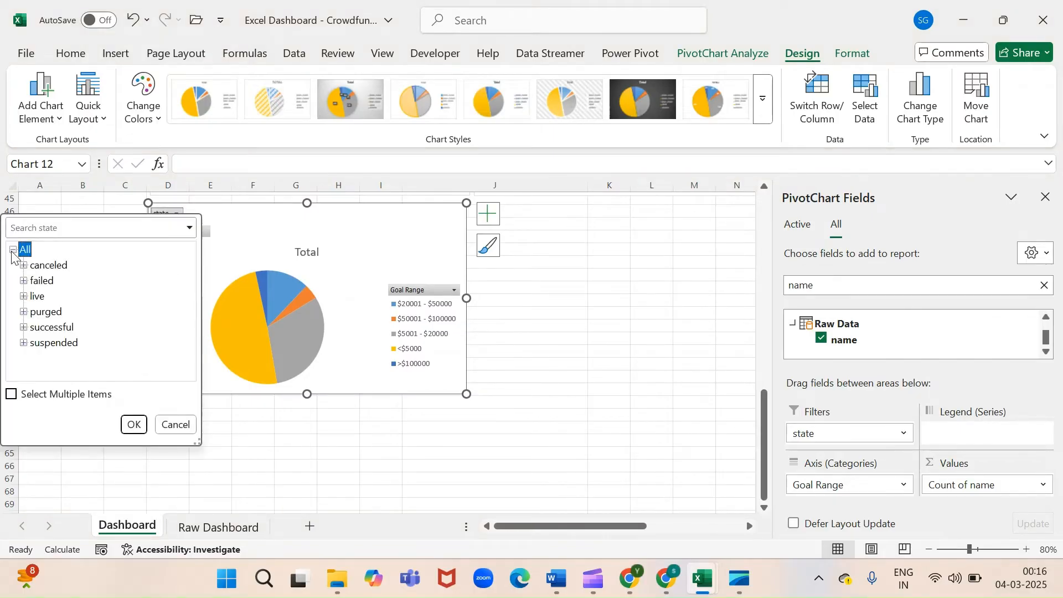
{"action": "left_click", "coordinate": [11, 395]}
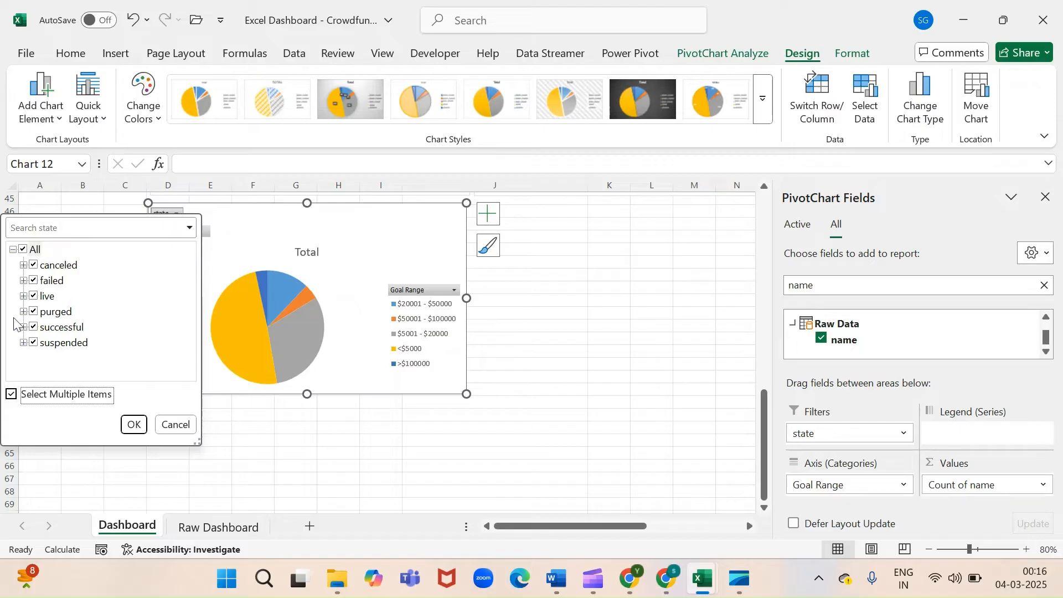
{"action": "left_click", "coordinate": [23, 249]}
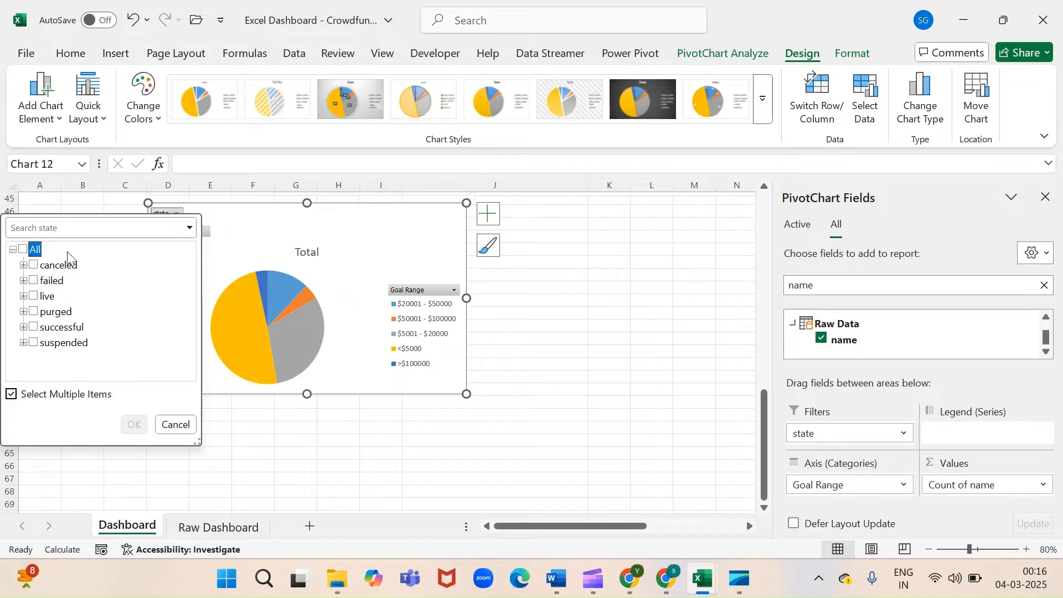
{"action": "left_click", "coordinate": [33, 326]}
{"action": "left_click", "coordinate": [133, 429]}
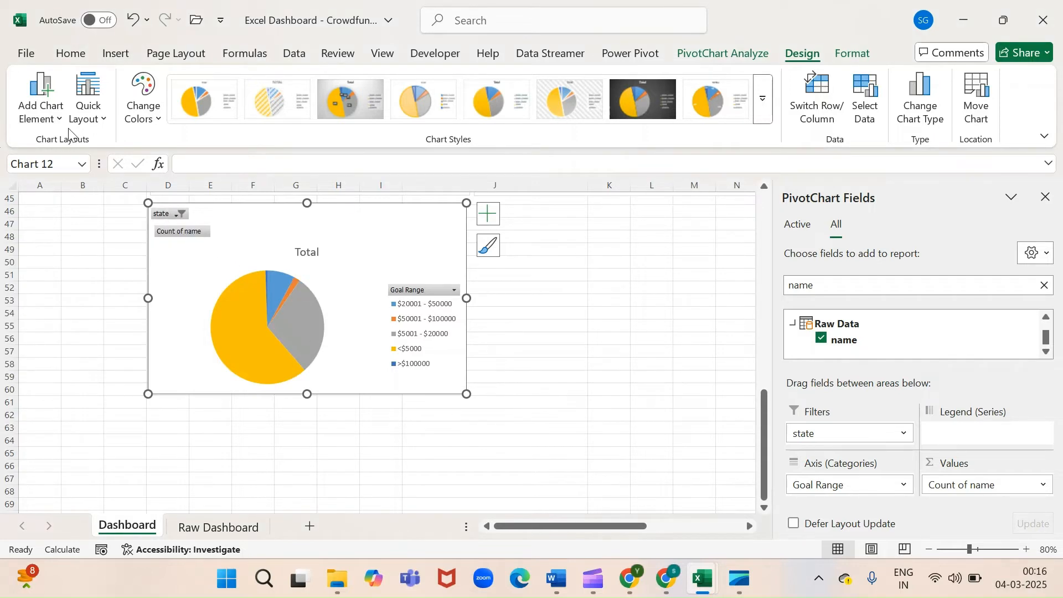
Apply the pie layout with category names and percentages as labels, and move the chart title up clear of the labels
{"action": "left_click", "coordinate": [103, 119]}
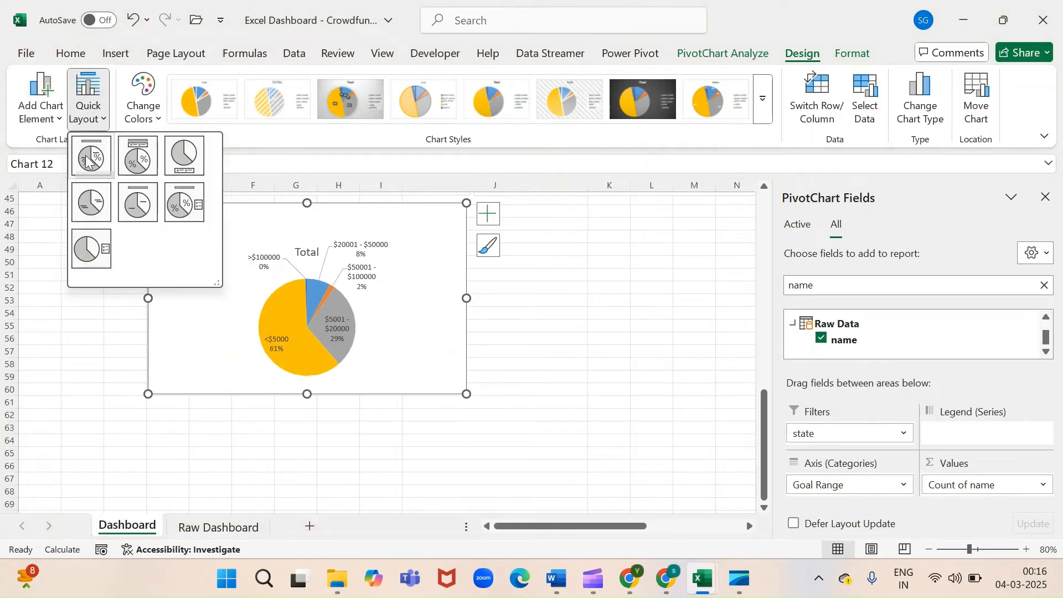
{"action": "left_click", "coordinate": [90, 164]}
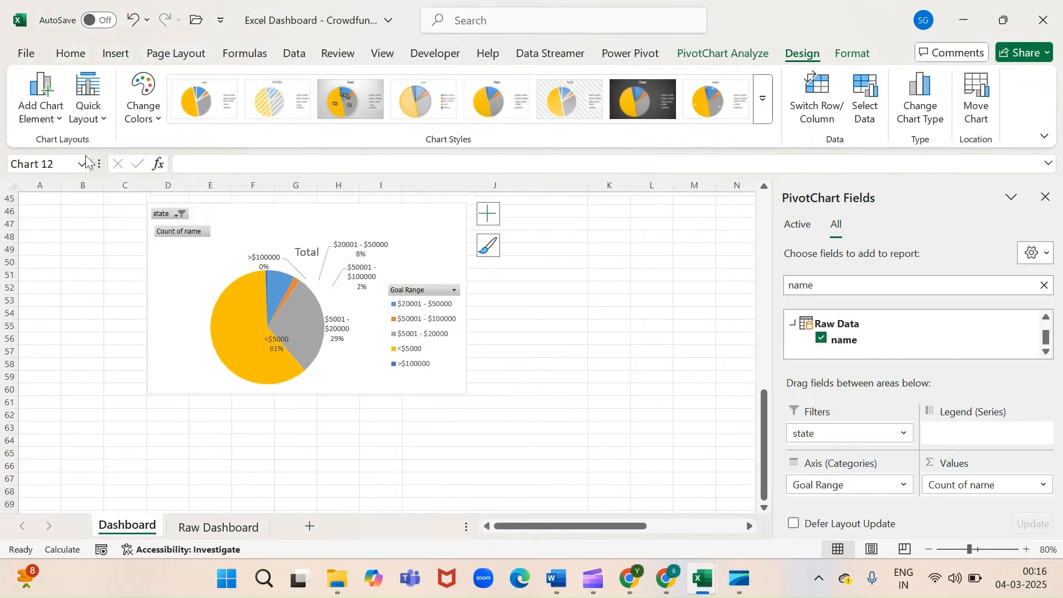
{"action": "left_click", "coordinate": [308, 254]}
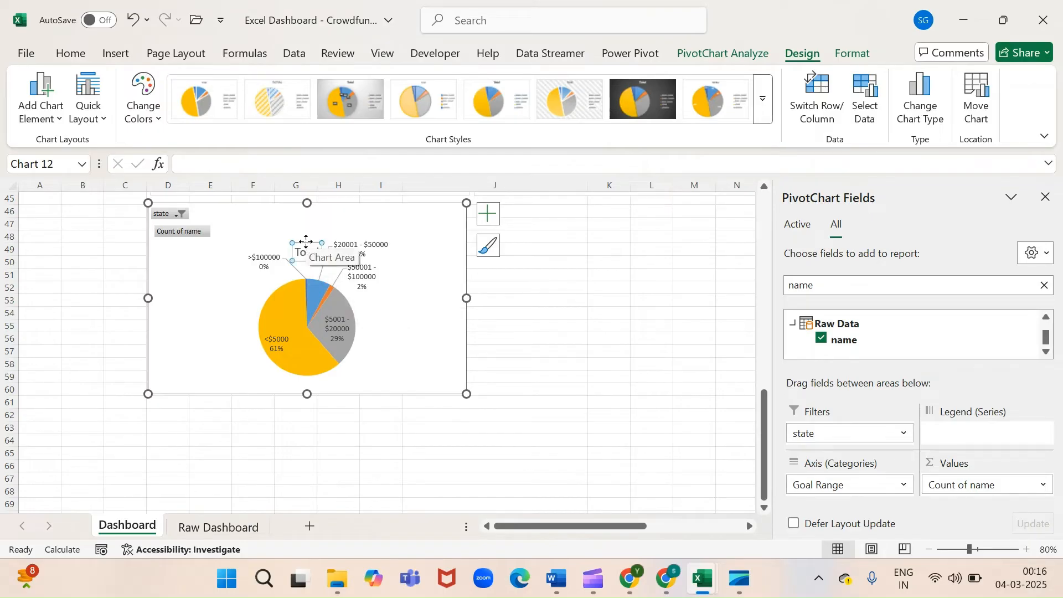
{"action": "left_click_drag", "start_coordinate": [306, 242], "coordinate": [304, 217]}
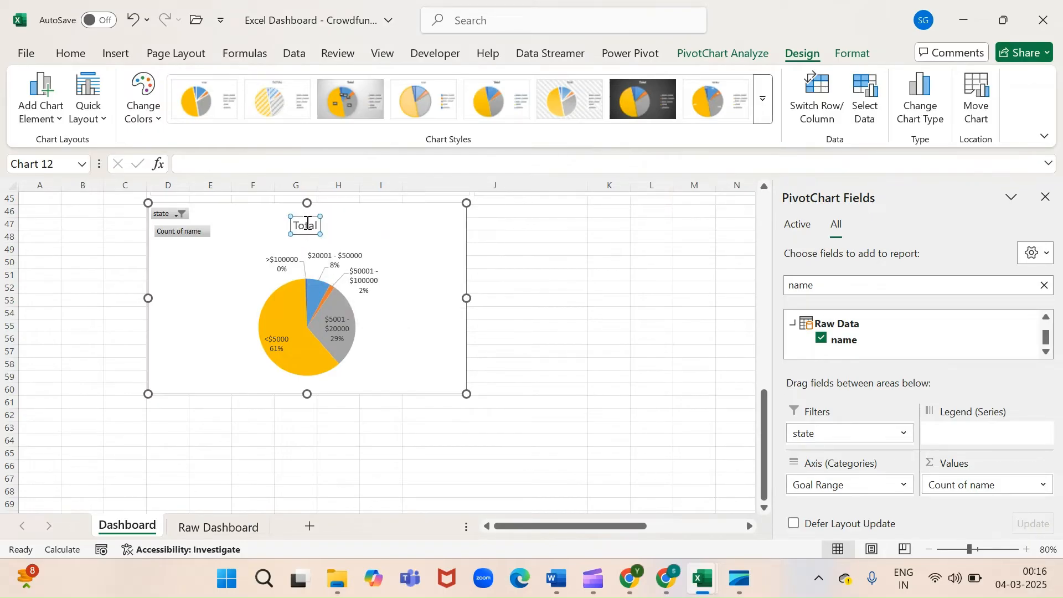
Change the pie chart's title to "Top Successfull Projects Based on Goal Range"
{"action": "double_click", "coordinate": [308, 225]}
{"action": "type", "text": "Top Successf"}
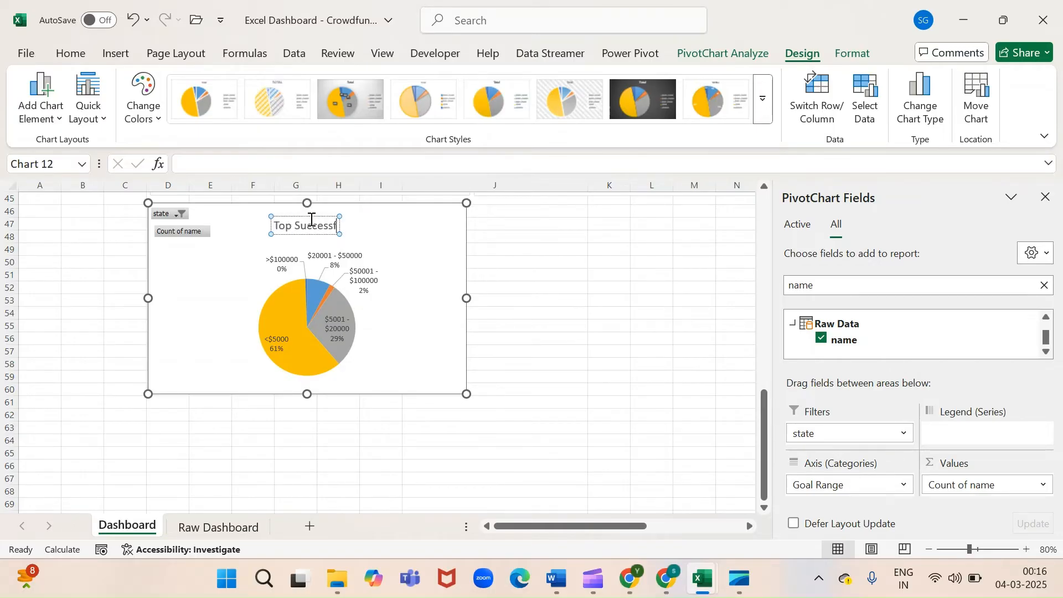
{"action": "type", "text": "ull Pr"}
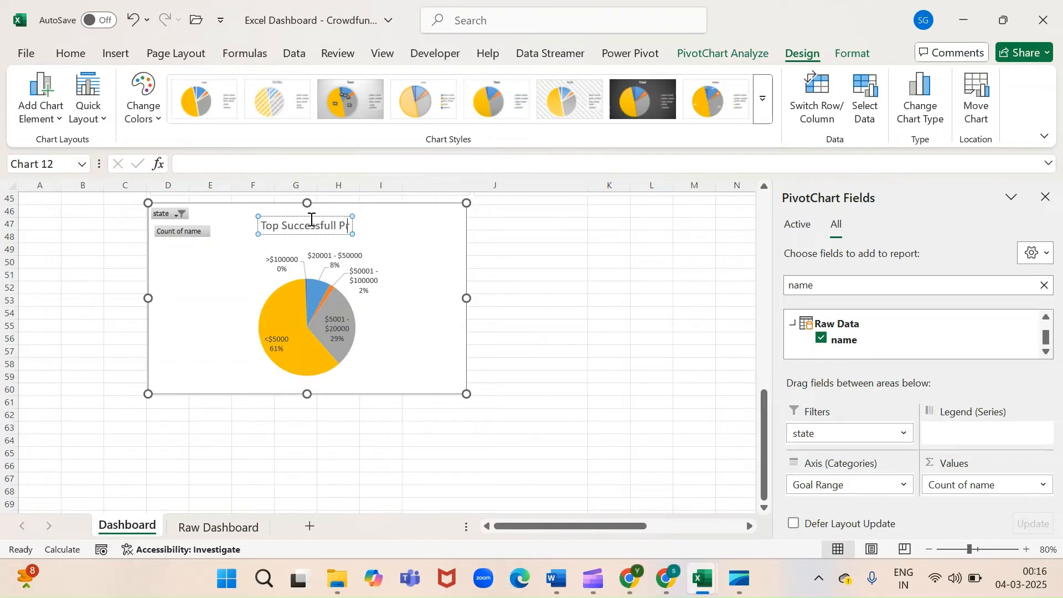
{"action": "type", "text": "ojects Baserd on G"}
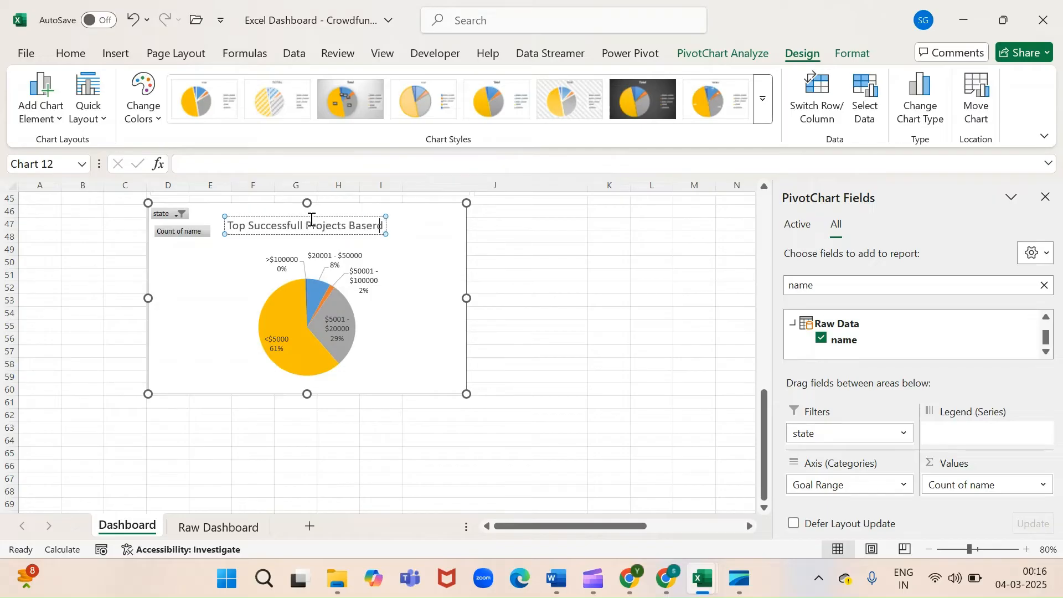
{"action": "key", "text": "BackSpace"}
{"action": "key", "text": "BackSpace"}
{"action": "key", "text": "BackSpace"}
{"action": "key", "text": "BackSpace"}
{"action": "key", "text": "BackSpace"}
{"action": "key", "text": "BackSpace"}
{"action": "key", "text": "BackSpace"}
{"action": "type", "text": "d on"}
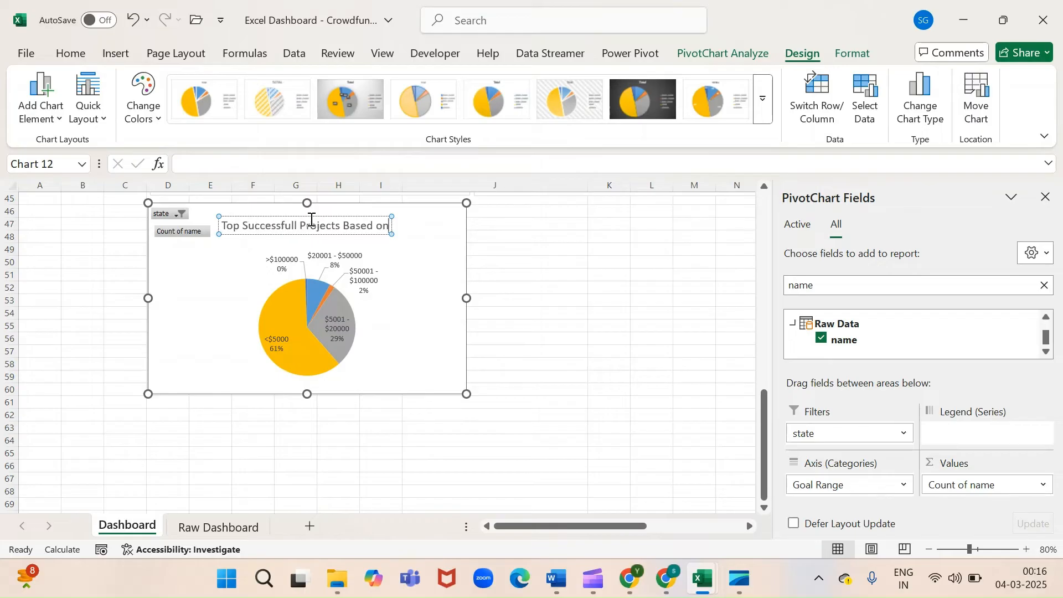
{"action": "type", "text": " Goal Ran"}
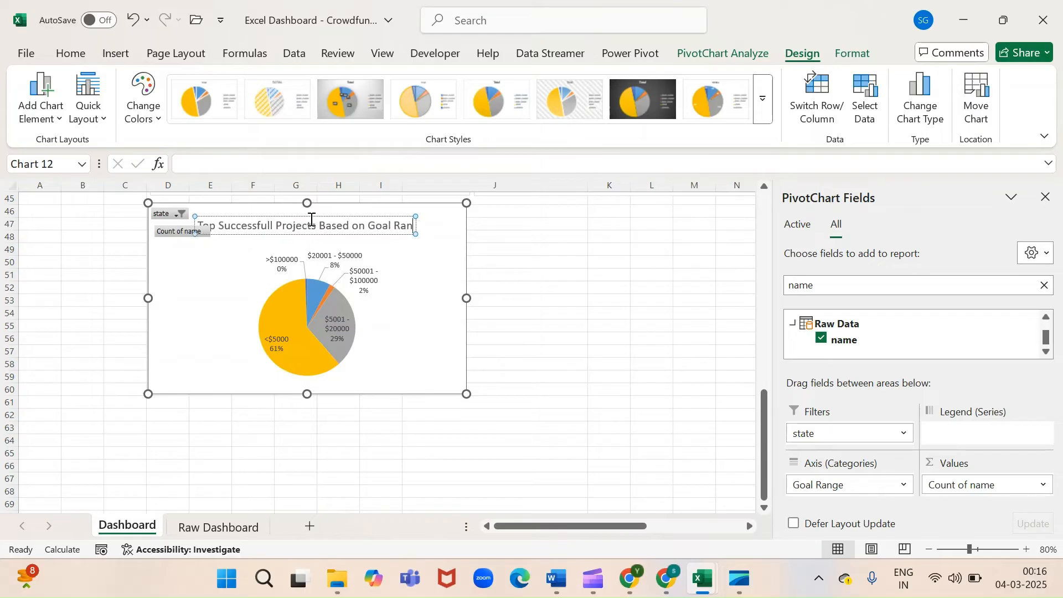
{"action": "type", "text": "ge"}
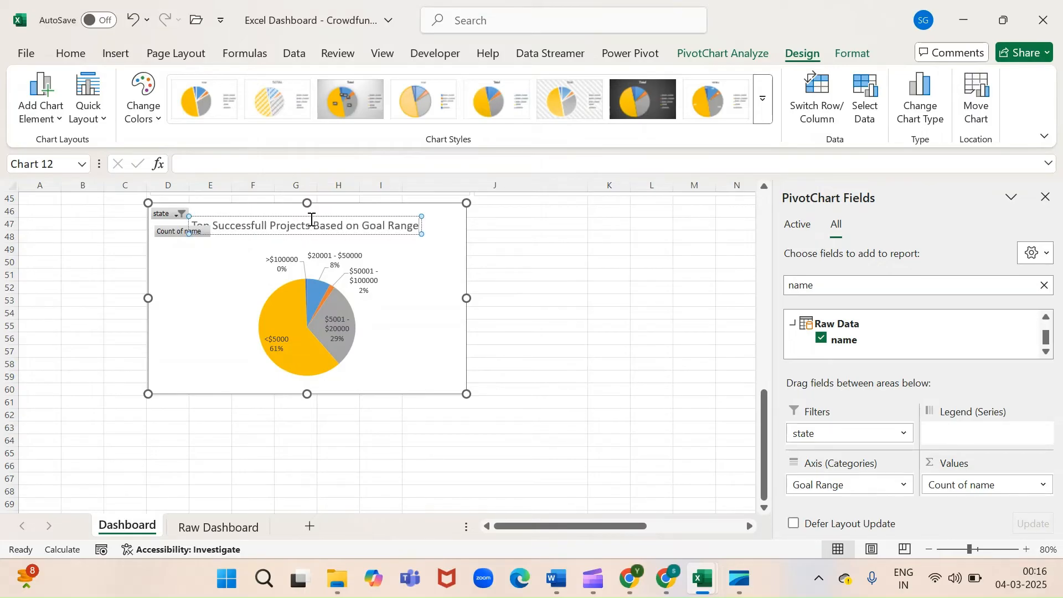
Hide all field buttons on the goal range pie chart
{"action": "right_click", "coordinate": [175, 233]}
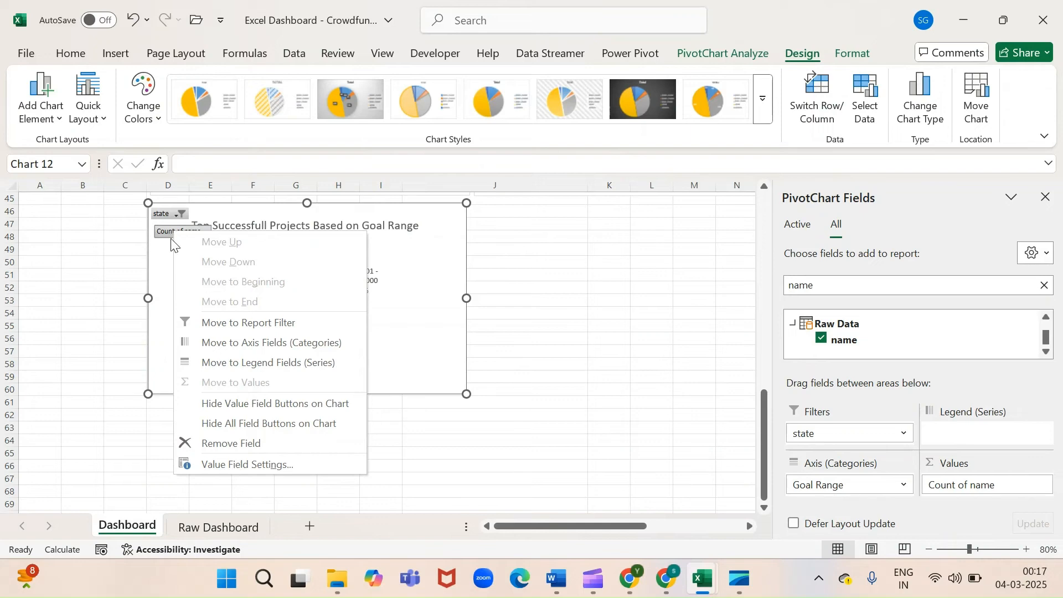
{"action": "left_click", "coordinate": [277, 426]}
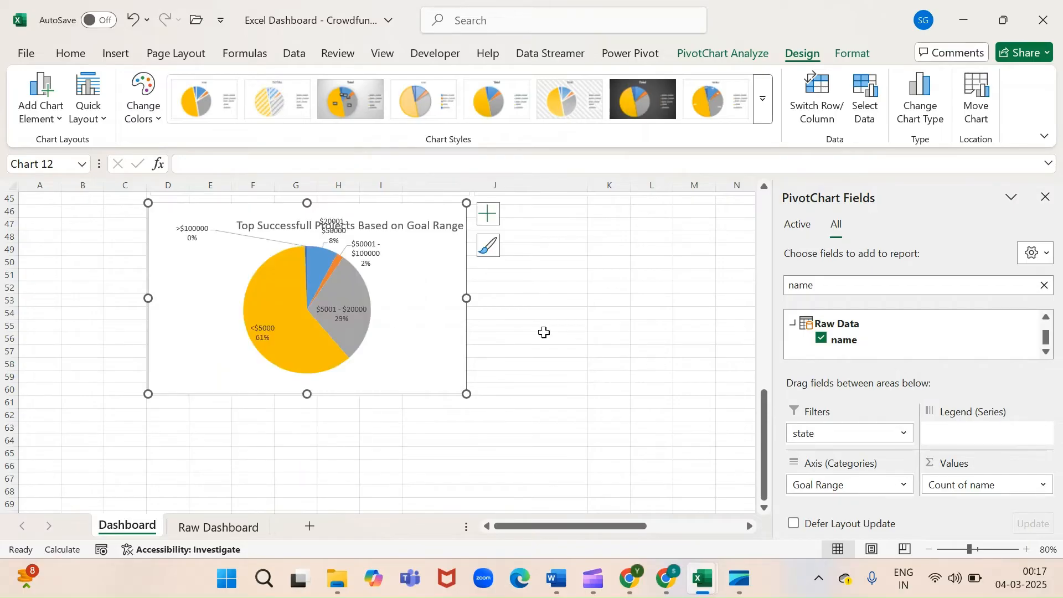
{"action": "left_click", "coordinate": [544, 332]}
Move the goal range pie chart's title up and centre it above the chart, clear of the data labels
{"action": "left_click", "coordinate": [367, 299]}
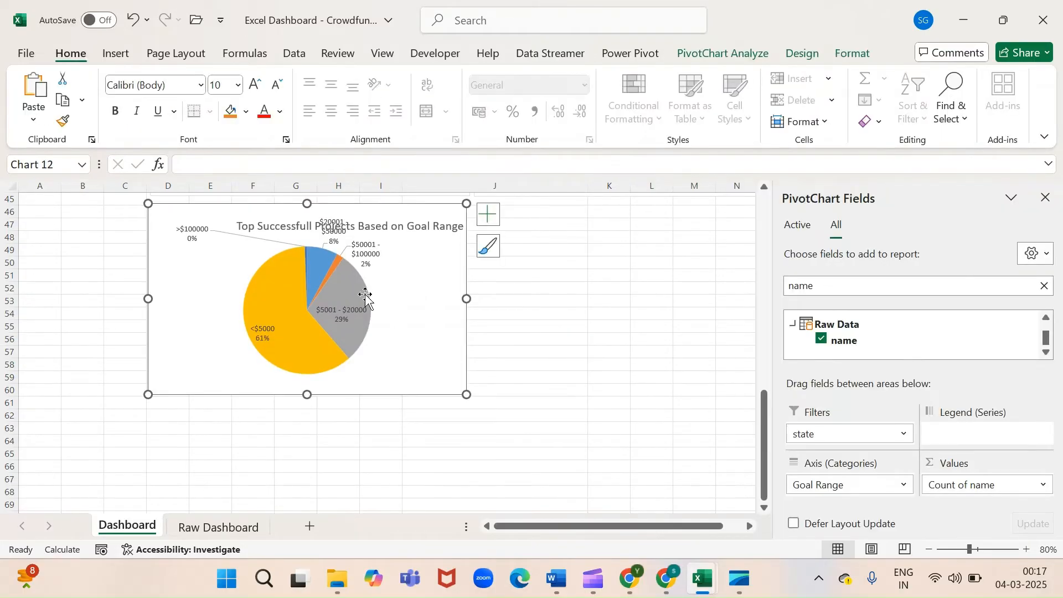
{"action": "left_click", "coordinate": [394, 287]}
{"action": "left_click", "coordinate": [344, 351]}
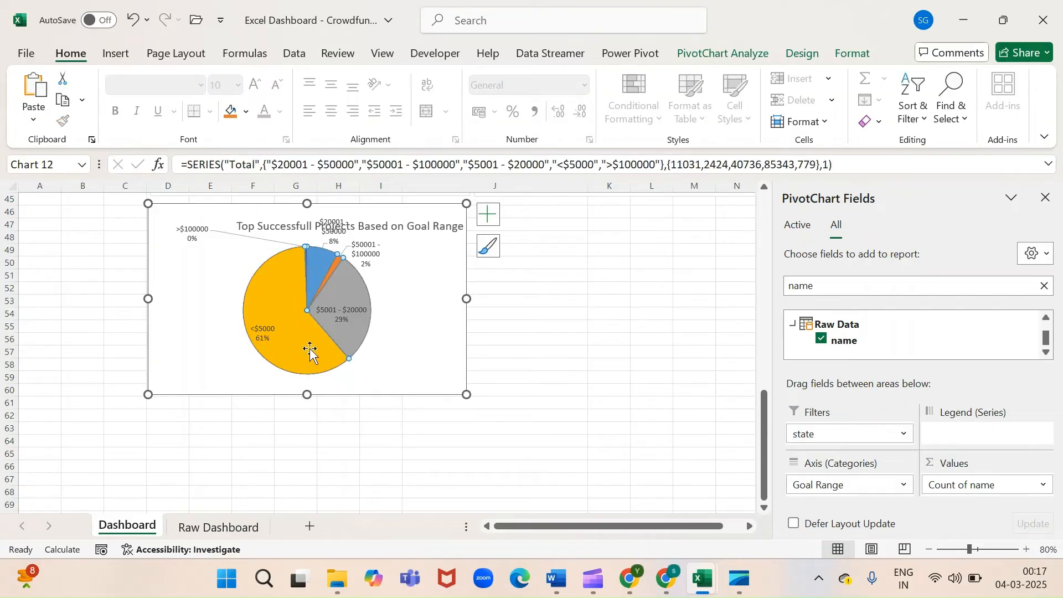
{"action": "left_click", "coordinate": [201, 289]}
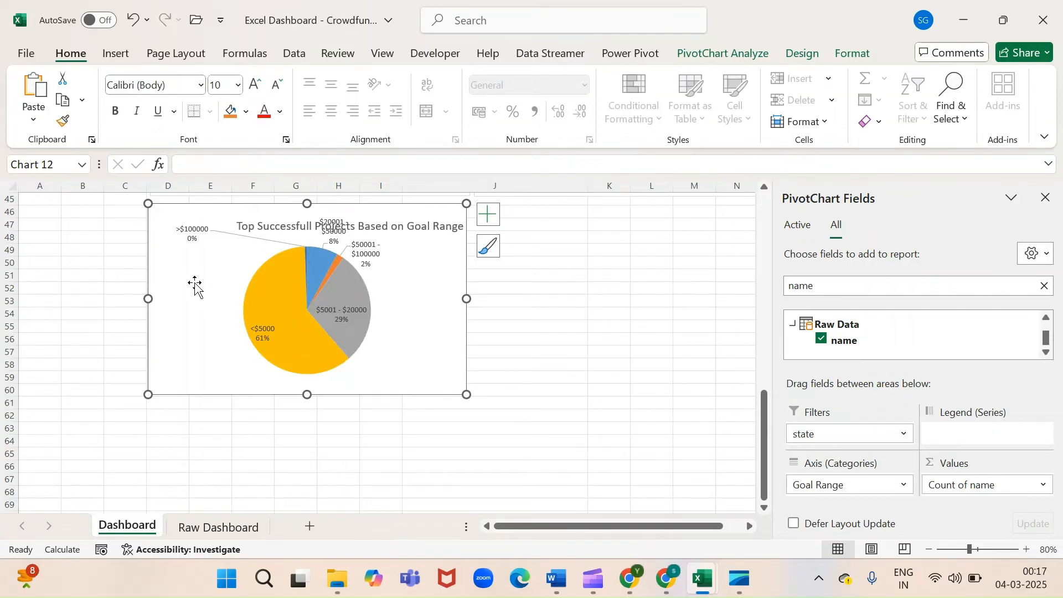
{"action": "left_click", "coordinate": [264, 228]}
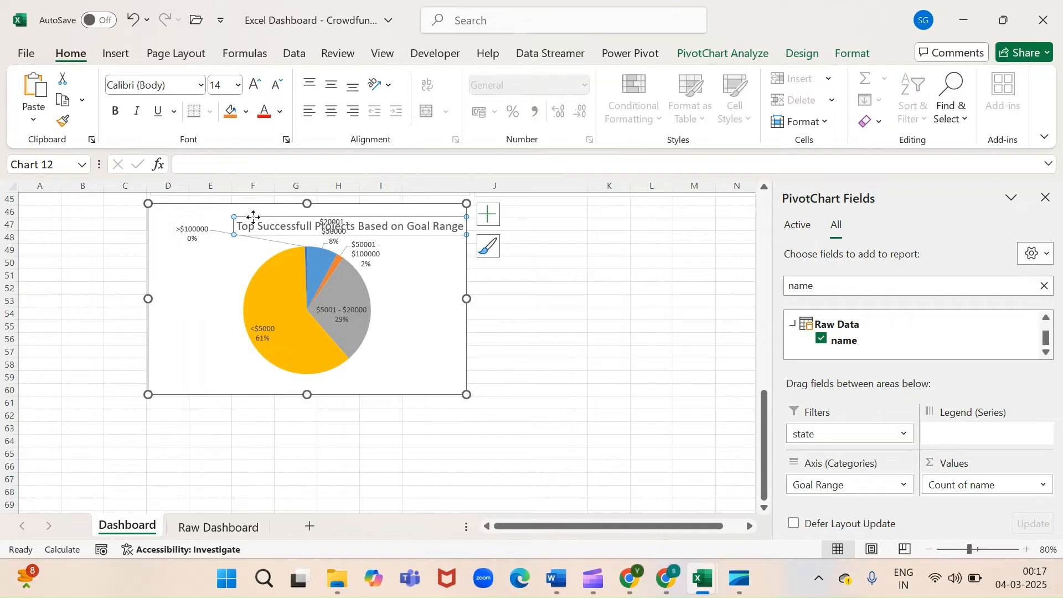
{"action": "left_click_drag", "start_coordinate": [253, 217], "coordinate": [209, 208]}
{"action": "left_click", "coordinate": [381, 310]}
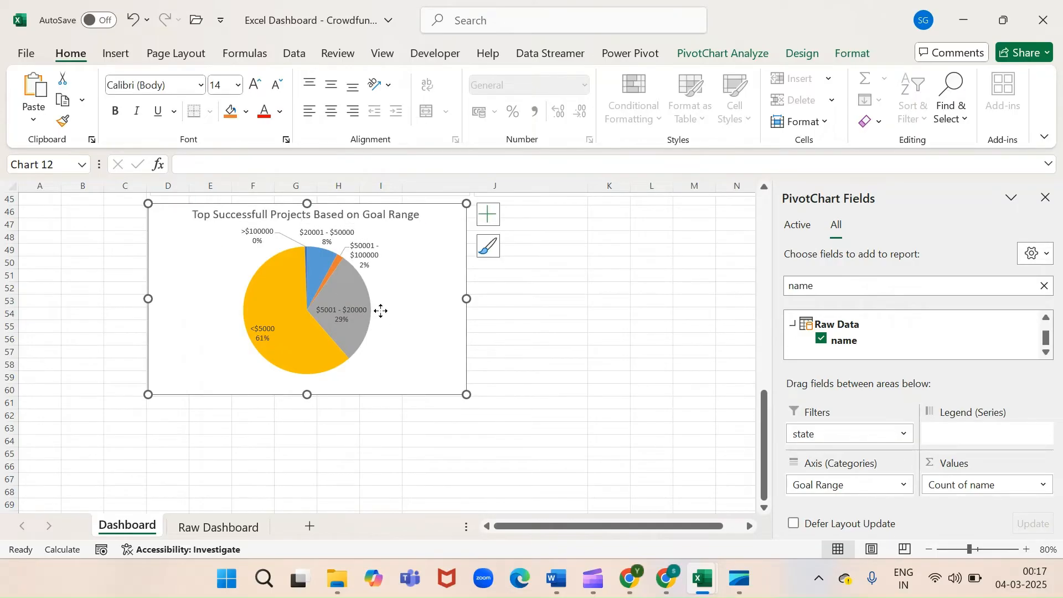
Position the goal range pie chart directly beneath the column chart that starts at column D, aligning their side edges
{"action": "mouse_move", "coordinate": [382, 294]}
{"action": "left_mouse_down"}
{"action": "mouse_move", "coordinate": [382, 307]}
{"action": "mouse_move", "coordinate": [364, 287]}
{"action": "left_mouse_up"}
{"action": "scroll", "coordinate": [363, 288], "scroll_direction": "up", "scroll_amount": 3}
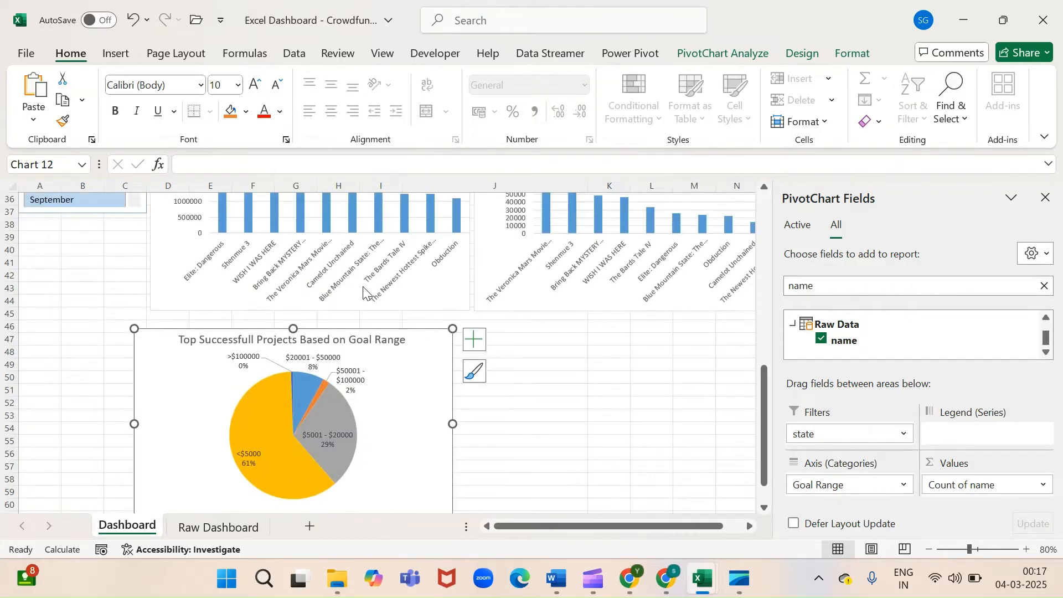
{"action": "left_click", "coordinate": [388, 331]}
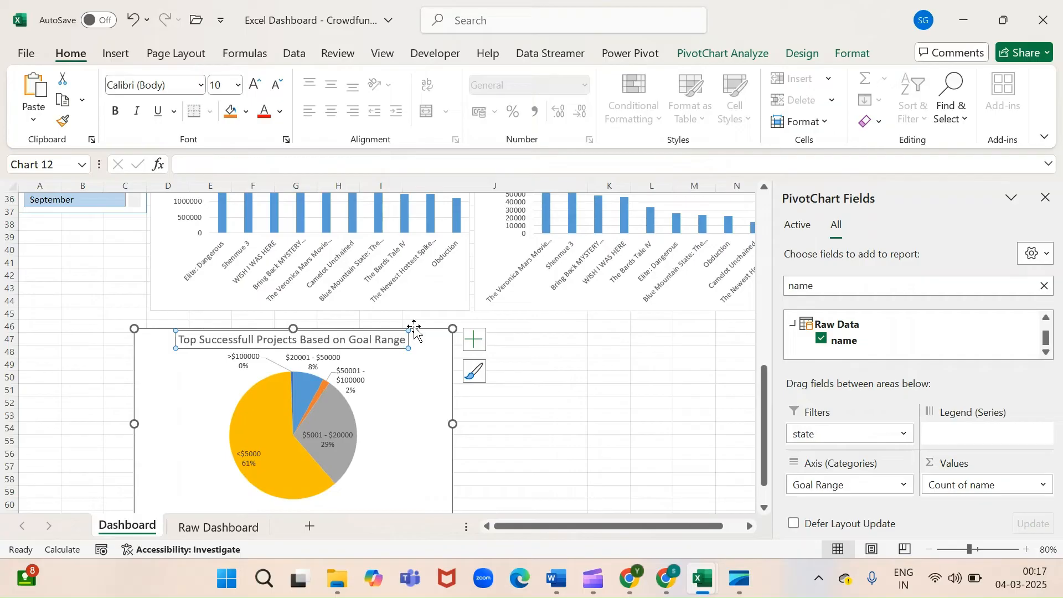
{"action": "left_click_drag", "start_coordinate": [427, 392], "coordinate": [442, 377]}
{"action": "left_click", "coordinate": [556, 386]}
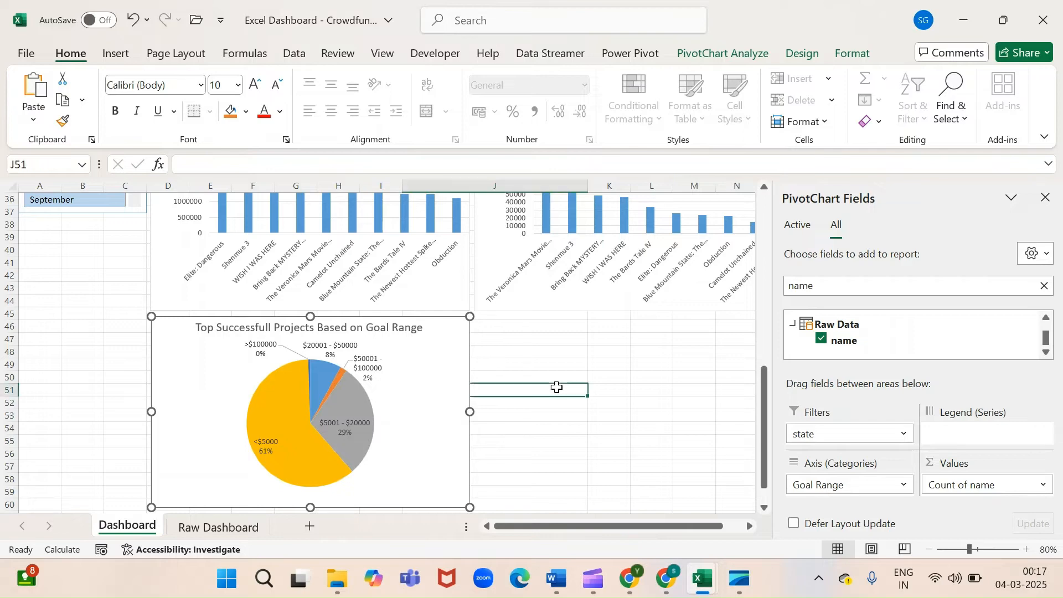
Open the Year slicer's report connections and enlarge the dialog to show most of the list
{"action": "scroll", "coordinate": [556, 387], "scroll_direction": "up", "scroll_amount": 10}
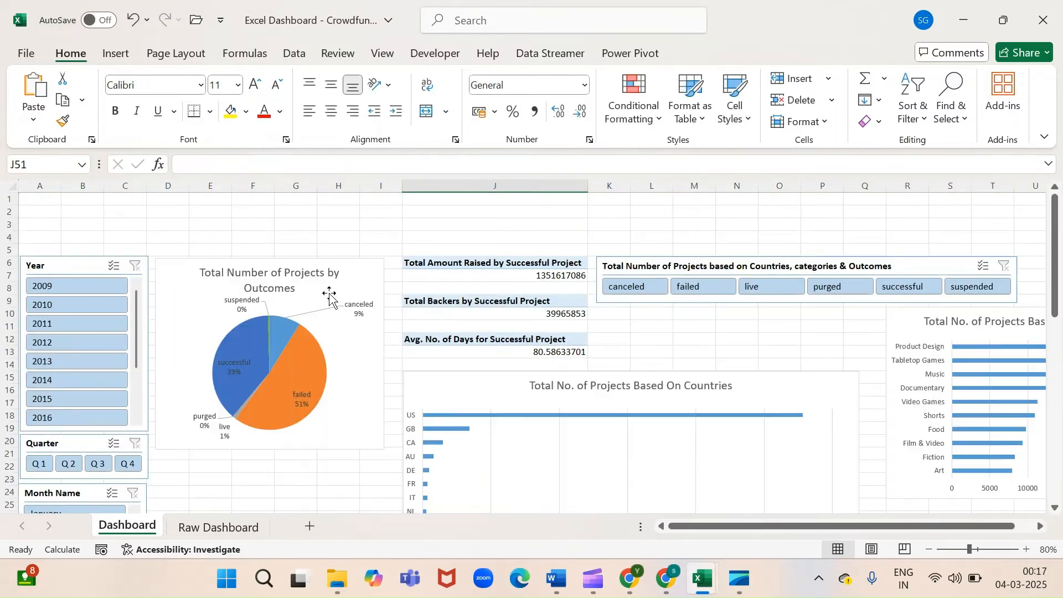
{"action": "left_click", "coordinate": [84, 259]}
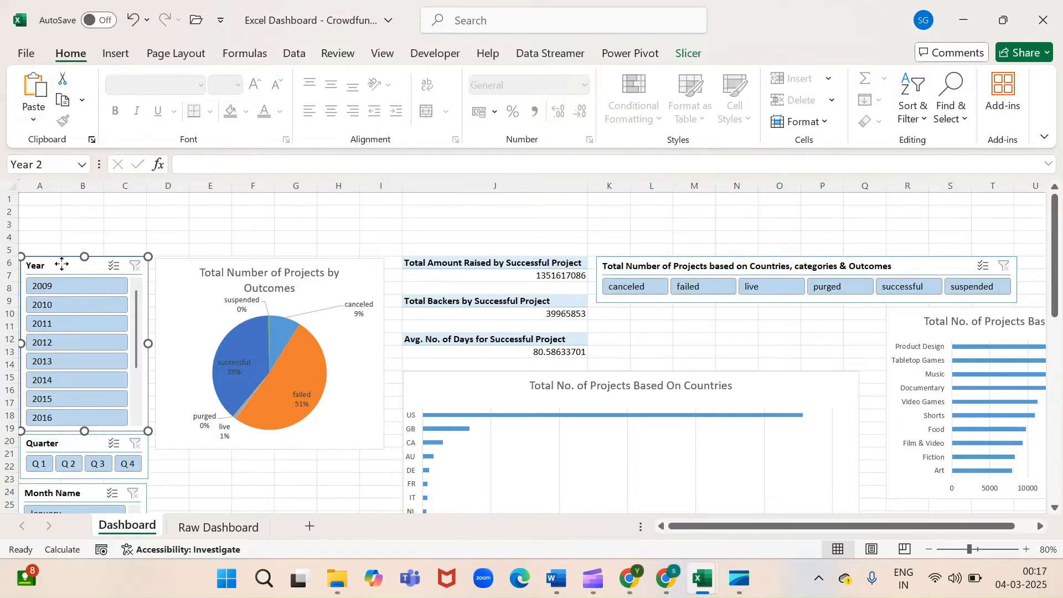
{"action": "right_click", "coordinate": [62, 266]}
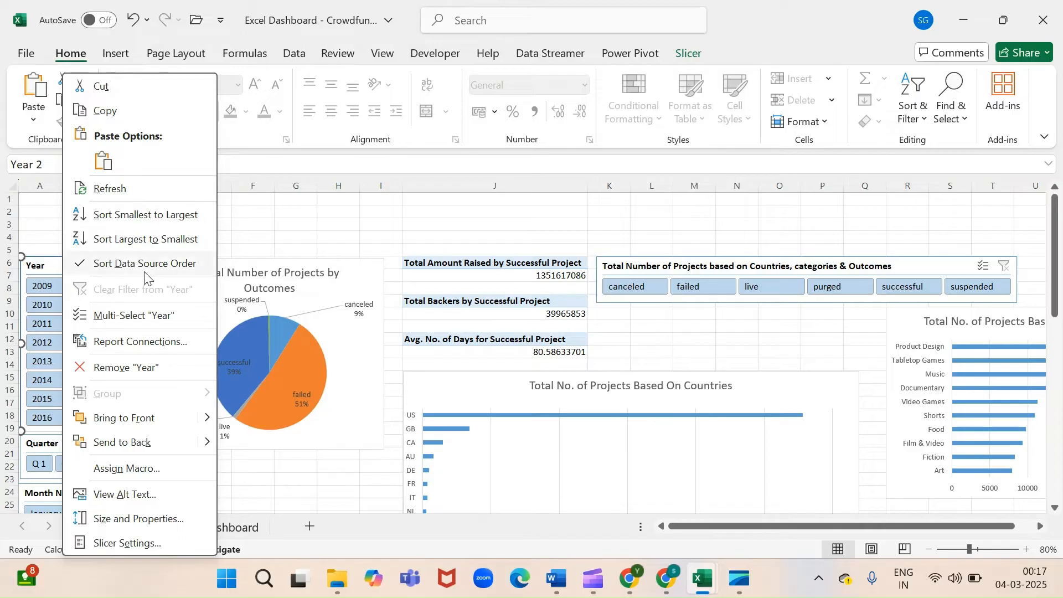
{"action": "left_click", "coordinate": [126, 348]}
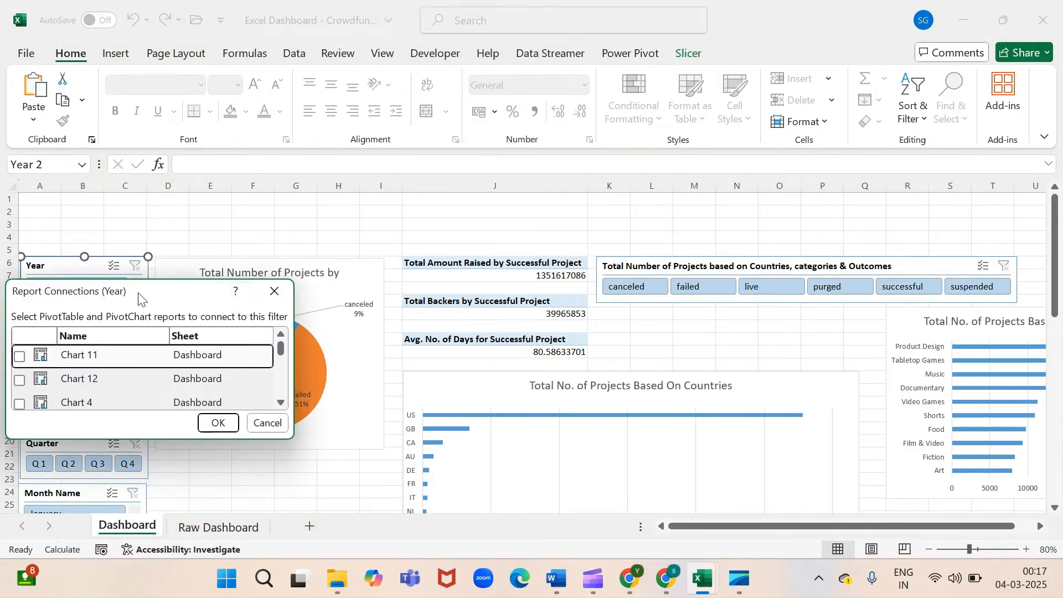
{"action": "left_click_drag", "start_coordinate": [142, 295], "coordinate": [344, 150]}
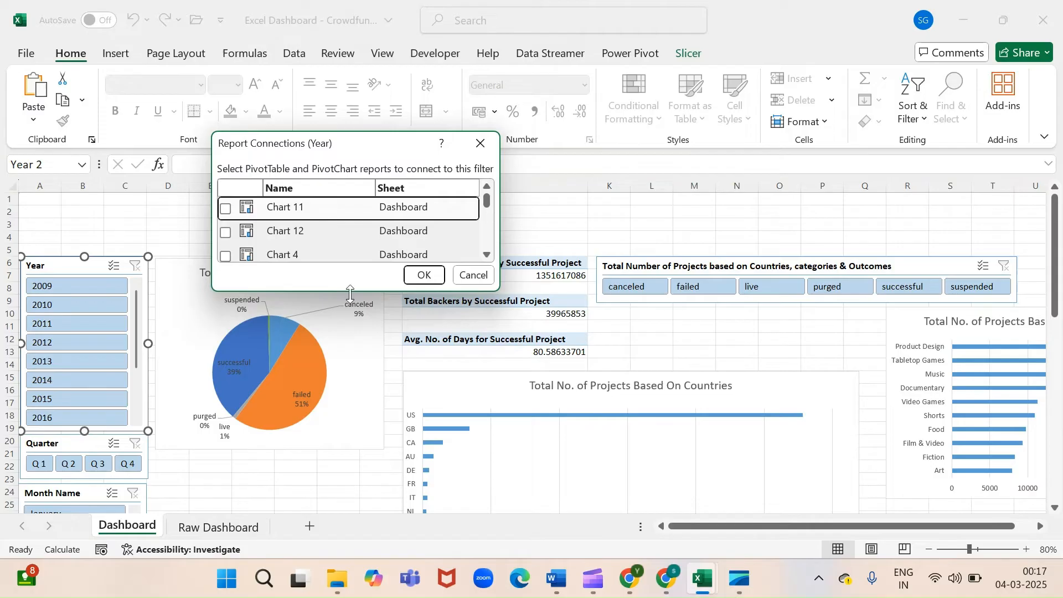
{"action": "left_click_drag", "start_coordinate": [350, 294], "coordinate": [381, 522]}
{"action": "left_click_drag", "start_coordinate": [504, 429], "coordinate": [667, 429]}
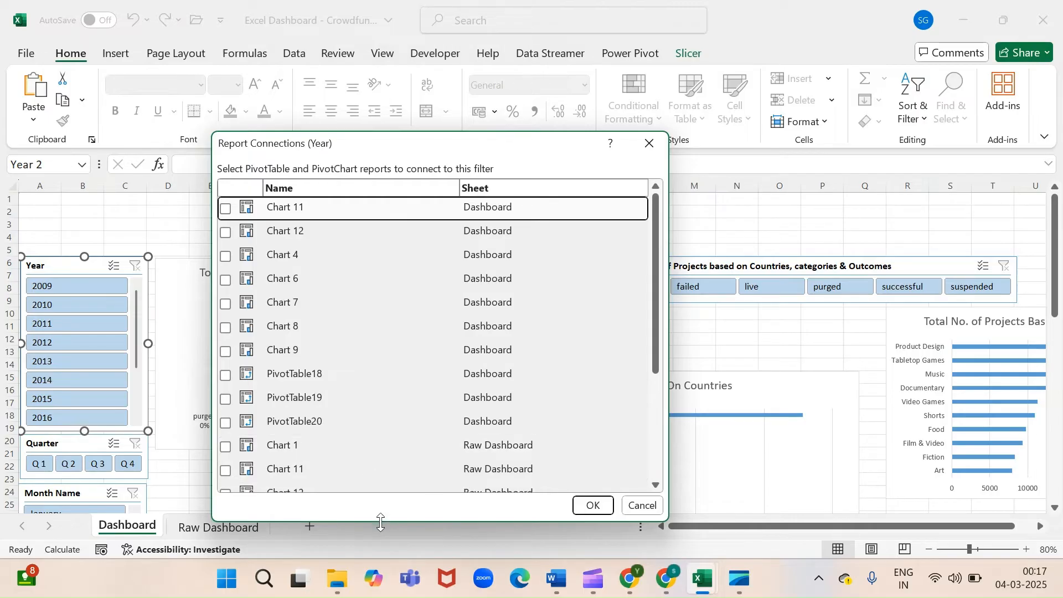
{"action": "left_click_drag", "start_coordinate": [381, 522], "coordinate": [382, 574]}
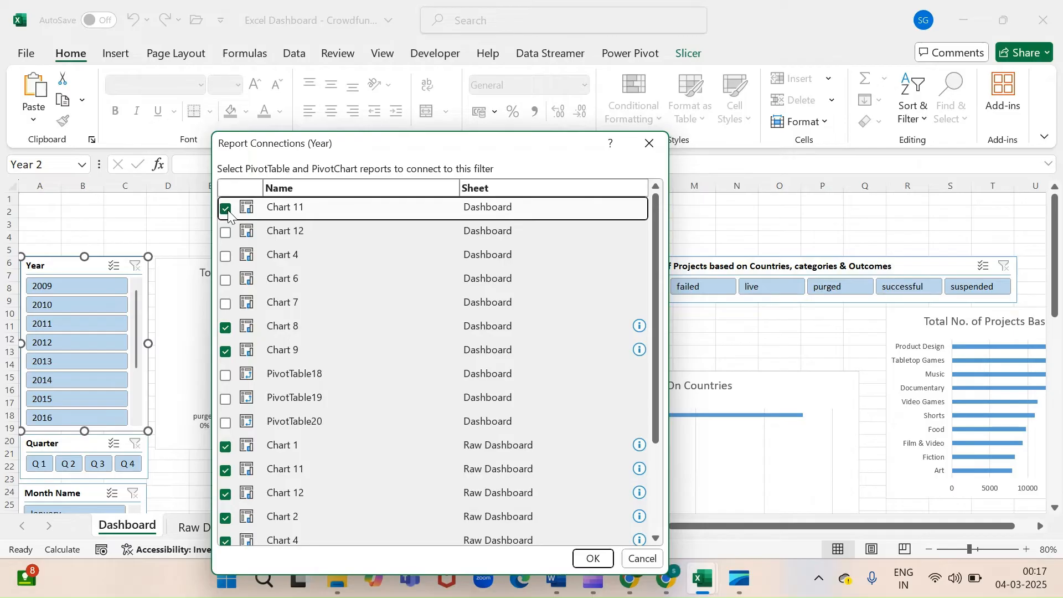
Connect the Year slicer to Chart 11, Chart 12, Chart 4, Chart 6 and Chart 7 on the Dashboard sheet
{"action": "key", "text": "Down"}
{"action": "key", "text": "space"}
{"action": "key", "text": "Down"}
{"action": "key", "text": "space"}
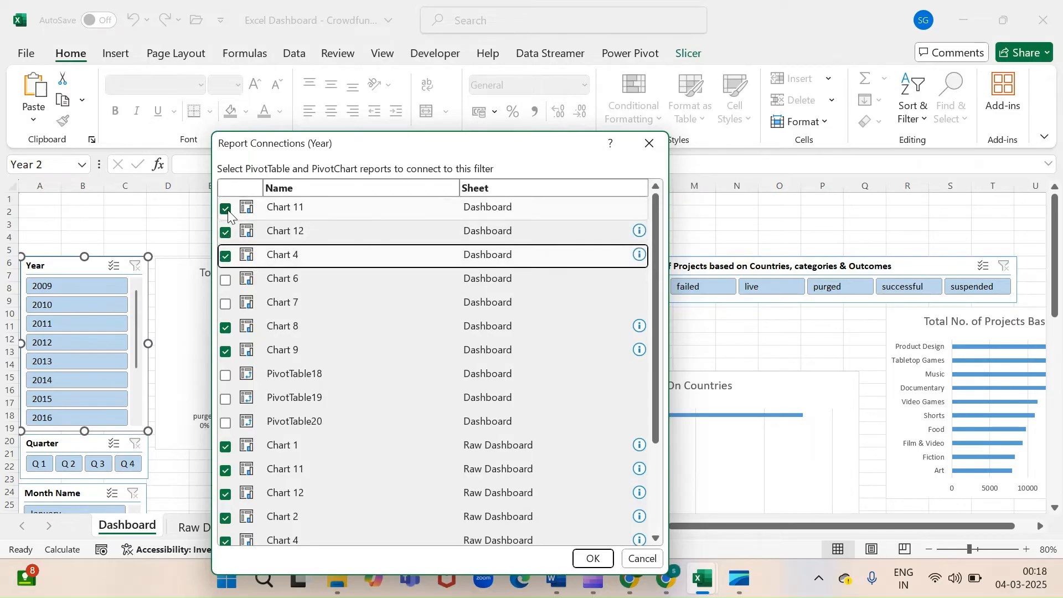
{"action": "key", "text": "Down"}
{"action": "key", "text": "space"}
{"action": "key", "text": "Down"}
{"action": "key", "text": "space"}
Connect the Year slicer to PivotTable18, PivotTable19 and PivotTable20 on the Dashboard sheet
{"action": "key", "text": "Down"}
{"action": "key", "text": "Down"}
{"action": "key", "text": "Down"}
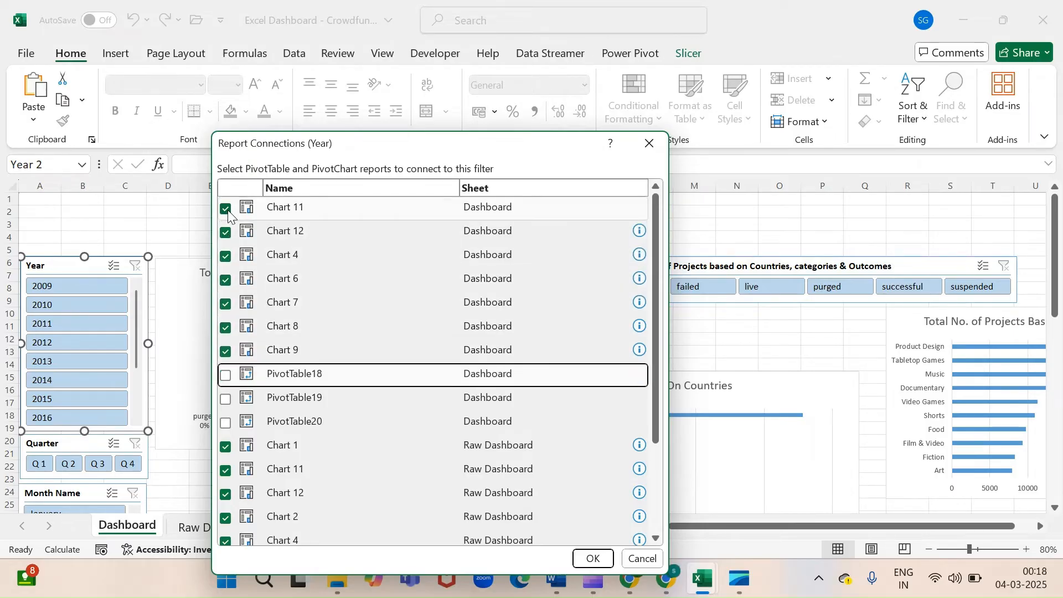
{"action": "key", "text": "Down"}
{"action": "key", "text": "Down"}
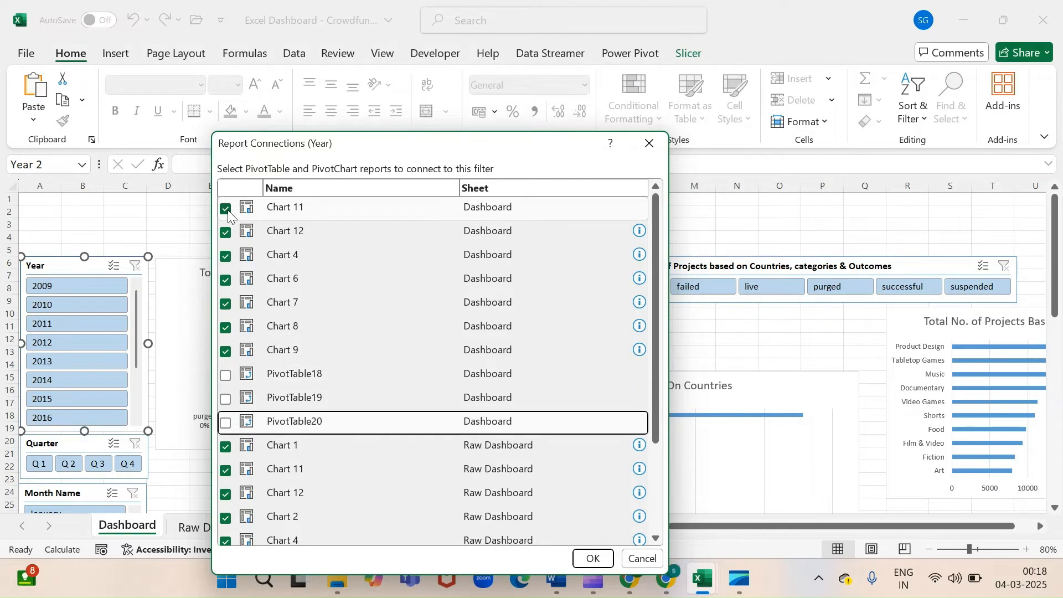
{"action": "key", "text": "Up"}
{"action": "key", "text": "Up"}
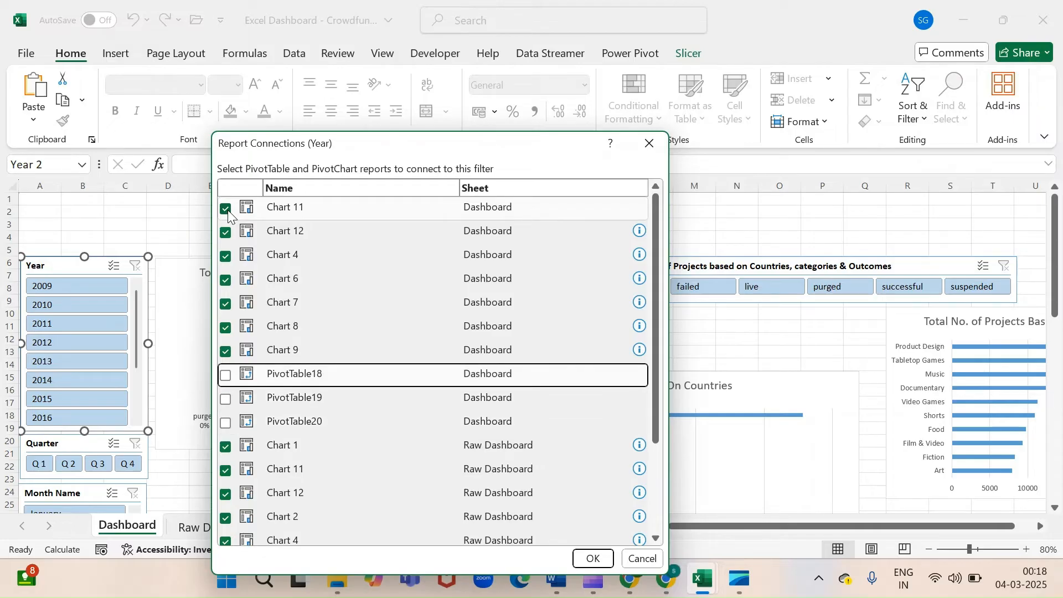
{"action": "key", "text": "space"}
{"action": "key", "text": "Down"}
{"action": "key", "text": "space"}
{"action": "key", "text": "Down"}
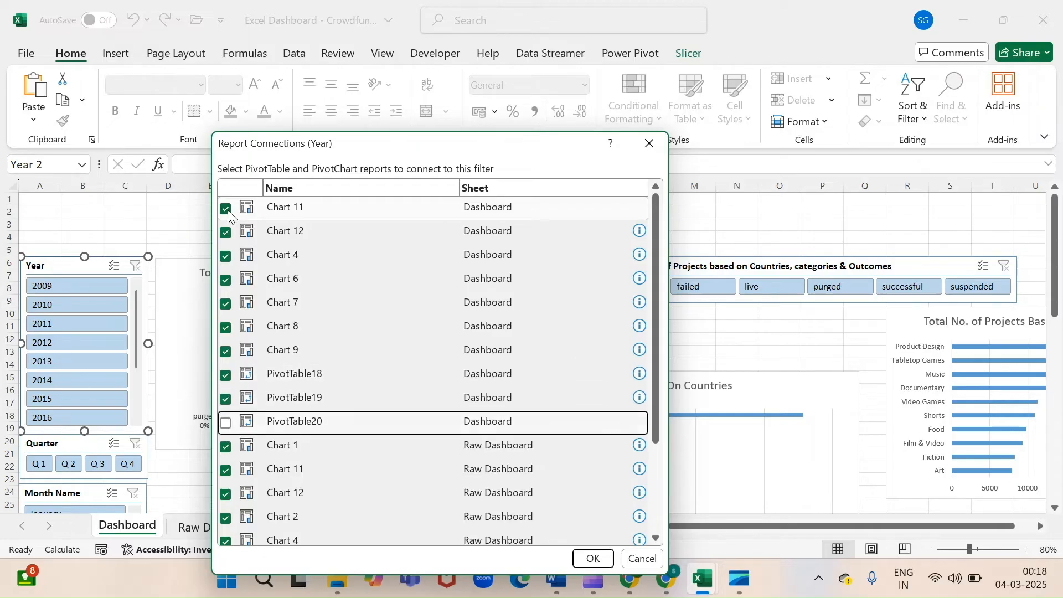
{"action": "key", "text": "space"}
Check the Year slicer's remaining connections on the Raw Dashboard sheet and apply all the connections
{"action": "key", "text": "Down"}
{"action": "key", "text": "Down"}
{"action": "key", "text": "Down"}
{"action": "key", "text": "Down"}
{"action": "key", "text": "Down"}
{"action": "key", "text": "Down"}
{"action": "key", "text": "Down"}
{"action": "key", "text": "Down"}
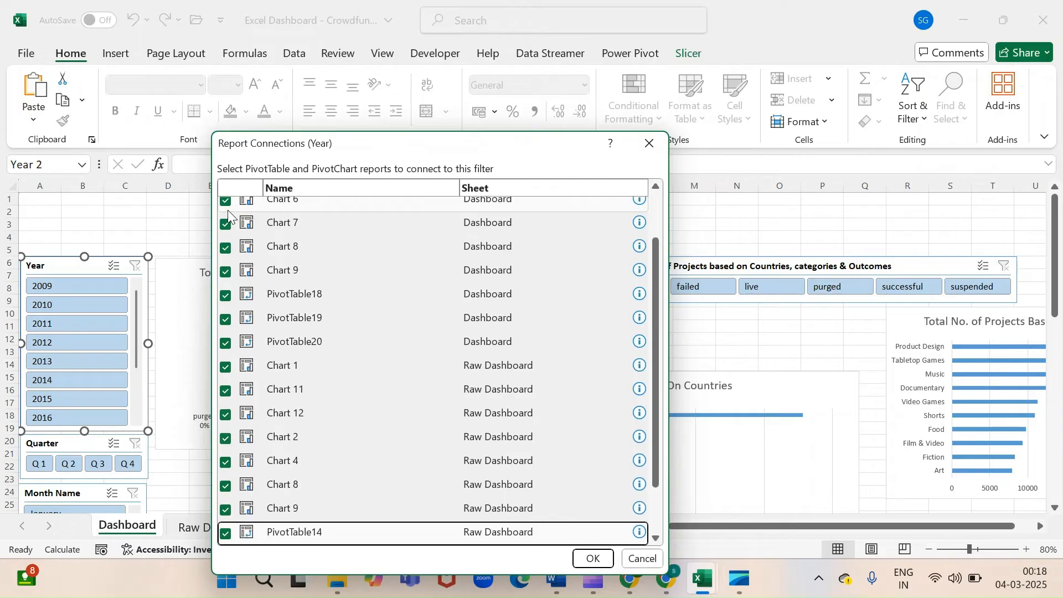
{"action": "key", "text": "Down"}
{"action": "key", "text": "Down"}
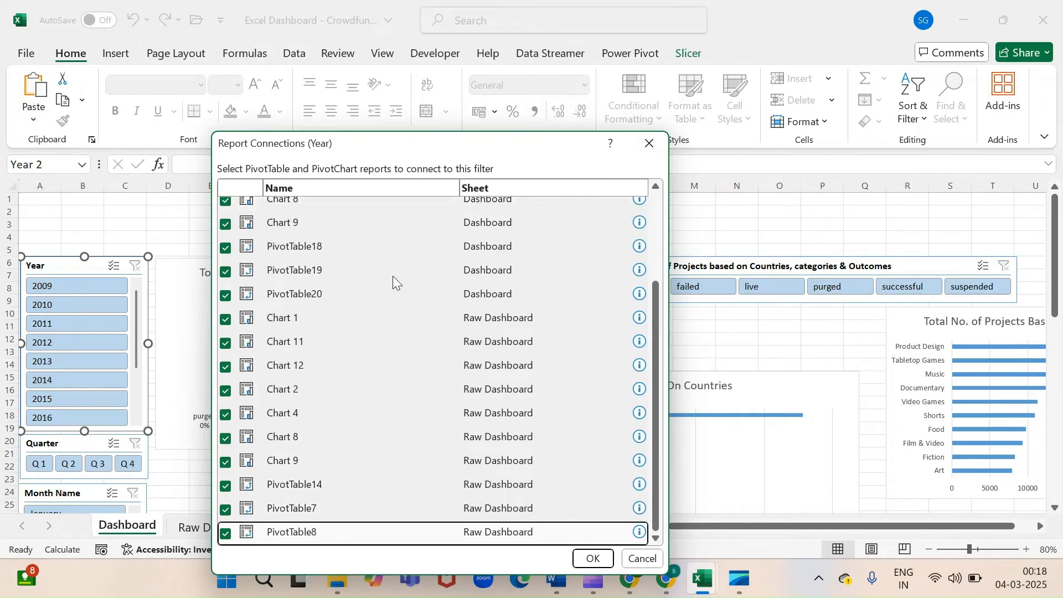
{"action": "left_click", "coordinate": [592, 560]}
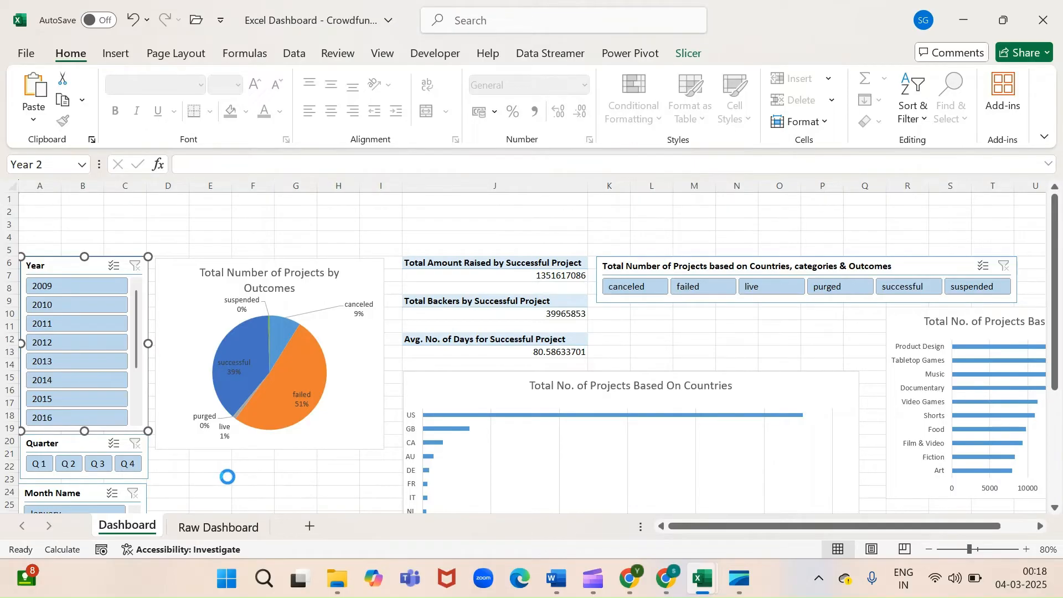
{"action": "left_click", "coordinate": [198, 467]}
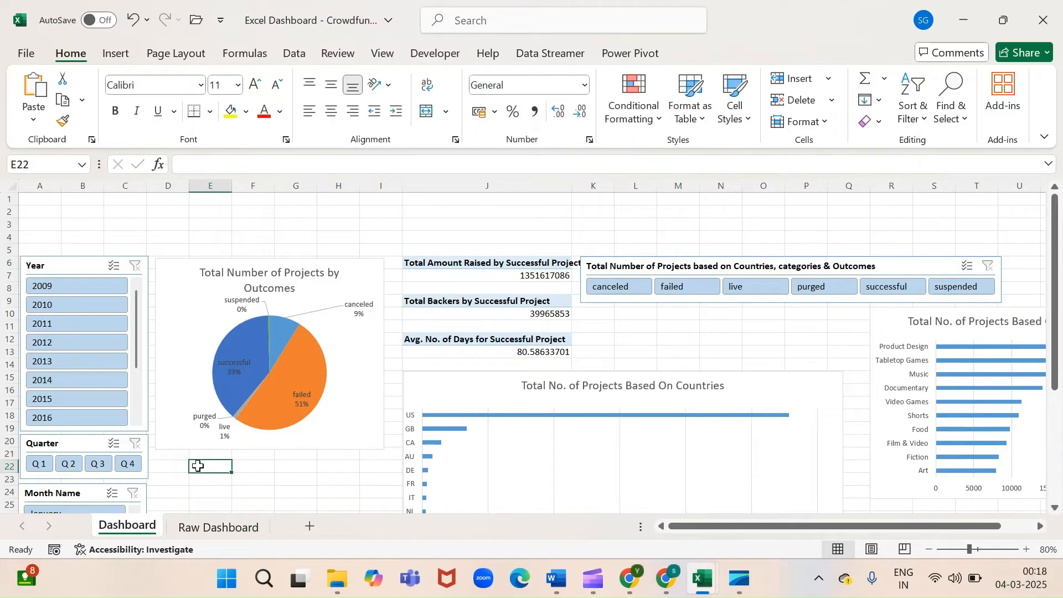
Open the Quarter slicer's report connections and enlarge the dialog to show more of the list
{"action": "left_click", "coordinate": [79, 441]}
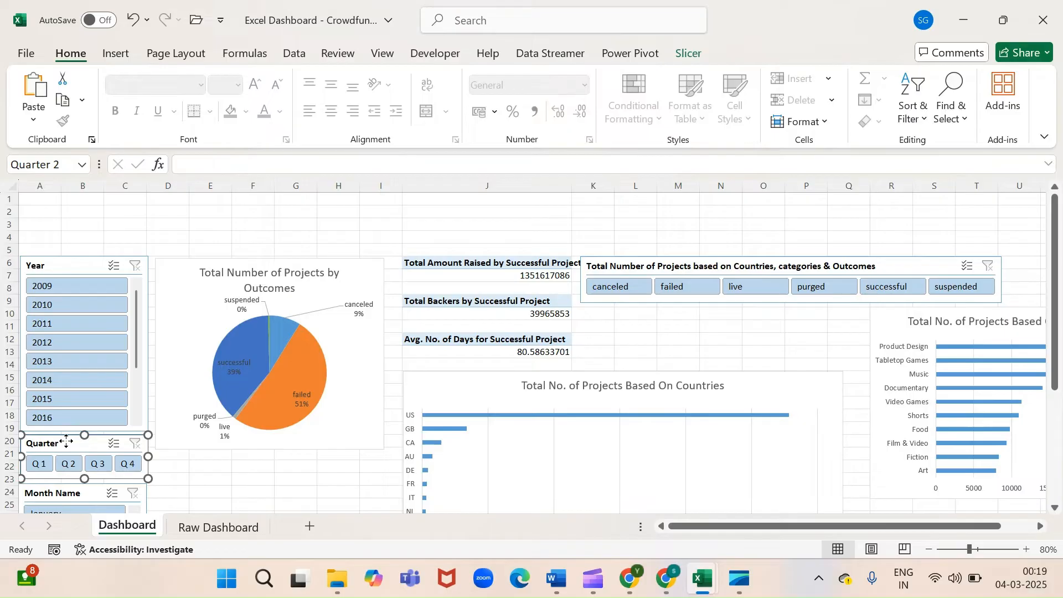
{"action": "right_click", "coordinate": [66, 441]}
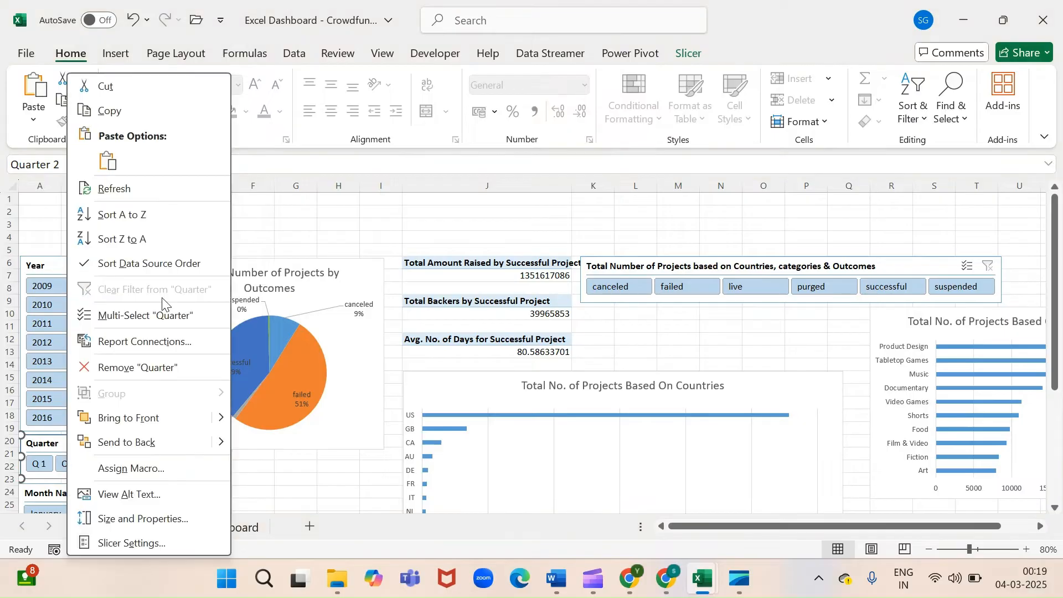
{"action": "left_click", "coordinate": [138, 347]}
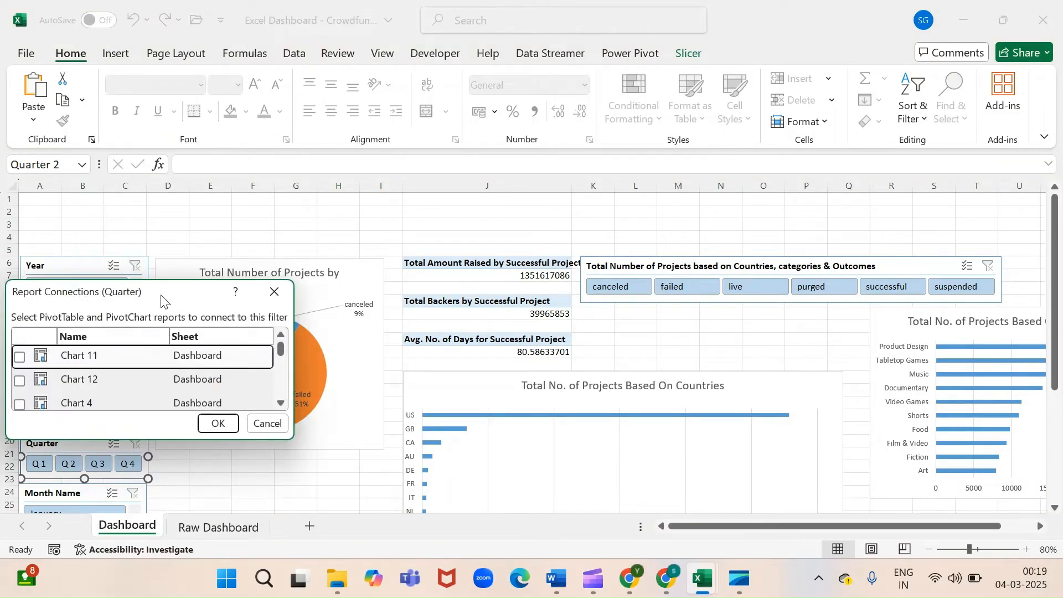
{"action": "left_click_drag", "start_coordinate": [162, 295], "coordinate": [452, 115]}
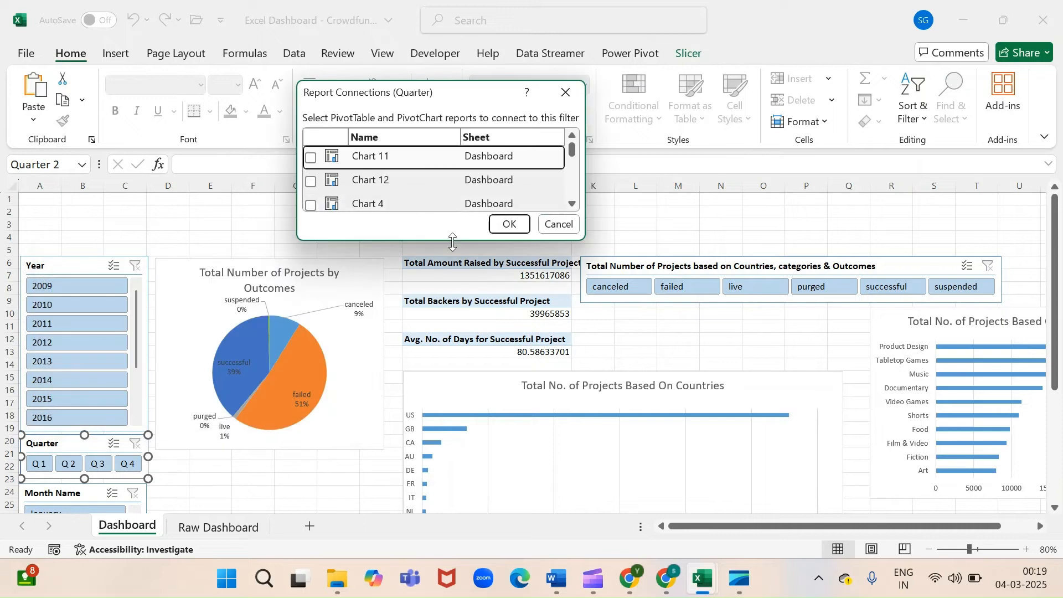
{"action": "left_click_drag", "start_coordinate": [453, 243], "coordinate": [453, 458]}
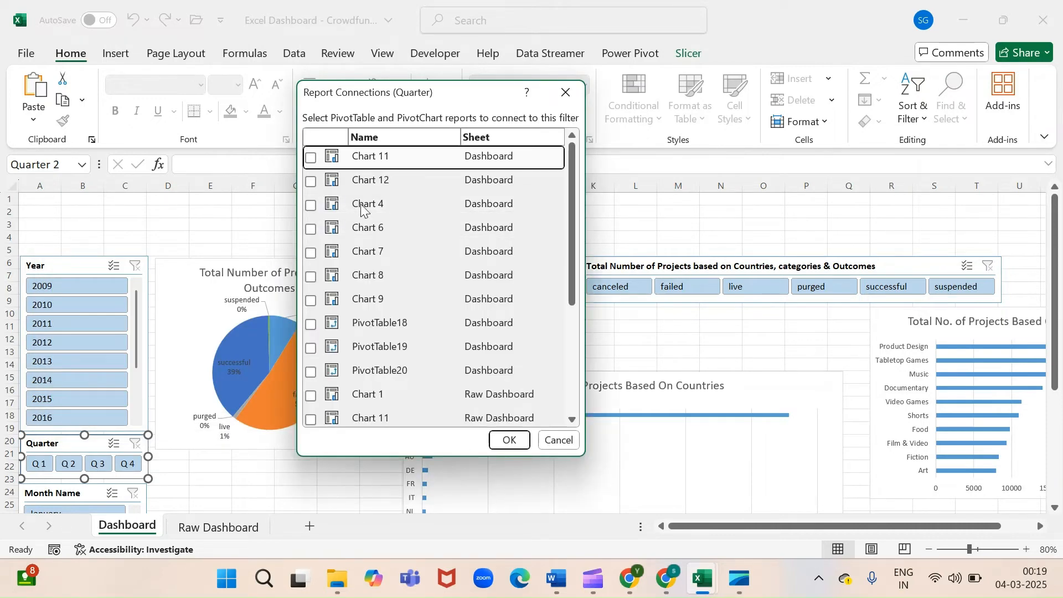
Connect the Quarter slicer to Chart 11, Chart 12, Chart 4, Chart 6 and Chart 7 on the Dashboard sheet
{"action": "left_click", "coordinate": [311, 159]}
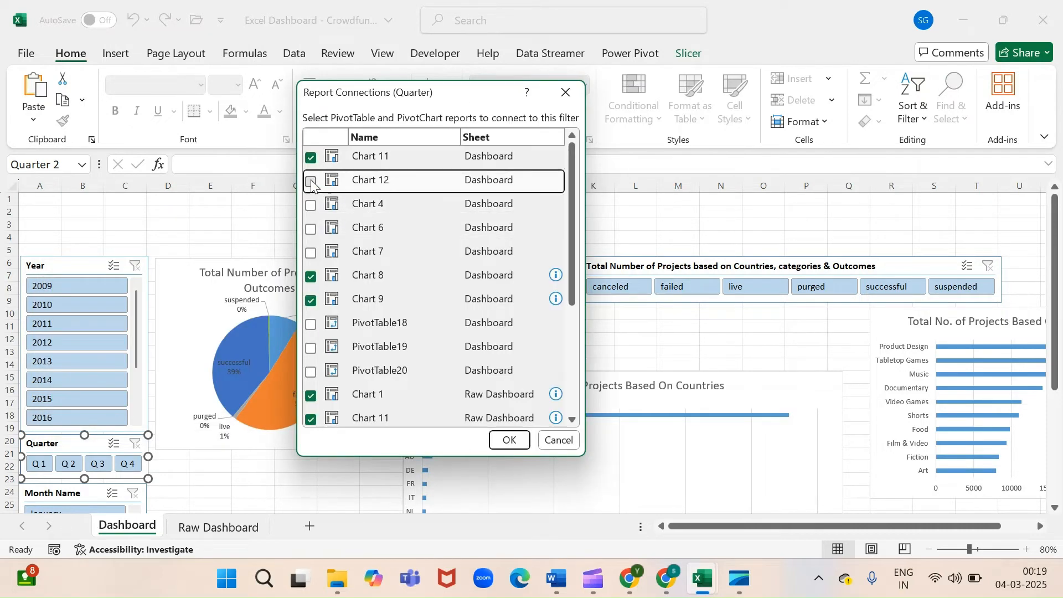
{"action": "left_click", "coordinate": [311, 182]}
{"action": "key", "text": "Down"}
{"action": "key", "text": "space"}
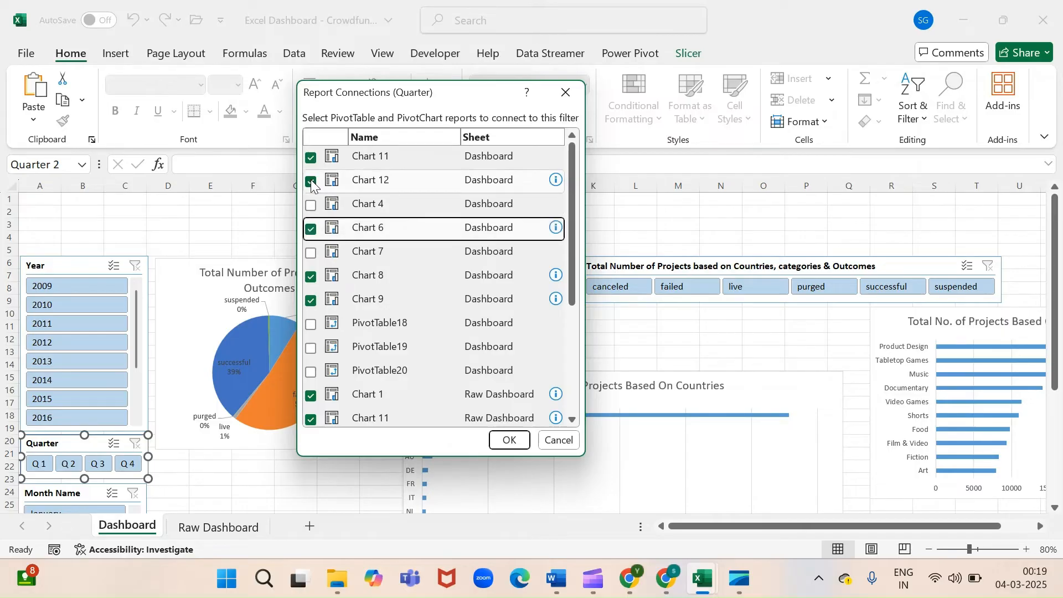
{"action": "key", "text": "Up"}
{"action": "key", "text": "space"}
{"action": "key", "text": "Down"}
{"action": "key", "text": "Down"}
{"action": "key", "text": "space"}
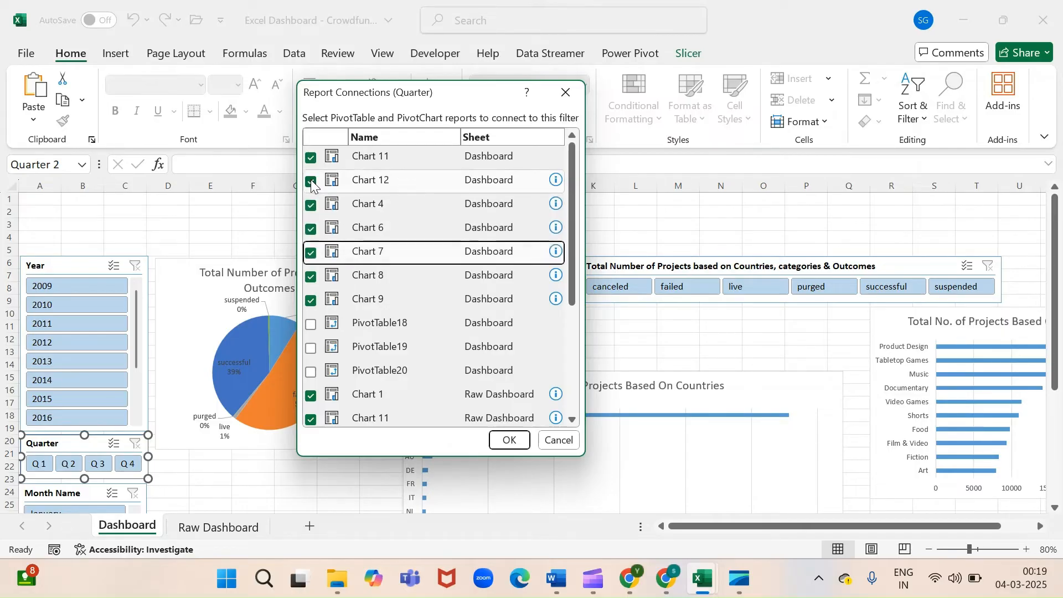
Connect the Quarter slicer to PivotTable18, PivotTable19 and PivotTable20 on the Dashboard sheet
{"action": "key", "text": "Down"}
{"action": "key", "text": "Down"}
{"action": "key", "text": "Down"}
{"action": "key", "text": "space"}
{"action": "key", "text": "Down"}
{"action": "key", "text": "Down"}
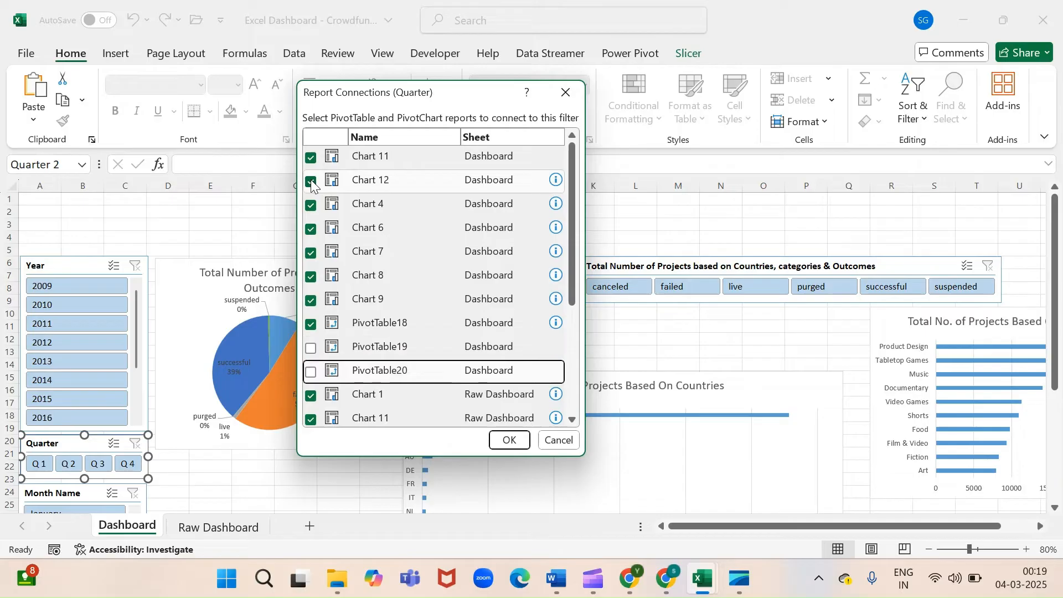
{"action": "key", "text": "Up"}
{"action": "key", "text": "space"}
{"action": "key", "text": "Down"}
{"action": "key", "text": "space"}
Check the Quarter slicer's remaining connections on the Raw Dashboard sheet and apply all the connections
{"action": "key", "text": "Down"}
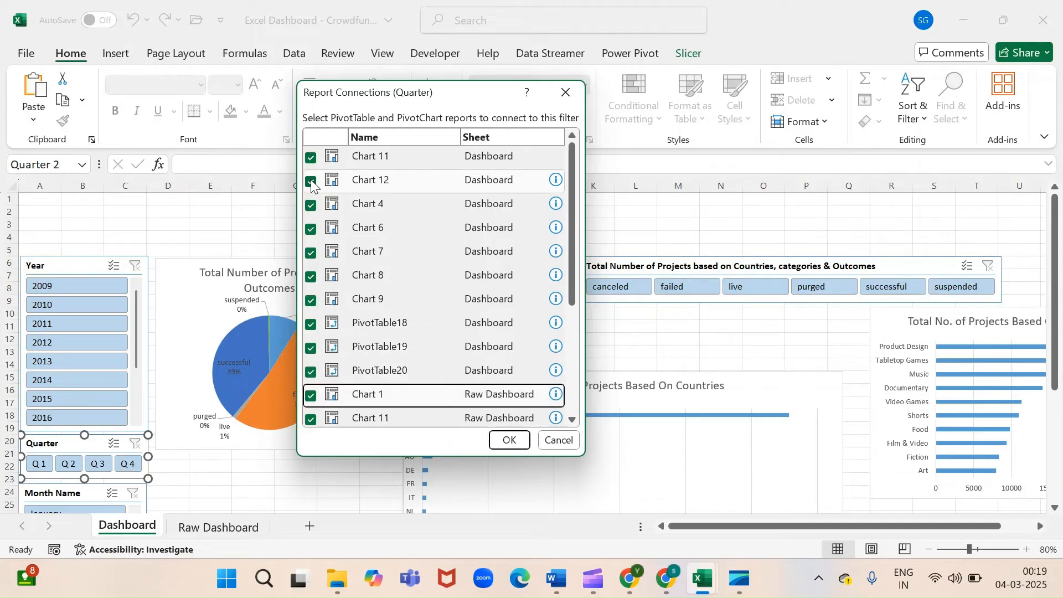
{"action": "key", "text": "Down"}
{"action": "key", "text": "Down"}
{"action": "key", "text": "Down"}
{"action": "key", "text": "Down"}
{"action": "key", "text": "Down"}
{"action": "key", "text": "Down"}
{"action": "key", "text": "Down"}
{"action": "key", "text": "Down"}
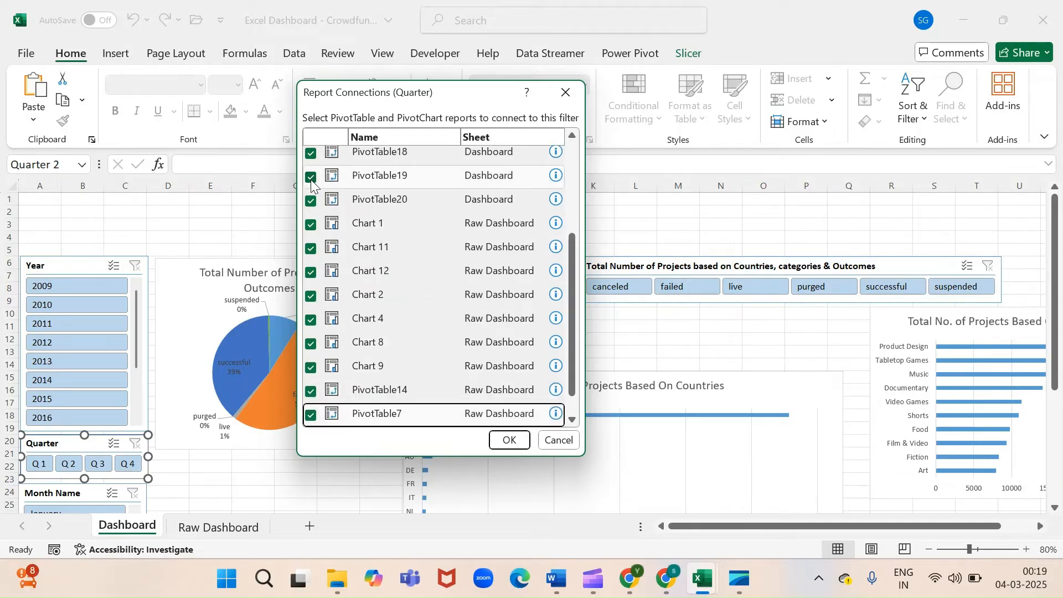
{"action": "key", "text": "Down"}
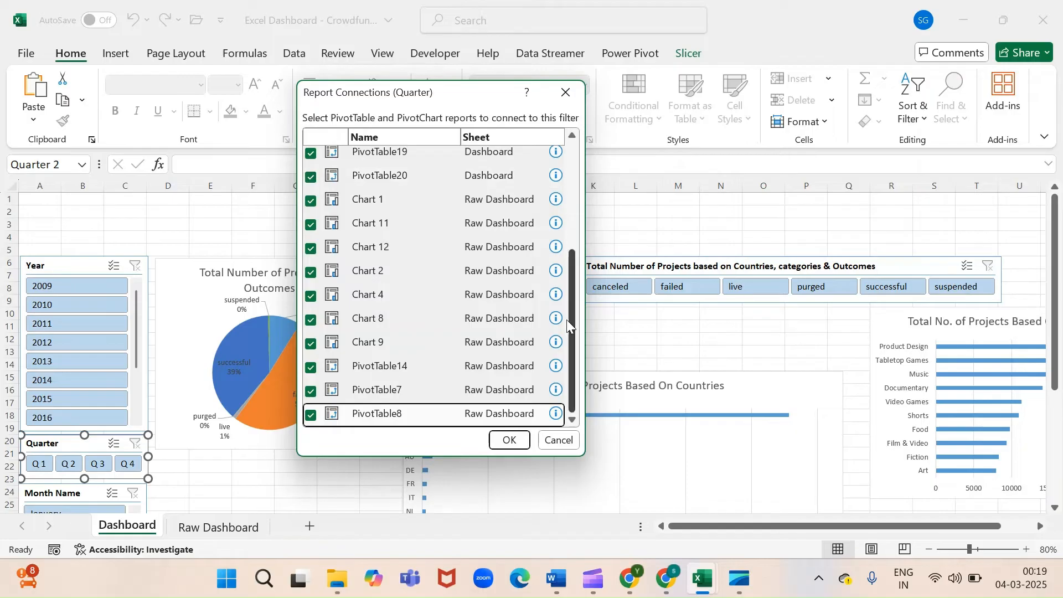
{"action": "left_click", "coordinate": [506, 442]}
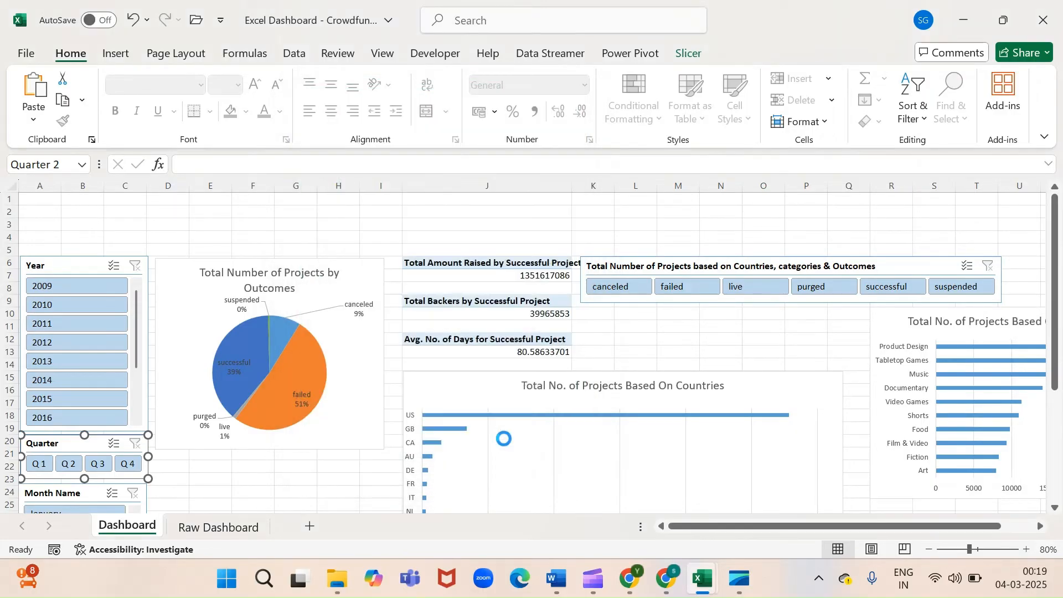
Open the Month Name slicer's report connections and enlarge the dialog to show more of the list
{"action": "scroll", "coordinate": [395, 375], "scroll_direction": "down", "scroll_amount": 4}
{"action": "left_click", "coordinate": [88, 330]}
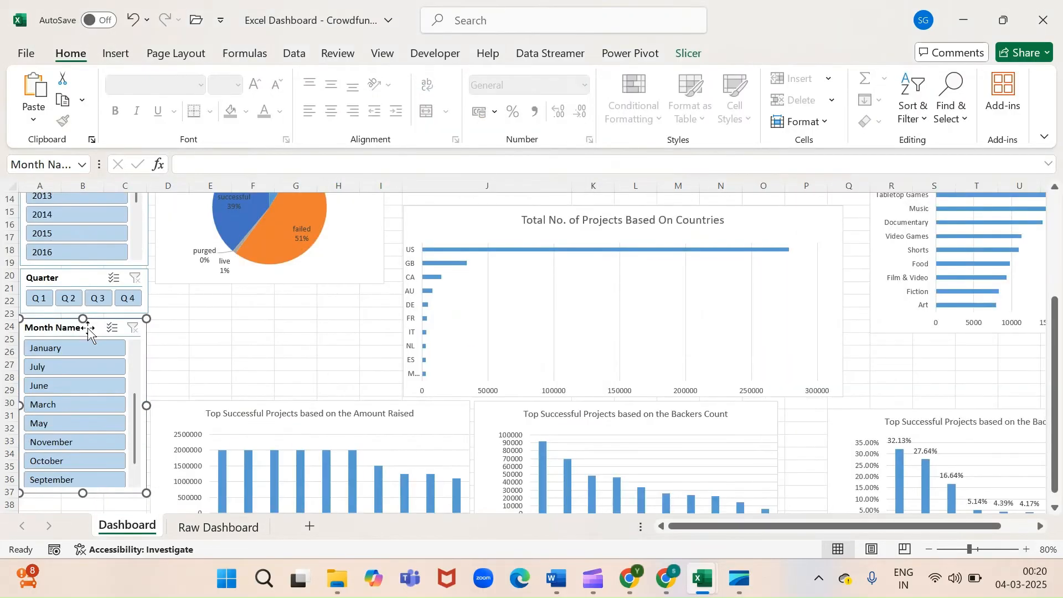
{"action": "right_click", "coordinate": [88, 328]}
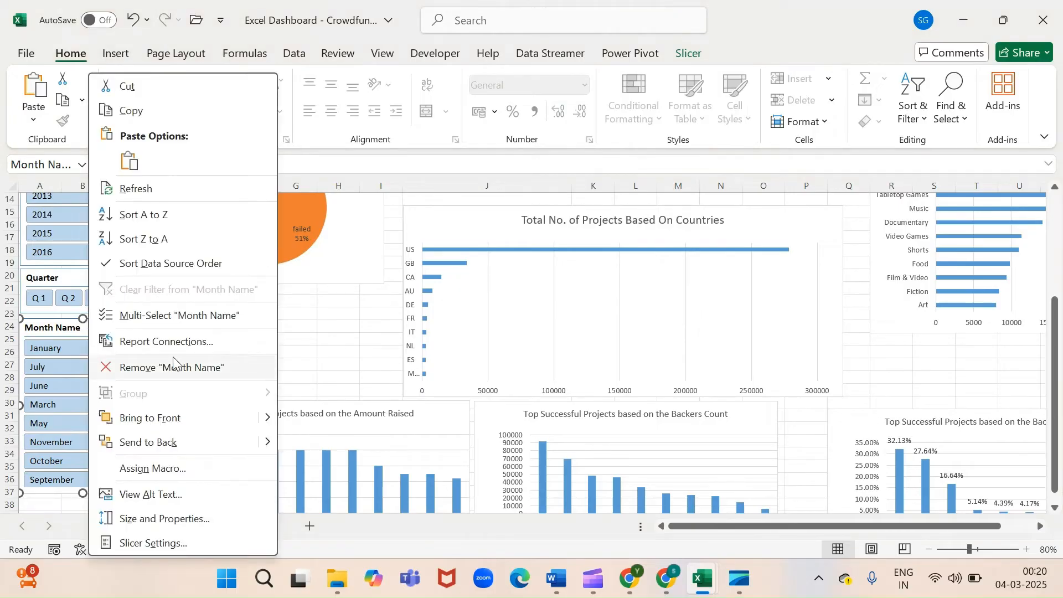
{"action": "left_click", "coordinate": [143, 344]}
{"action": "left_click_drag", "start_coordinate": [183, 294], "coordinate": [444, 150]}
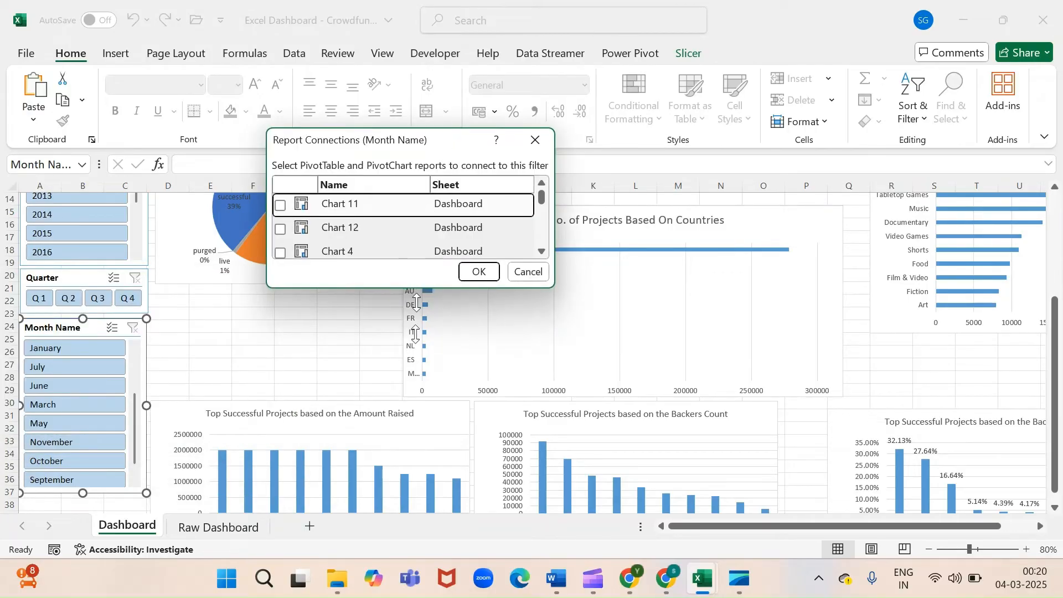
{"action": "left_click_drag", "start_coordinate": [416, 288], "coordinate": [419, 505]}
Connect the Month Name slicer to Chart 11, Chart 12, Chart 4, Chart 6 and Chart 7 on the Dashboard sheet
{"action": "left_click", "coordinate": [281, 205]}
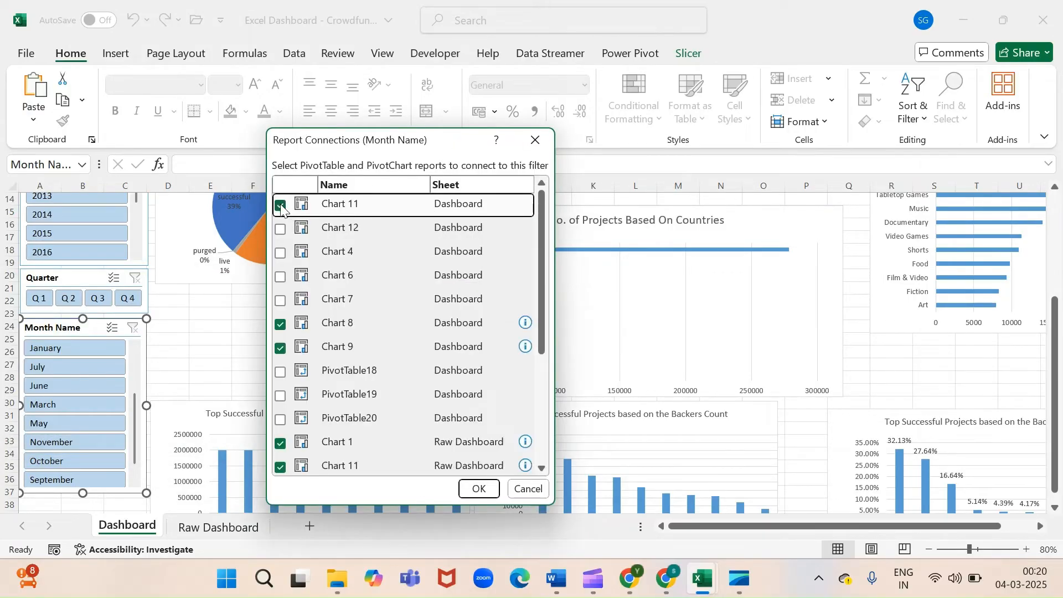
{"action": "key", "text": "space"}
{"action": "key", "text": "Down"}
{"action": "key", "text": "space"}
{"action": "key", "text": "Down"}
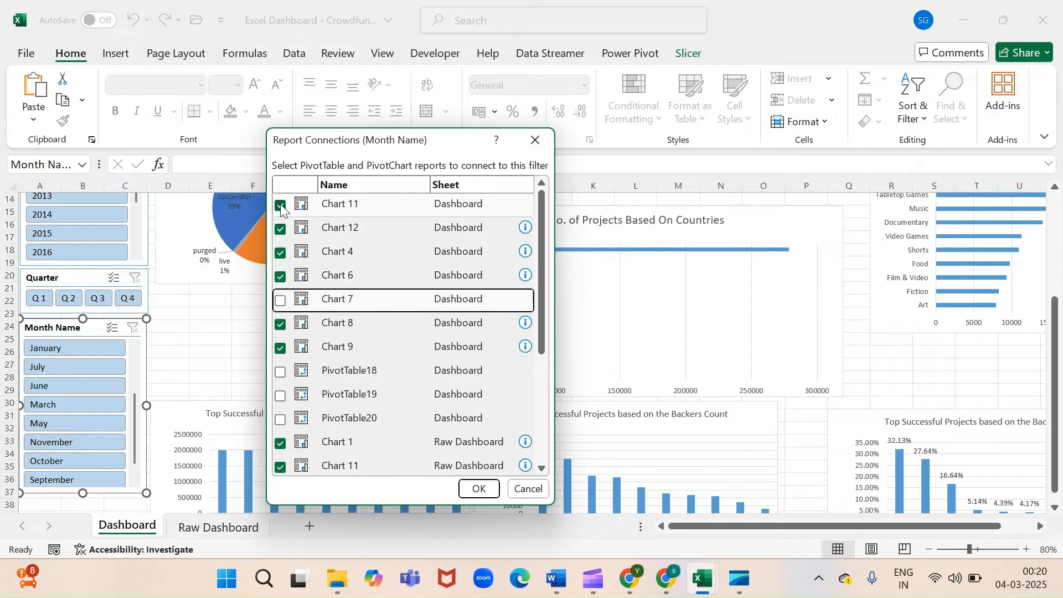
{"action": "key", "text": "space"}
{"action": "key", "text": "Down"}
Connect the Month Name slicer to PivotTable18, PivotTable19 and PivotTable20 on the Dashboard sheet
{"action": "key", "text": "Down"}
{"action": "key", "text": "Down"}
{"action": "key", "text": "space"}
{"action": "key", "text": "Down"}
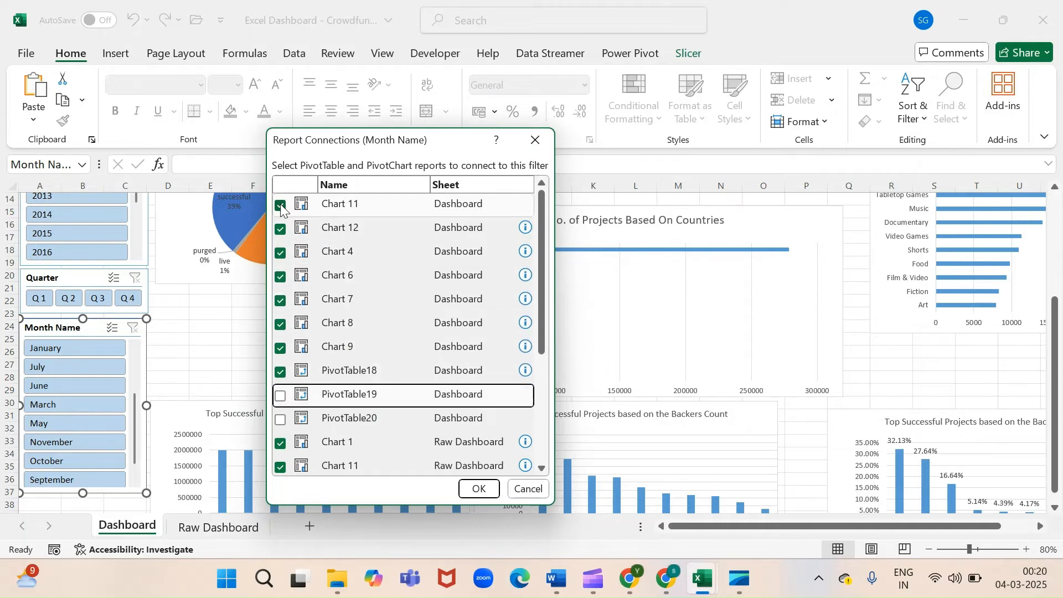
{"action": "key", "text": "space"}
{"action": "key", "text": "Down"}
{"action": "key", "text": "space"}
Check the Month Name slicer's remaining connections on the Raw Dashboard sheet and apply all the connections
{"action": "key", "text": "Down"}
{"action": "key", "text": "Down"}
{"action": "key", "text": "Down"}
{"action": "key", "text": "Down"}
{"action": "key", "text": "Down"}
{"action": "key", "text": "Down"}
{"action": "key", "text": "Down"}
{"action": "key", "text": "Down"}
{"action": "key", "text": "Down"}
{"action": "key", "text": "Down"}
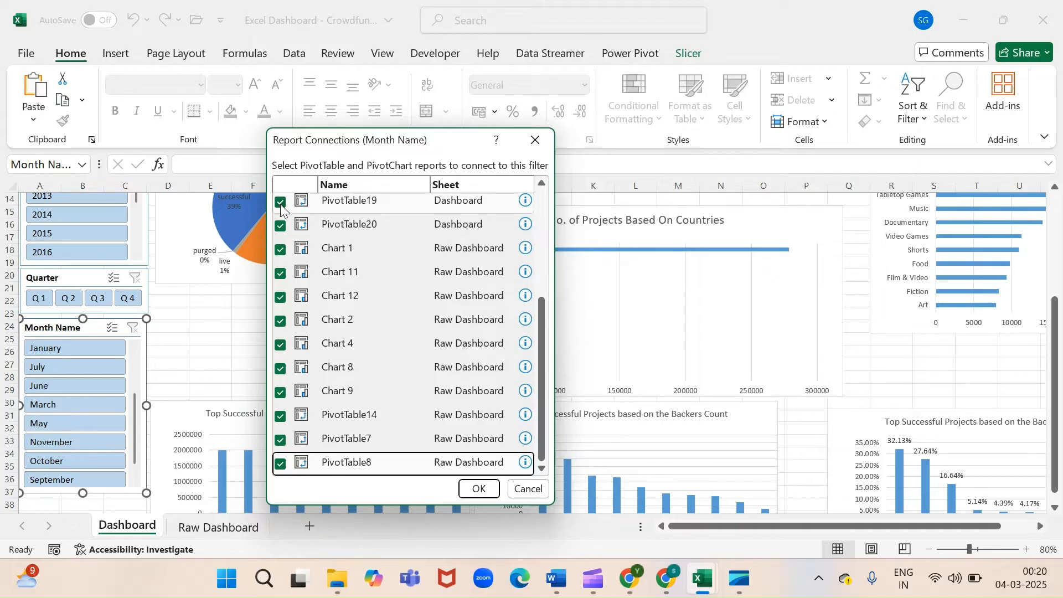
{"action": "left_click", "coordinate": [487, 488]}
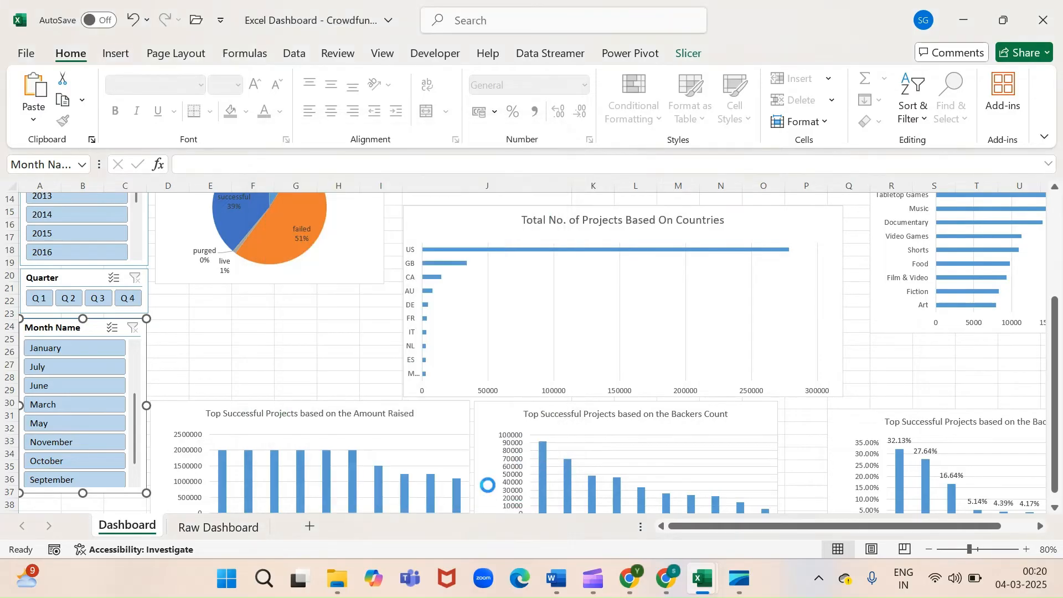
Open the report connections of the project outcomes slicer above the country and category charts, and enlarge the dialog
{"action": "scroll", "coordinate": [835, 328], "scroll_direction": "up", "scroll_amount": 5}
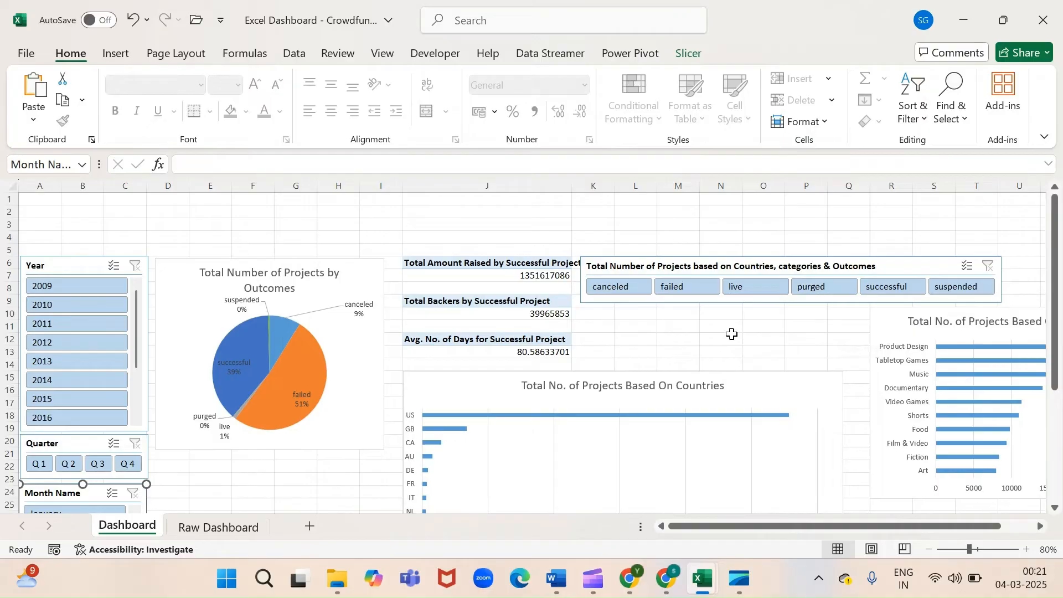
{"action": "left_click", "coordinate": [753, 264]}
{"action": "right_click", "coordinate": [752, 259]}
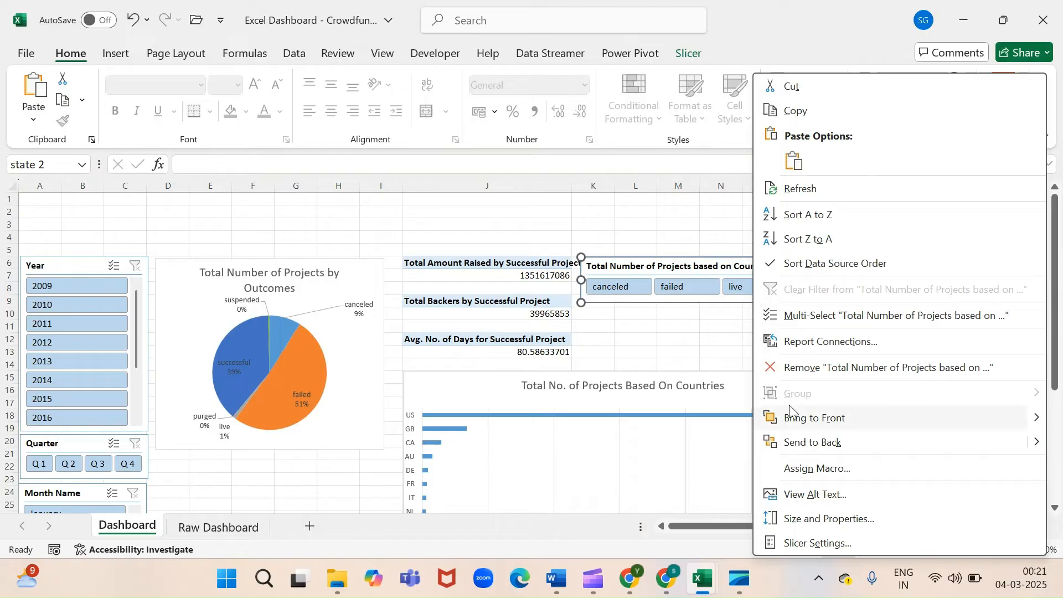
{"action": "left_click", "coordinate": [838, 345]}
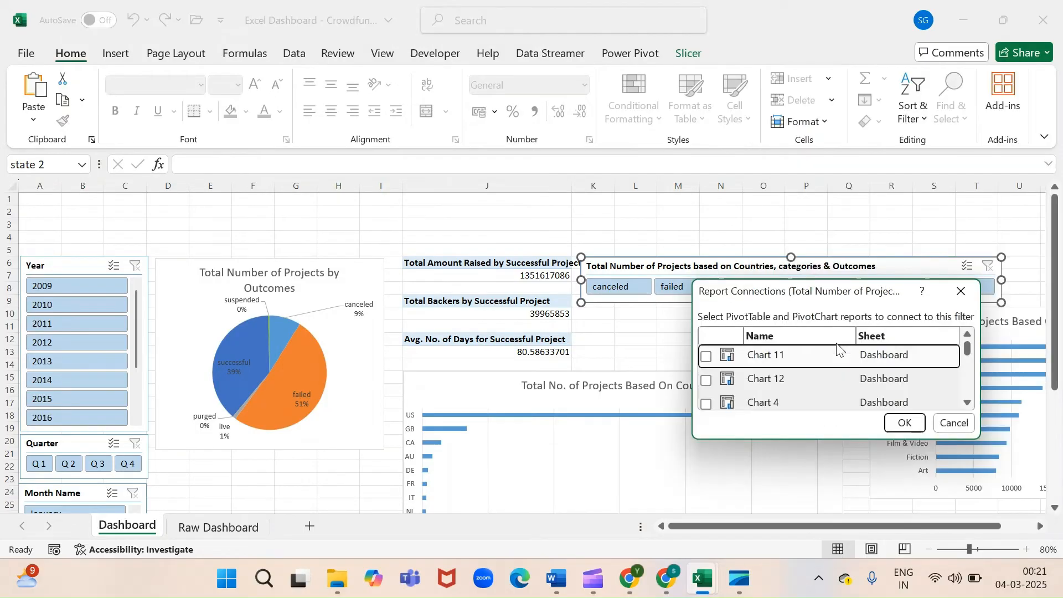
{"action": "left_click_drag", "start_coordinate": [845, 295], "coordinate": [671, 138]}
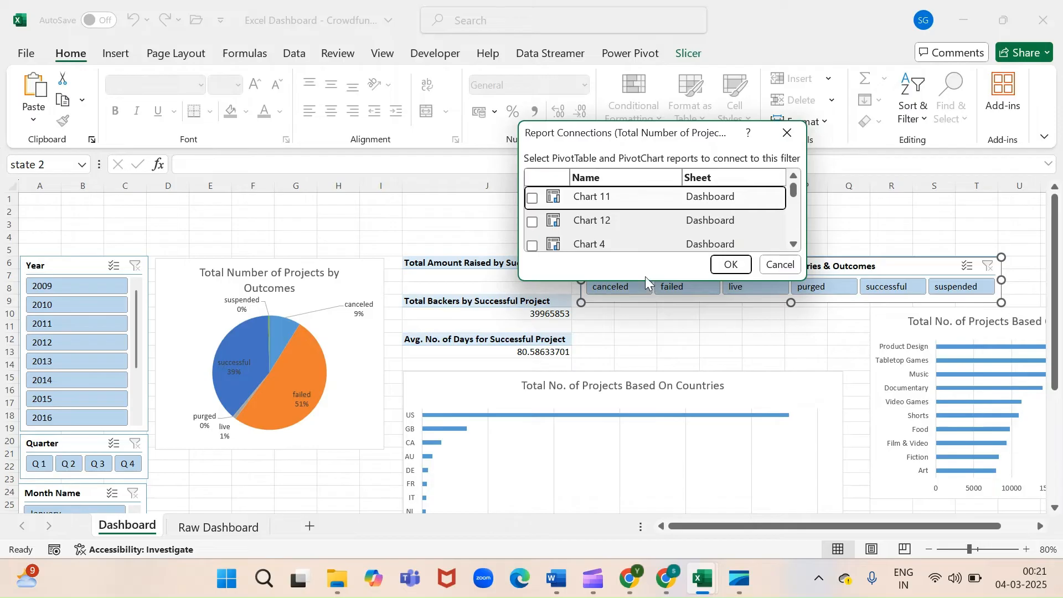
{"action": "left_click_drag", "start_coordinate": [645, 281], "coordinate": [672, 525]}
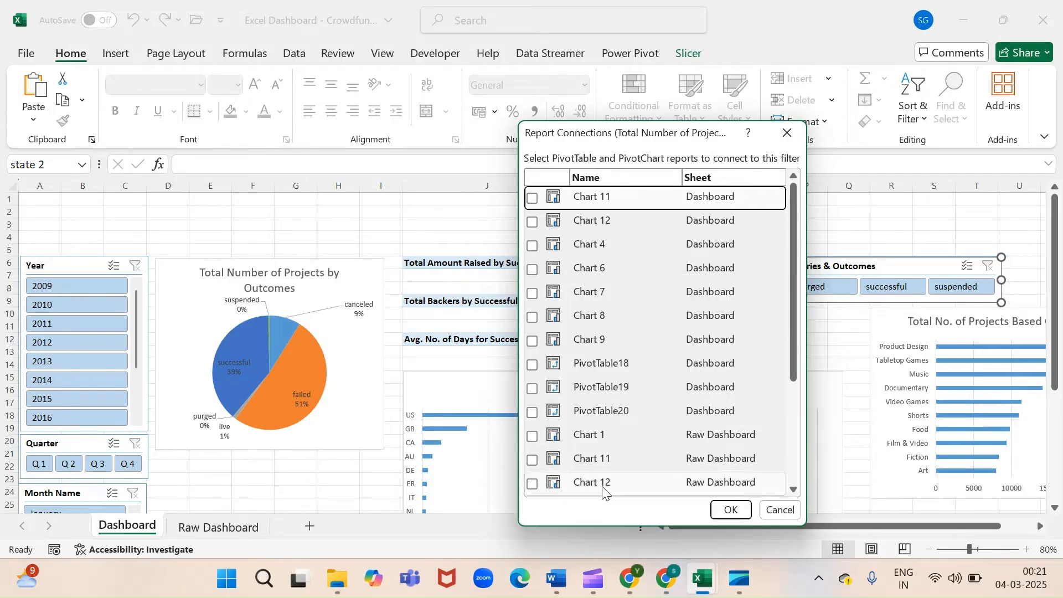
Connect the outcomes slicer only to Chart 1 and Chart 2 on the Raw Dashboard sheet and apply the connections
{"action": "left_click", "coordinate": [533, 436]}
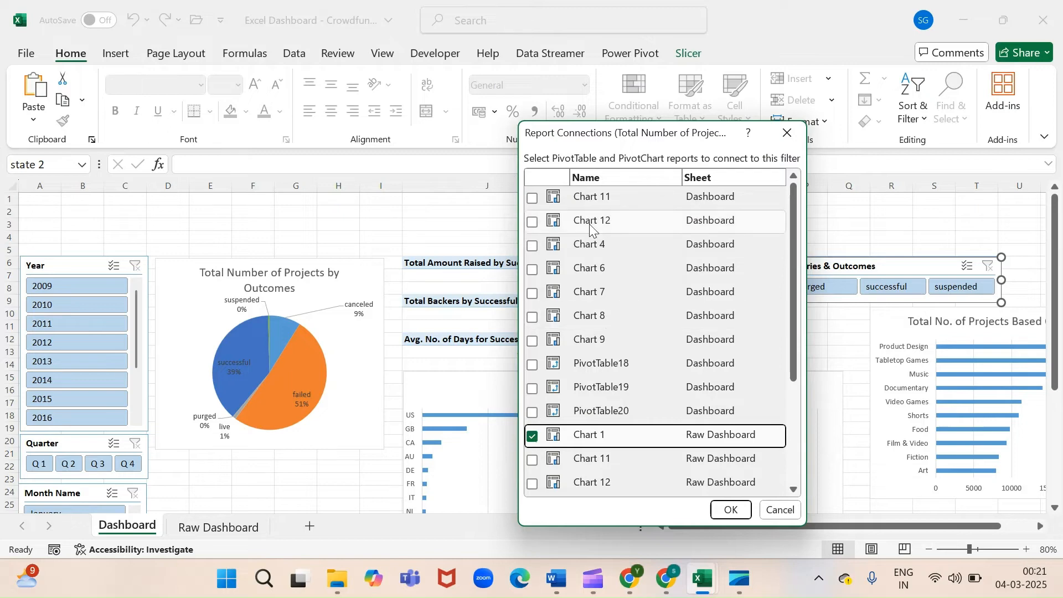
{"action": "scroll", "coordinate": [594, 368], "scroll_direction": "down", "scroll_amount": 3}
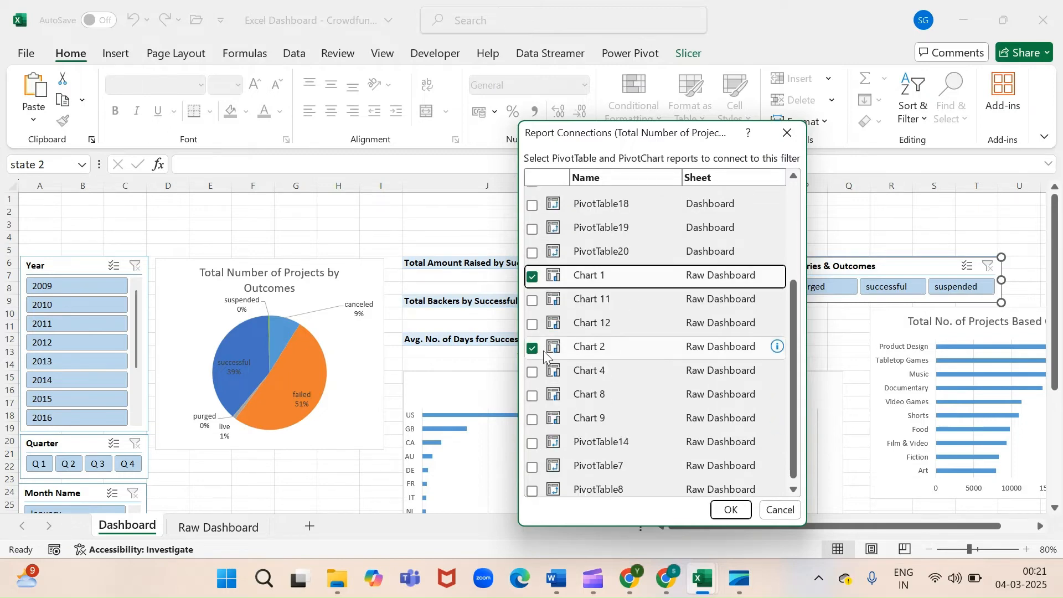
{"action": "left_click", "coordinate": [729, 516]}
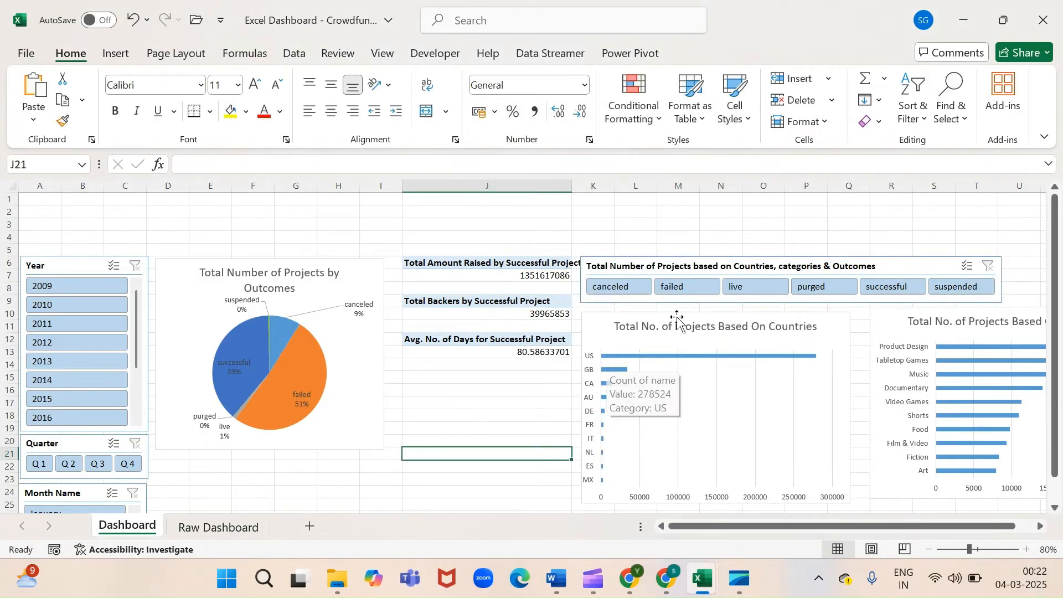
Move the project categories bar chart closer to the countries chart and align their upper edges below the outcomes slicer
{"action": "left_click", "coordinate": [884, 327]}
{"action": "left_click_drag", "start_coordinate": [884, 327], "coordinate": [871, 332]}
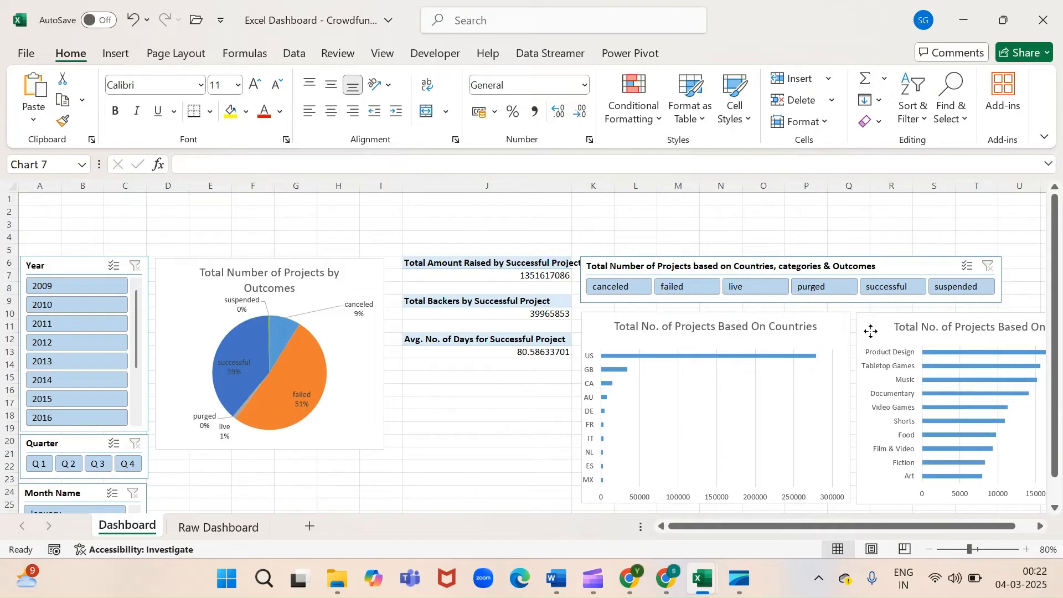
Merge and center cells A1 to T1 on the Dashboard sheet and make row 1 about three times as tall
{"action": "left_click", "coordinate": [39, 202]}
{"action": "key", "text": "shift+Right"}
{"action": "key", "text": "shift+Right"}
{"action": "key", "text": "shift+Right"}
{"action": "key", "text": "shift+Right"}
{"action": "key", "text": "shift+Right"}
{"action": "key", "text": "shift+Right"}
{"action": "key", "text": "shift+Right"}
{"action": "key", "text": "shift+Right"}
{"action": "key", "text": "shift+Right"}
{"action": "key", "text": "shift+Right"}
{"action": "key", "text": "shift+Right"}
{"action": "key", "text": "shift+Right"}
{"action": "key", "text": "shift+Right"}
{"action": "key", "text": "shift+Right"}
{"action": "key", "text": "shift+Right"}
{"action": "key", "text": "shift+Right"}
{"action": "key", "text": "shift+Right"}
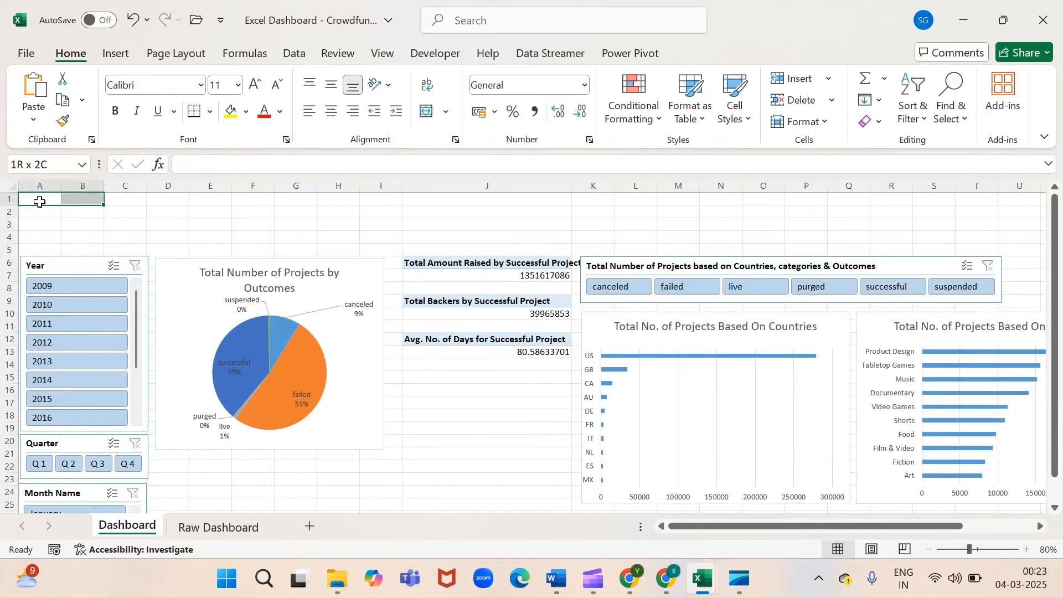
{"action": "key", "text": "shift+Right"}
{"action": "key", "text": "shift+Right"}
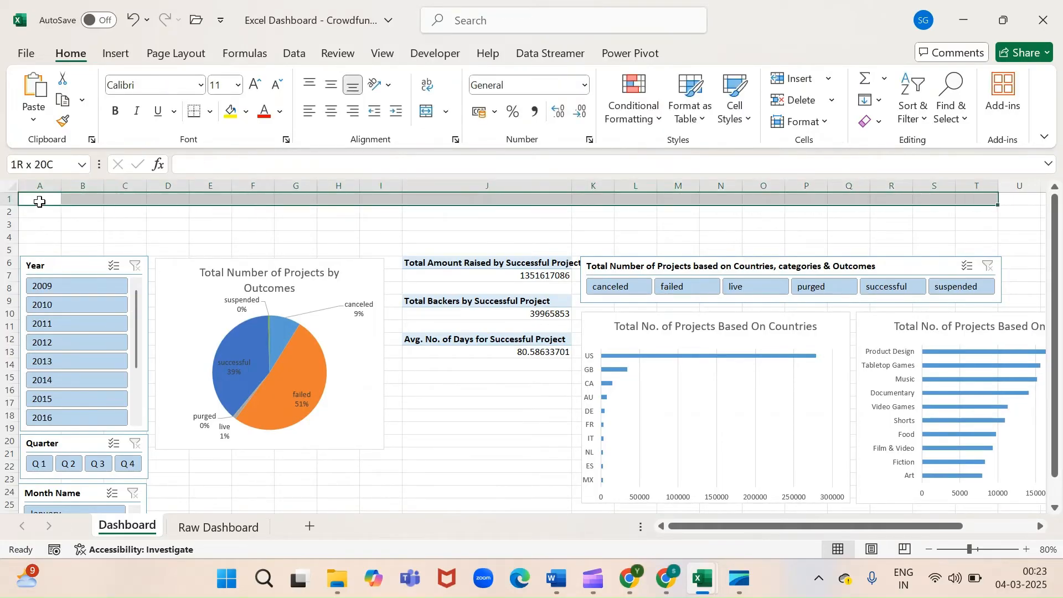
{"action": "left_click", "coordinate": [426, 111]}
{"action": "left_click_drag", "start_coordinate": [12, 205], "coordinate": [14, 230]}
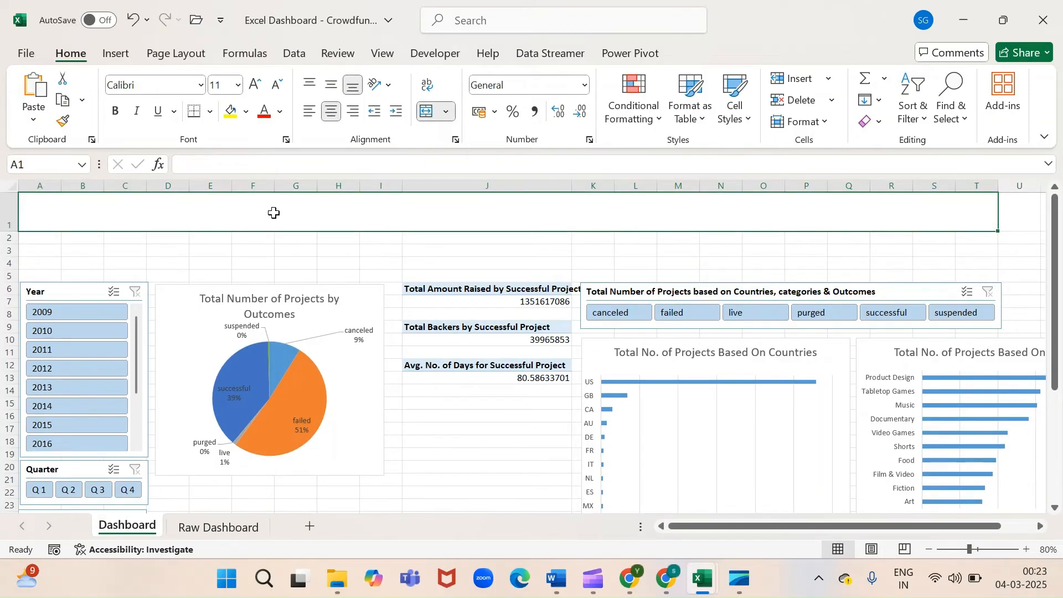
Enter the title "Crowdfunding Dashboard" in the merged cell of row 1
{"action": "type", "text": "Crowd"}
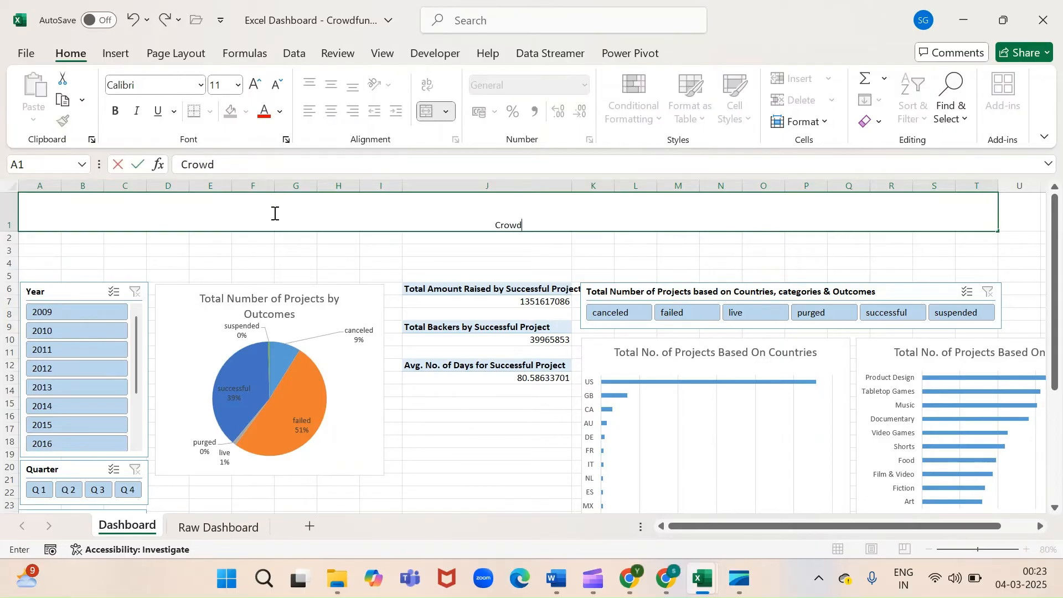
{"action": "type", "text": "funding D"}
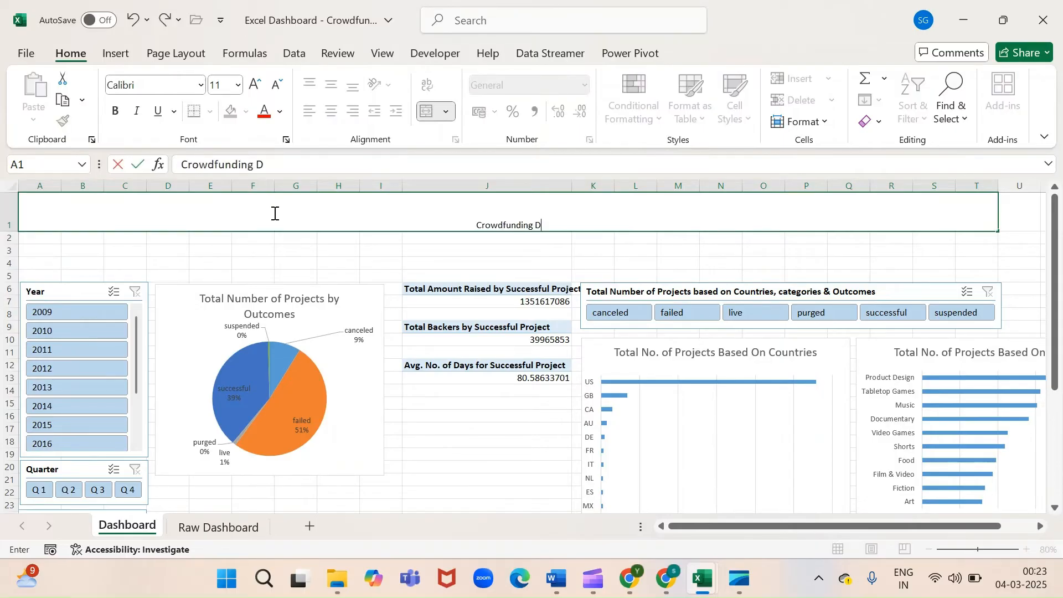
{"action": "type", "text": "ashboard"}
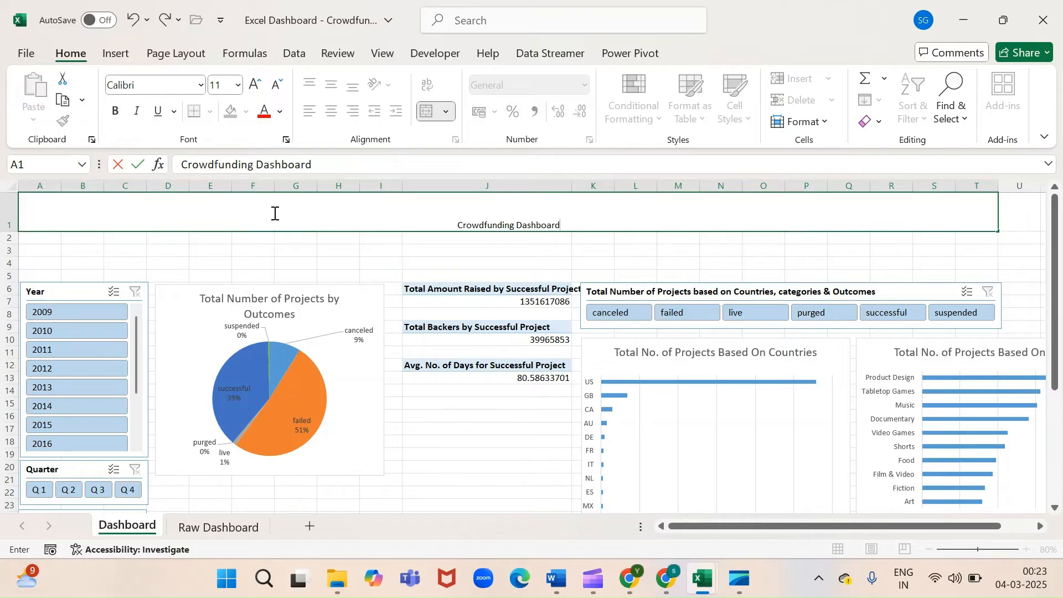
{"action": "key", "text": "ctrl+Return"}
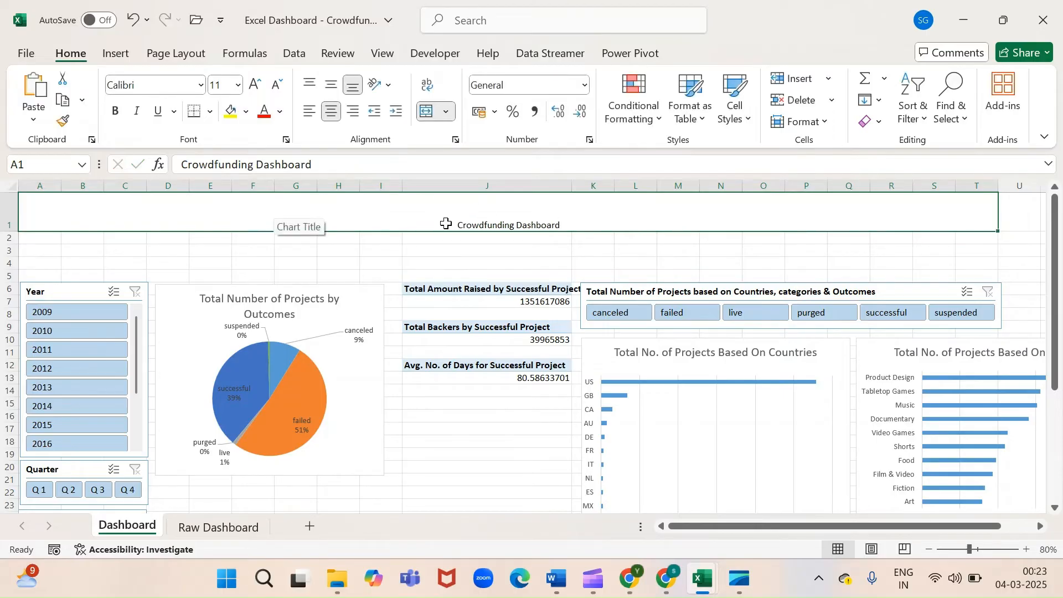
Add the word Kickstarter in front of the title so it reads "Kickstarter Crowdfunding Dashboard"
{"action": "double_click", "coordinate": [447, 223]}
{"action": "type", "text": "Ki"}
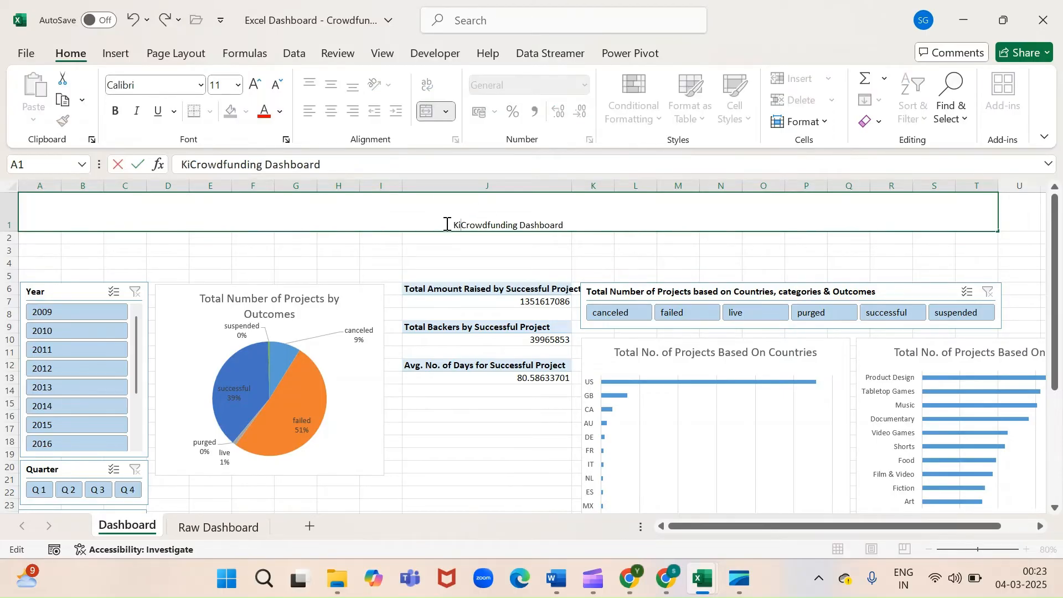
{"action": "type", "text": "ckstarte"}
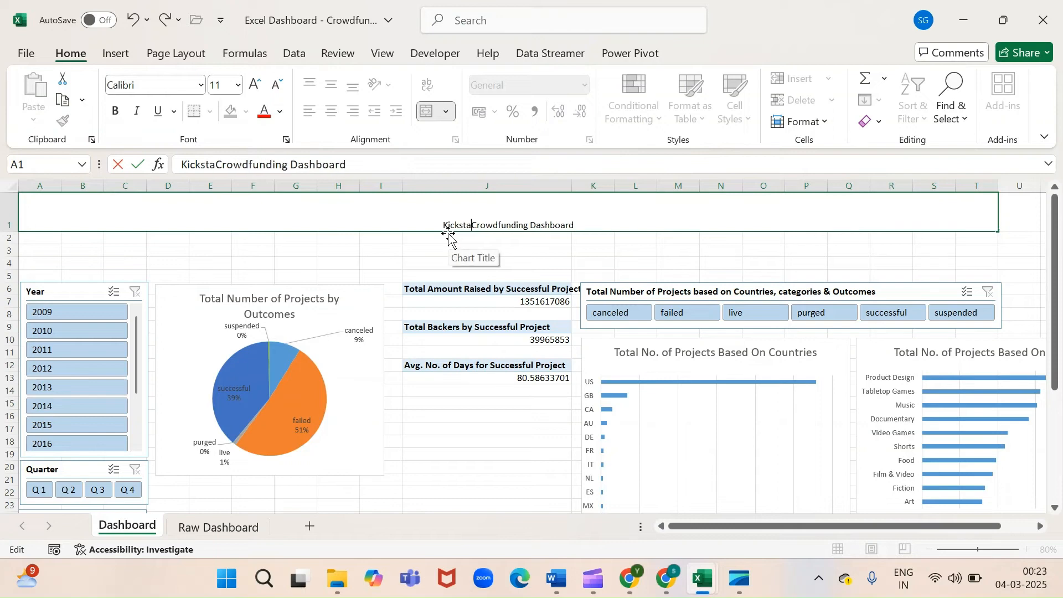
{"action": "type", "text": "r"}
{"action": "key", "text": "Return"}
{"action": "key", "text": "Up"}
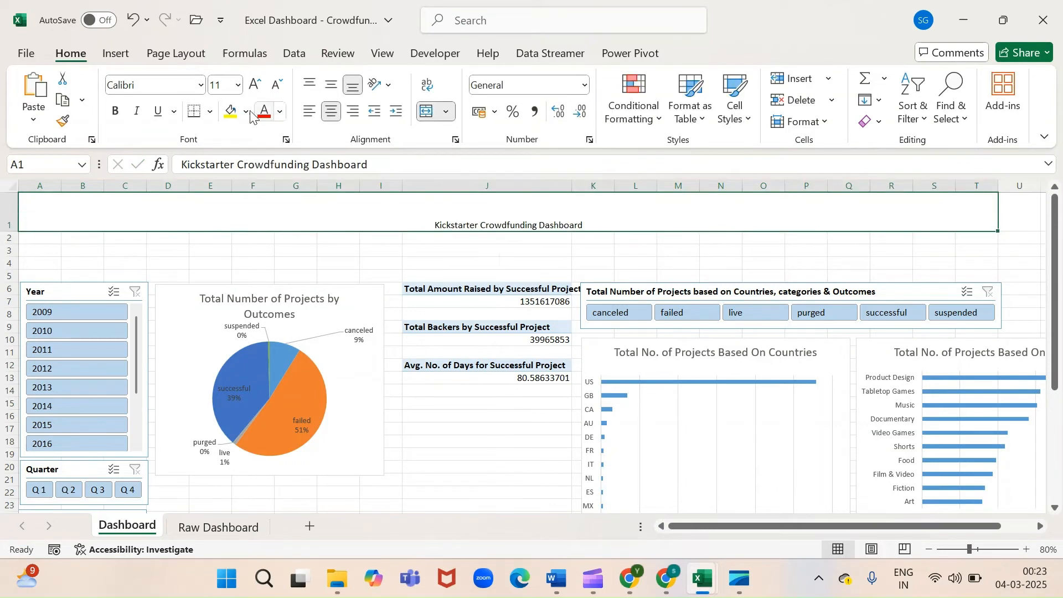
Format the dashboard title in the Aharoni font at size 26 and align it vertically to the middle of its cell
{"action": "left_click", "coordinate": [199, 86]}
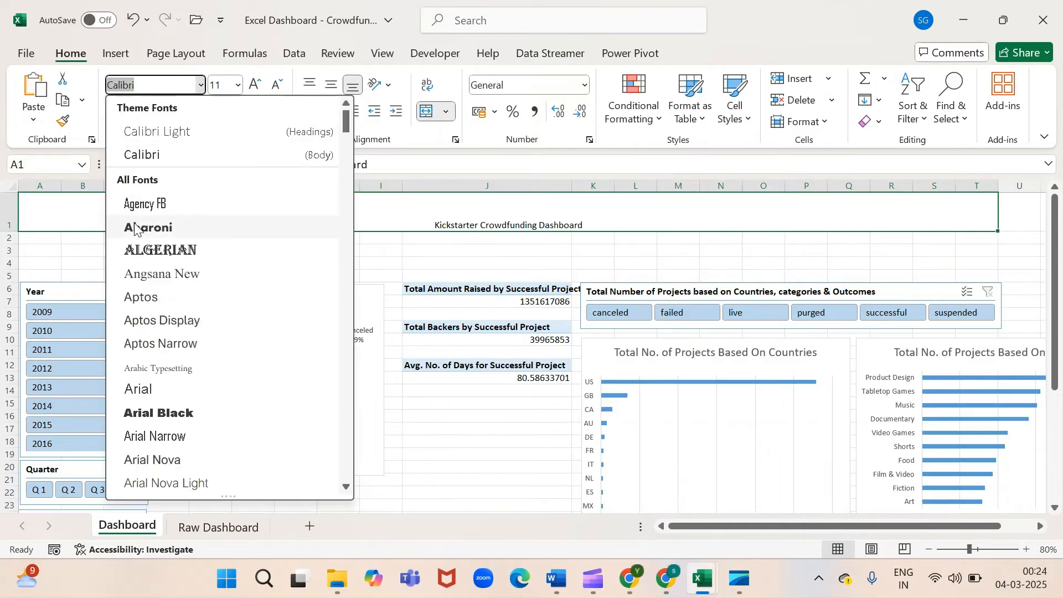
{"action": "left_click", "coordinate": [135, 225]}
{"action": "left_click", "coordinate": [238, 85]}
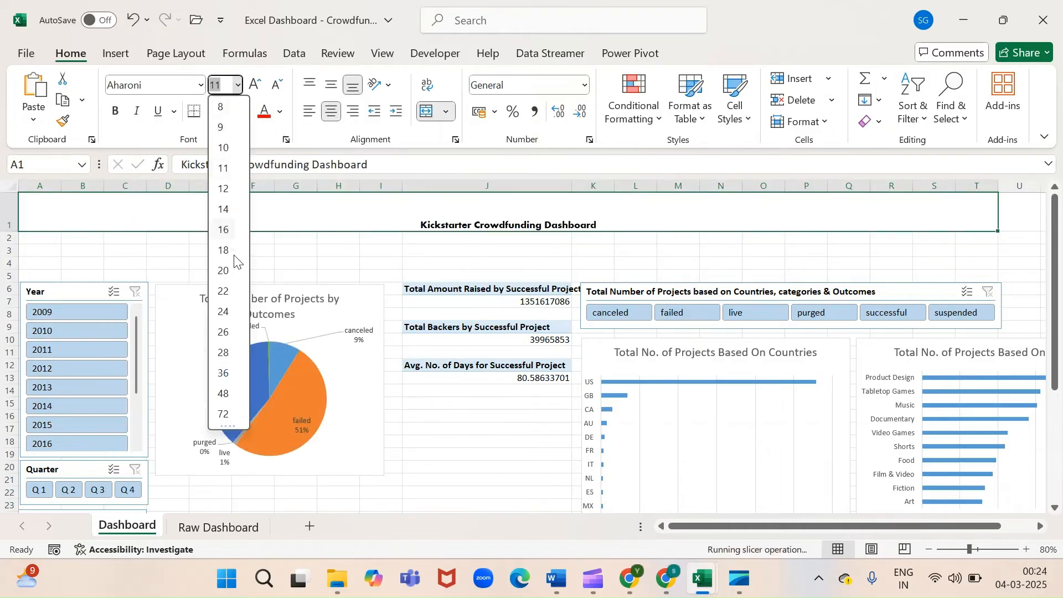
{"action": "left_click", "coordinate": [224, 331]}
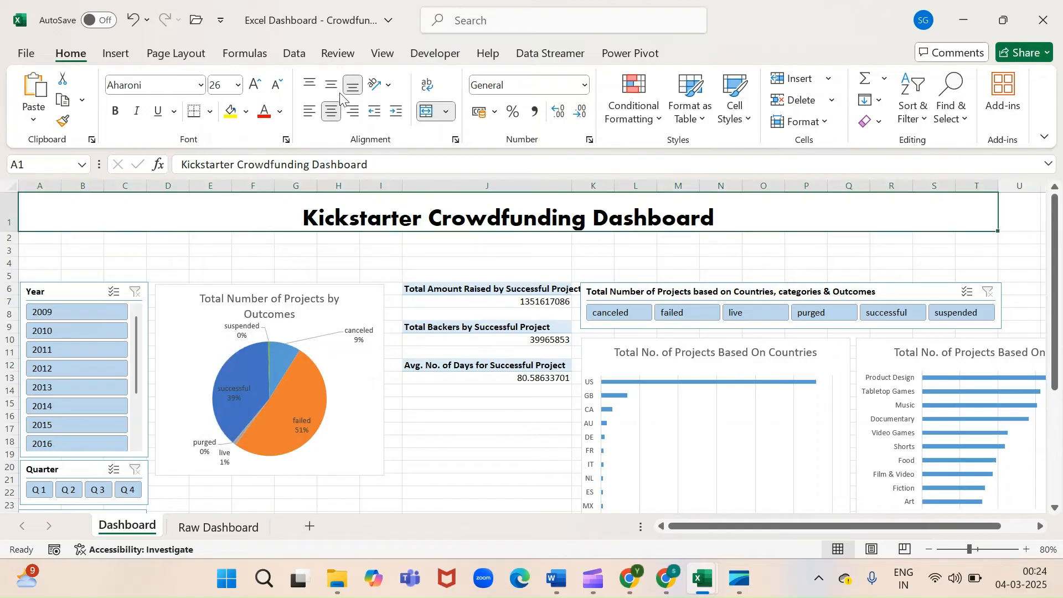
{"action": "left_click", "coordinate": [332, 85]}
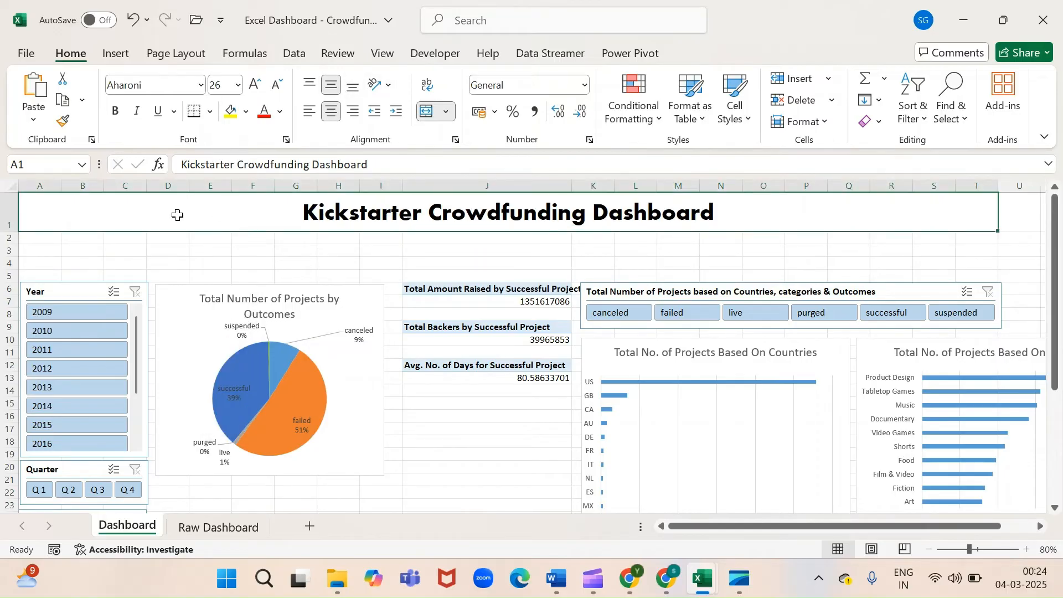
Give the merged title cell a dark blue-gray fill and set its text to white
{"action": "left_click", "coordinate": [246, 112]}
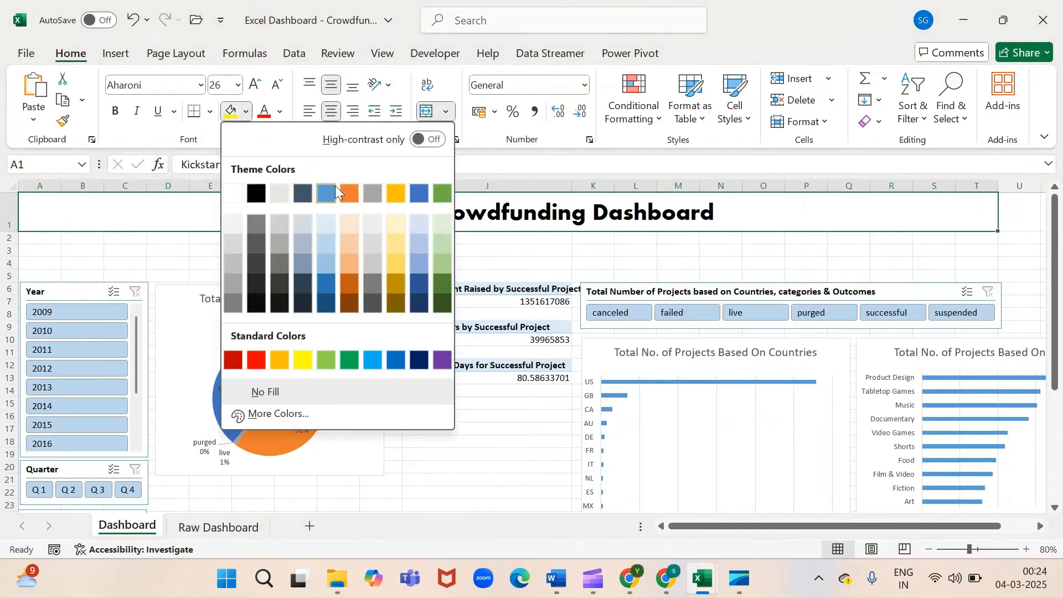
{"action": "left_click", "coordinate": [302, 200]}
{"action": "left_click", "coordinate": [280, 112]}
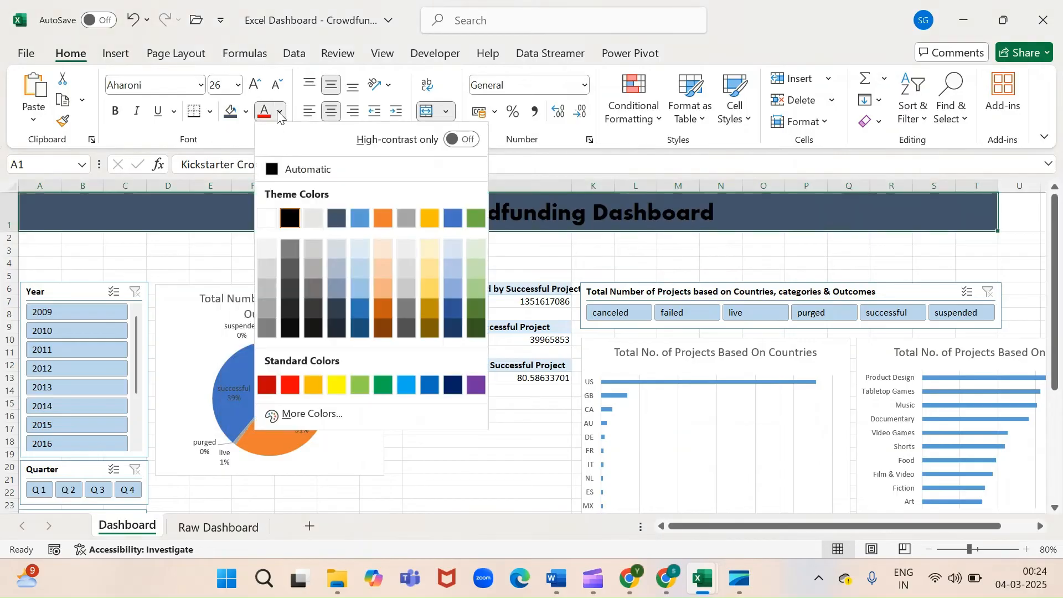
{"action": "left_click", "coordinate": [267, 219]}
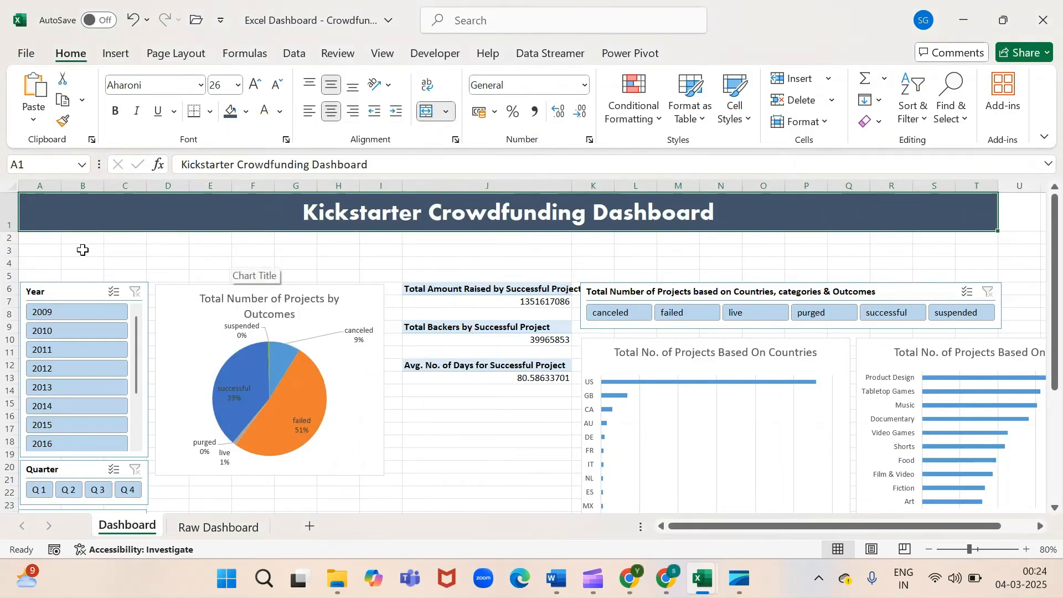
Delete the empty rows 2 to 4 below the dashboard title
{"action": "left_click", "coordinate": [38, 240]}
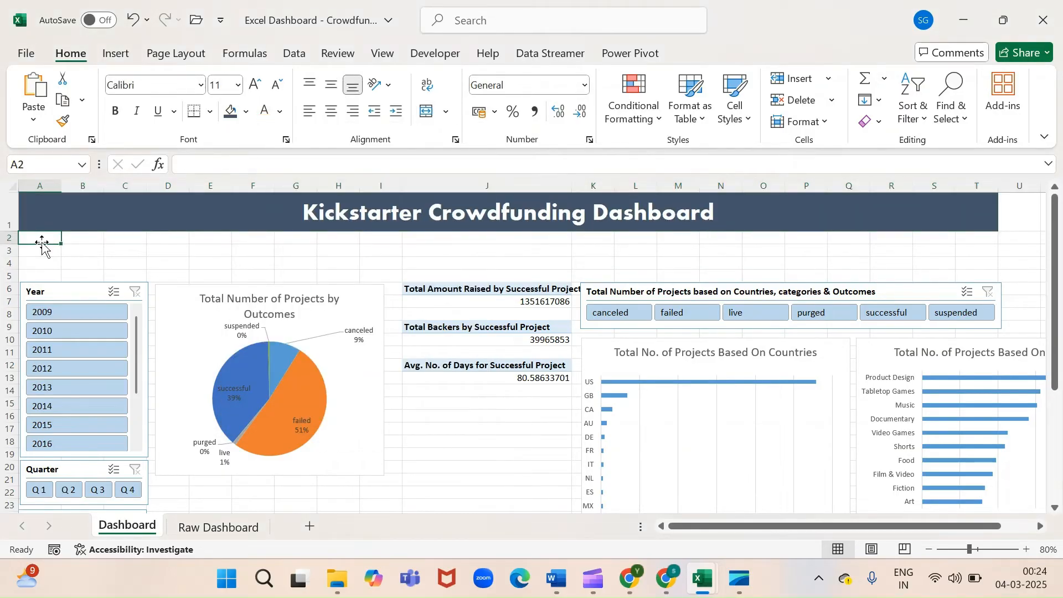
{"action": "left_click", "coordinate": [7, 238]}
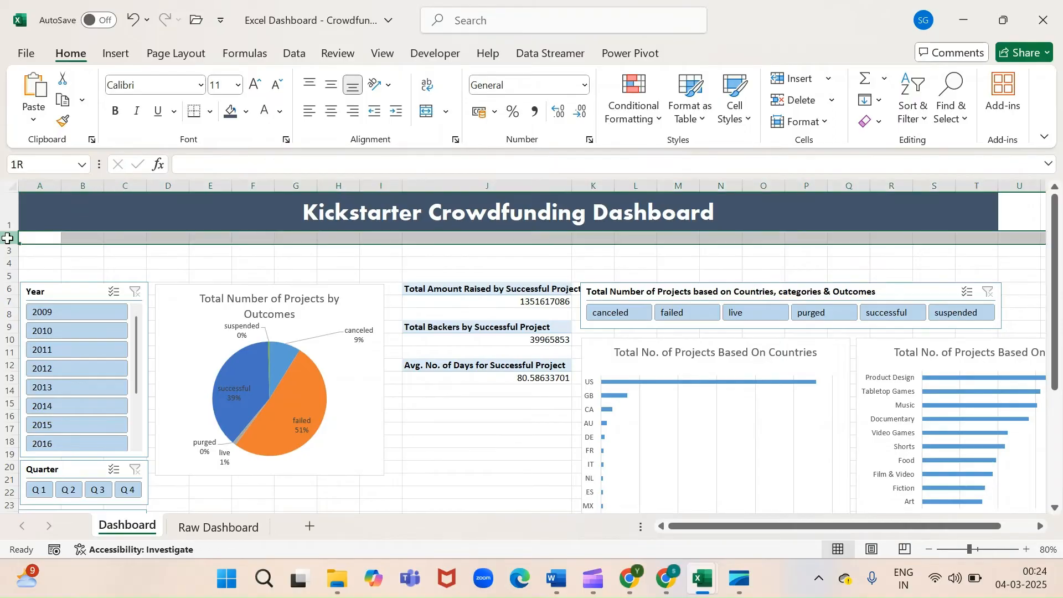
{"action": "left_click_drag", "start_coordinate": [7, 239], "coordinate": [2, 265]}
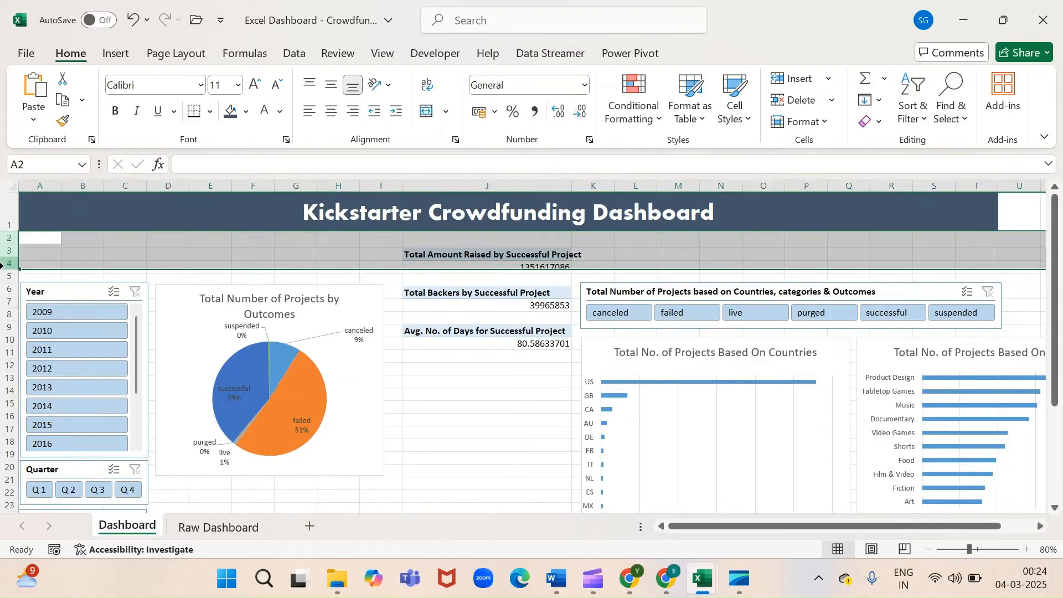
{"action": "key", "text": "ctrl+minus"}
Center the three summary PivotTables in J3:J10 horizontally and widen column J slightly to fit their headings
{"action": "left_click_drag", "start_coordinate": [436, 255], "coordinate": [437, 339]}
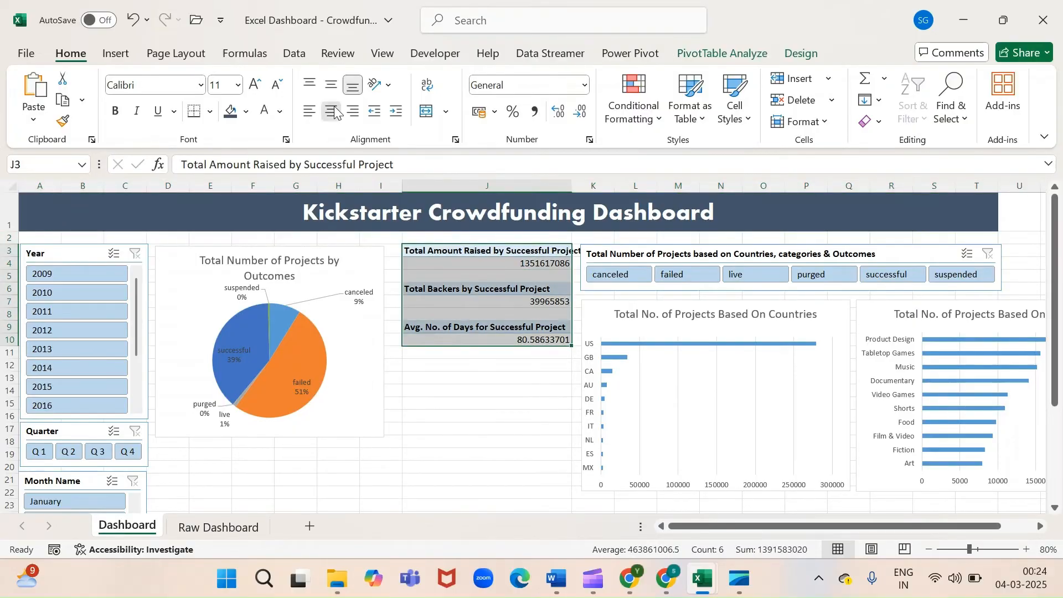
{"action": "left_click", "coordinate": [332, 110]}
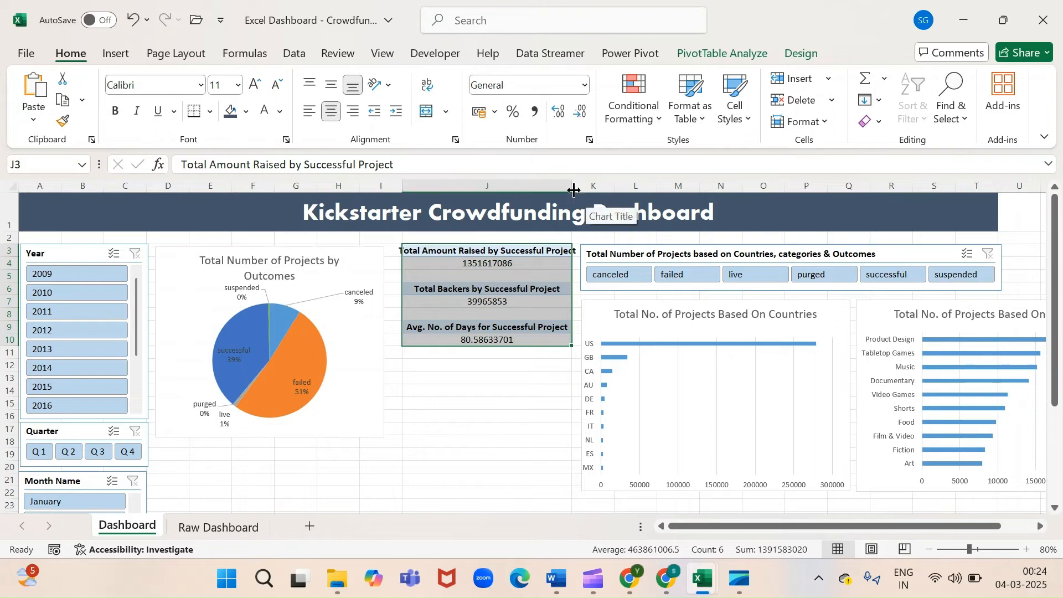
{"action": "left_click_drag", "start_coordinate": [572, 186], "coordinate": [588, 186]}
Increase the font size of the summary PivotTables in J3:J10 to 14 and autofit column J
{"action": "left_click", "coordinate": [496, 252]}
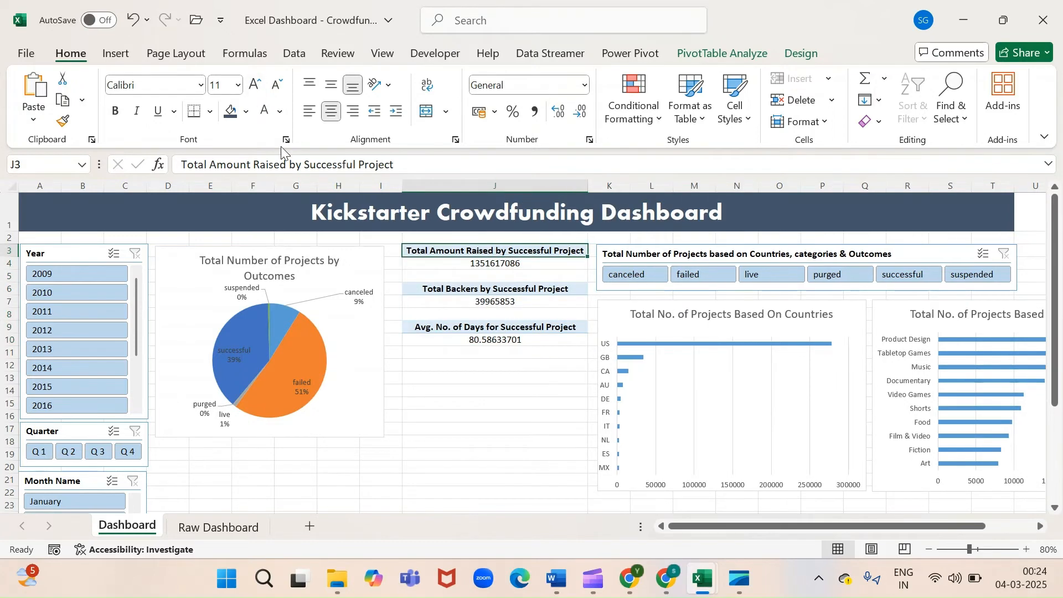
{"action": "key", "text": "shift+Down"}
{"action": "key", "text": "shift+Down"}
{"action": "key", "text": "shift+Down"}
{"action": "key", "text": "shift+Down"}
{"action": "key", "text": "shift+Down"}
{"action": "key", "text": "shift+Down"}
{"action": "key", "text": "shift+Down"}
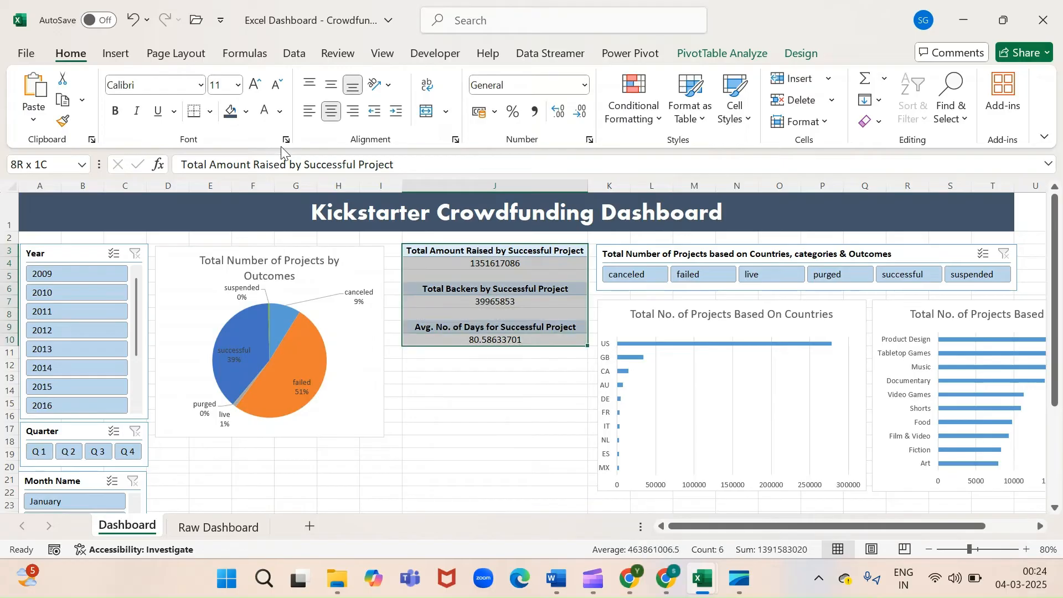
{"action": "left_click", "coordinate": [255, 86]}
{"action": "left_click", "coordinate": [254, 86]}
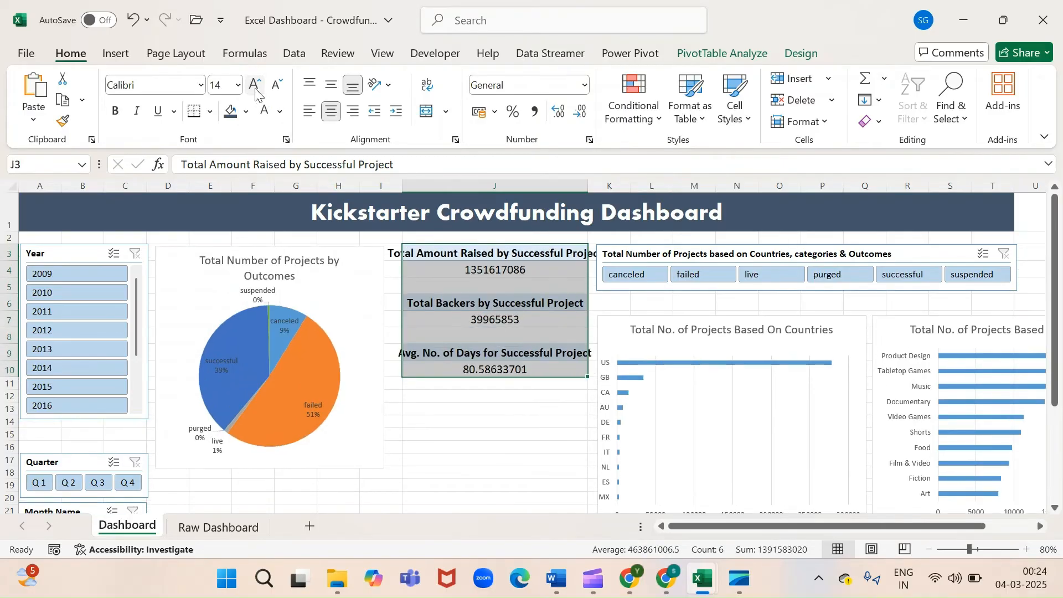
{"action": "double_click", "coordinate": [588, 189]}
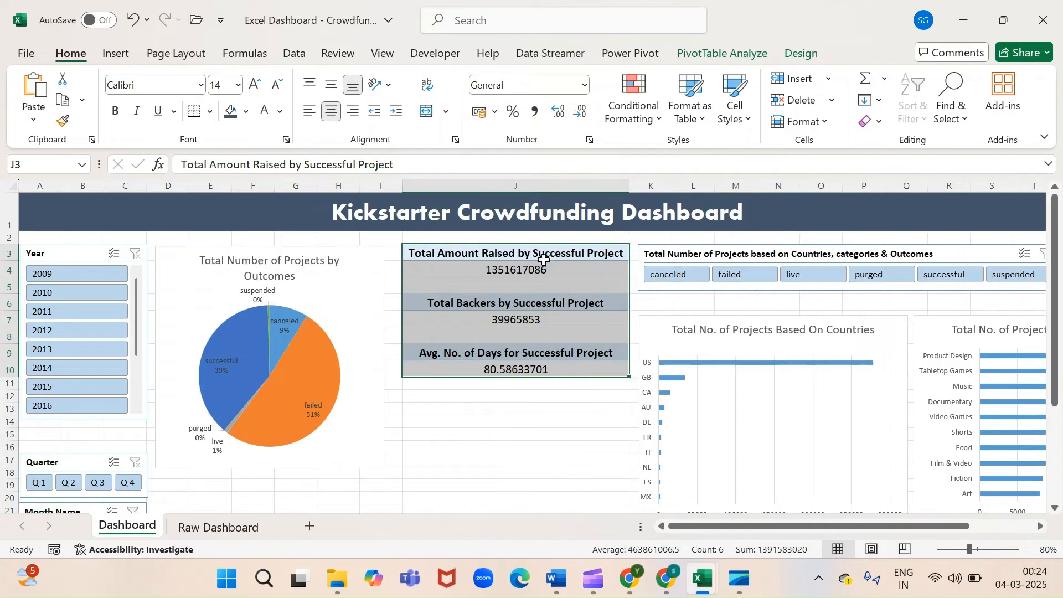
{"action": "left_click", "coordinate": [515, 254]}
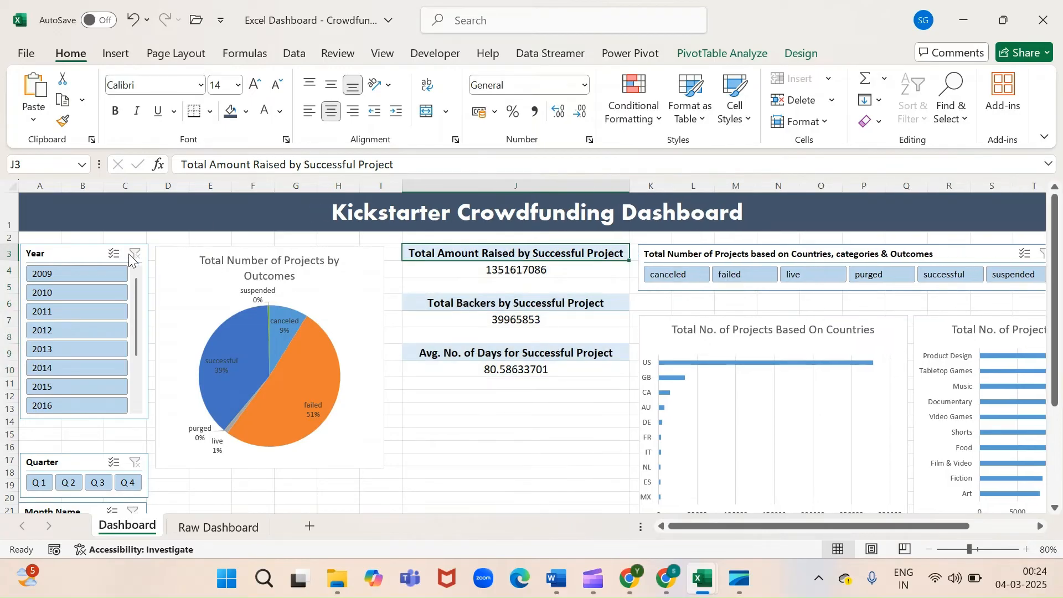
Align the outcomes pie chart with the top of row 3, widen it to the edge of column J and shorten it slightly
{"action": "left_click", "coordinate": [175, 254]}
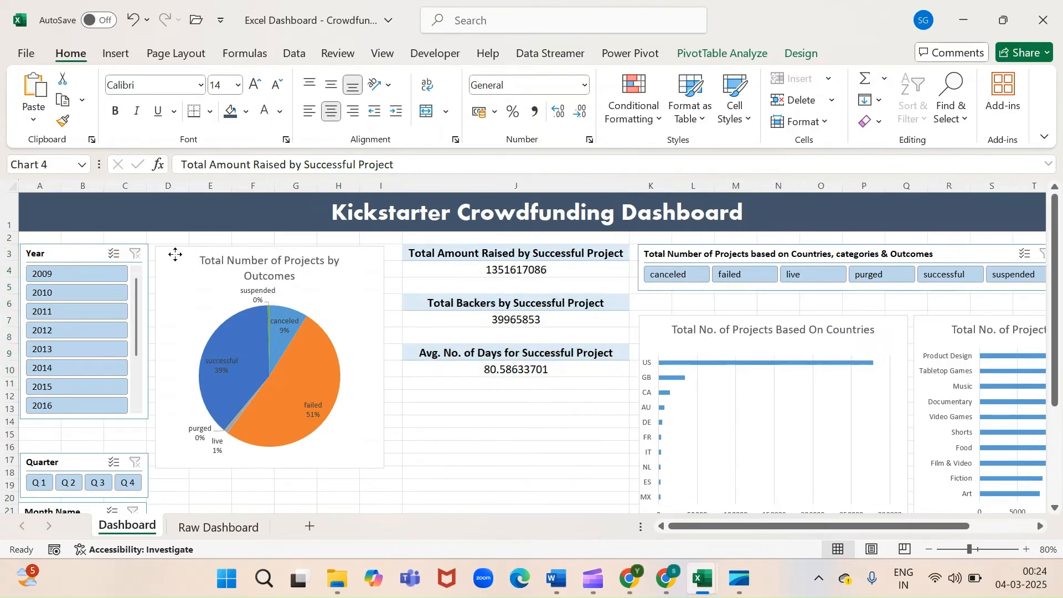
{"action": "left_click_drag", "start_coordinate": [175, 255], "coordinate": [173, 253]}
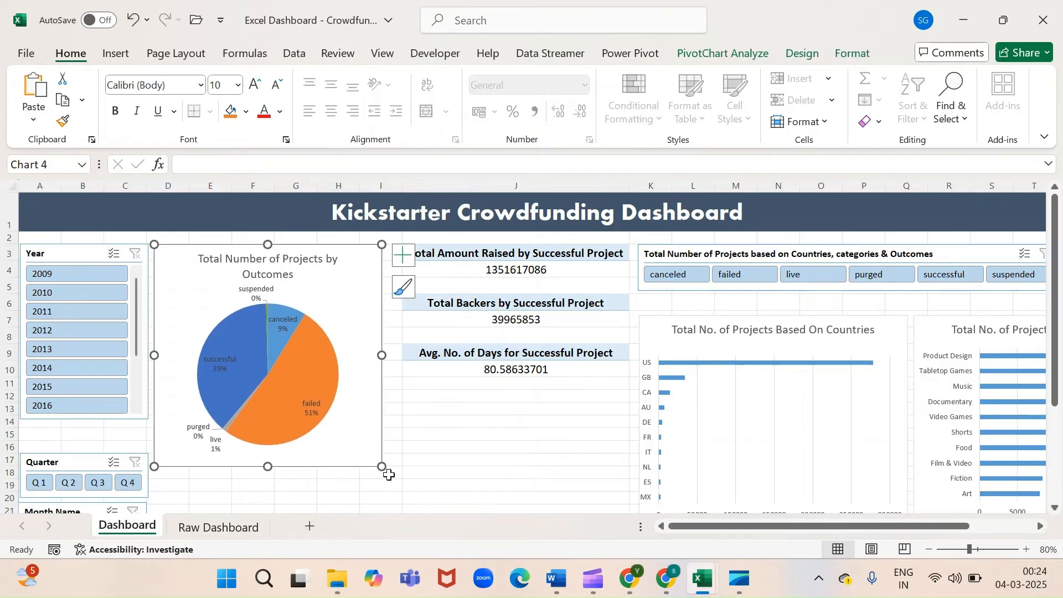
{"action": "left_click_drag", "start_coordinate": [382, 466], "coordinate": [399, 450]}
Enlarge the pie's plot area so it fills the chart down to its lower border
{"action": "left_click", "coordinate": [334, 335]}
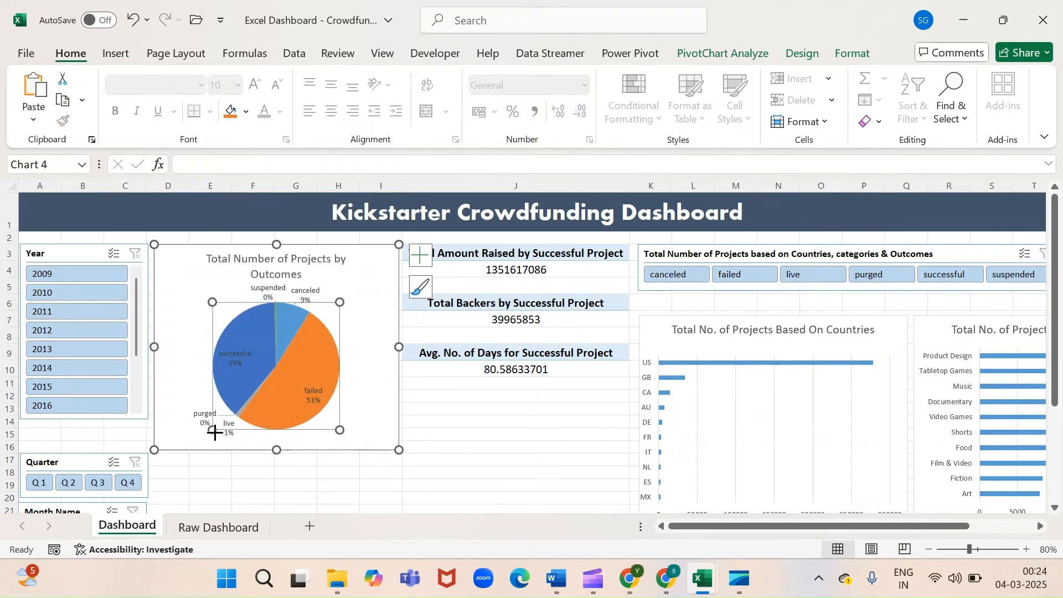
{"action": "left_click_drag", "start_coordinate": [215, 432], "coordinate": [198, 449]}
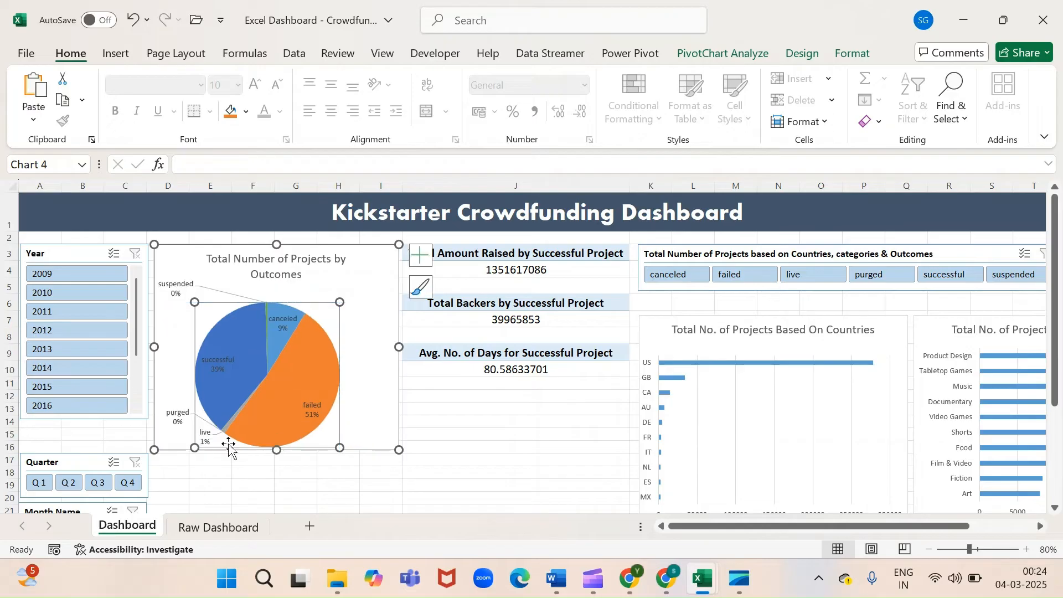
{"action": "mouse_move", "coordinate": [339, 302]}
{"action": "left_mouse_down"}
{"action": "mouse_move", "coordinate": [357, 310]}
{"action": "mouse_move", "coordinate": [355, 294]}
{"action": "left_mouse_up"}
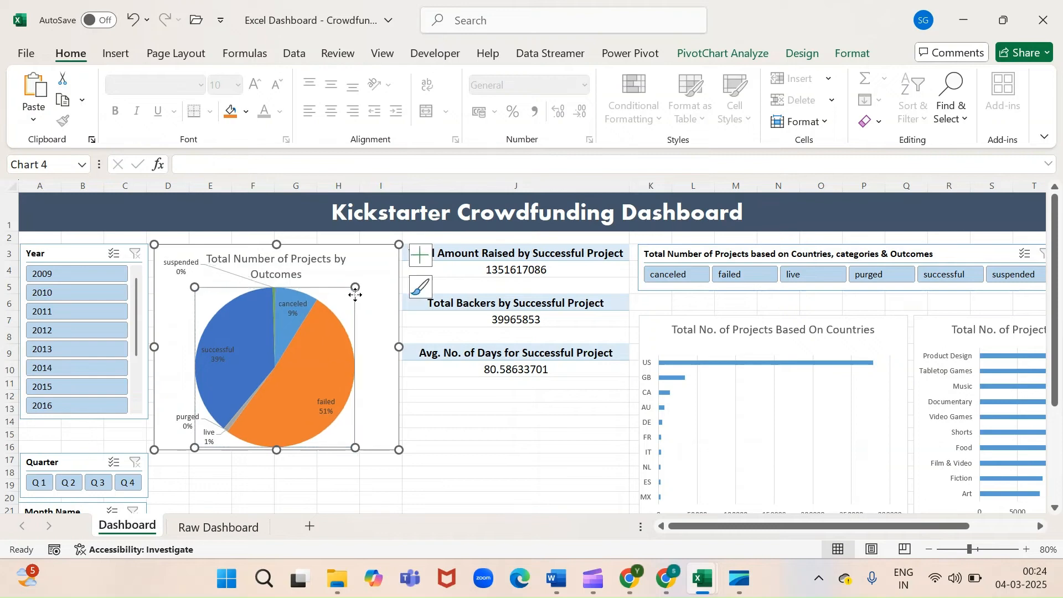
{"action": "left_click", "coordinate": [389, 417]}
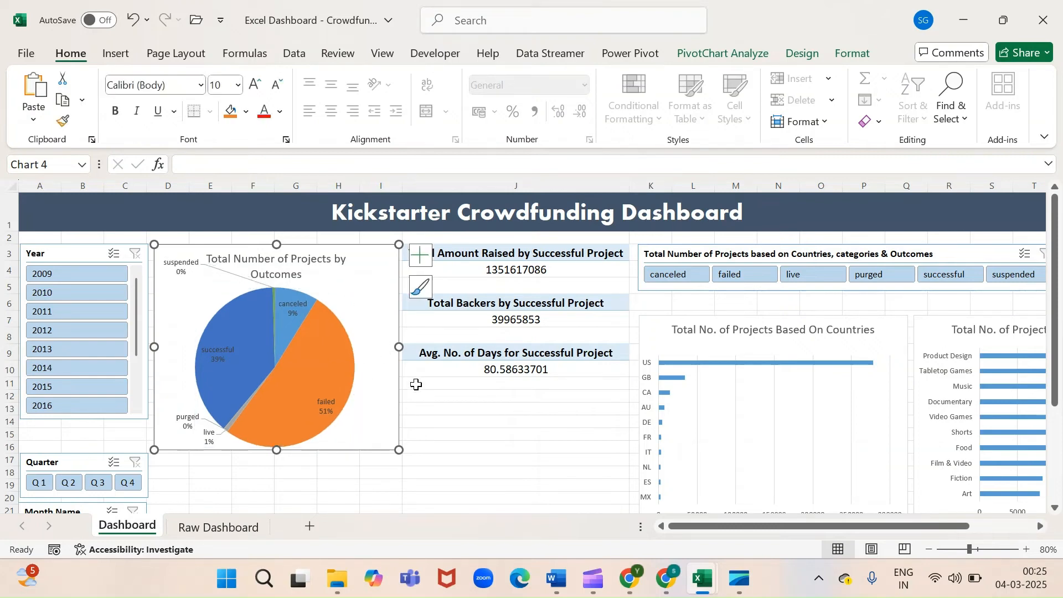
{"action": "left_click", "coordinate": [420, 375]}
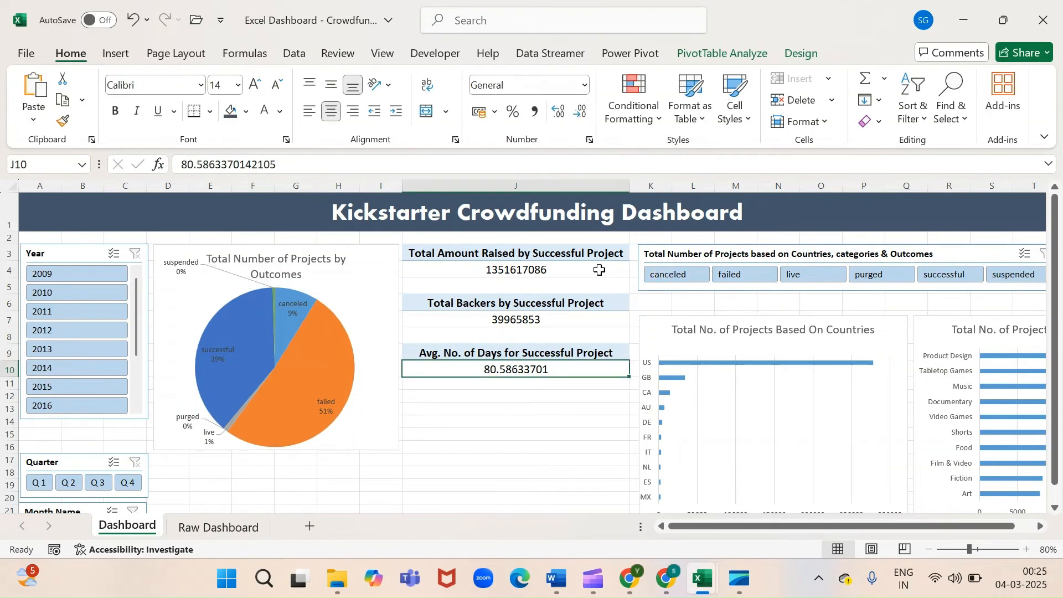
Fill the background of the outcomes pie chart with the lightest gray
{"action": "left_click", "coordinate": [392, 250]}
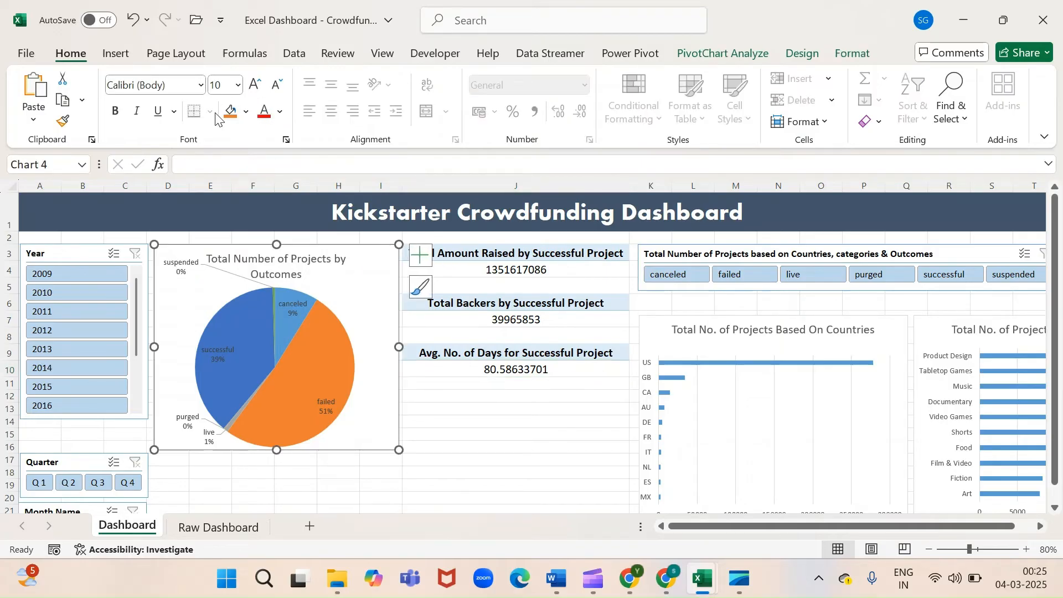
{"action": "left_click", "coordinate": [246, 111]}
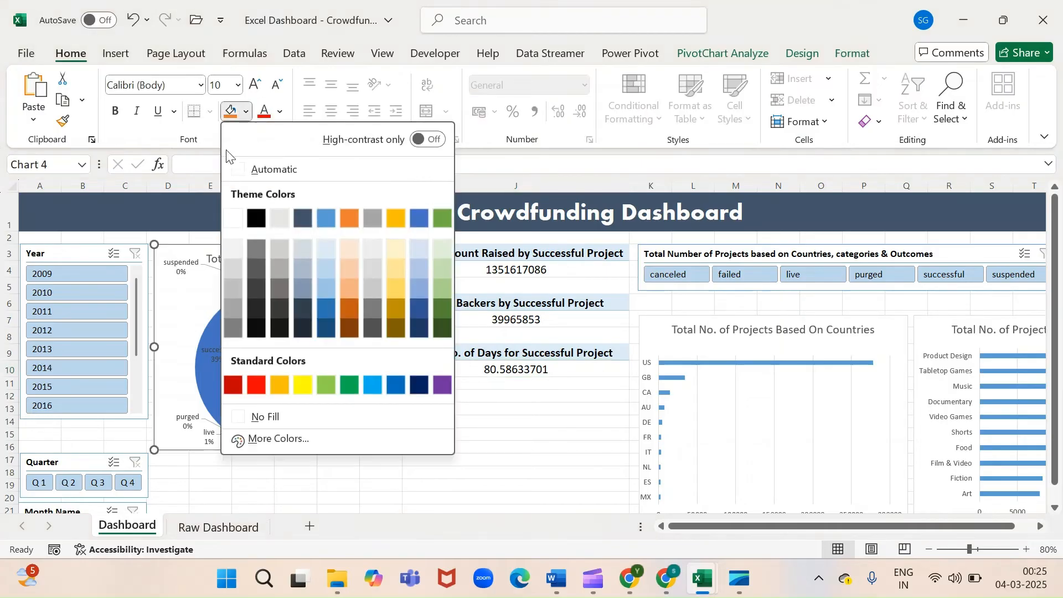
{"action": "left_click", "coordinate": [238, 251]}
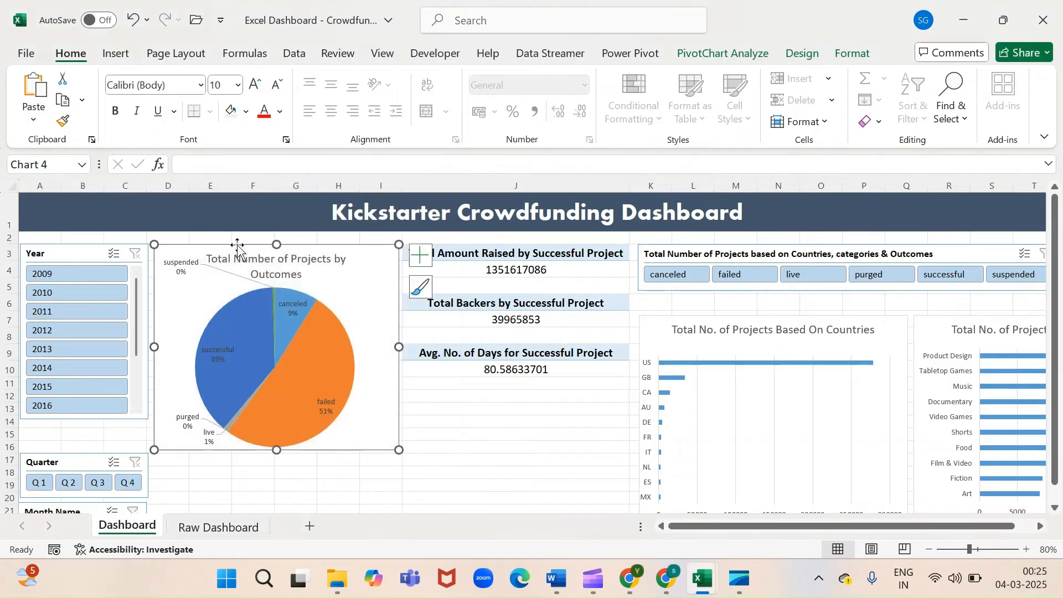
{"action": "left_click", "coordinate": [437, 379]}
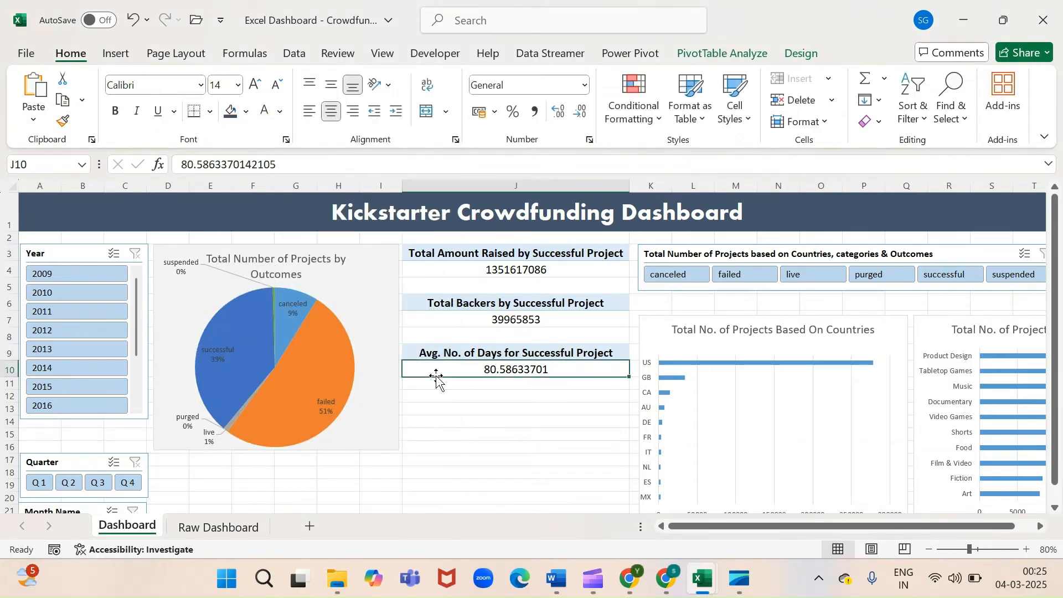
Fill the three summary headings in J3, J6 and J9 with the lightest gray
{"action": "left_click", "coordinate": [440, 253]}
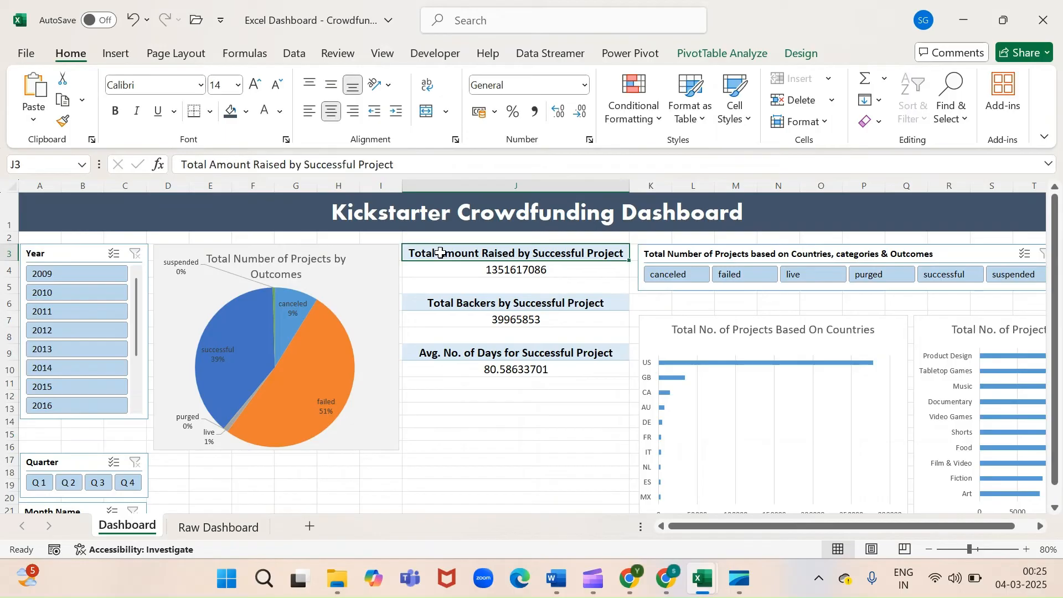
{"action": "left_click", "coordinate": [247, 111]}
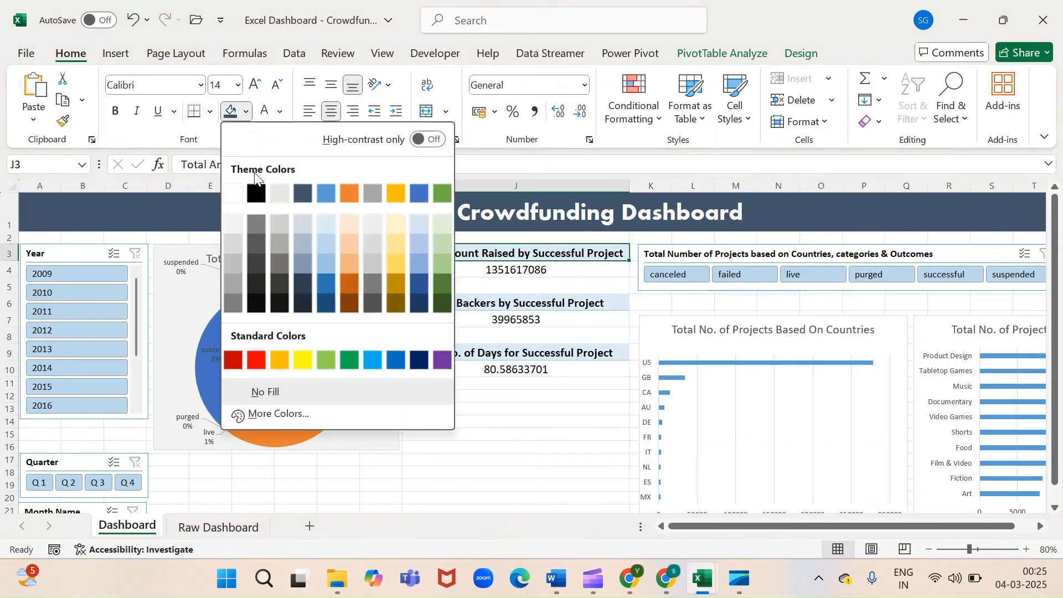
{"action": "left_click", "coordinate": [237, 226]}
{"action": "key", "text": "Down"}
{"action": "key", "text": "Down"}
{"action": "key", "text": "Down"}
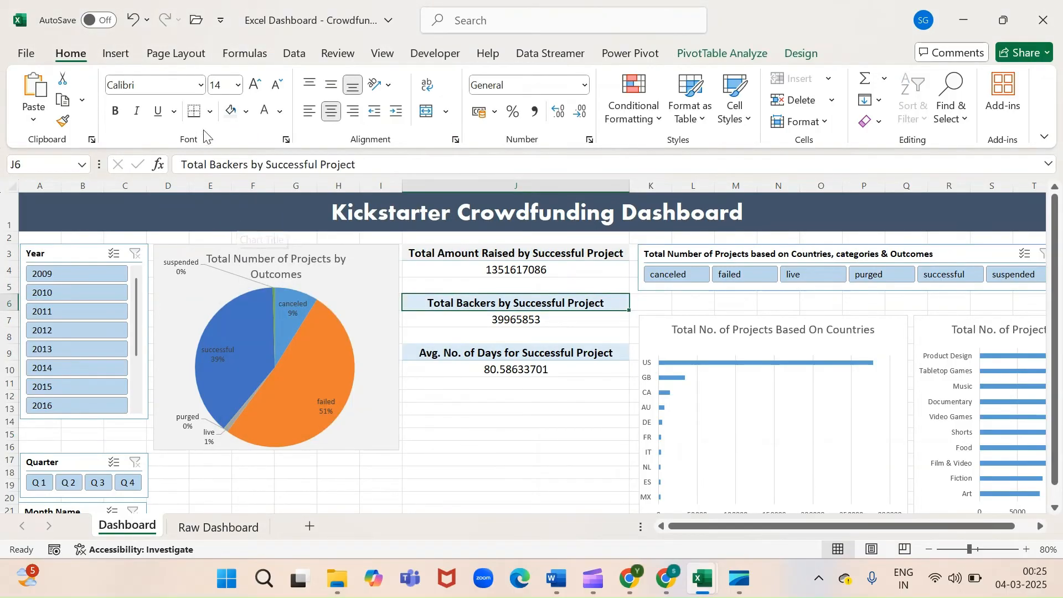
{"action": "left_click", "coordinate": [226, 112]}
{"action": "key", "text": "Down"}
{"action": "key", "text": "Down"}
{"action": "key", "text": "Down"}
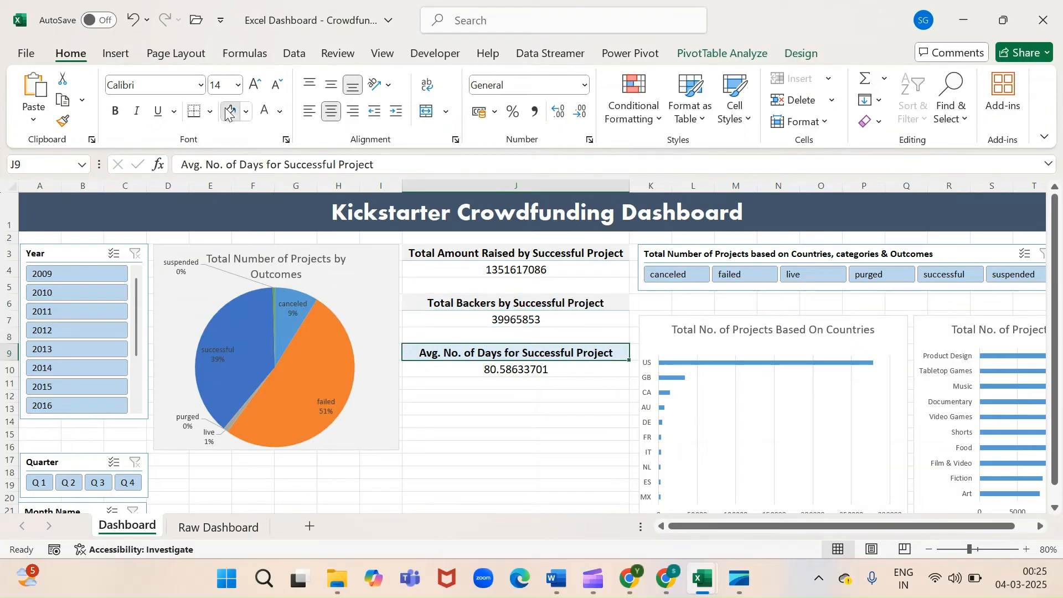
{"action": "left_click", "coordinate": [226, 111]}
{"action": "key", "text": "Up"}
{"action": "key", "text": "Up"}
{"action": "key", "text": "Up"}
{"action": "key", "text": "Up"}
{"action": "key", "text": "Up"}
{"action": "key", "text": "Right"}
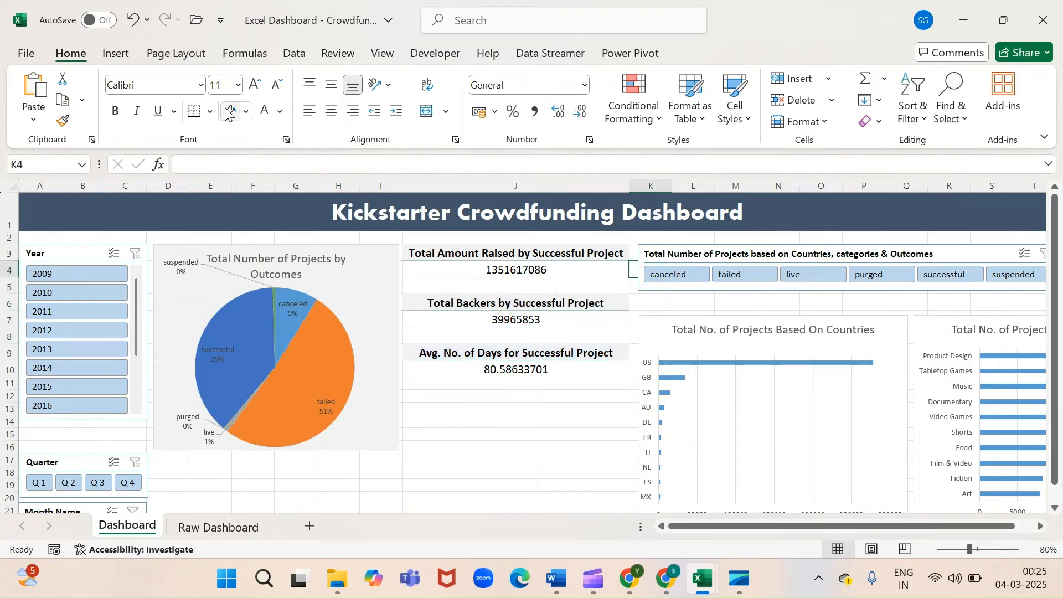
{"action": "key", "text": "Right"}
Move the countries bar chart up directly beneath the outcomes slicer and narrow it slightly
{"action": "scroll", "coordinate": [714, 358], "scroll_direction": "right", "scroll_amount": 3}
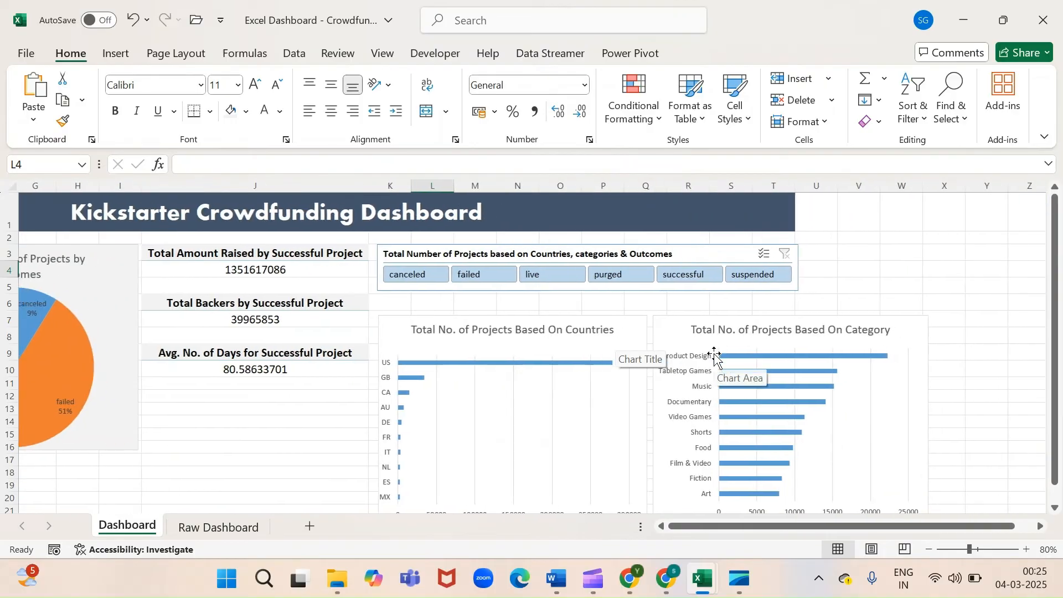
{"action": "left_click_drag", "start_coordinate": [643, 331], "coordinate": [635, 310]}
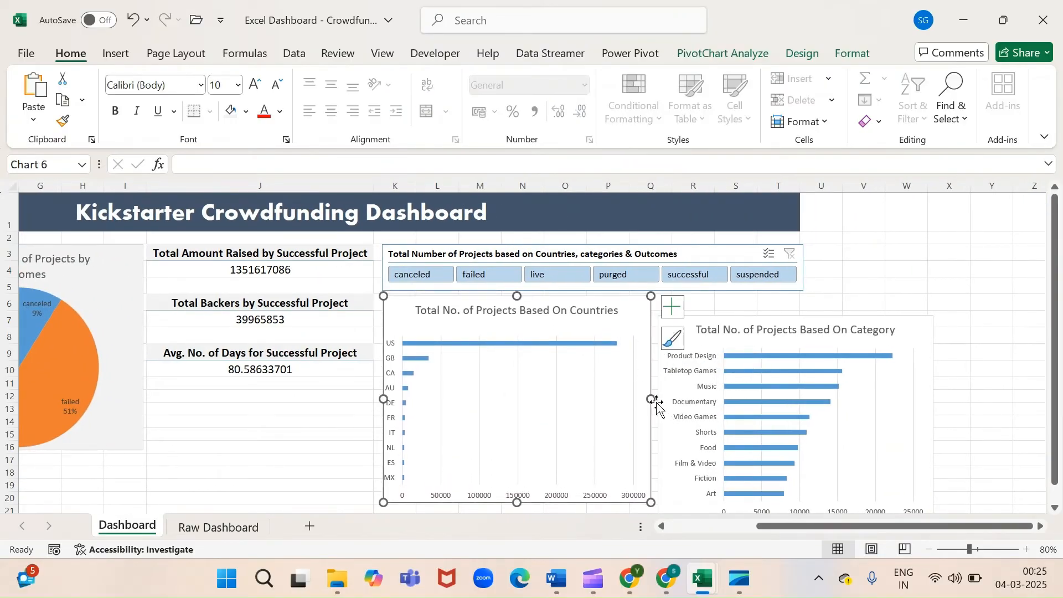
{"action": "left_click_drag", "start_coordinate": [651, 399], "coordinate": [639, 400]}
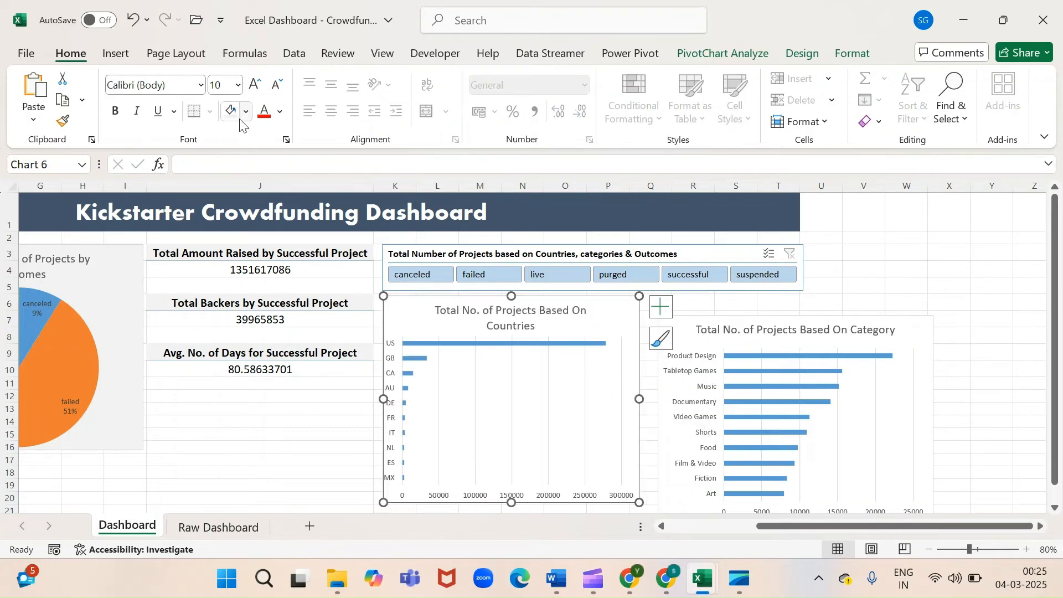
Fill the countries bar chart with the lightest gray and add data labels to its bars
{"action": "left_click", "coordinate": [661, 306]}
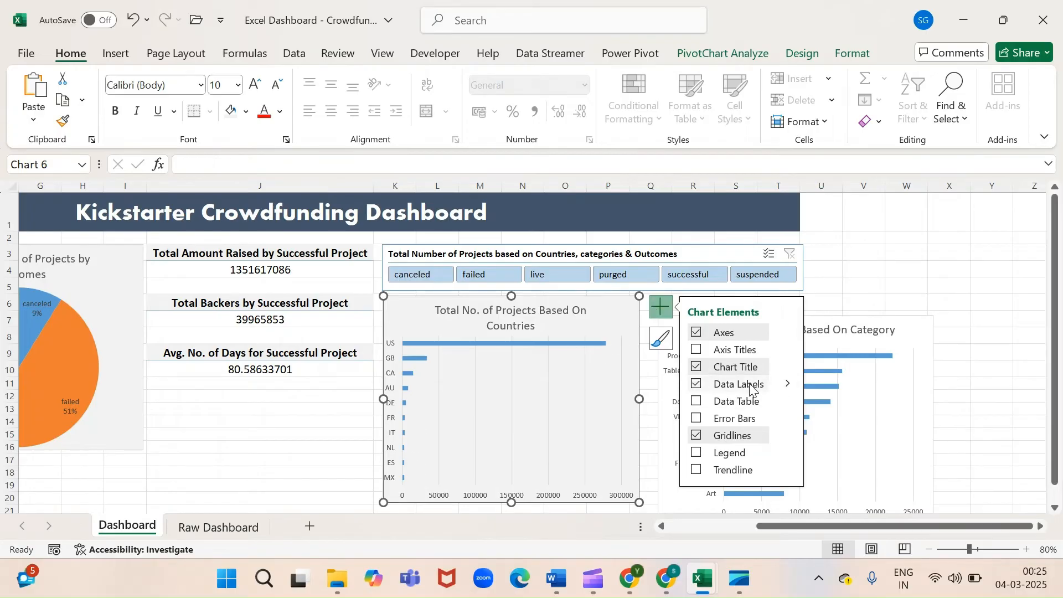
Move the category bar chart up and beside the countries chart so their top edges line up
{"action": "left_click", "coordinate": [845, 316]}
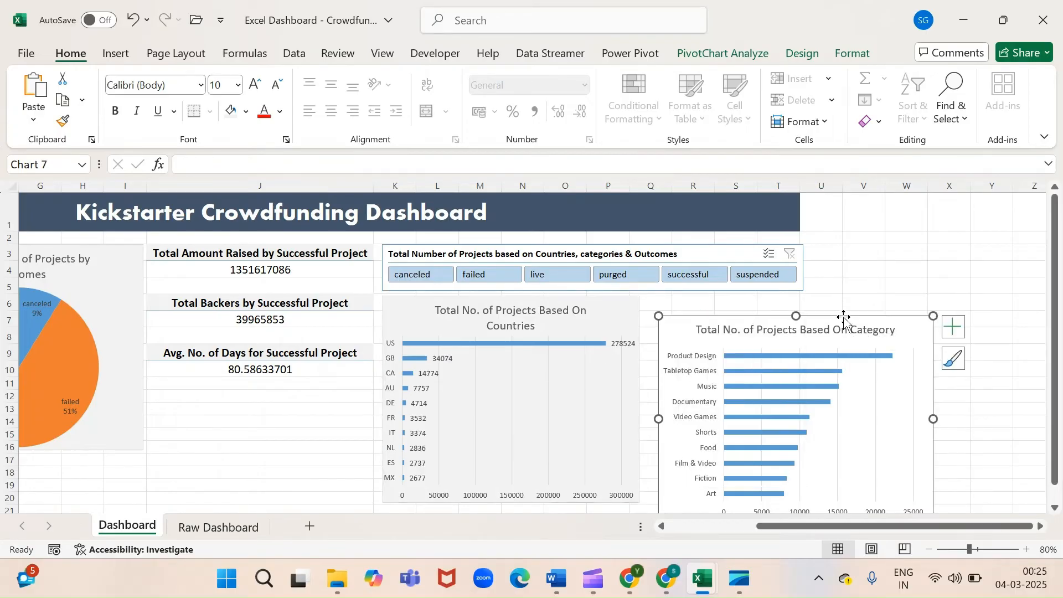
{"action": "left_click_drag", "start_coordinate": [829, 320], "coordinate": [818, 300]}
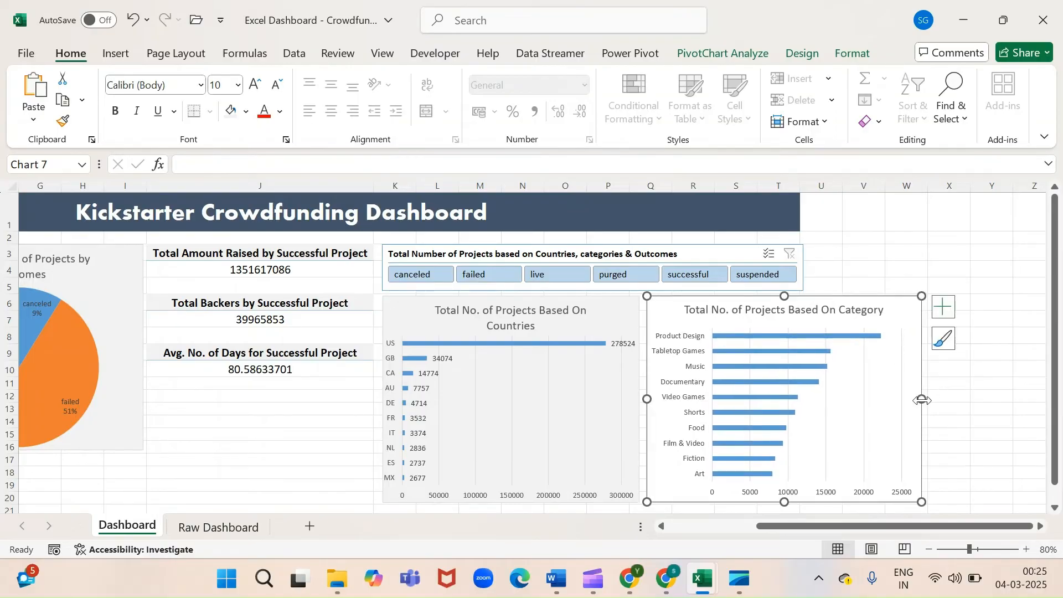
Narrow the countries and category bar charts and shift the category chart over to sit close beside the countries chart
{"action": "left_click_drag", "start_coordinate": [922, 400], "coordinate": [900, 400]}
{"action": "left_click", "coordinate": [635, 401]}
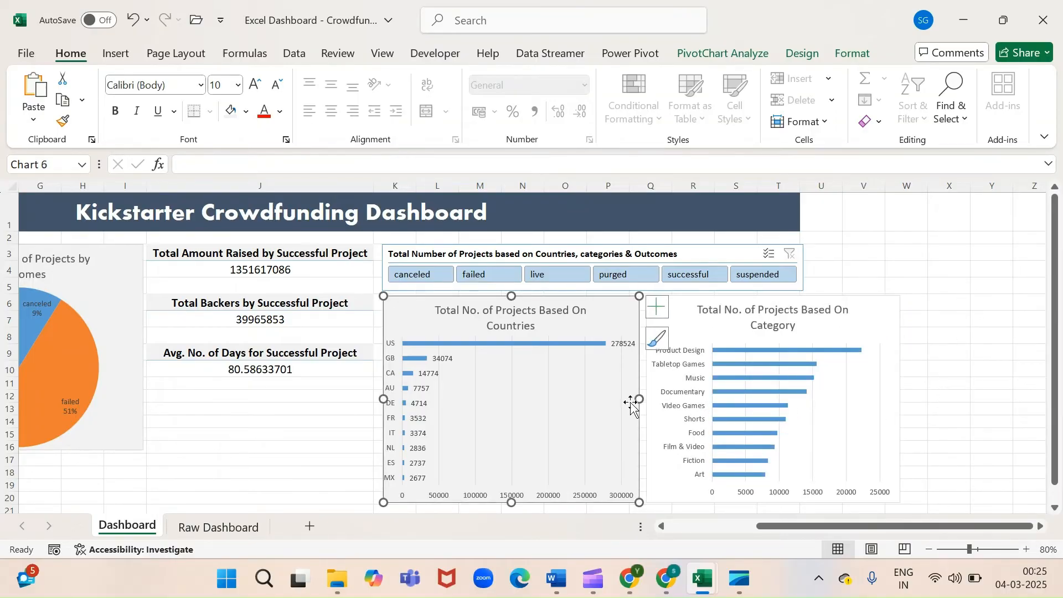
{"action": "mouse_move", "coordinate": [637, 400]}
{"action": "left_mouse_down"}
{"action": "mouse_move", "coordinate": [617, 399]}
{"action": "mouse_move", "coordinate": [653, 397]}
{"action": "mouse_move", "coordinate": [636, 392]}
{"action": "left_mouse_up"}
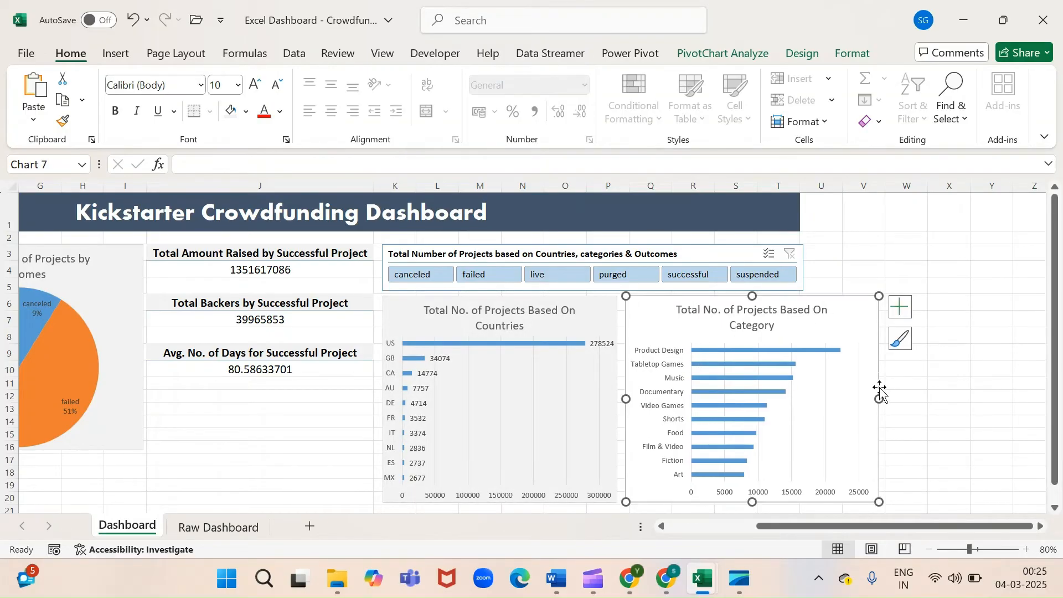
{"action": "left_click_drag", "start_coordinate": [878, 398], "coordinate": [851, 396]}
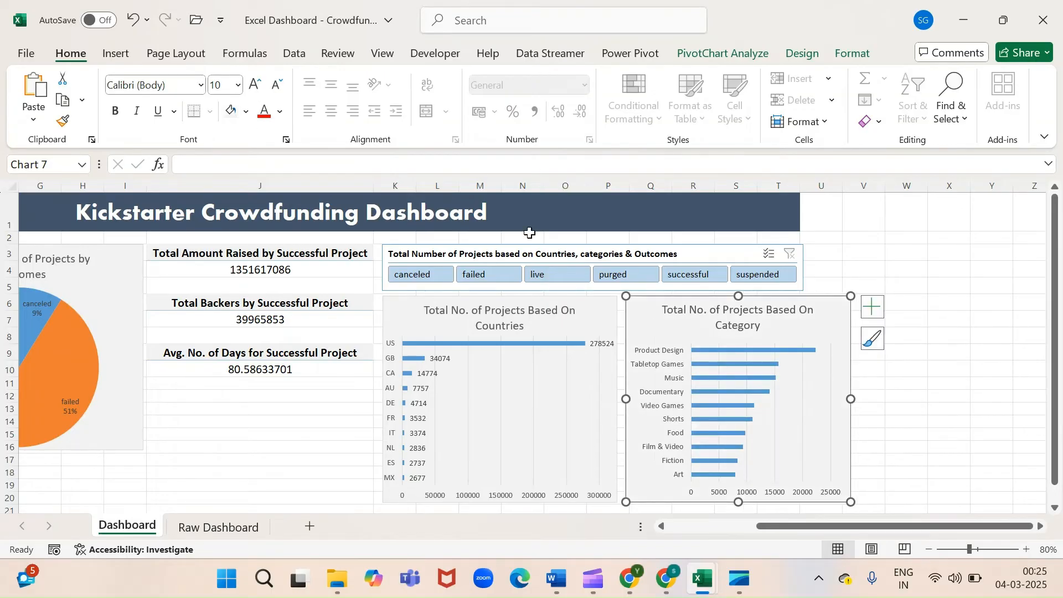
Fill the category bar chart with the lightest gray and add data labels to its bars
{"action": "left_click", "coordinate": [873, 307]}
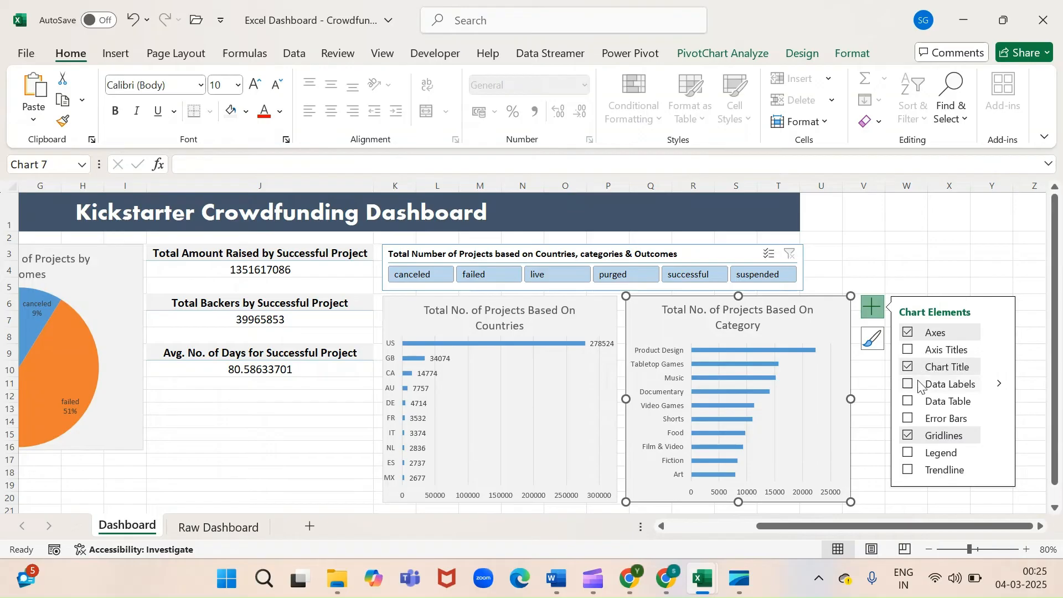
{"action": "left_click", "coordinate": [908, 388]}
{"action": "left_click", "coordinate": [876, 408]}
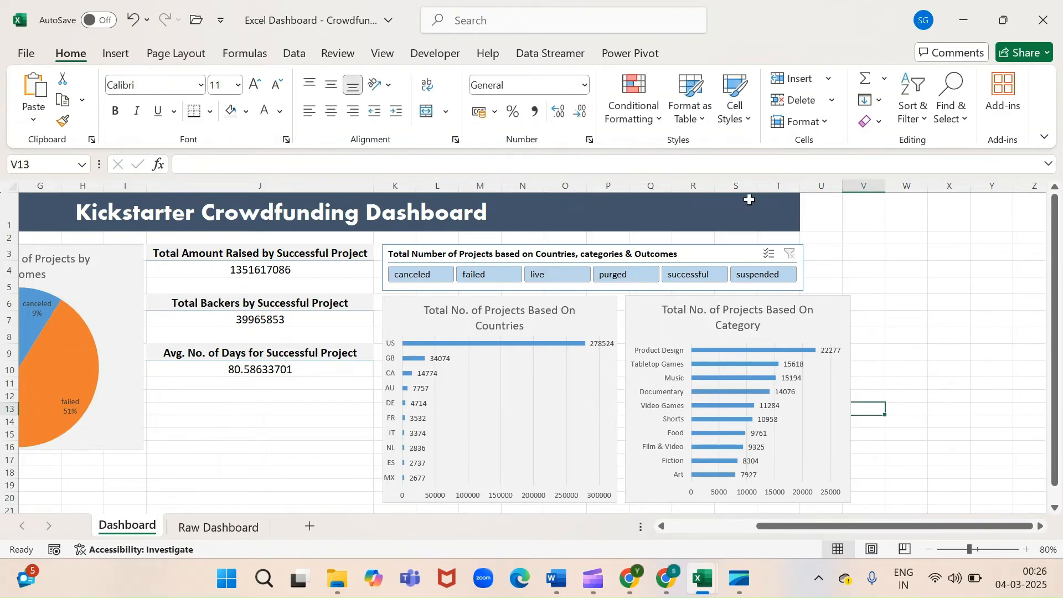
Extend the merged, centered dashboard title in row 1 through column U
{"action": "left_click_drag", "start_coordinate": [749, 200], "coordinate": [816, 213]}
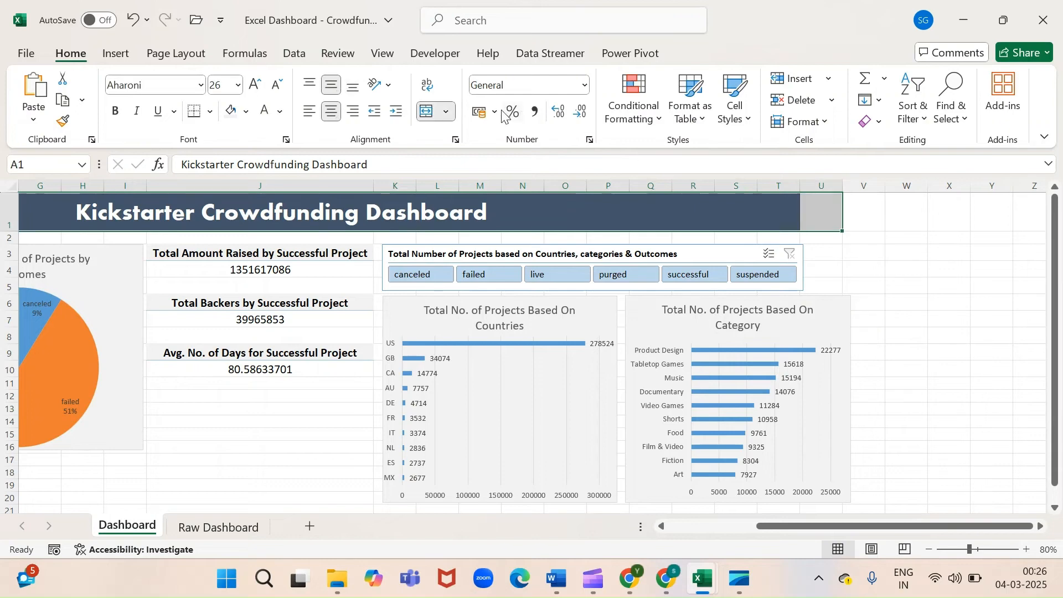
{"action": "left_click", "coordinate": [427, 112]}
{"action": "left_click", "coordinate": [428, 112]}
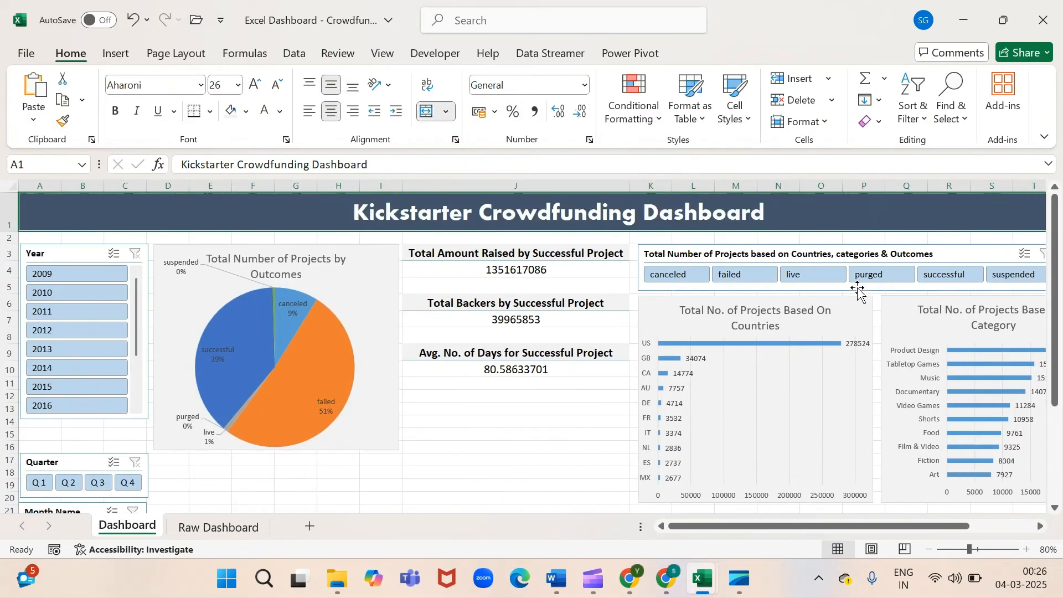
Widen the outcomes slicer so its edge lines up with the outer edge of the category bar chart
{"action": "scroll", "coordinate": [858, 291], "scroll_direction": "right", "scroll_amount": 4}
{"action": "left_click", "coordinate": [826, 256]}
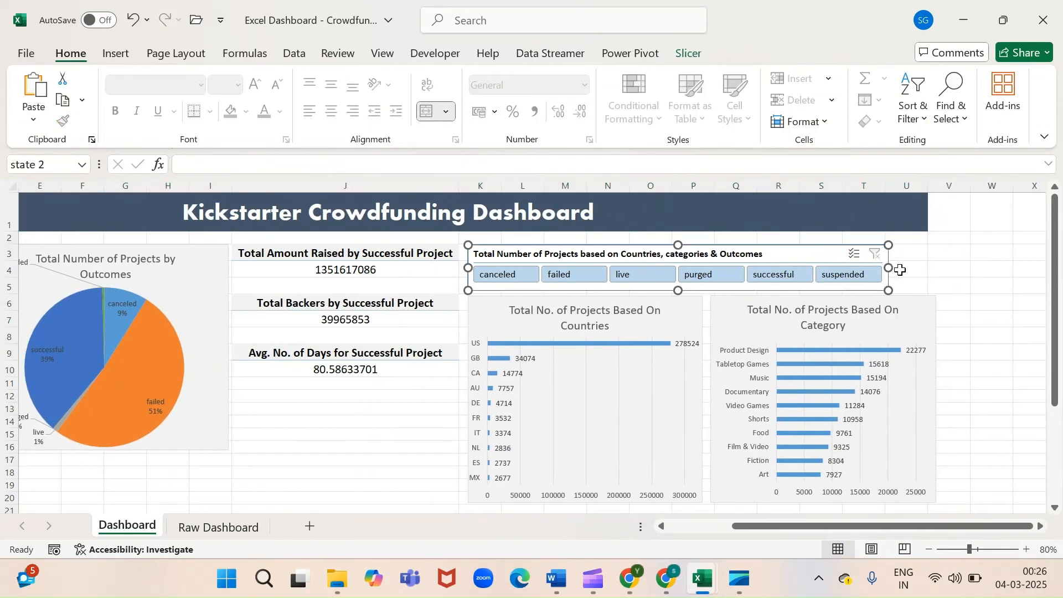
{"action": "left_click_drag", "start_coordinate": [889, 268], "coordinate": [929, 271]}
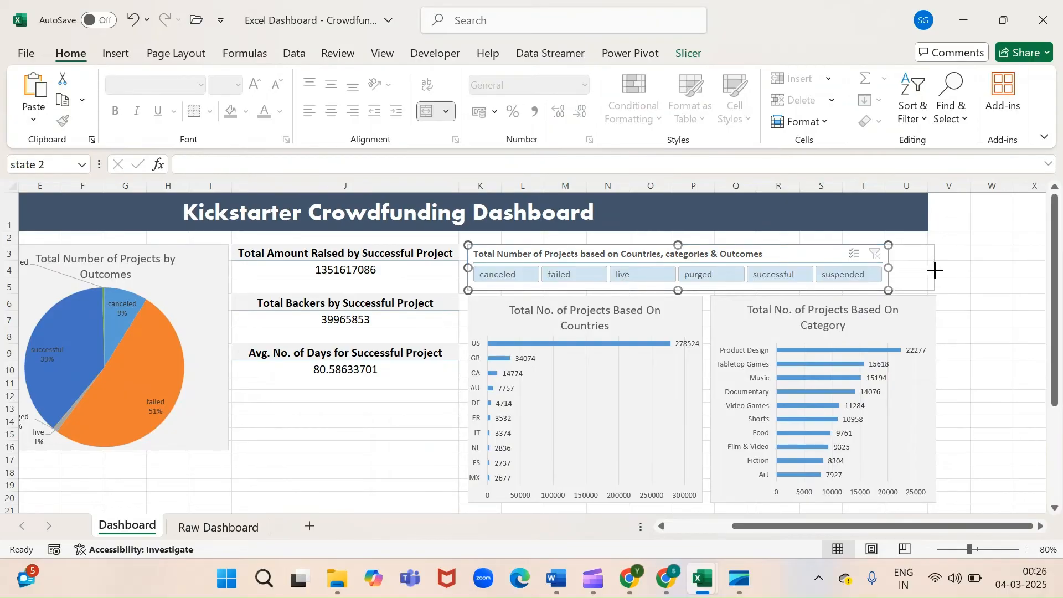
{"action": "left_click_drag", "start_coordinate": [935, 270], "coordinate": [935, 269]}
{"action": "left_click", "coordinate": [990, 301]}
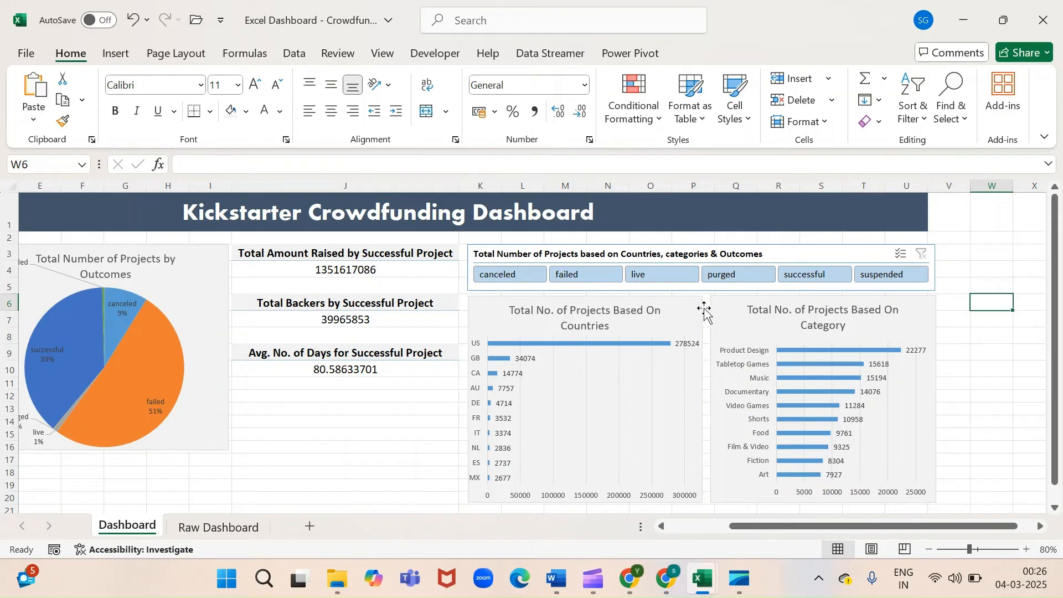
Move the Amount Raised column chart up directly beneath the outcomes pie chart and fill it with the lightest gray
{"action": "scroll", "coordinate": [430, 404], "scroll_direction": "down", "scroll_amount": 2}
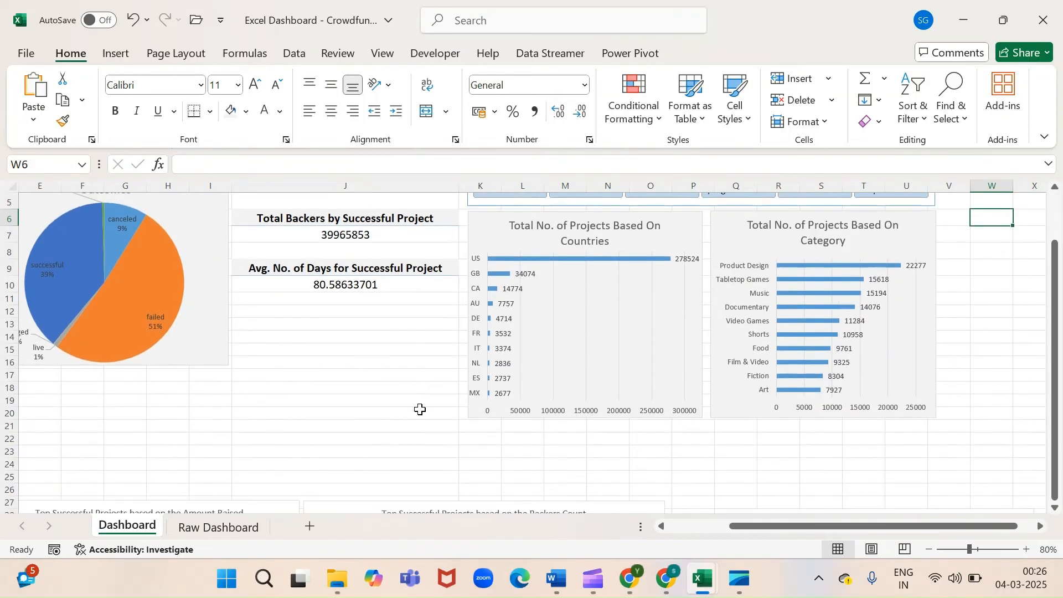
{"action": "left_click", "coordinate": [363, 386]}
{"action": "scroll", "coordinate": [363, 386], "scroll_direction": "down", "scroll_amount": 3}
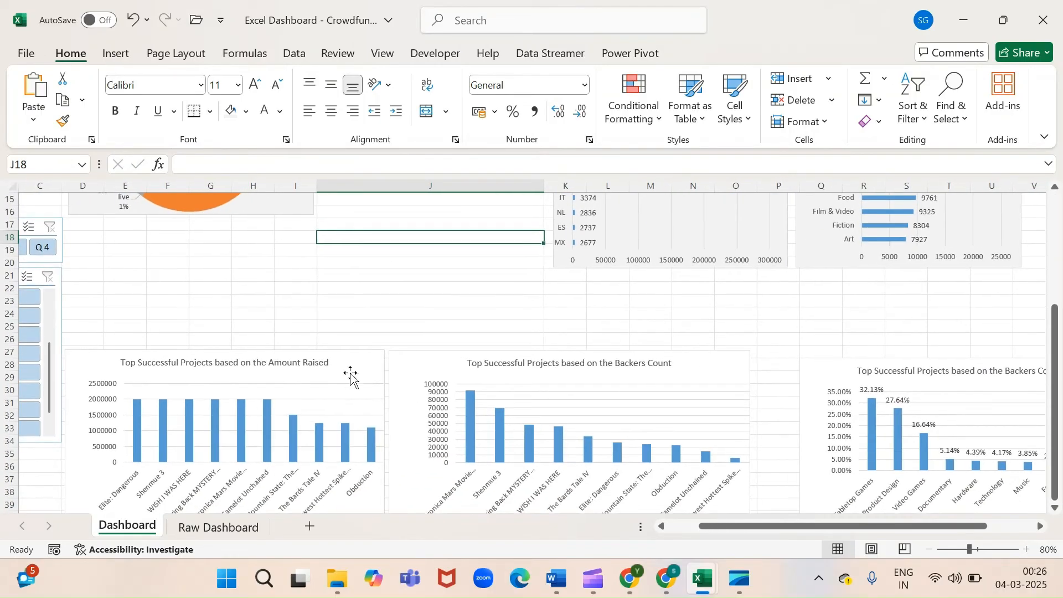
{"action": "left_click", "coordinate": [355, 369]}
{"action": "left_click_drag", "start_coordinate": [356, 369], "coordinate": [359, 241]}
{"action": "scroll", "coordinate": [328, 357], "scroll_direction": "up", "scroll_amount": 2}
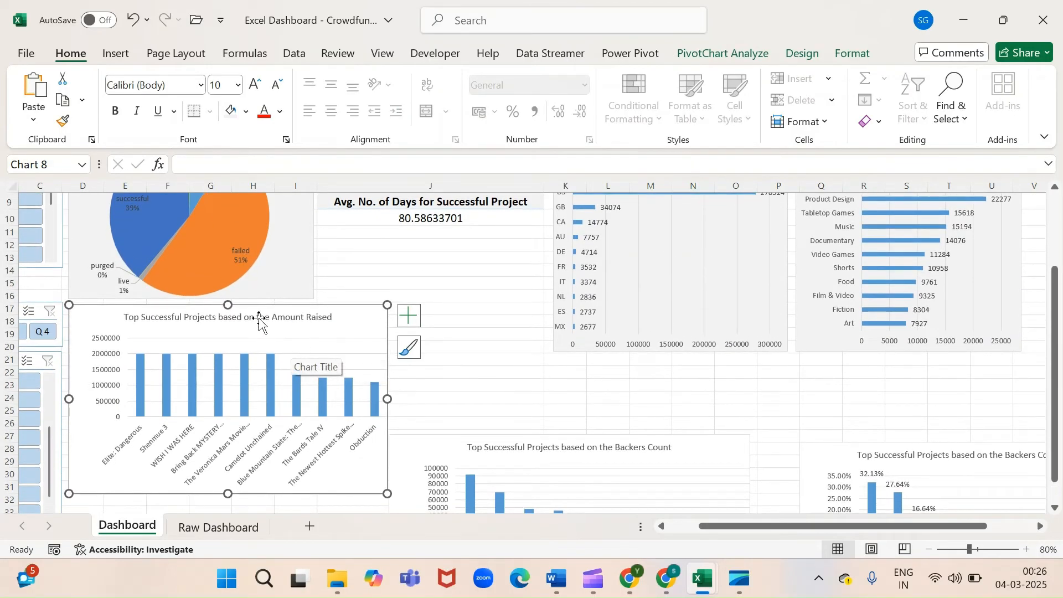
{"action": "left_click", "coordinate": [229, 113]}
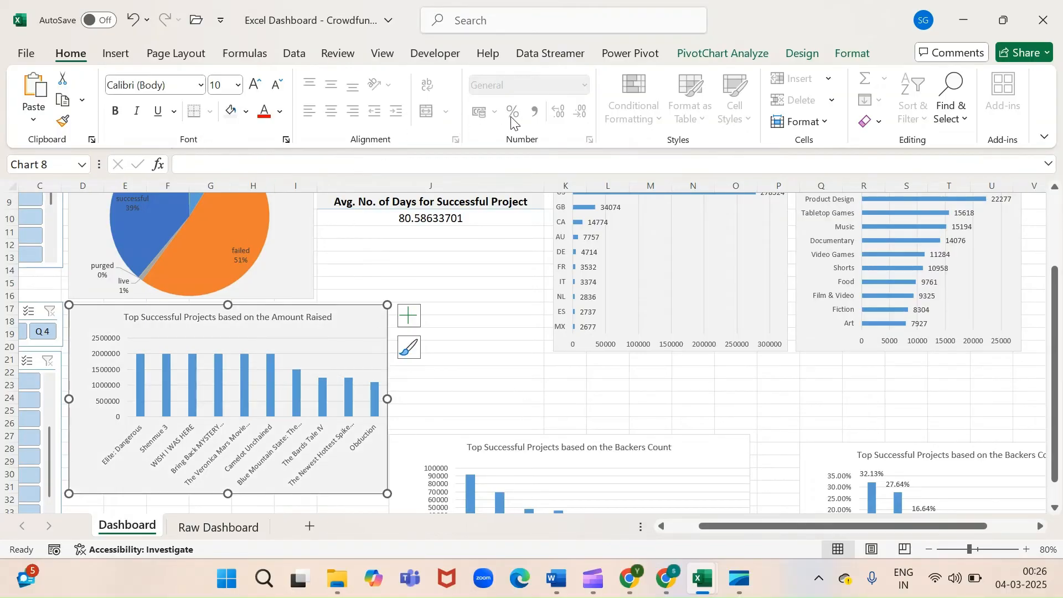
{"action": "left_click", "coordinate": [570, 445]}
{"action": "left_click_drag", "start_coordinate": [576, 366], "coordinate": [650, 433]}
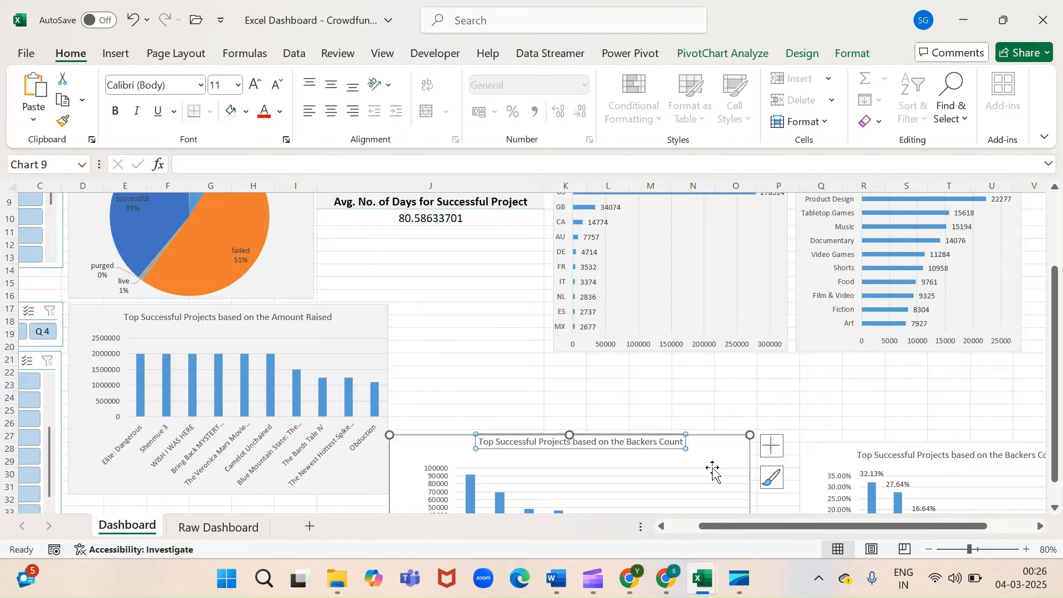
{"action": "key", "text": "ctrl+z"}
Move the backers count and percentage column charts up side by side beneath the bar charts, filling the backers count chart with the lightest gray
{"action": "left_click", "coordinate": [711, 435]}
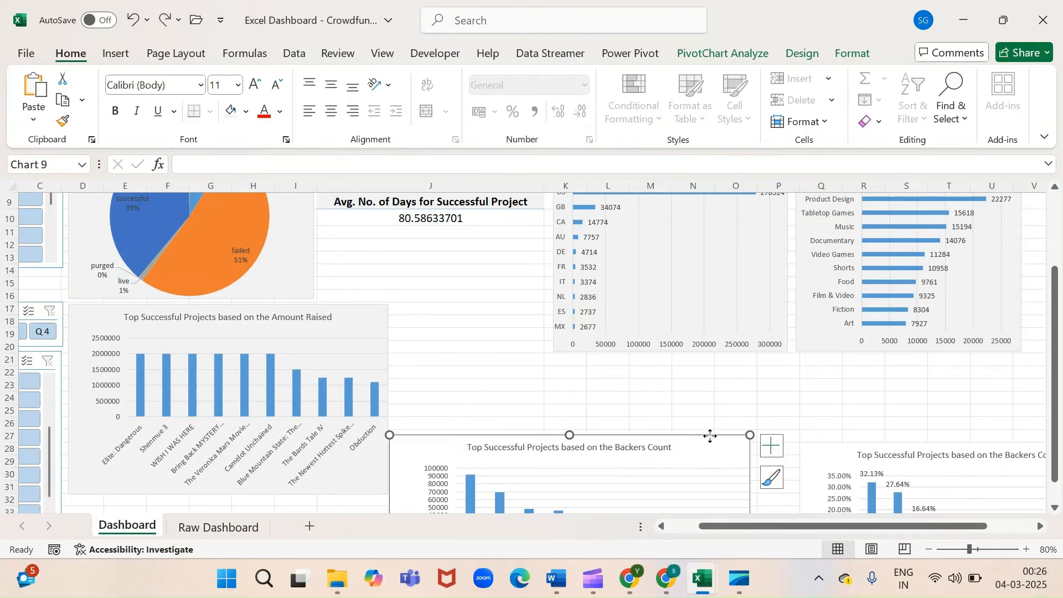
{"action": "left_click_drag", "start_coordinate": [710, 436], "coordinate": [716, 357]}
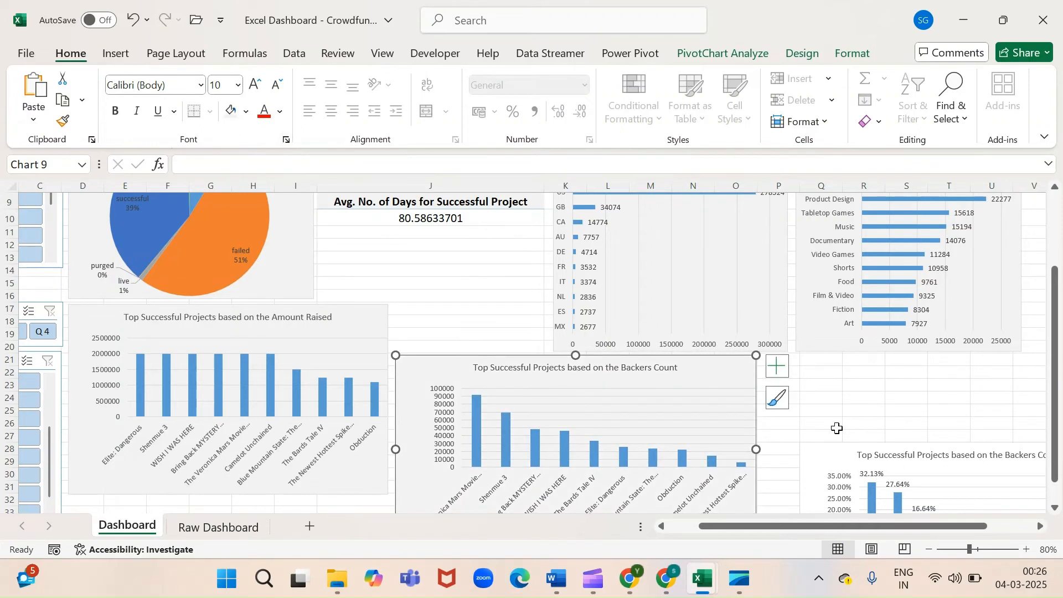
{"action": "left_click_drag", "start_coordinate": [829, 458], "coordinate": [793, 374]}
{"action": "left_click_drag", "start_coordinate": [707, 375], "coordinate": [708, 383]}
{"action": "left_click_drag", "start_coordinate": [816, 371], "coordinate": [817, 372]}
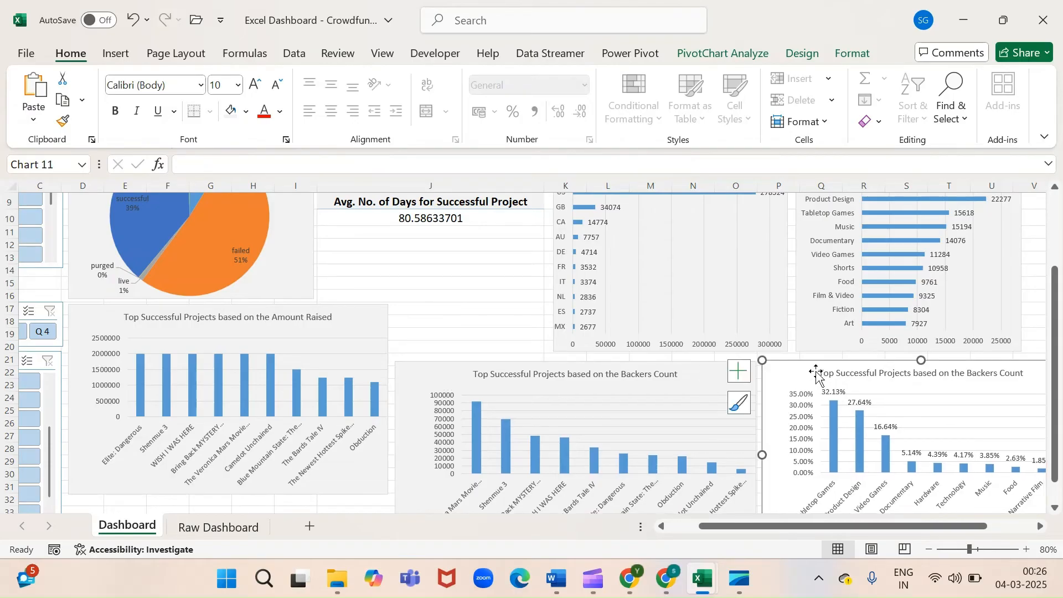
Resize the backers count and percentage column charts to similar widths, ending flush with the outer edge of the category bar chart
{"action": "scroll", "coordinate": [817, 372], "scroll_direction": "right", "scroll_amount": 7}
{"action": "scroll", "coordinate": [787, 449], "scroll_direction": "left", "scroll_amount": 1}
{"action": "left_click_drag", "start_coordinate": [783, 454], "coordinate": [724, 443]}
{"action": "left_click", "coordinate": [440, 410]}
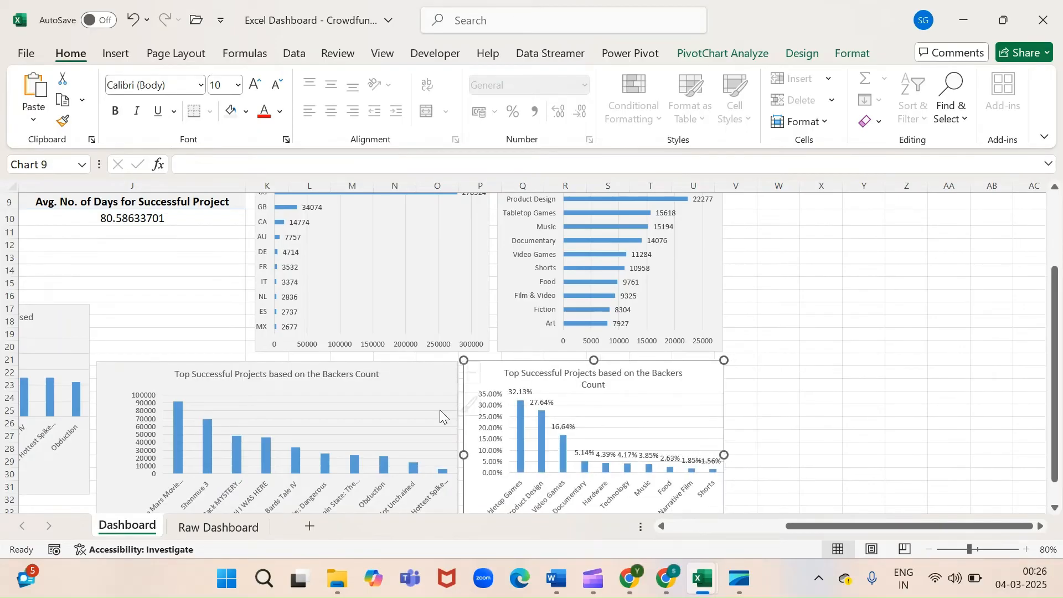
{"action": "left_click_drag", "start_coordinate": [455, 458], "coordinate": [416, 455]}
{"action": "left_click", "coordinate": [467, 457]}
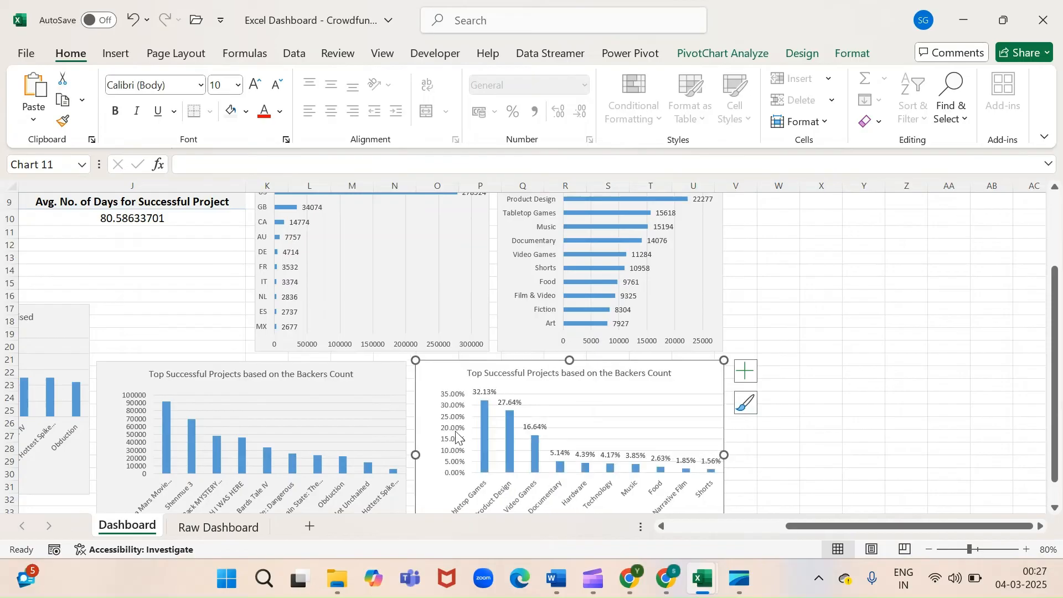
Align the percentage column chart's top edge with the backers count chart and fill it with the lightest gray
{"action": "left_click_drag", "start_coordinate": [568, 361], "coordinate": [568, 364]}
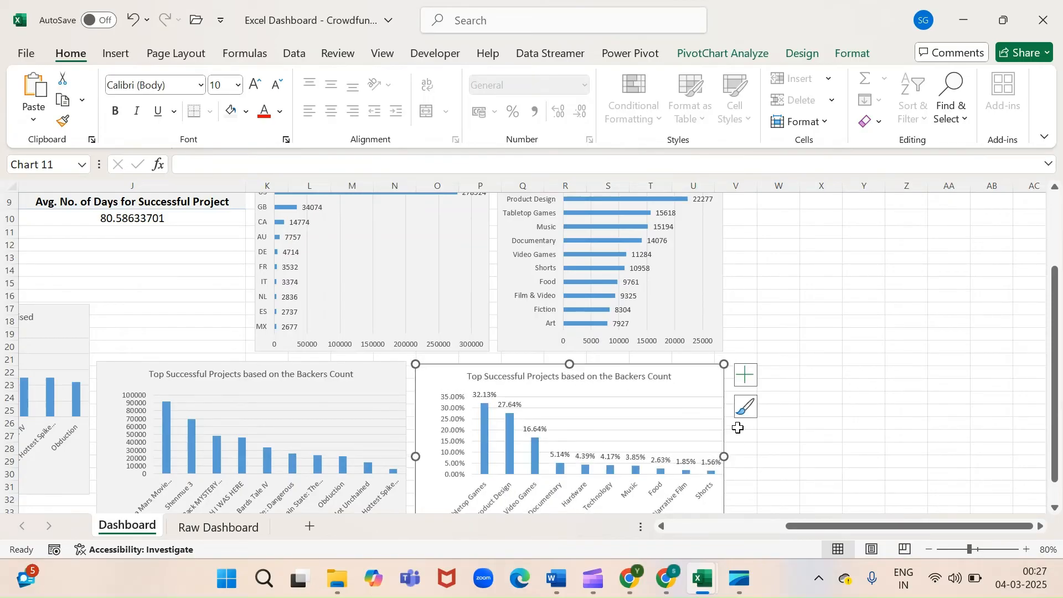
{"action": "scroll", "coordinate": [779, 425], "scroll_direction": "down", "scroll_amount": 2}
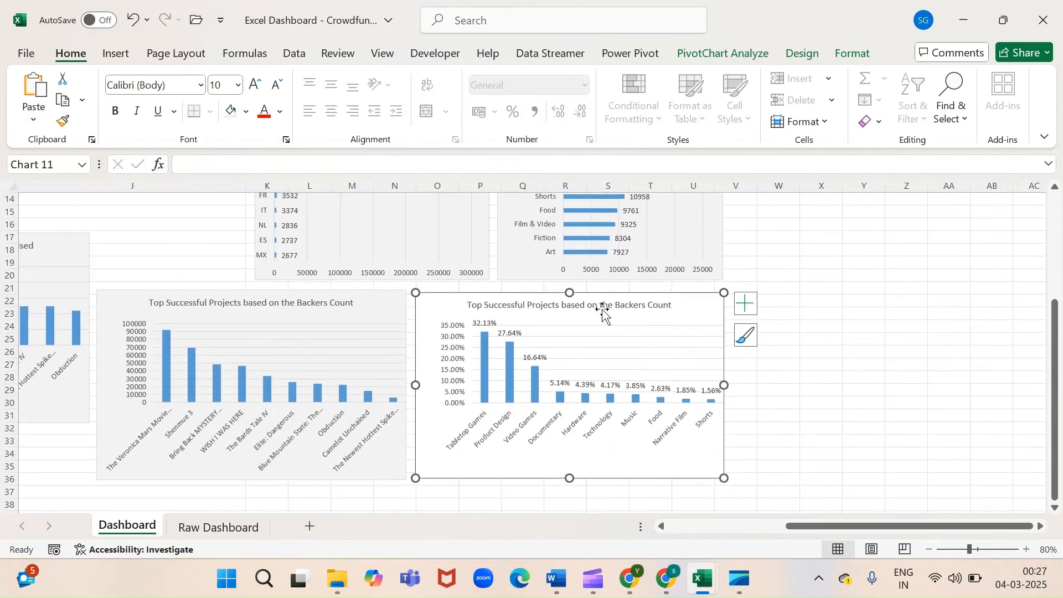
{"action": "left_click_drag", "start_coordinate": [572, 292], "coordinate": [572, 290]}
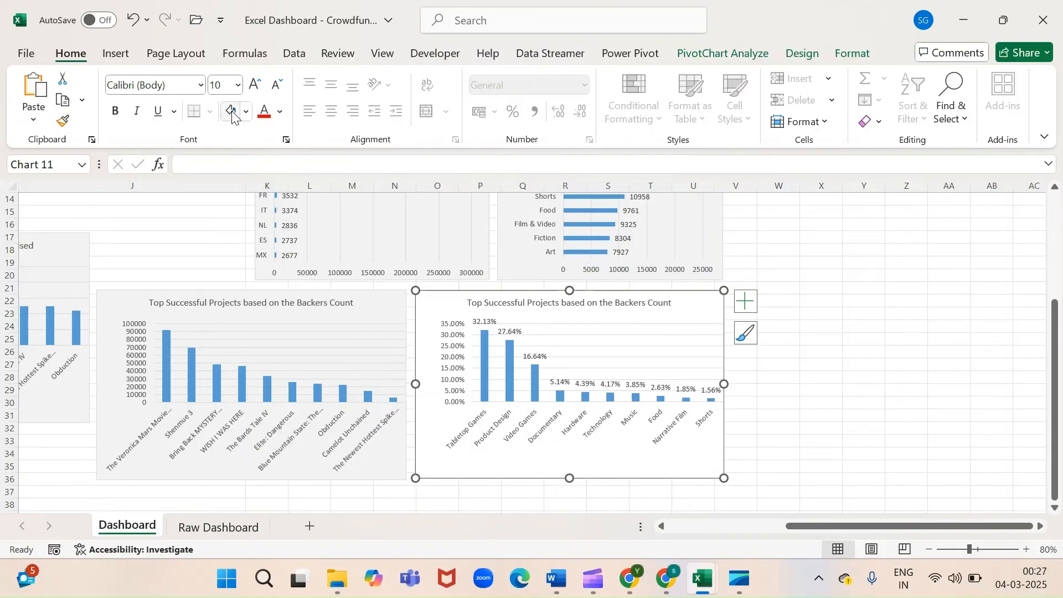
{"action": "left_click", "coordinate": [784, 390]}
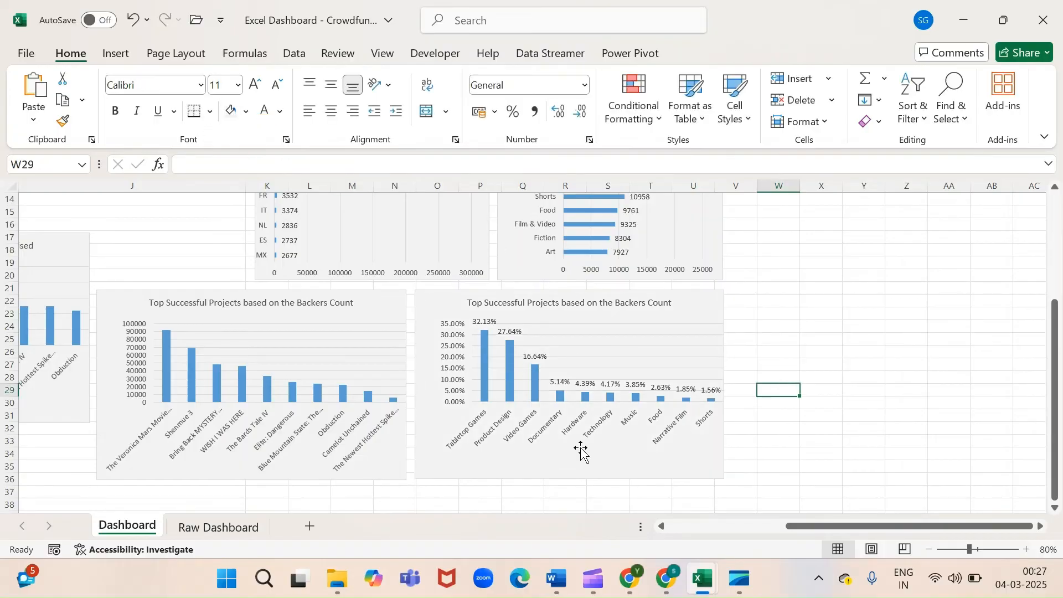
Move the Quarter slicer up beneath the Year slicer and the Month Name slicer up beneath the Quarter slicer
{"action": "scroll", "coordinate": [580, 450], "scroll_direction": "left", "scroll_amount": 5}
{"action": "scroll", "coordinate": [581, 451], "scroll_direction": "left", "scroll_amount": 2}
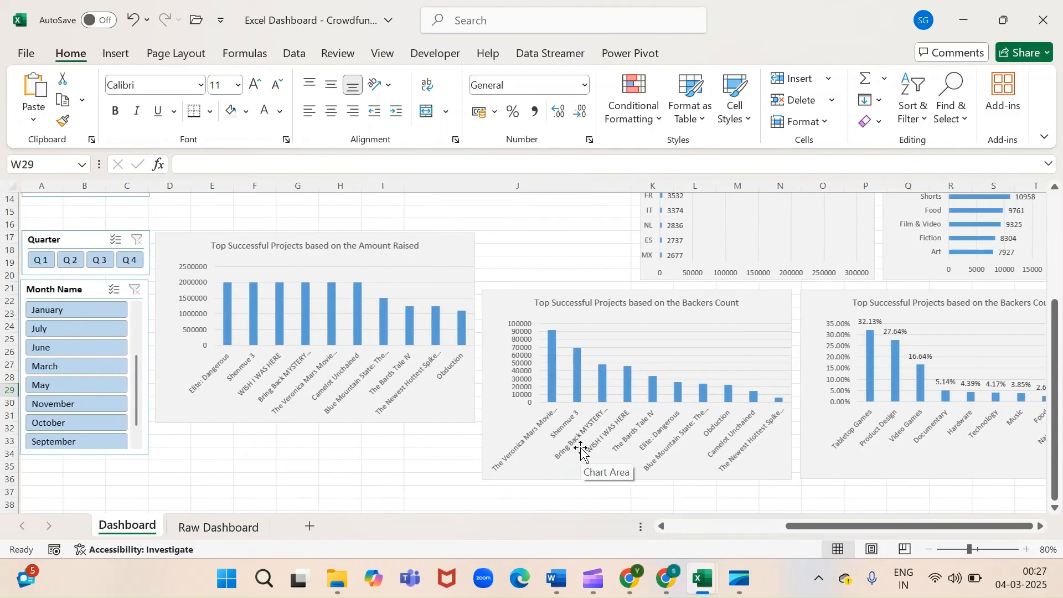
{"action": "scroll", "coordinate": [360, 331], "scroll_direction": "up", "scroll_amount": 2}
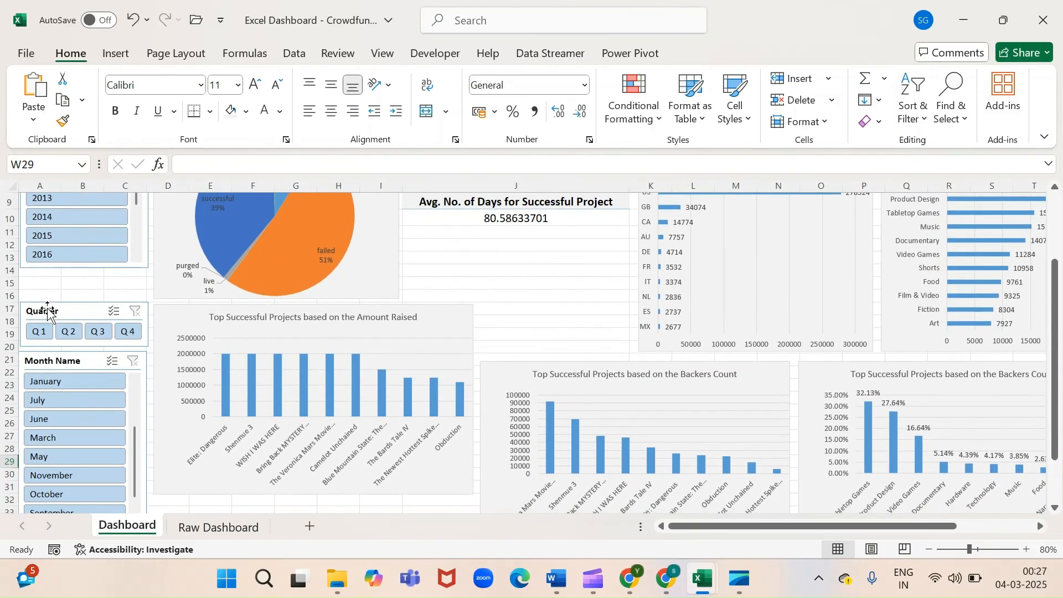
{"action": "left_click_drag", "start_coordinate": [74, 311], "coordinate": [72, 283]}
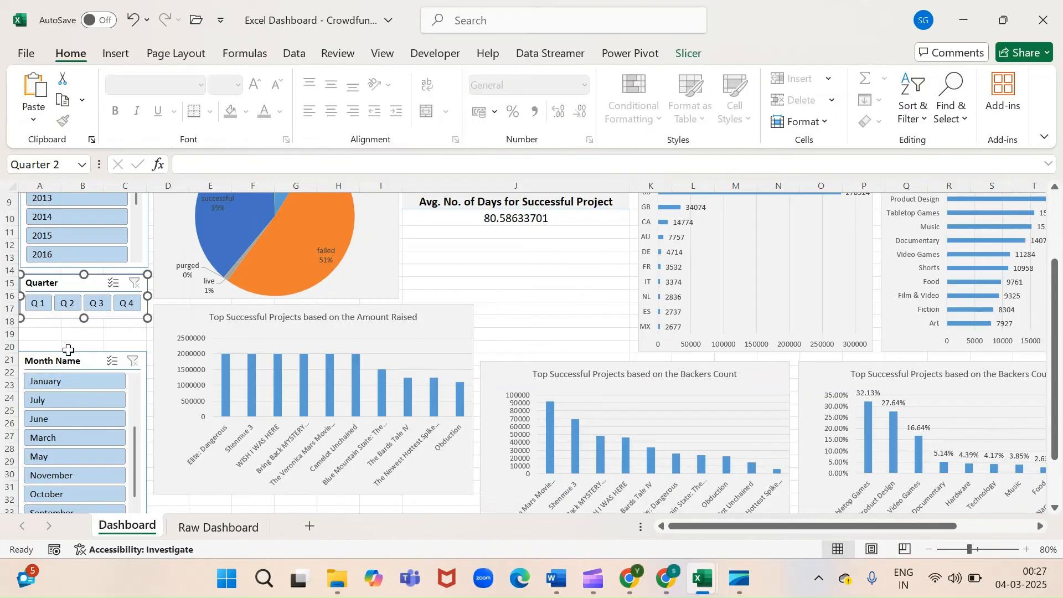
{"action": "left_click_drag", "start_coordinate": [86, 361], "coordinate": [85, 331]}
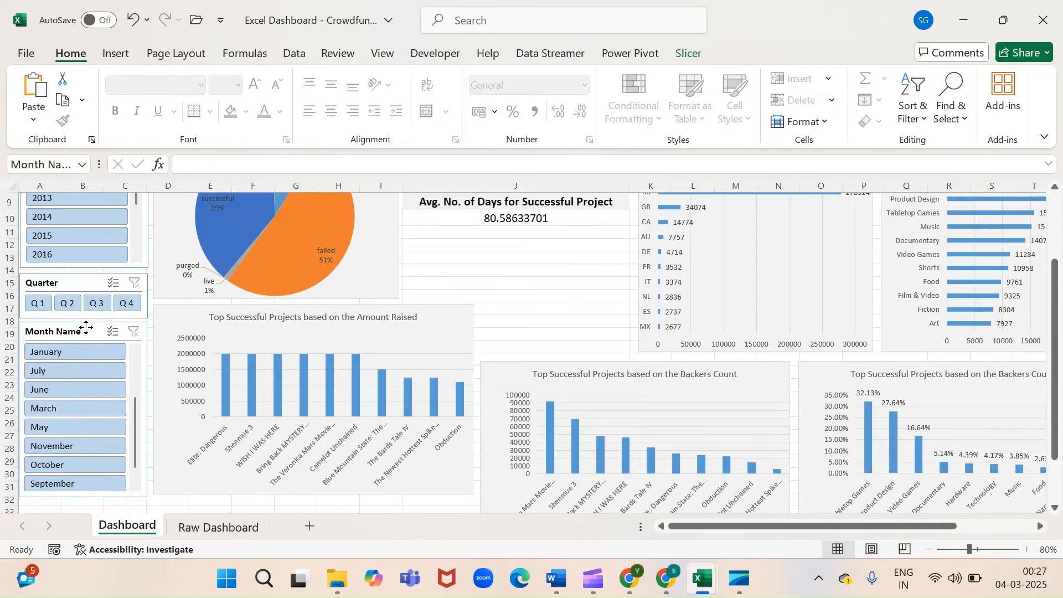
Move the Amount Raised chart down level with the backers count chart and stretch the pie chart down to fill the gap
{"action": "left_click_drag", "start_coordinate": [437, 321], "coordinate": [439, 373]}
{"action": "left_click", "coordinate": [394, 285]}
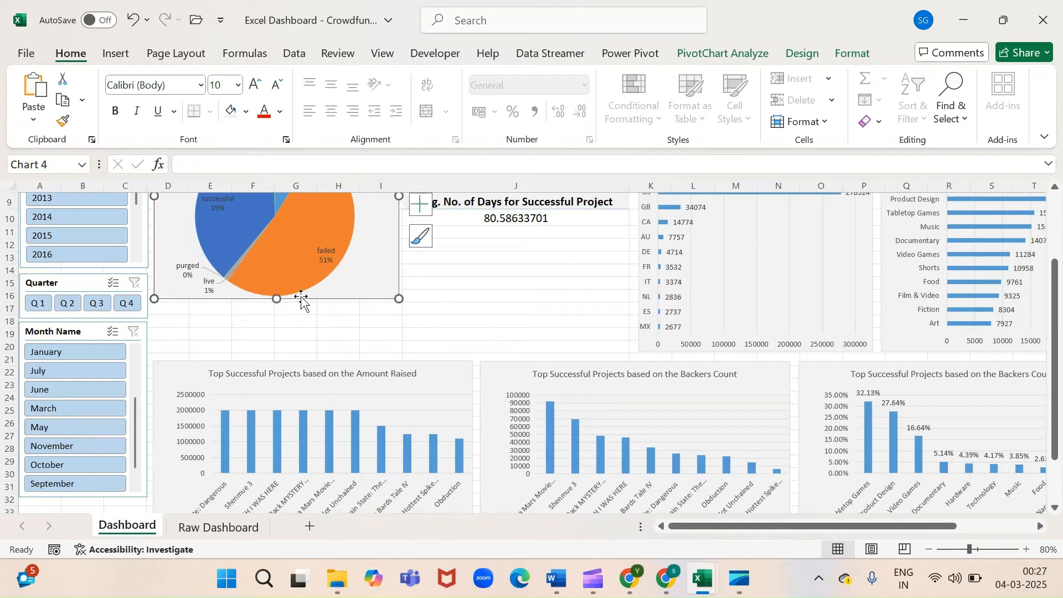
{"action": "left_click_drag", "start_coordinate": [277, 299], "coordinate": [276, 353]}
{"action": "left_click", "coordinate": [521, 316]}
Move the Avg. No. of Days for Successful Project summary table from J9:J10 down to J17
{"action": "scroll", "coordinate": [515, 311], "scroll_direction": "up", "scroll_amount": 3}
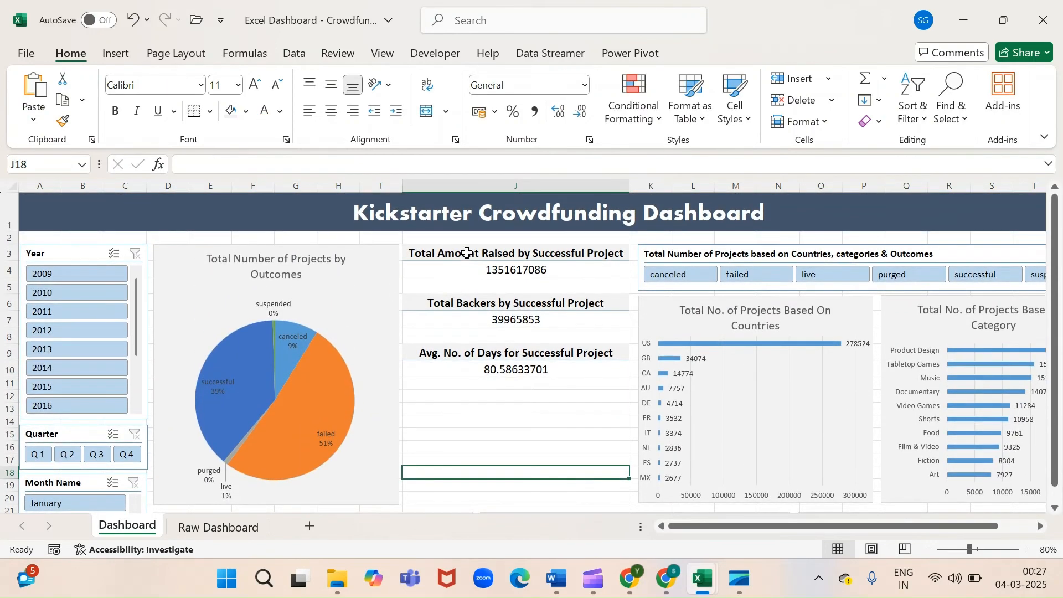
{"action": "left_click_drag", "start_coordinate": [467, 253], "coordinate": [482, 364]}
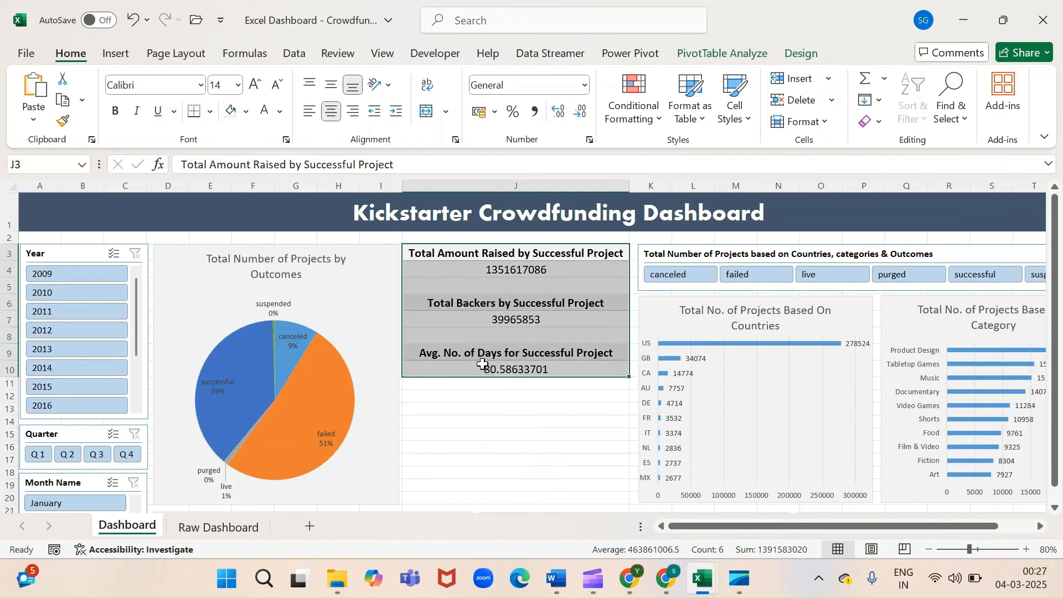
{"action": "key", "text": "Down"}
{"action": "key", "text": "Down"}
{"action": "key", "text": "Down"}
{"action": "key", "text": "Down"}
{"action": "key", "text": "Down"}
{"action": "key", "text": "Down"}
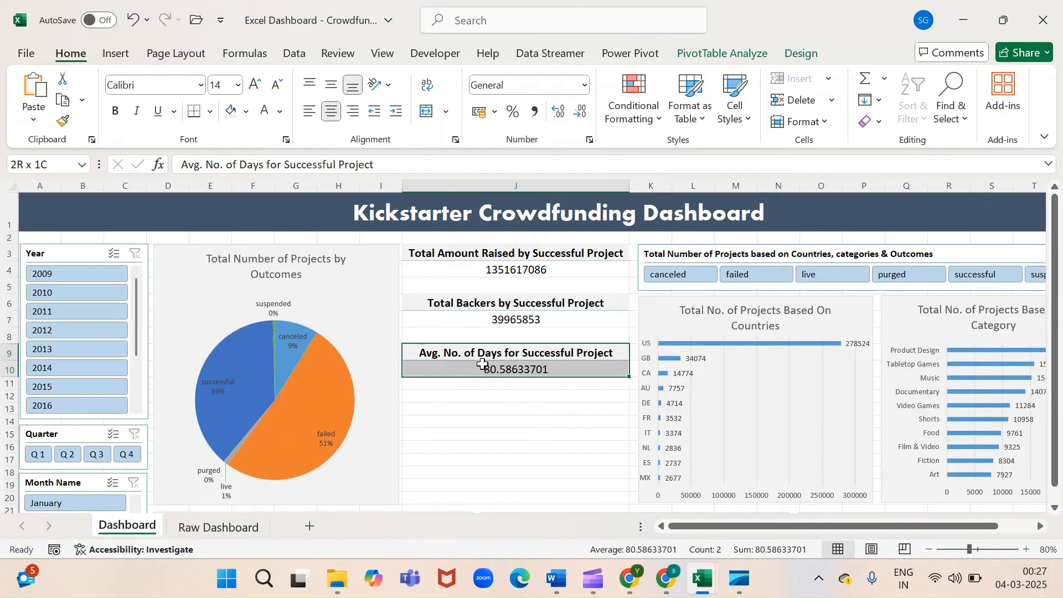
{"action": "key", "text": "ctrl+c"}
{"action": "key", "text": "Down"}
{"action": "key", "text": "Down"}
{"action": "key", "text": "Down"}
{"action": "key", "text": "Down"}
{"action": "key", "text": "Down"}
{"action": "key", "text": "Down"}
{"action": "key", "text": "Down"}
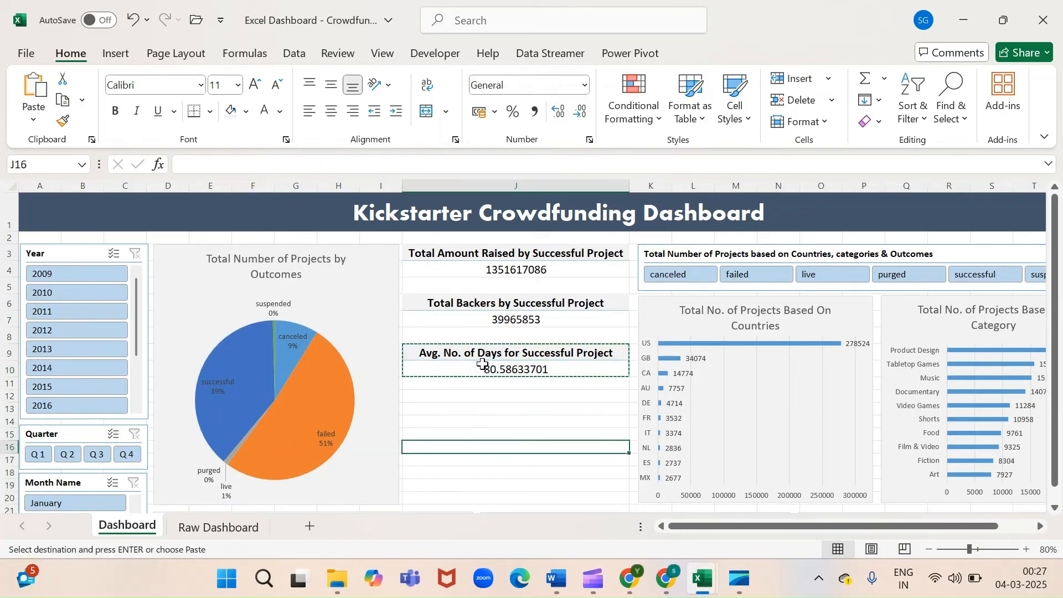
{"action": "scroll", "coordinate": [483, 364], "scroll_direction": "down", "scroll_amount": 1}
{"action": "key", "text": "Down"}
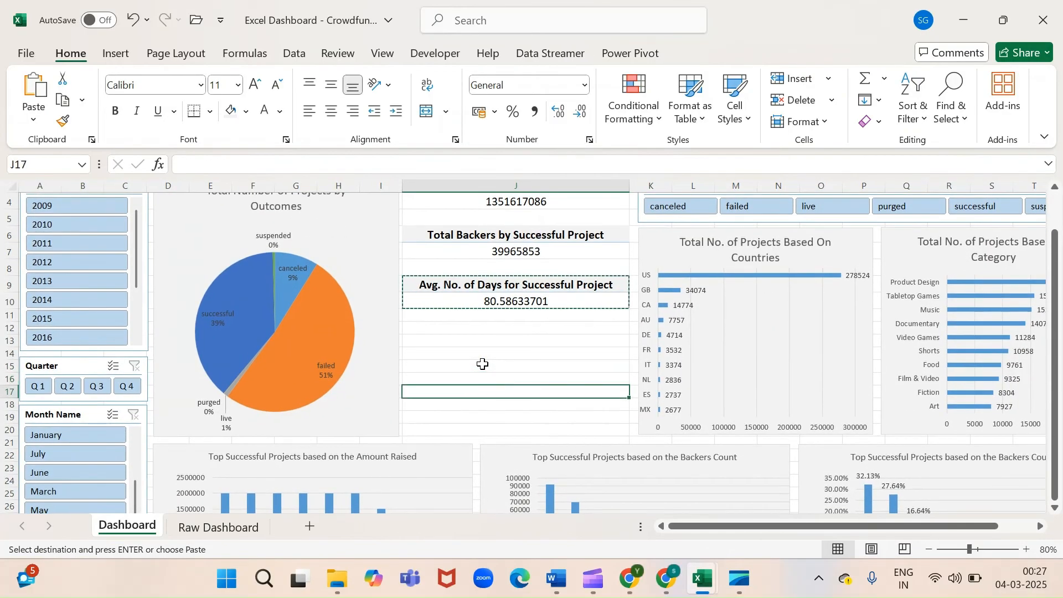
{"action": "key", "text": "Return"}
Move the Total Backers by Successful Project summary table from J6:J7 down to J9:J10
{"action": "key", "text": "Up"}
{"action": "key", "text": "Up"}
{"action": "key", "text": "Up"}
{"action": "key", "text": "Up"}
{"action": "key", "text": "Up"}
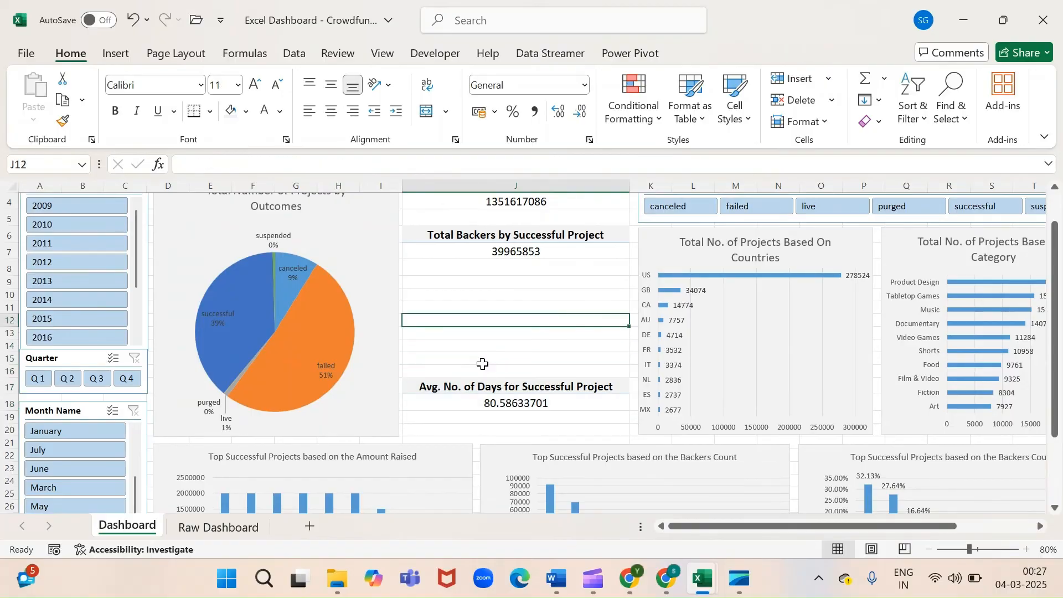
{"action": "key", "text": "Up"}
{"action": "key", "text": "Up"}
{"action": "key", "text": "Up"}
{"action": "key", "text": "Up"}
{"action": "key", "text": "Up"}
{"action": "key", "text": "Up"}
{"action": "key", "text": "shift+Down"}
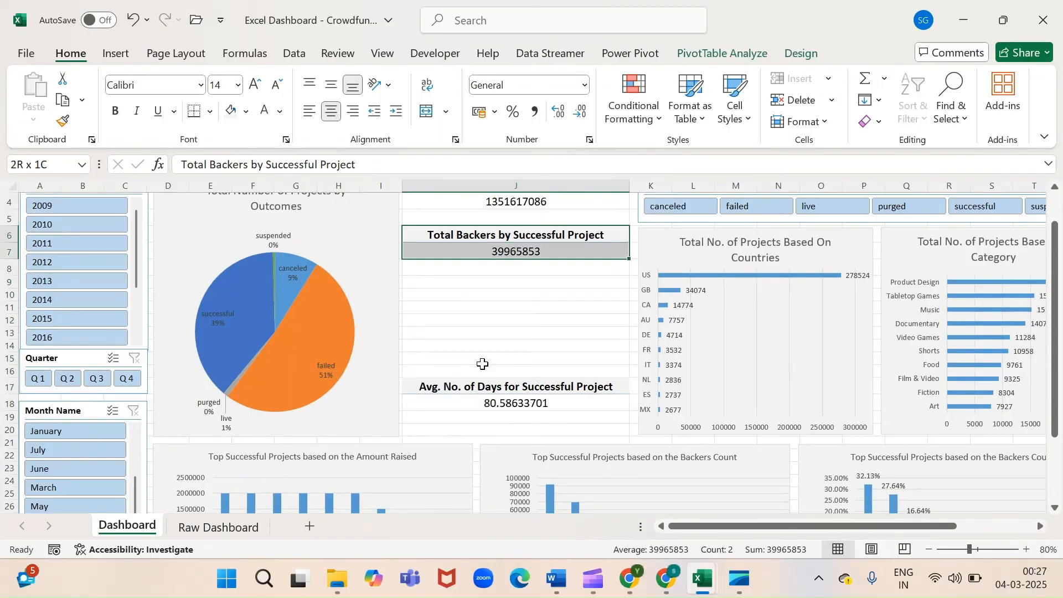
{"action": "key", "text": "ctrl+x"}
{"action": "key", "text": "Down"}
{"action": "key", "text": "Down"}
{"action": "key", "text": "Down"}
{"action": "key", "text": "Return"}
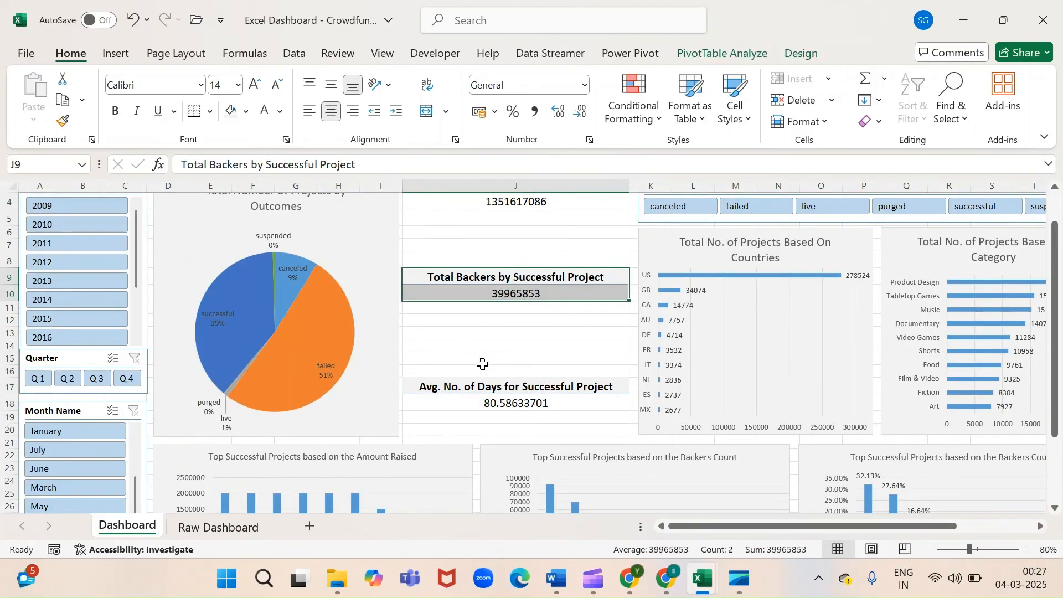
{"action": "scroll", "coordinate": [532, 361], "scroll_direction": "up", "scroll_amount": 1}
{"action": "left_click", "coordinate": [566, 424]}
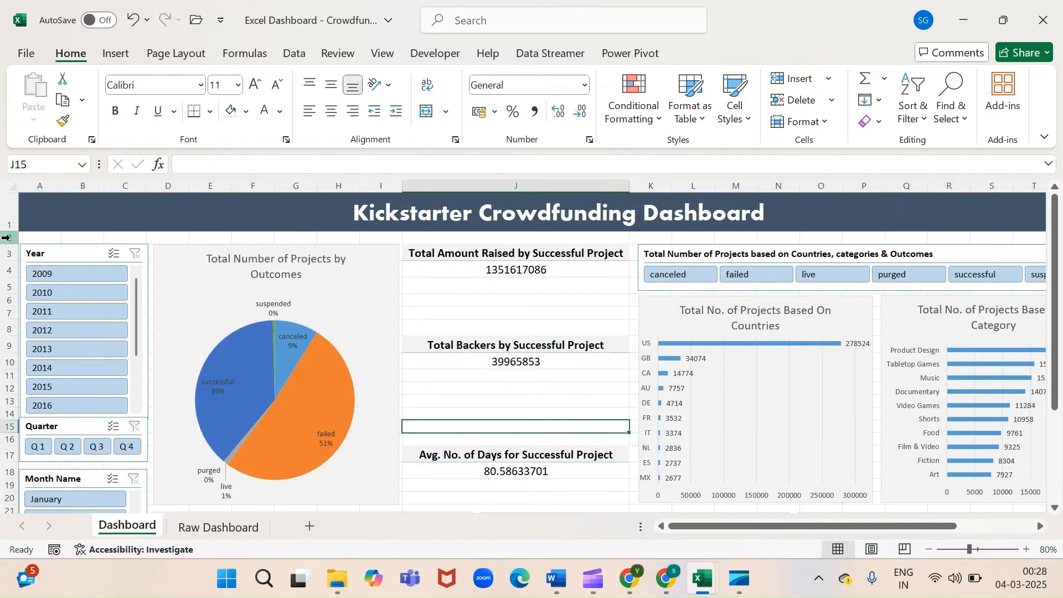
Try a dark blue theme shade as the fill for row 2 below the title, and undo it
{"action": "left_click", "coordinate": [5, 237]}
{"action": "left_click", "coordinate": [245, 111]}
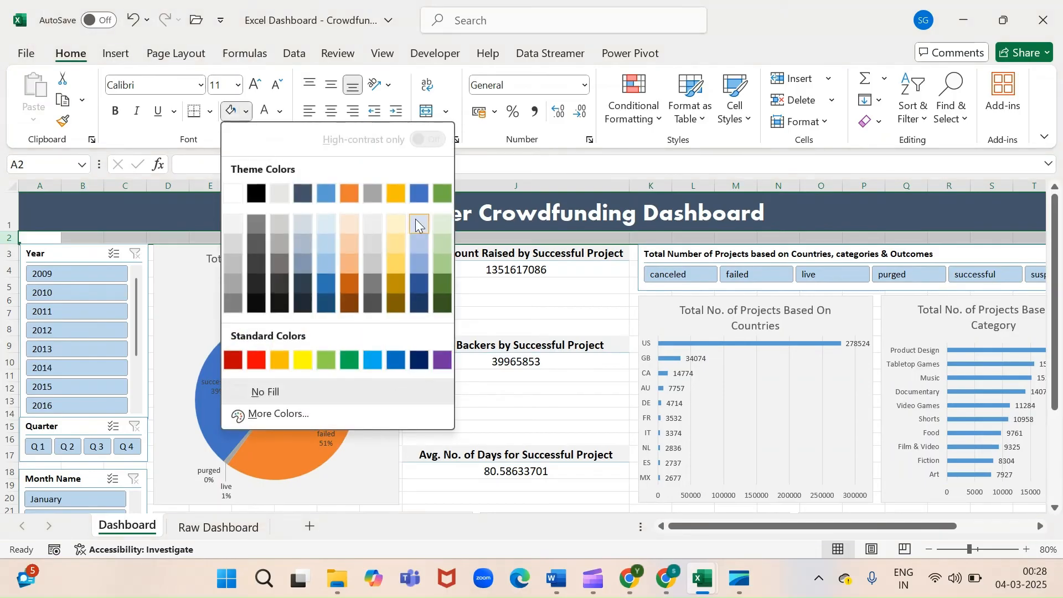
{"action": "left_click", "coordinate": [423, 296]}
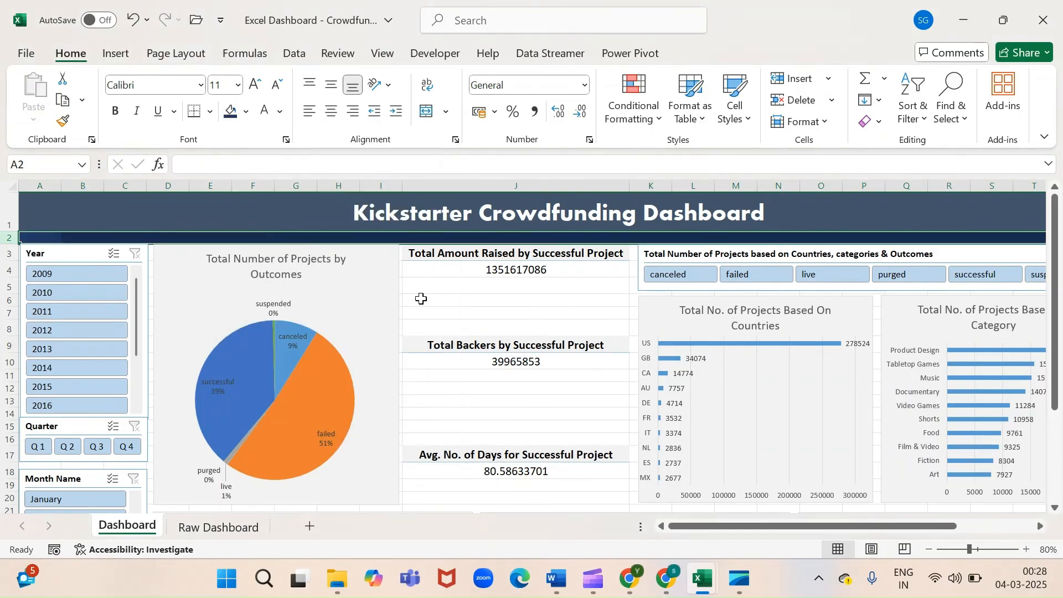
{"action": "key", "text": "Down"}
{"action": "key", "text": "ctrl+z"}
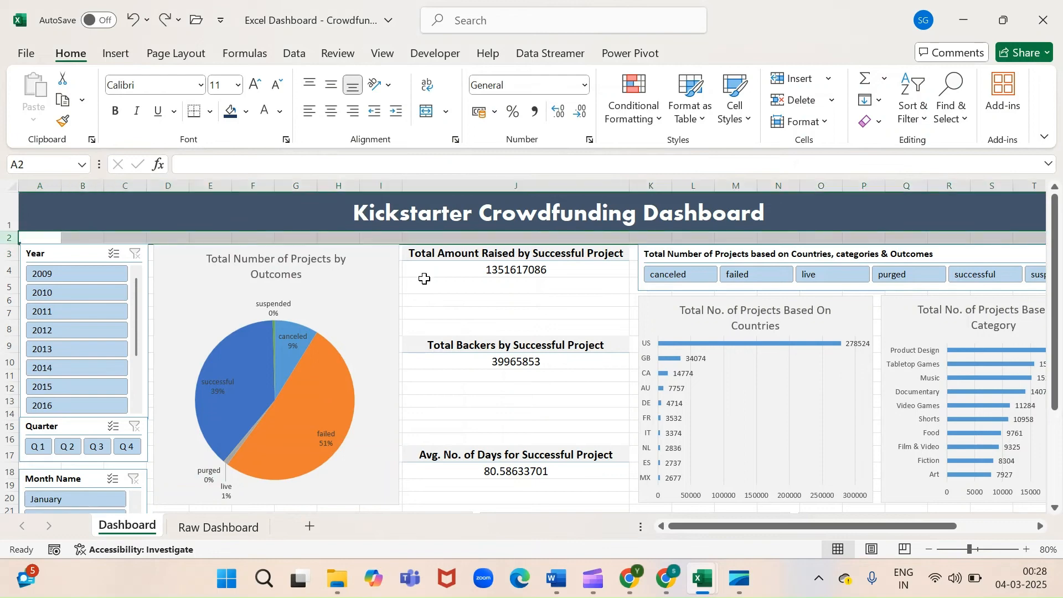
Fill row 2 below the dashboard title with the standard Blue color
{"action": "left_click", "coordinate": [246, 111]}
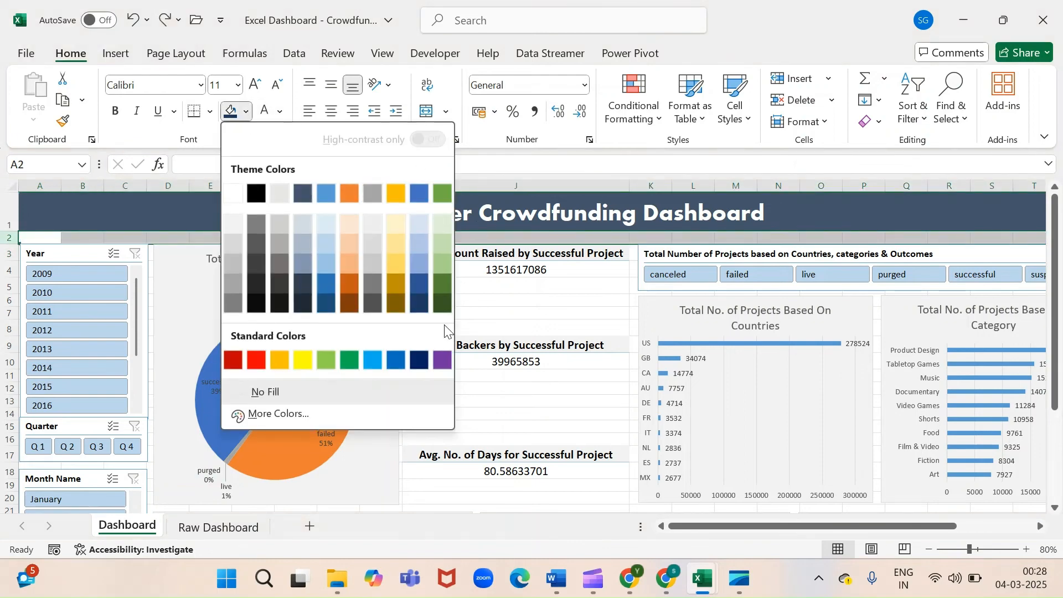
{"action": "left_click", "coordinate": [396, 360]}
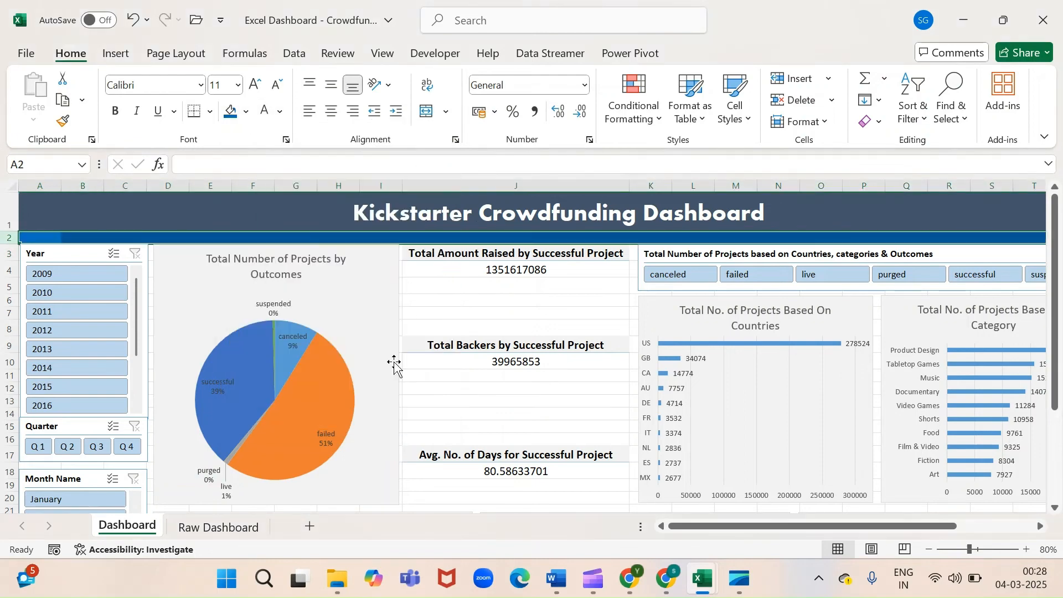
{"action": "left_click", "coordinate": [149, 245]}
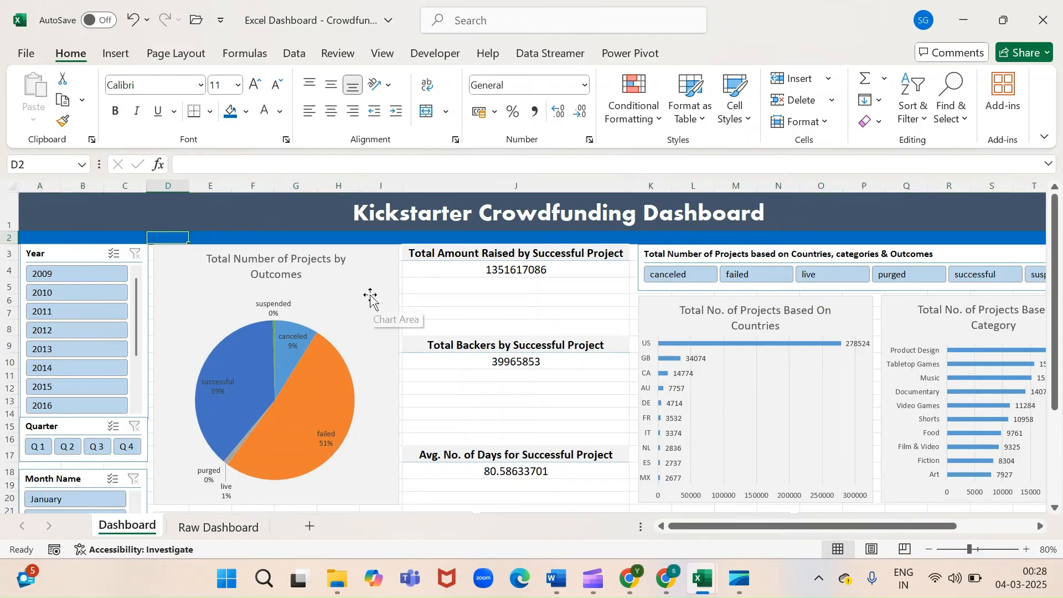
Fill columns A to I from row 3 down to the sheet's last row with the same blue
{"action": "key", "text": "shift+Right"}
{"action": "key", "text": "shift+Right"}
{"action": "key", "text": "shift+Right"}
{"action": "key", "text": "shift+Right"}
{"action": "key", "text": "shift+Right"}
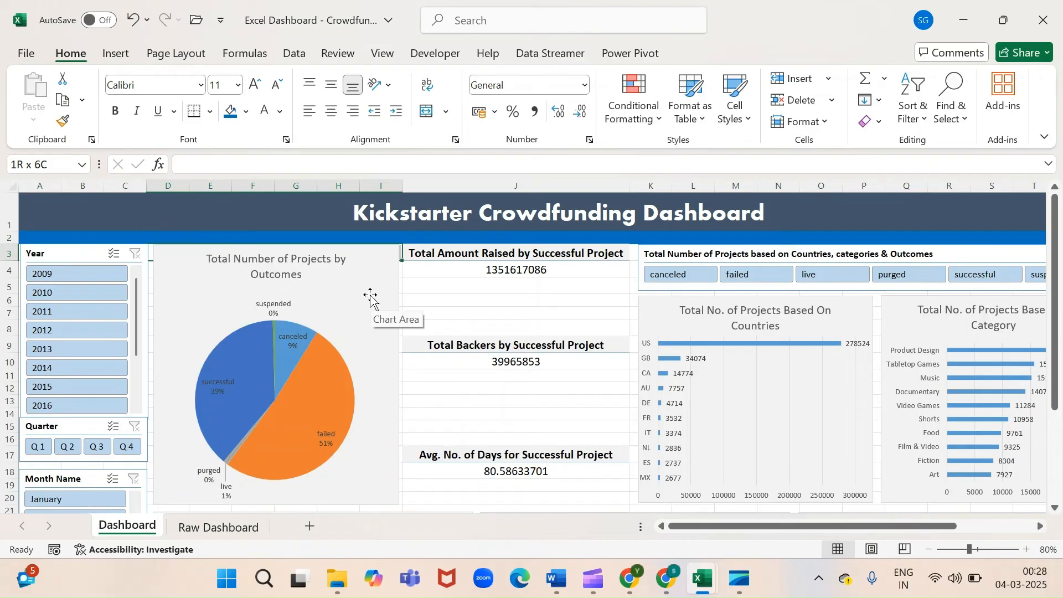
{"action": "key", "text": "Home"}
{"action": "key", "text": "shift+Right"}
{"action": "key", "text": "shift+Right"}
{"action": "key", "text": "shift+Right"}
{"action": "key", "text": "shift+Right"}
{"action": "key", "text": "shift+Right"}
{"action": "key", "text": "shift+Right"}
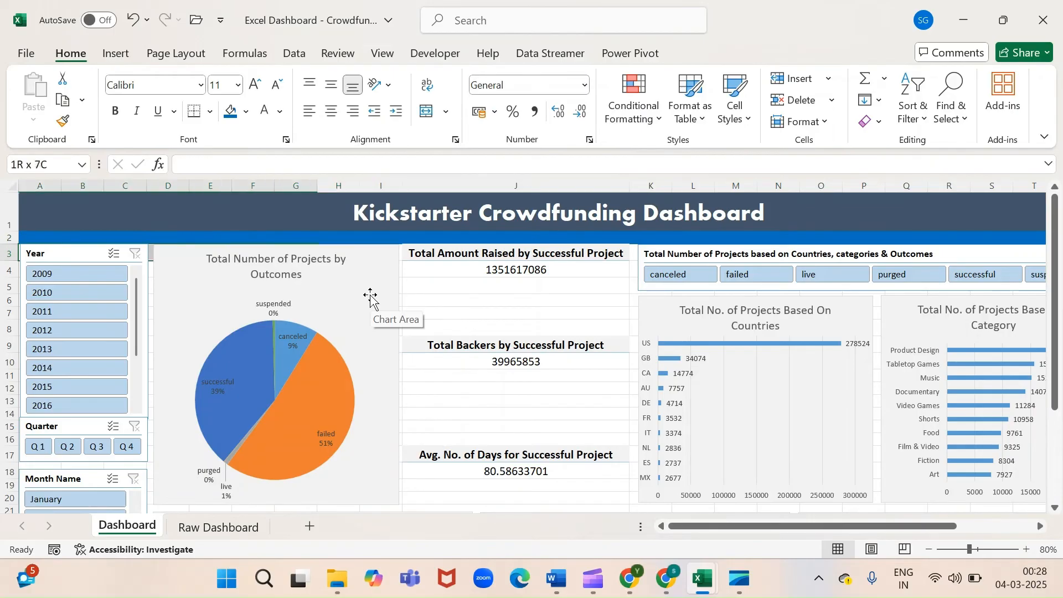
{"action": "key", "text": "shift+Right"}
{"action": "key", "text": "shift+Right"}
{"action": "key", "text": "ctrl+shift+Down"}
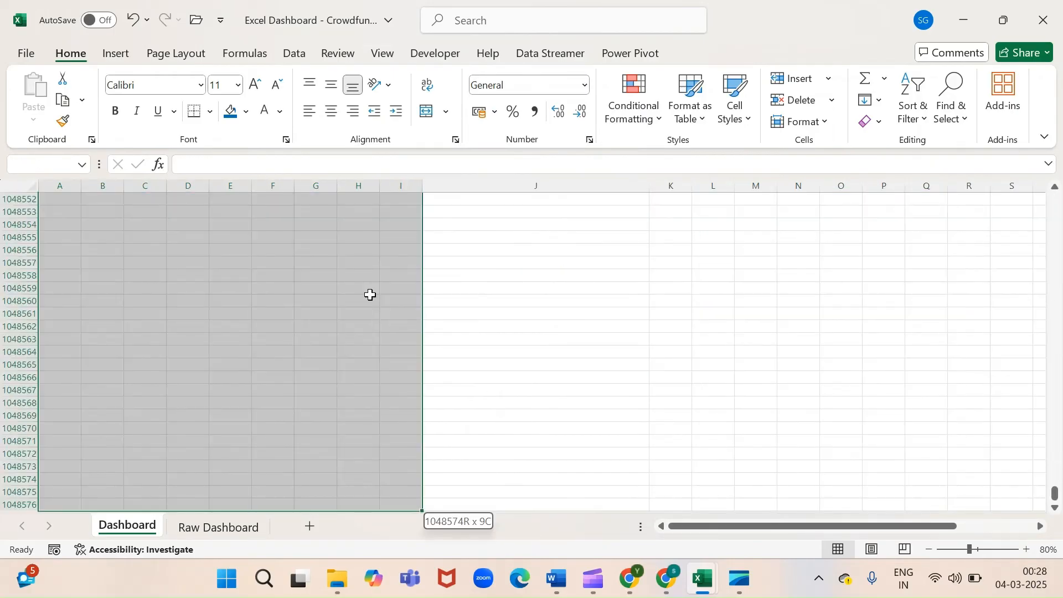
{"action": "left_click", "coordinate": [232, 118]}
{"action": "key", "text": "Up"}
{"action": "key", "text": "Right"}
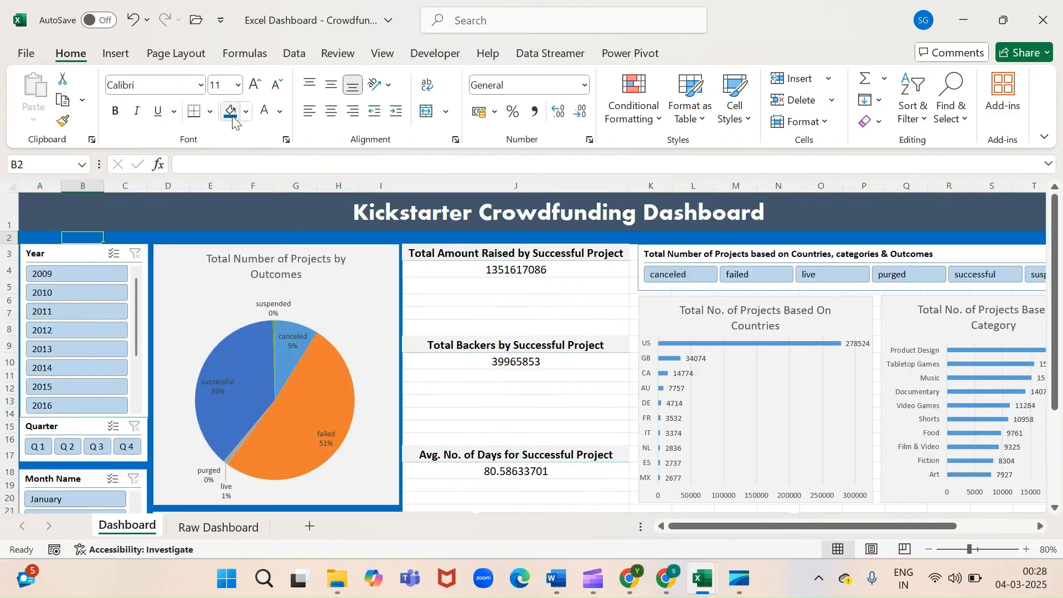
Fill the empty cells J5:J8 between the amount raised and backers summary tables with the same blue
{"action": "key", "text": "Down"}
{"action": "left_click", "coordinate": [471, 285]}
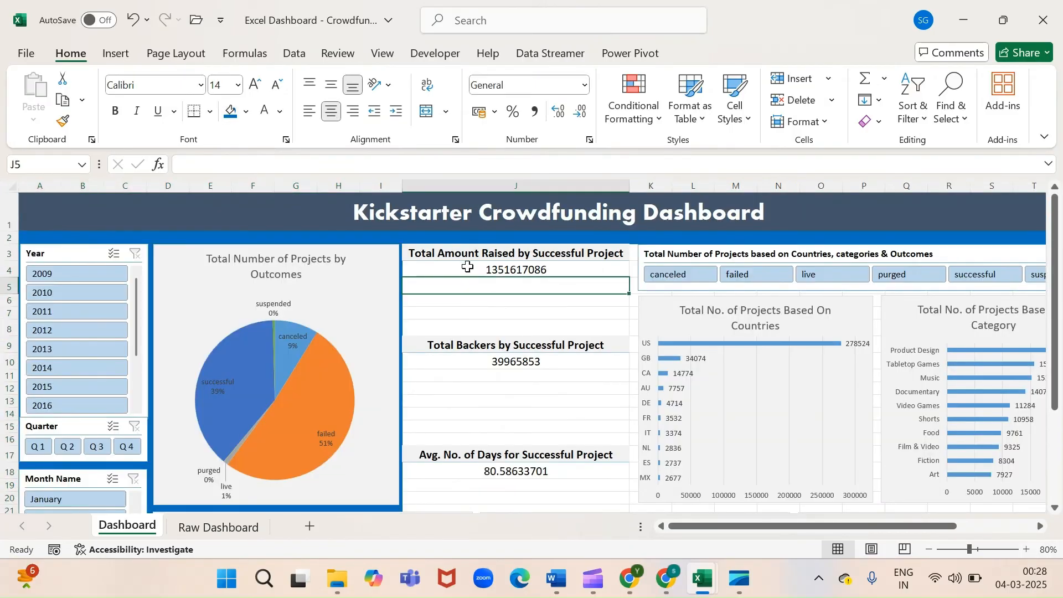
{"action": "key", "text": "shift+Down"}
{"action": "key", "text": "shift+Down"}
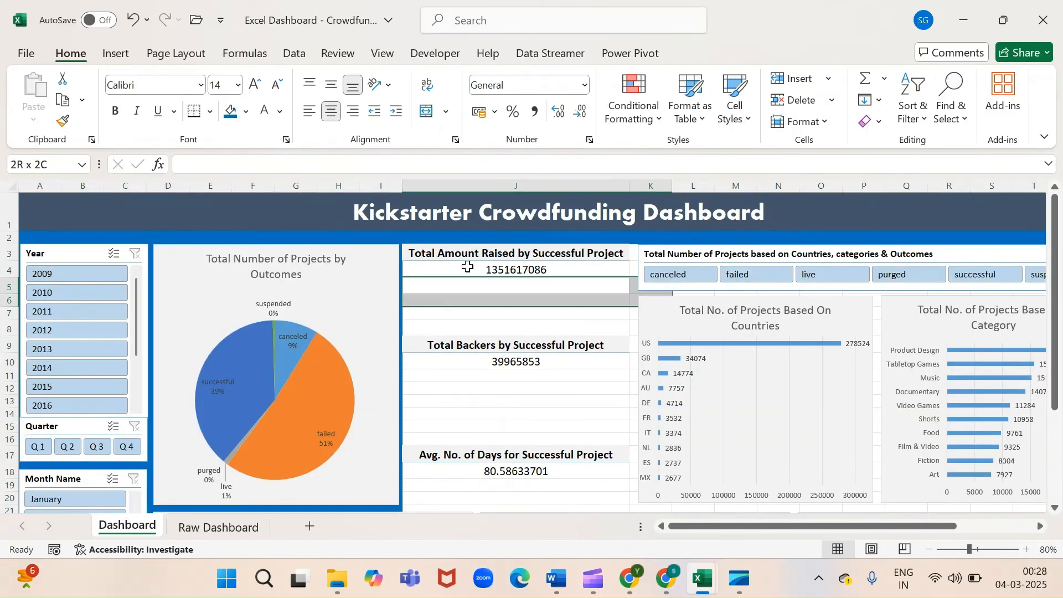
{"action": "key", "text": "shift+Down"}
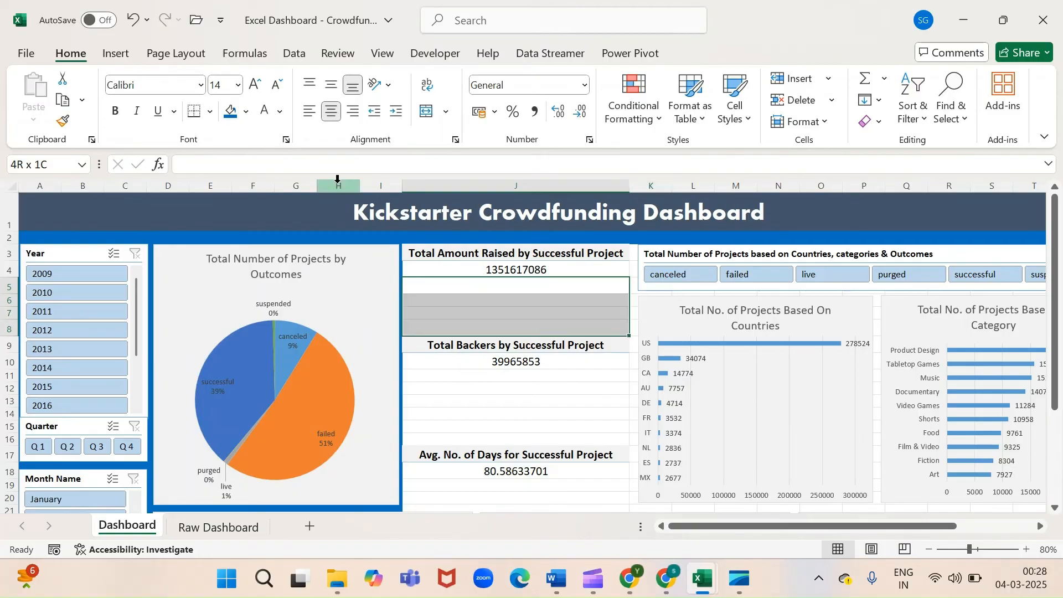
{"action": "left_click", "coordinate": [230, 112]}
Fill the empty cells J11:J16 between the backers and average days summary tables with the same blue
{"action": "key", "text": "Down"}
{"action": "key", "text": "Down"}
{"action": "key", "text": "Down"}
{"action": "key", "text": "Down"}
{"action": "key", "text": "Down"}
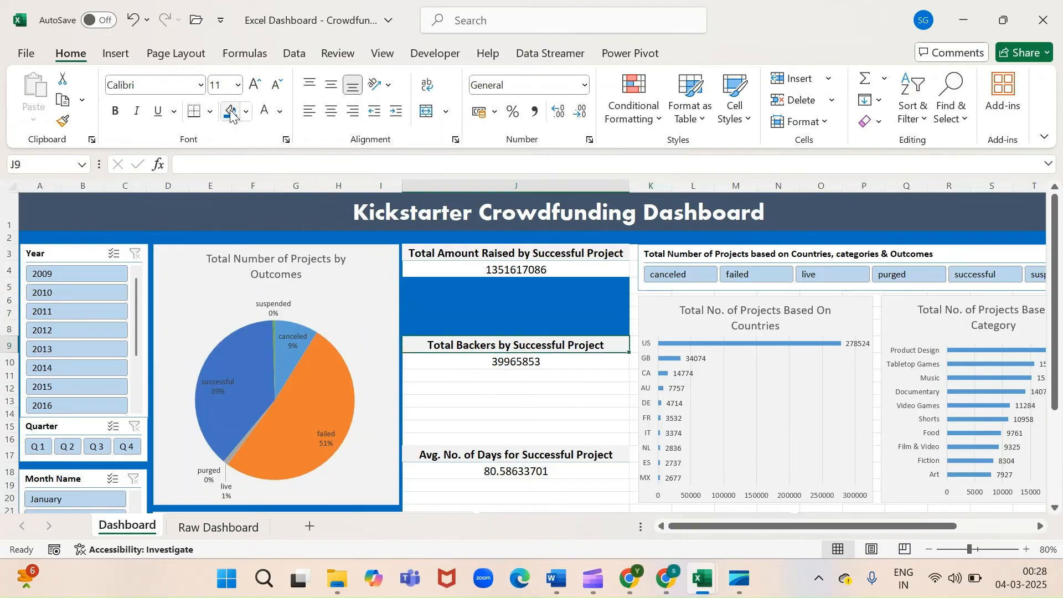
{"action": "key", "text": "shift+Down"}
{"action": "key", "text": "shift+Down"}
{"action": "key", "text": "shift+Down"}
{"action": "key", "text": "shift+Down"}
{"action": "key", "text": "shift+Down"}
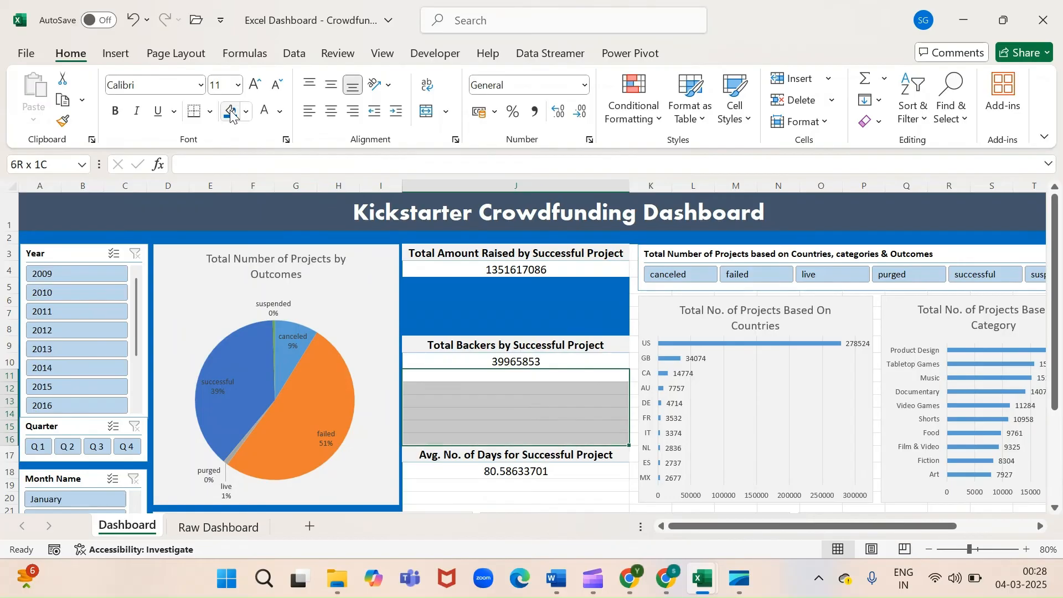
{"action": "left_click", "coordinate": [231, 112]}
Fill all rows from row 19 below the average days table to the end of the sheet with the same blue
{"action": "key", "text": "Down"}
{"action": "key", "text": "Down"}
{"action": "key", "text": "Down"}
{"action": "key", "text": "Down"}
{"action": "key", "text": "Down"}
{"action": "key", "text": "Down"}
{"action": "key", "text": "Down"}
{"action": "key", "text": "Down"}
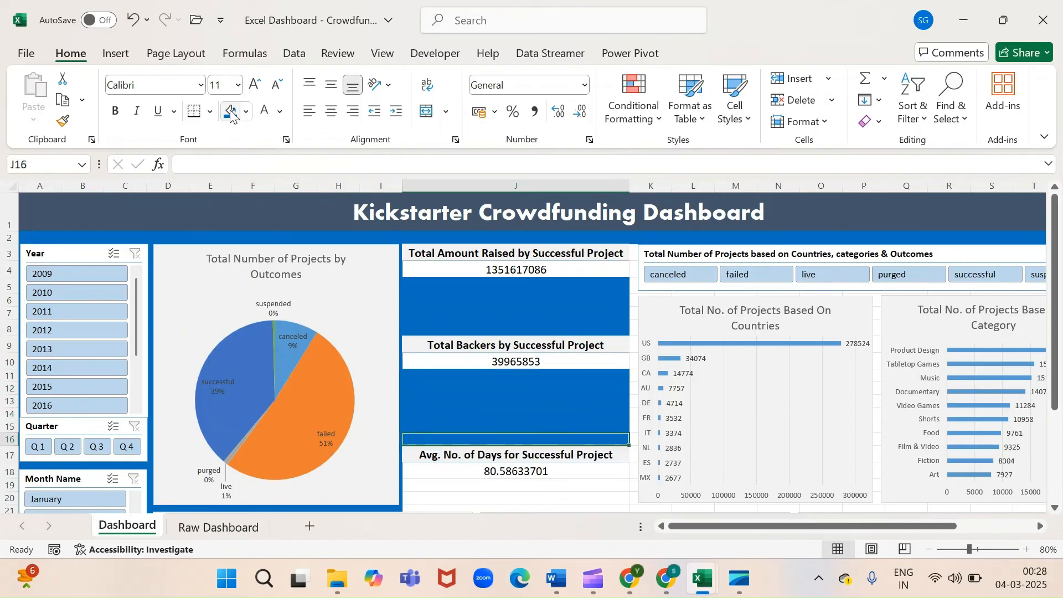
{"action": "key", "text": "shift+Down"}
{"action": "key", "text": "shift+Down"}
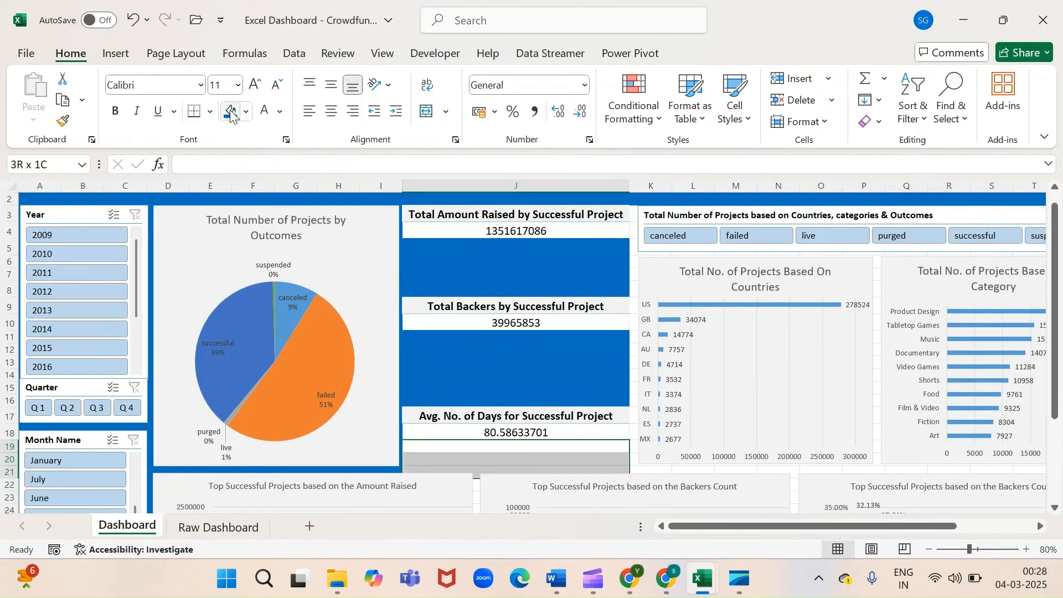
{"action": "key", "text": "shift+Up"}
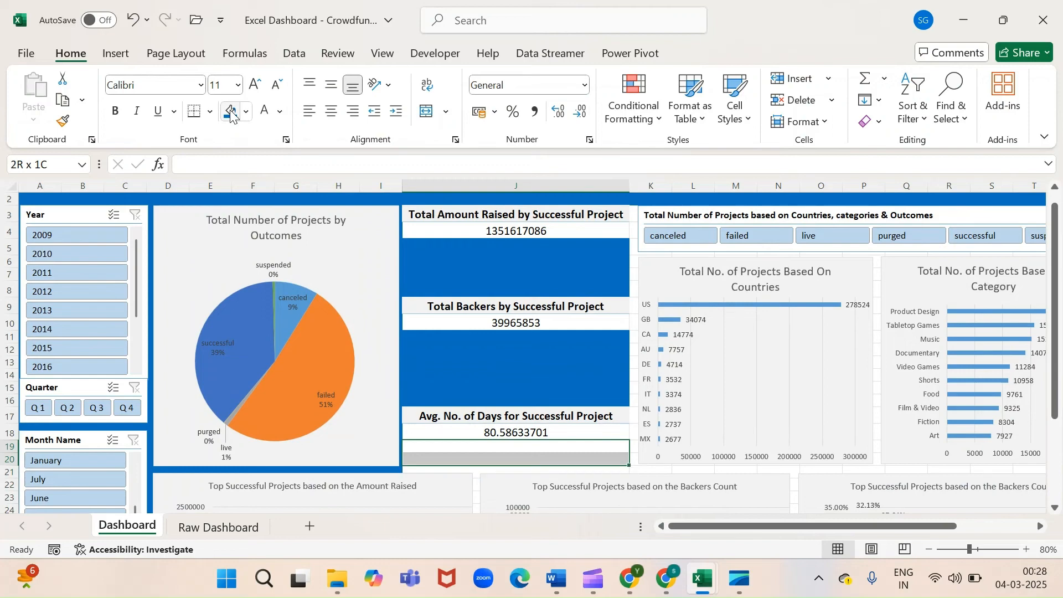
{"action": "key", "text": "shift+Down"}
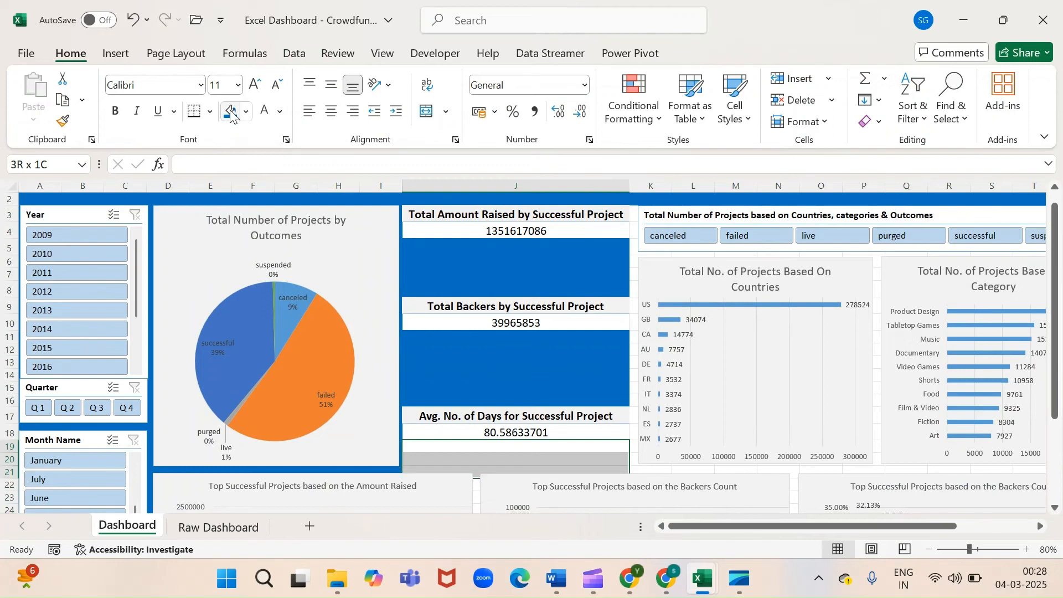
{"action": "key", "text": "shift+space"}
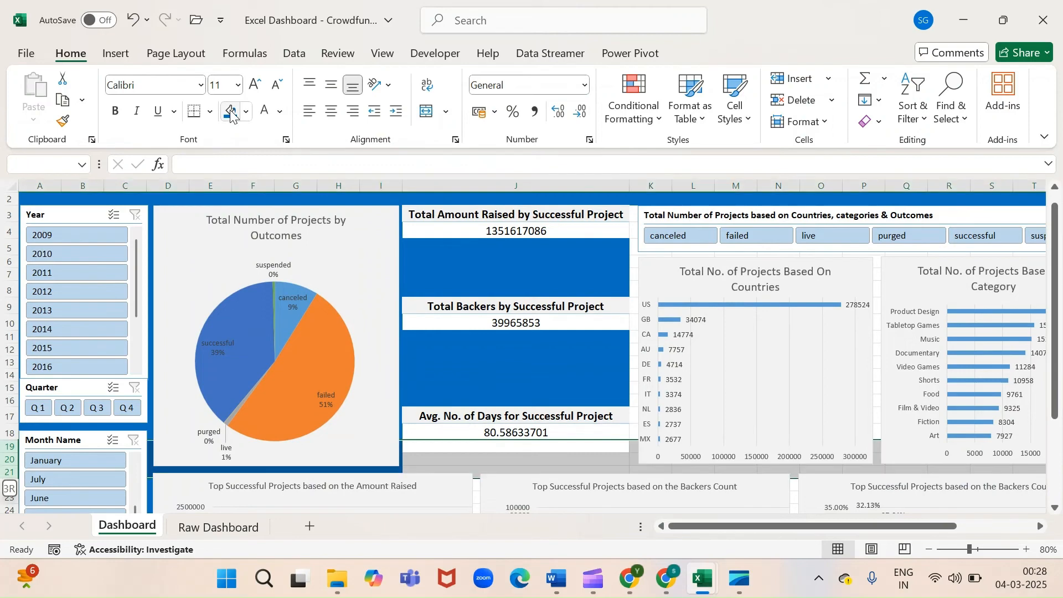
{"action": "key", "text": "ctrl+shift+Down"}
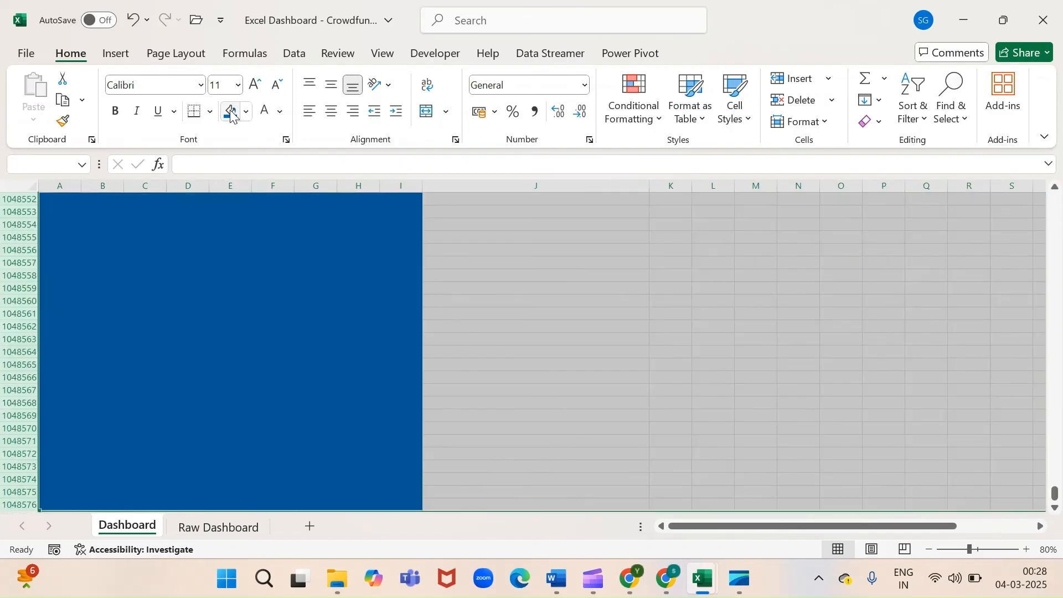
{"action": "left_click", "coordinate": [231, 114]}
{"action": "key", "text": "Up"}
{"action": "key", "text": "Right"}
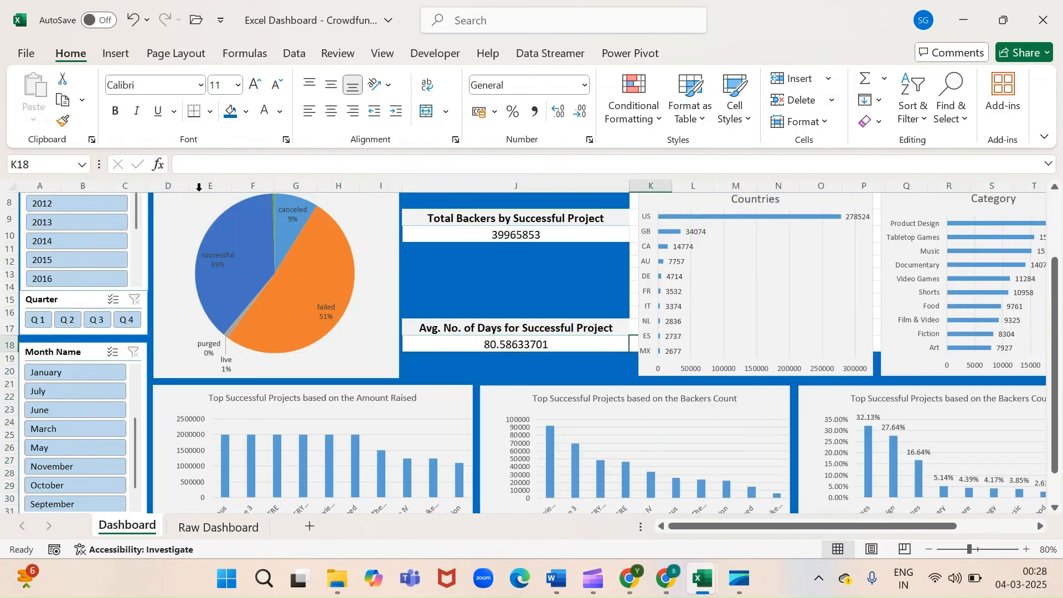
Fill rows 3 to 18 from column K to the sheet's last column with the same blue
{"action": "scroll", "coordinate": [428, 352], "scroll_direction": "up", "scroll_amount": 2}
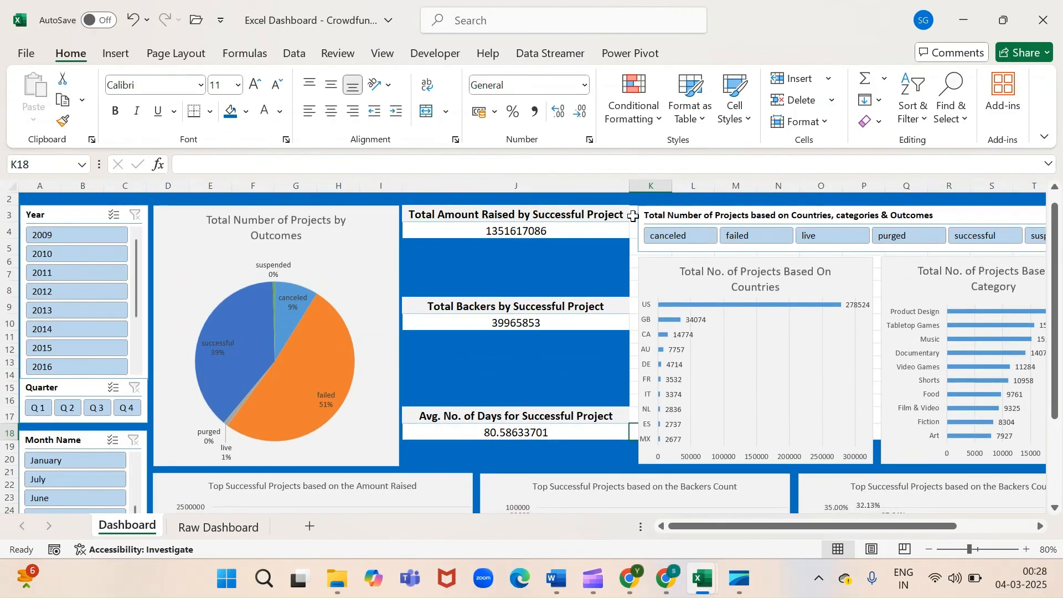
{"action": "left_click", "coordinate": [633, 216]}
{"action": "key", "text": "shift+Down"}
{"action": "key", "text": "shift+Down"}
{"action": "key", "text": "shift+Down"}
{"action": "key", "text": "shift+Down"}
{"action": "key", "text": "shift+Down"}
{"action": "key", "text": "shift+Down"}
{"action": "key", "text": "shift+Down"}
{"action": "key", "text": "shift+Down"}
{"action": "key", "text": "shift+Down"}
{"action": "key", "text": "shift+Down"}
{"action": "key", "text": "shift+Down"}
{"action": "key", "text": "shift+Down"}
{"action": "key", "text": "shift+Down"}
{"action": "key", "text": "shift+Down"}
{"action": "key", "text": "shift+Down"}
{"action": "key", "text": "shift+Down"}
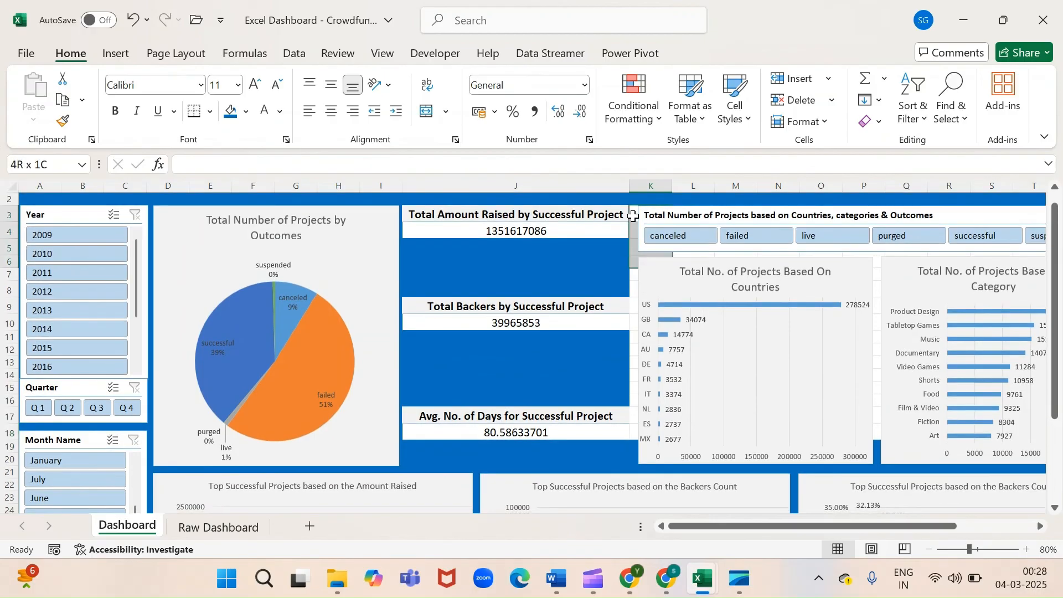
{"action": "key", "text": "shift+Up"}
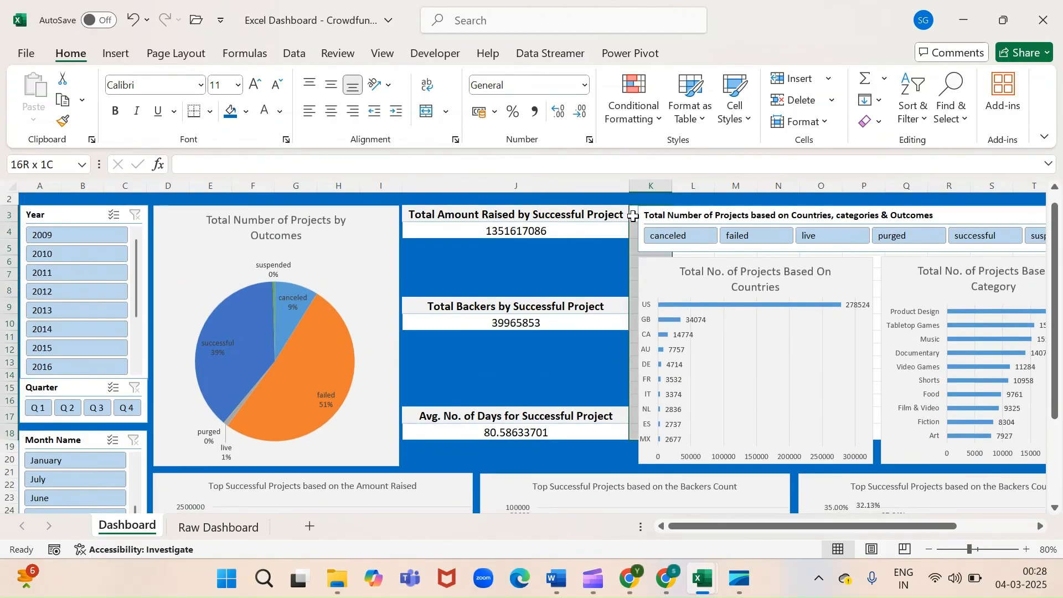
{"action": "key", "text": "ctrl+shift+Right"}
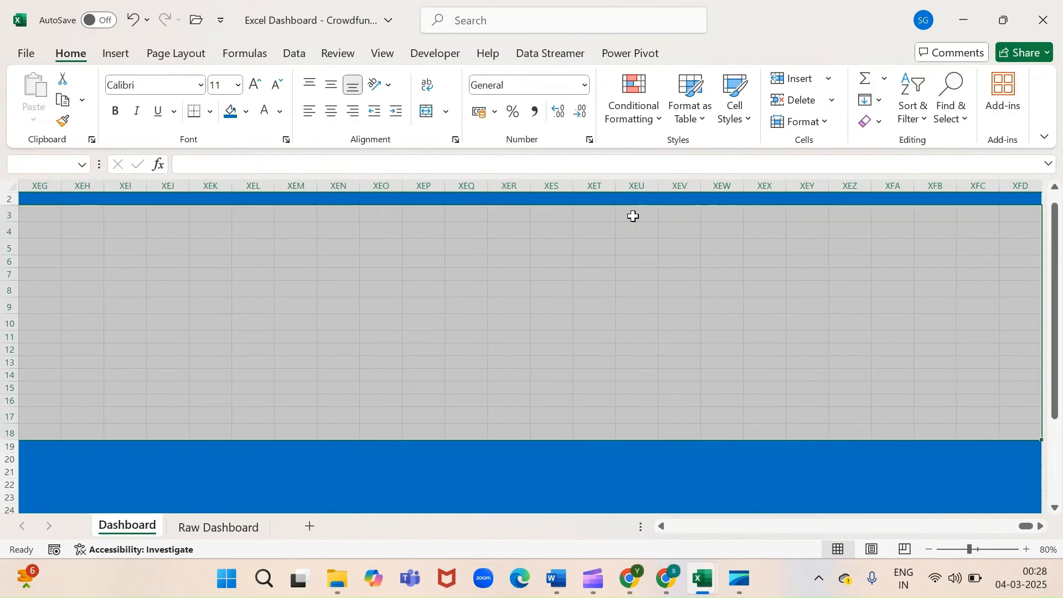
{"action": "left_click", "coordinate": [221, 113]}
{"action": "key", "text": "Left"}
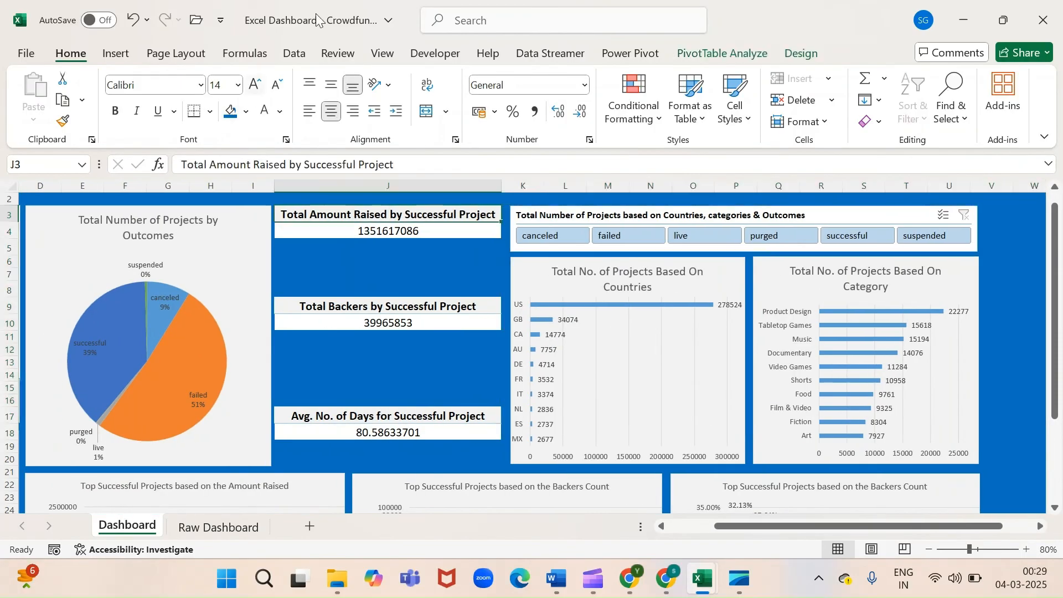
Make the total amount raised value in J4 bold and increase its font size by two steps
{"action": "left_click", "coordinate": [422, 234]}
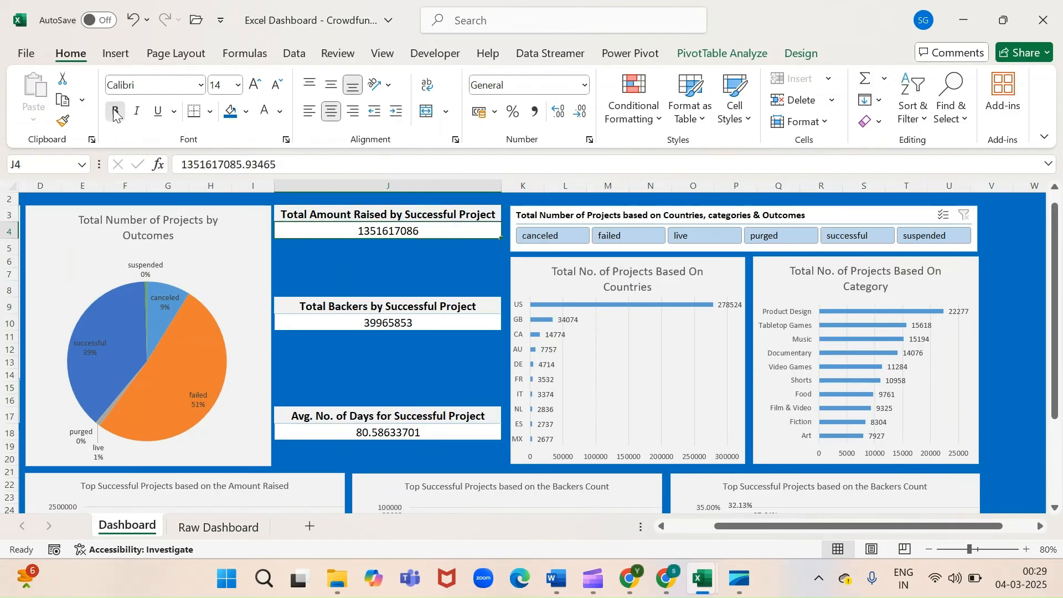
{"action": "left_click", "coordinate": [114, 113]}
{"action": "left_click", "coordinate": [254, 87]}
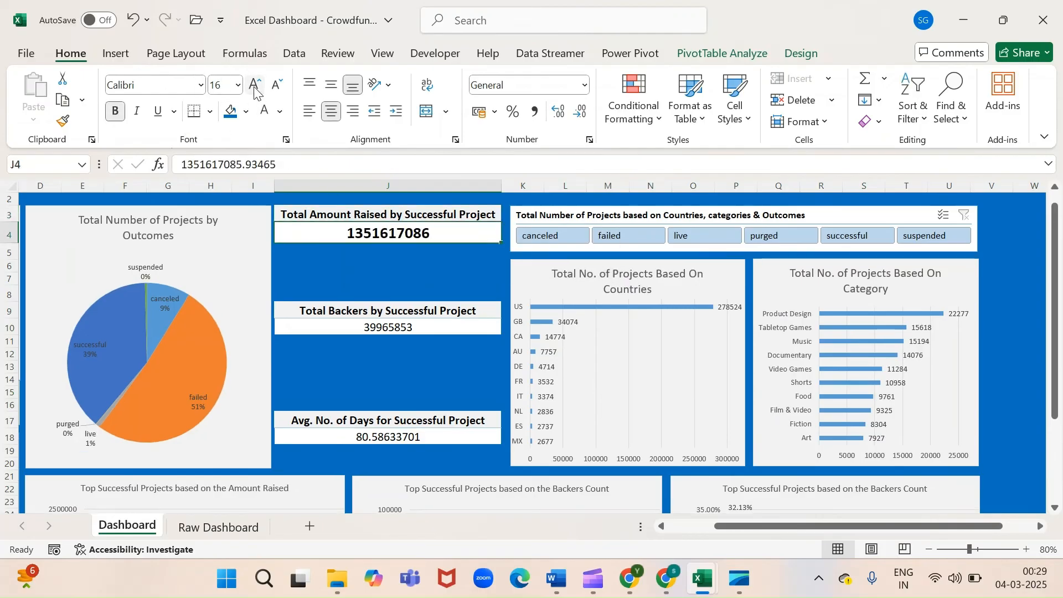
{"action": "left_click", "coordinate": [255, 87]}
Make the total backers value in J10 bold and set its font size to 18
{"action": "left_click", "coordinate": [425, 332]}
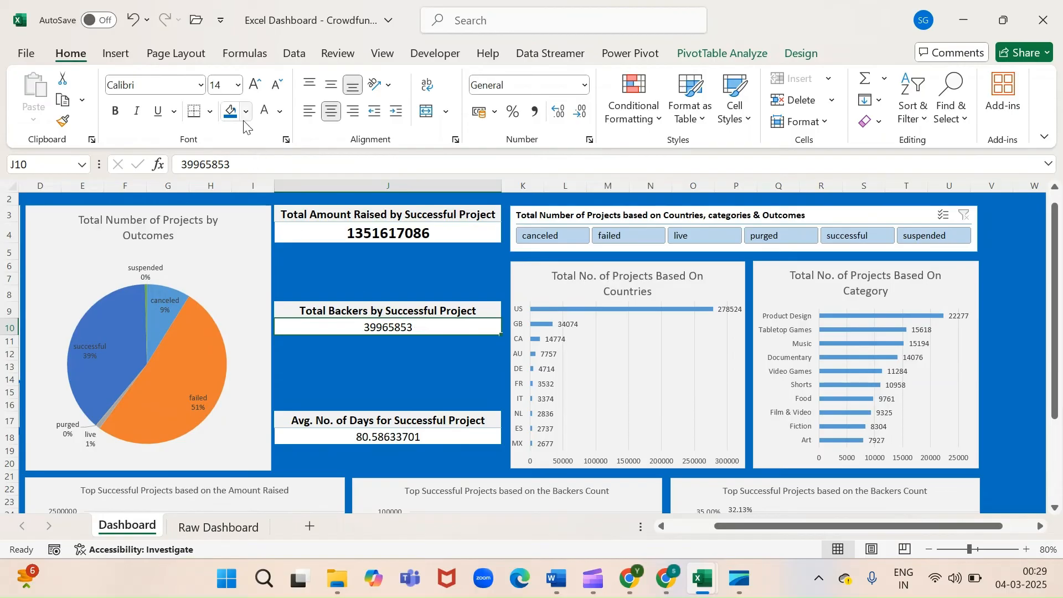
{"action": "left_click", "coordinate": [254, 88]}
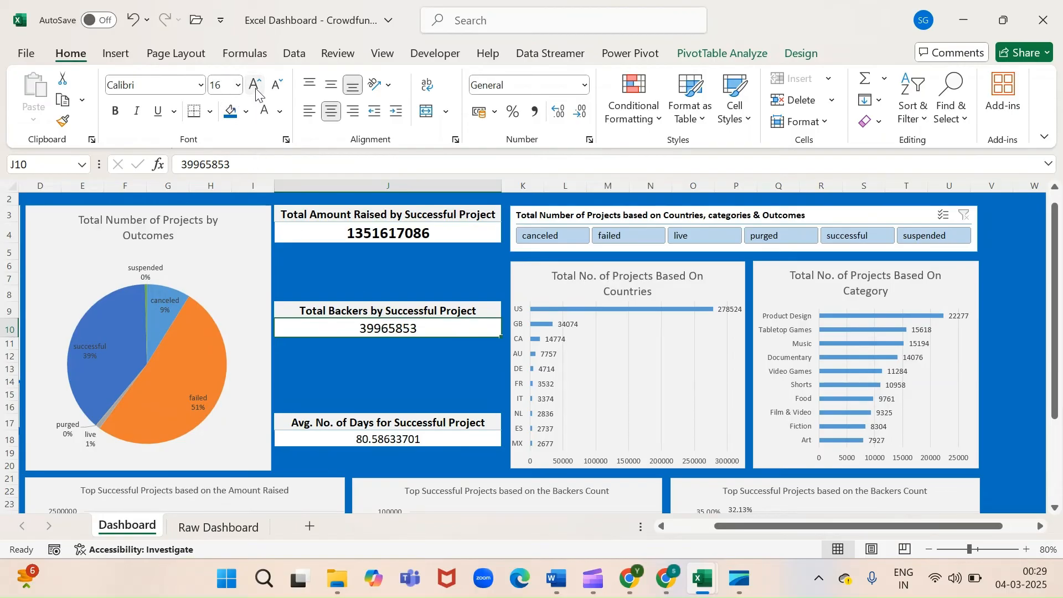
{"action": "left_click", "coordinate": [254, 87]}
{"action": "left_click", "coordinate": [115, 111]}
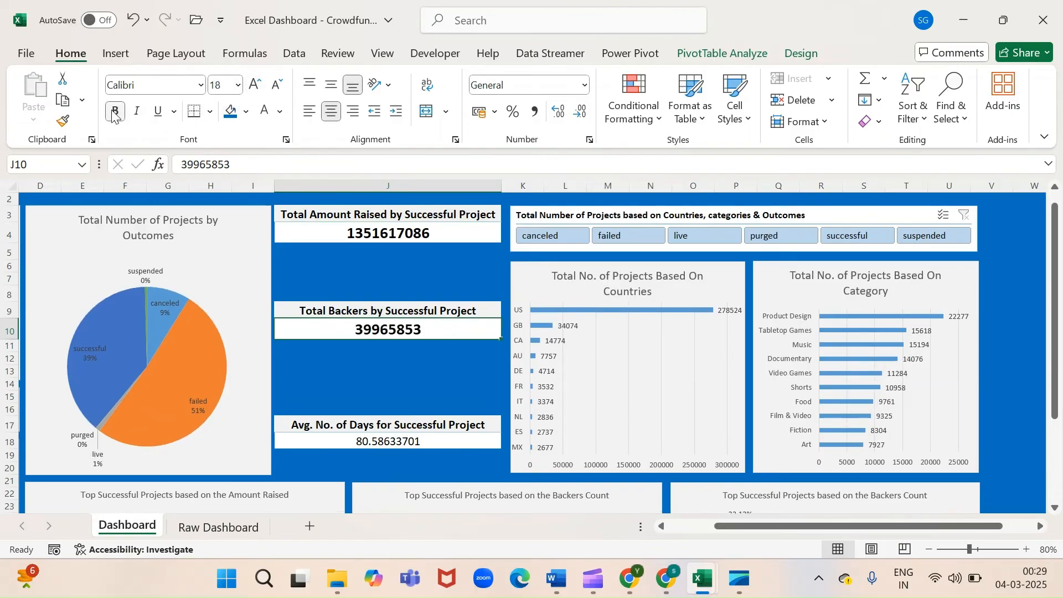
Make the average number of days value in J18 bold and set its font size to 18
{"action": "left_click", "coordinate": [406, 443]}
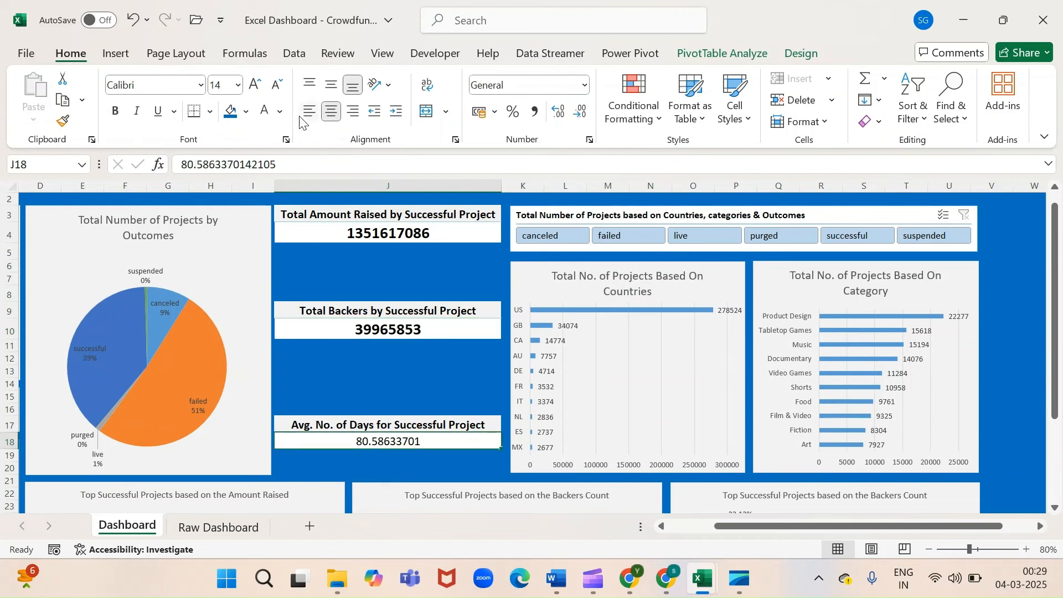
{"action": "left_click", "coordinate": [115, 113]}
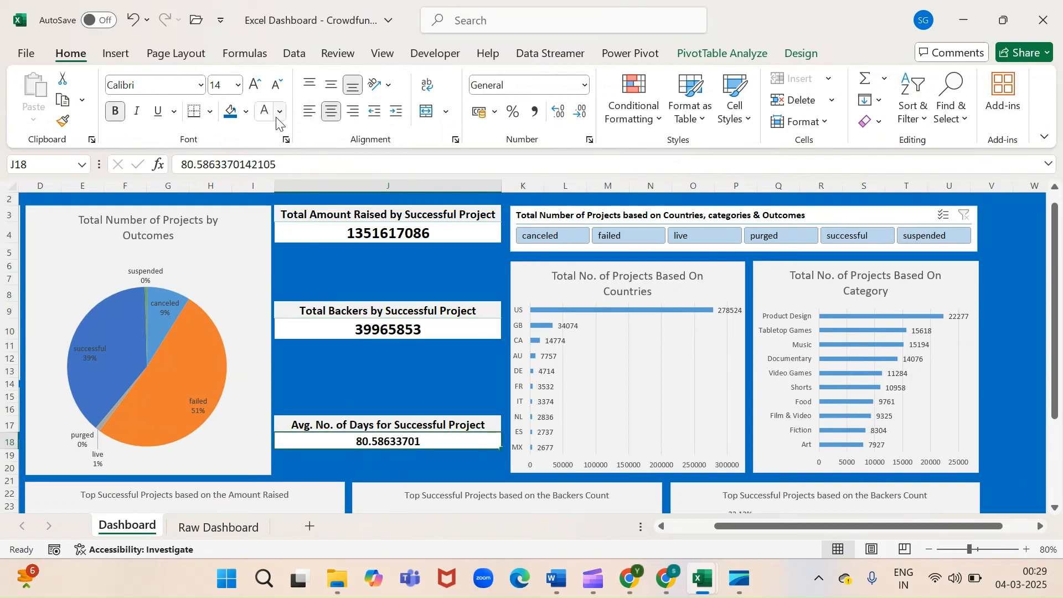
{"action": "left_click", "coordinate": [254, 84]}
{"action": "left_click", "coordinate": [255, 84]}
{"action": "left_click", "coordinate": [436, 359]}
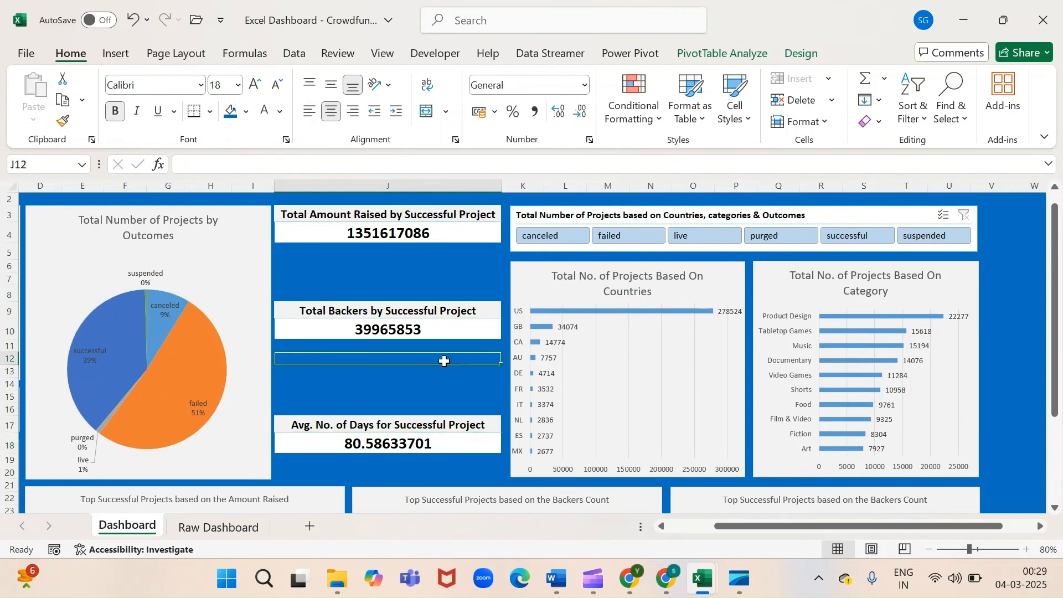
Make the pie chart title "Total Number of Projects by Outcomes" bold
{"action": "scroll", "coordinate": [440, 360], "scroll_direction": "up", "scroll_amount": 1}
{"action": "scroll", "coordinate": [443, 360], "scroll_direction": "down", "scroll_amount": 4}
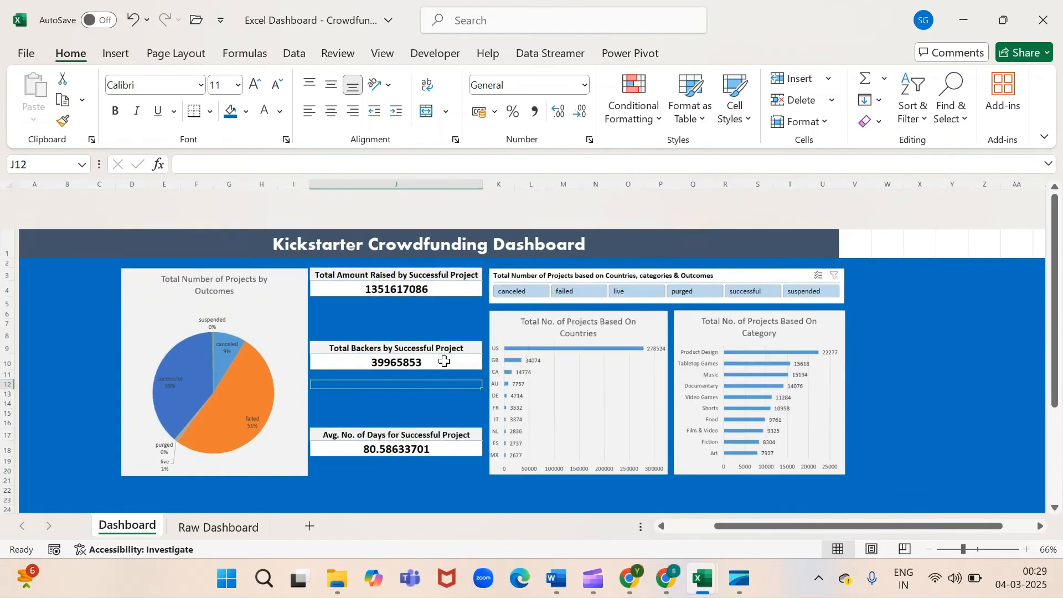
{"action": "left_click", "coordinate": [211, 242]}
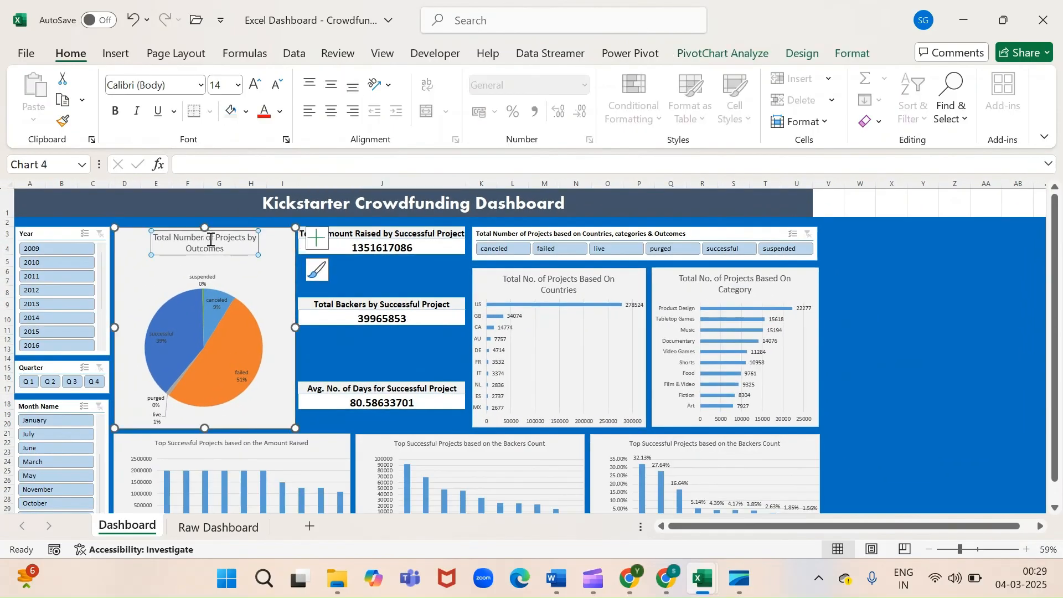
{"action": "left_click", "coordinate": [221, 244]}
{"action": "key", "text": "ctrl+a"}
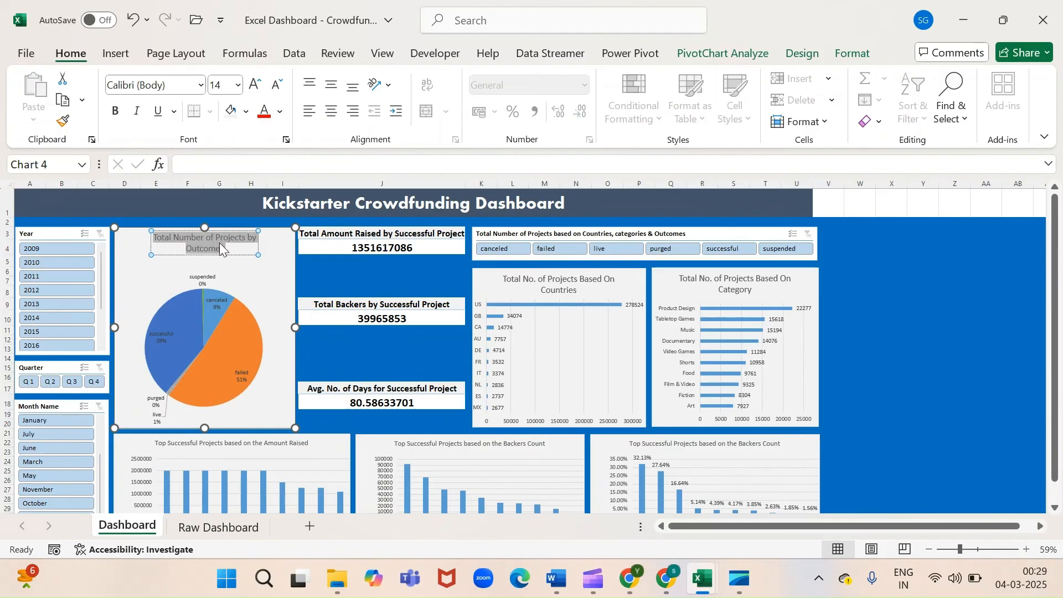
{"action": "key", "text": "ctrl+b"}
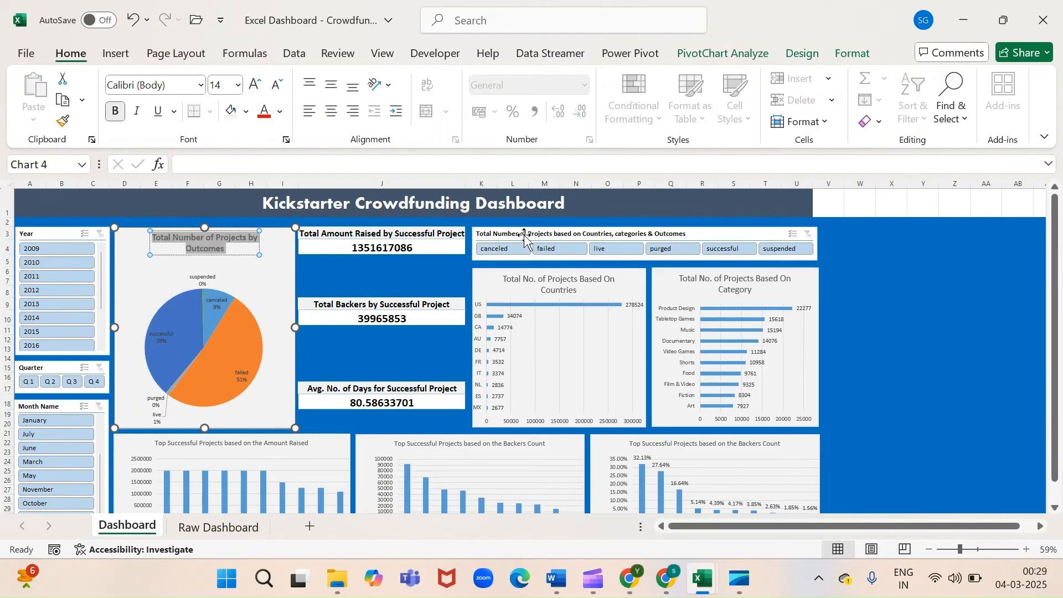
Make the title of the "Total No. of Projects Based On Countries" chart bold
{"action": "left_click", "coordinate": [525, 281]}
{"action": "left_click", "coordinate": [525, 281]}
{"action": "key", "text": "ctrl+a"}
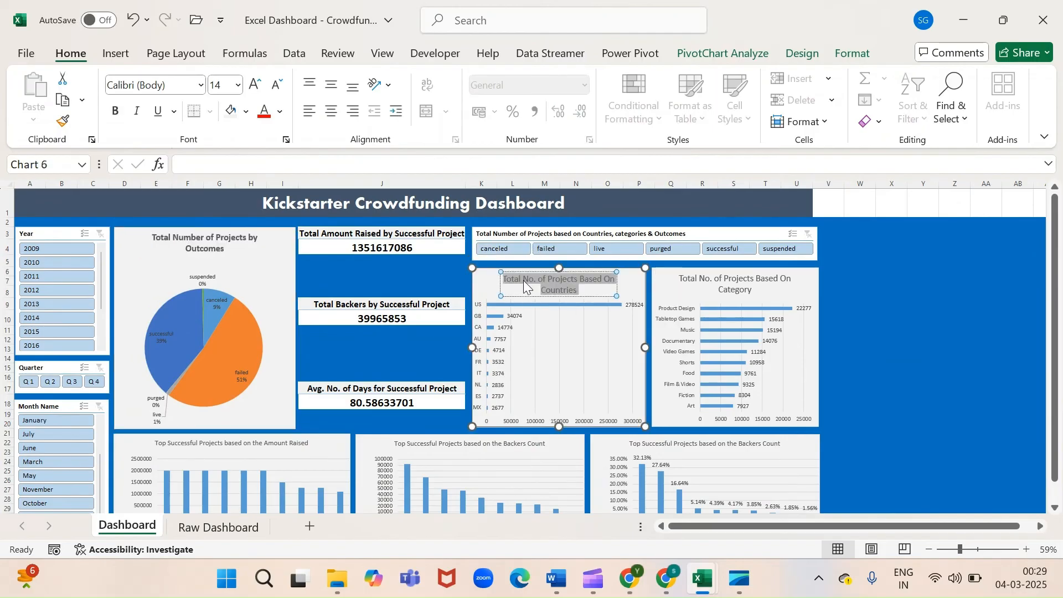
{"action": "key", "text": "ctrl+b"}
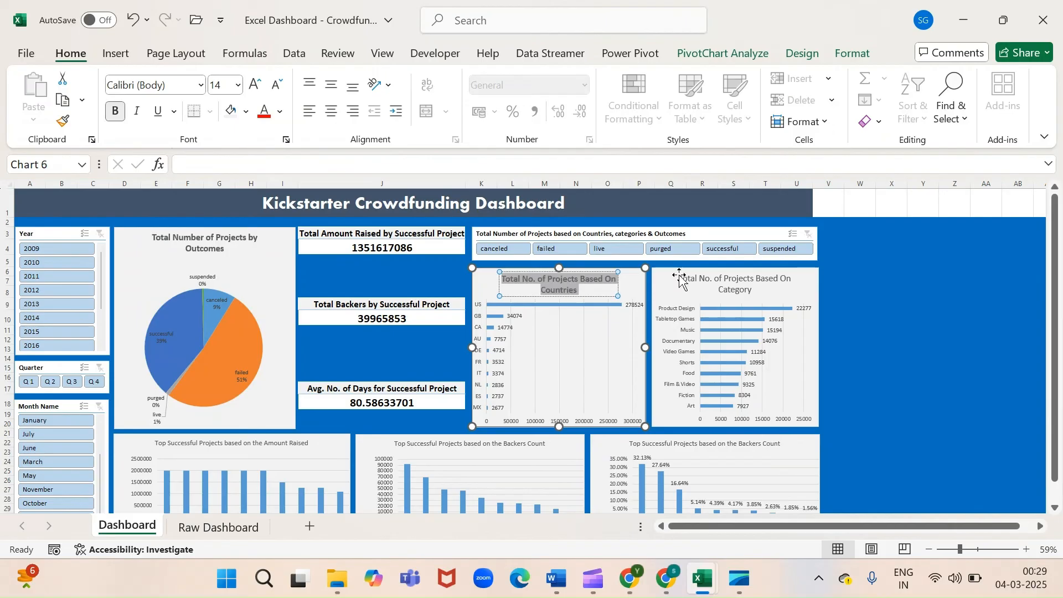
Make the title of the "Total No. of Projects Based On Category" chart bold
{"action": "left_click", "coordinate": [737, 279]}
{"action": "left_click", "coordinate": [736, 280]}
{"action": "key", "text": "ctrl+a"}
{"action": "key", "text": "ctrl+b"}
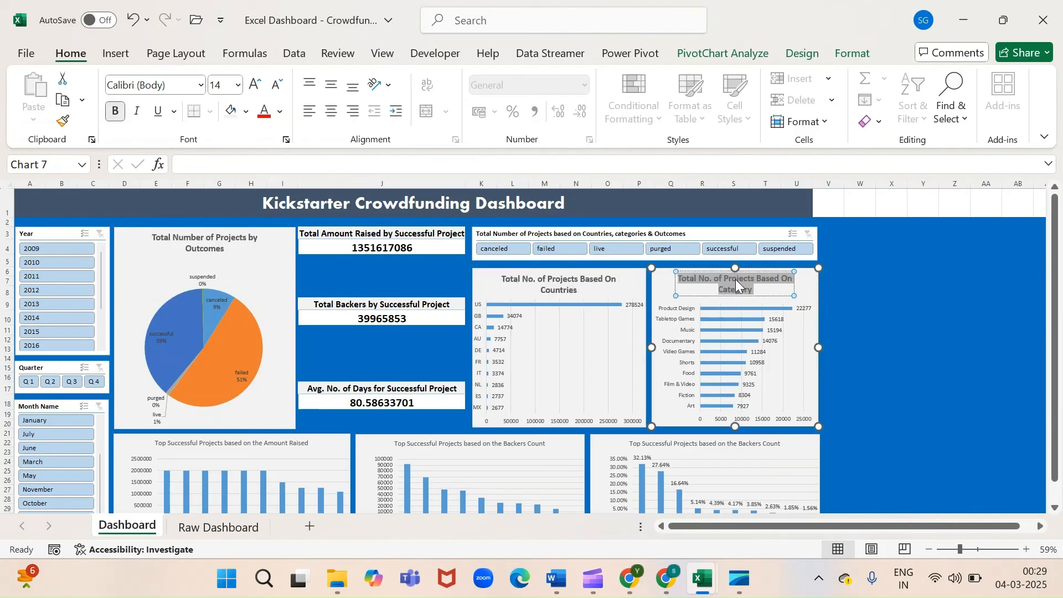
Make the title "Top Successful Projects based on the Amount Raised" bold and set its font size to 12
{"action": "scroll", "coordinate": [498, 393], "scroll_direction": "down", "scroll_amount": 1}
{"action": "left_click", "coordinate": [289, 393]}
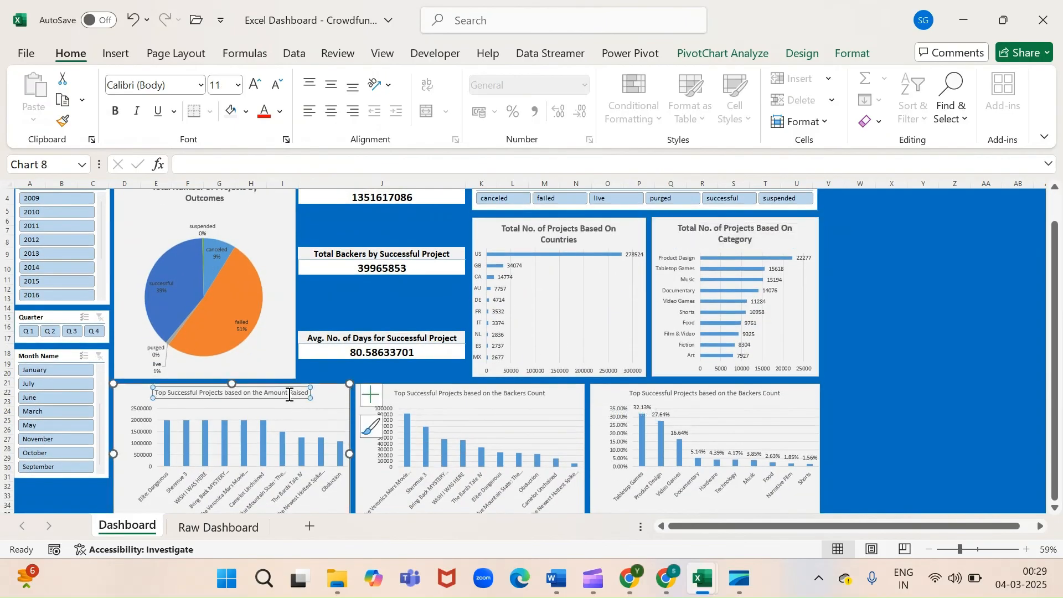
{"action": "left_click", "coordinate": [289, 395]}
{"action": "key", "text": "ctrl+a"}
{"action": "key", "text": "ctrl+b"}
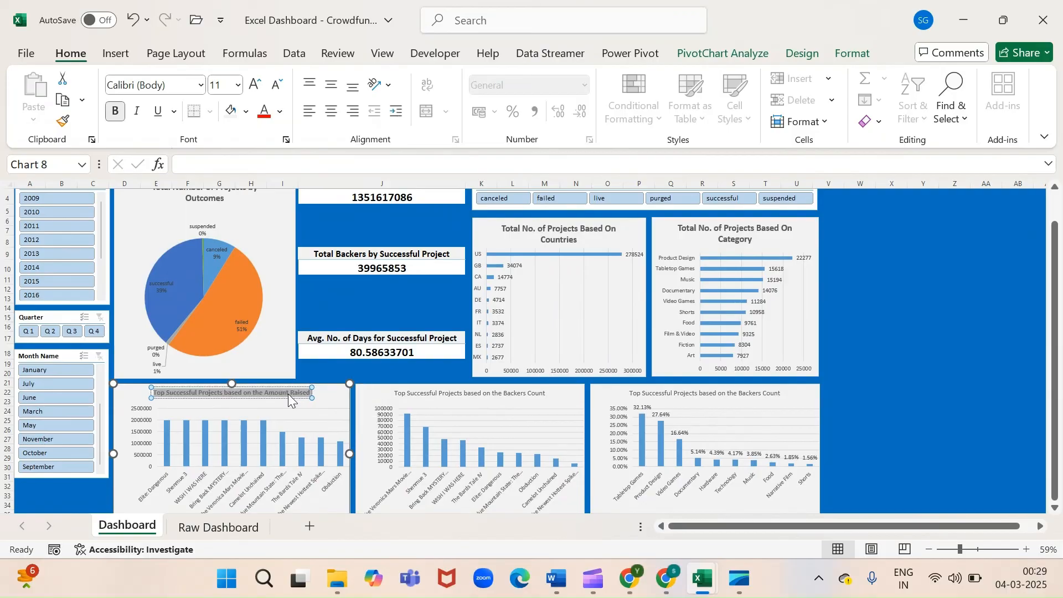
{"action": "left_click", "coordinate": [254, 87]}
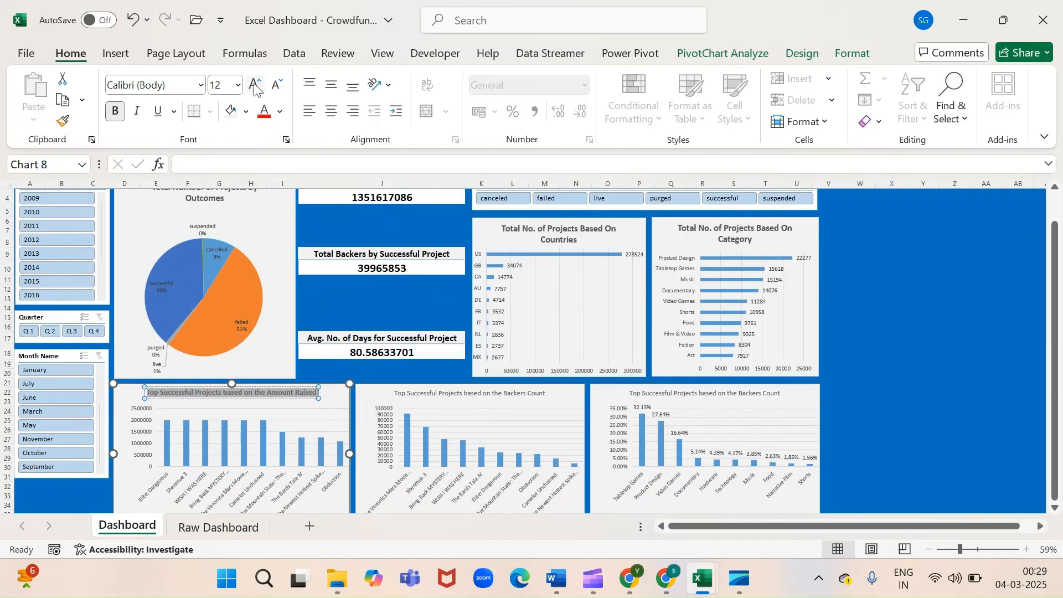
{"action": "left_click", "coordinate": [254, 87]}
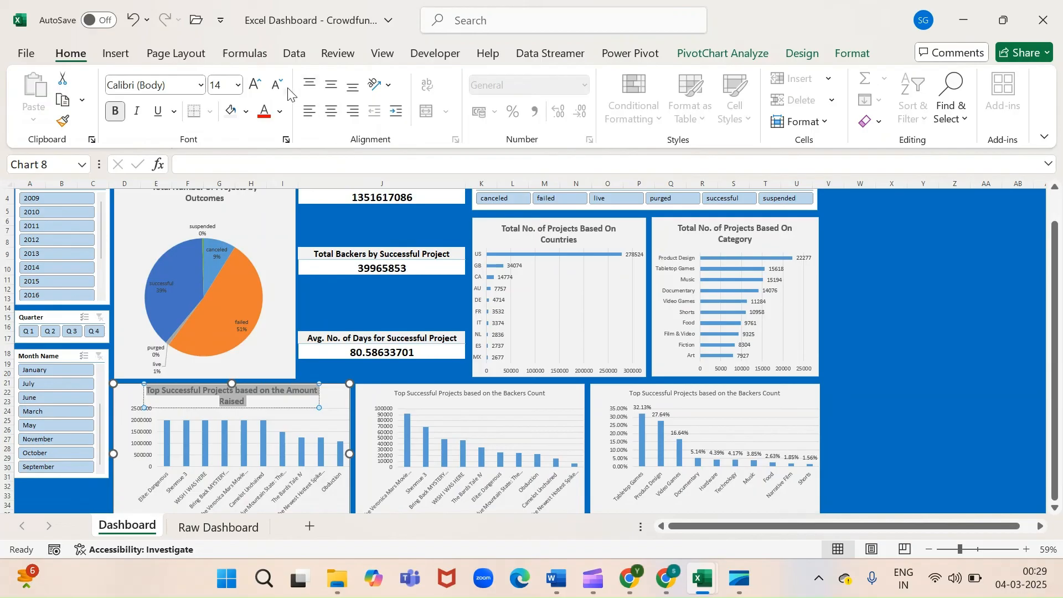
{"action": "left_click", "coordinate": [277, 85]}
Make the middle chart's title "Top Successful Projects based on the Backers Count" bold and set its font size to 12
{"action": "left_click", "coordinate": [458, 393]}
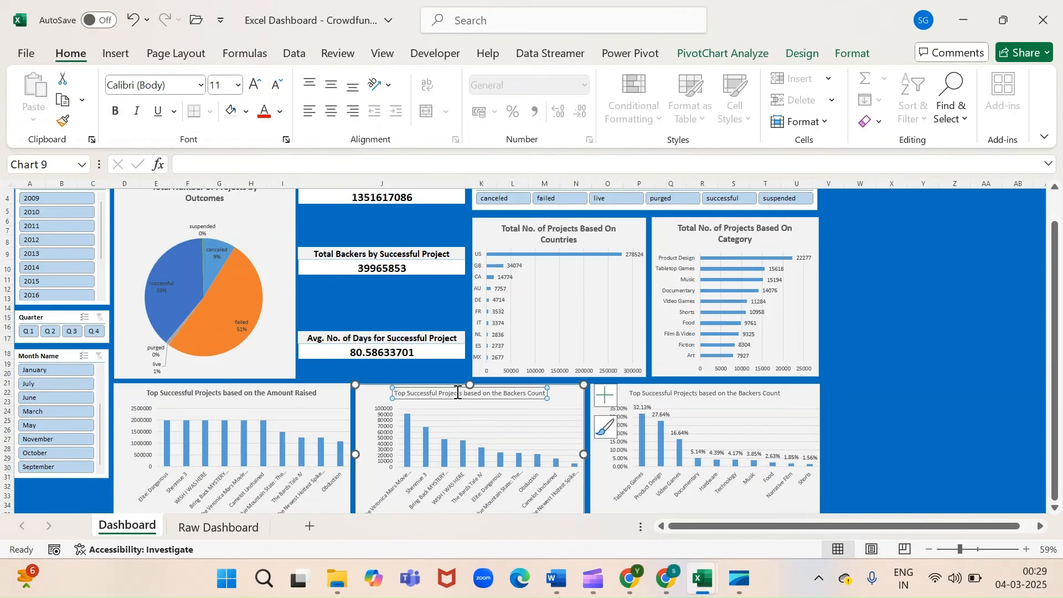
{"action": "key", "text": "ctrl+a"}
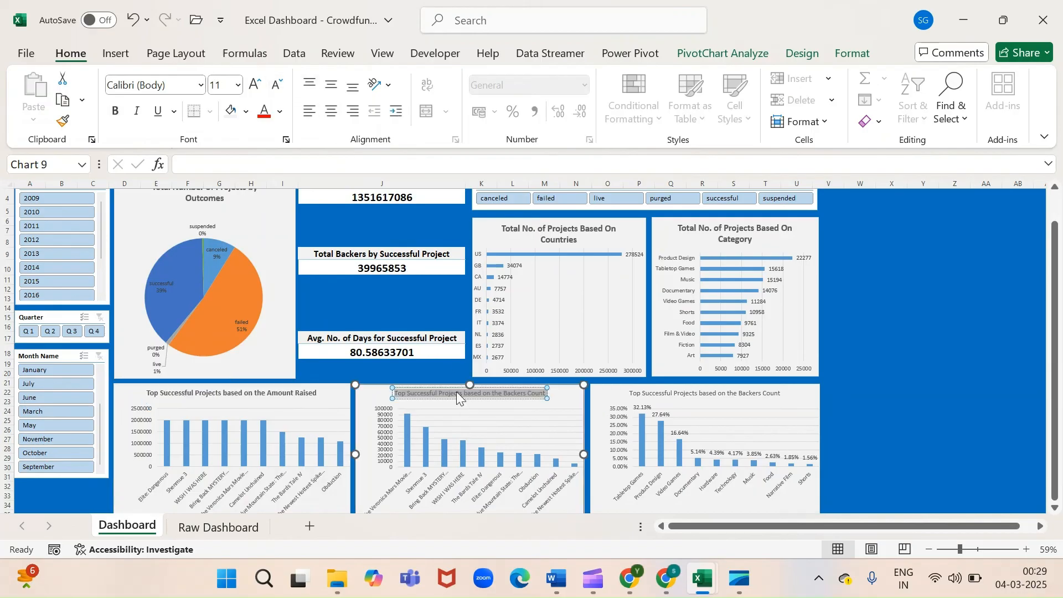
{"action": "key", "text": "ctrl+b"}
{"action": "left_click", "coordinate": [254, 86]}
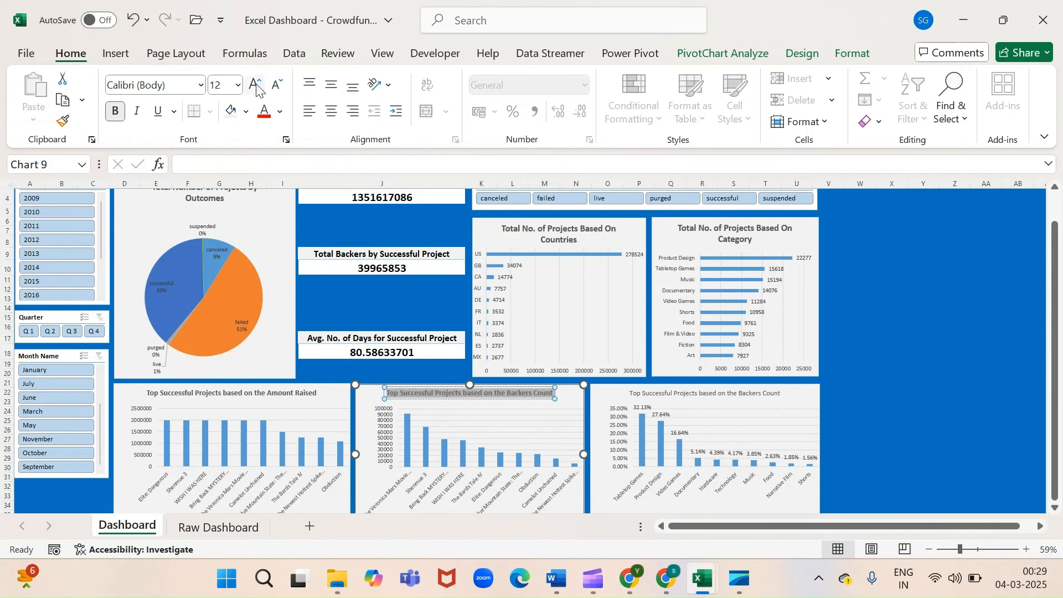
{"action": "left_click", "coordinate": [256, 87]}
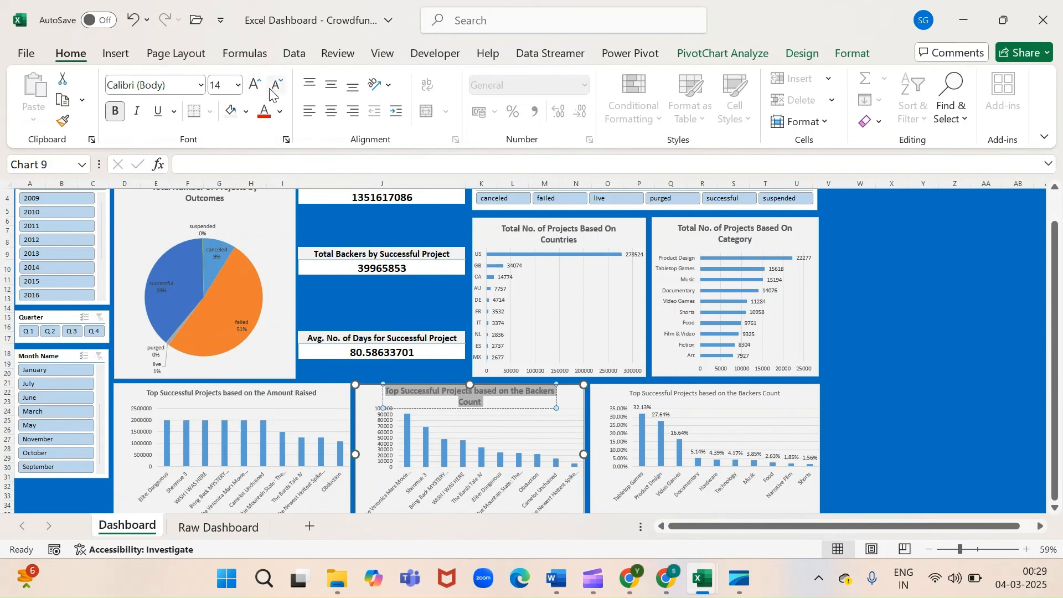
{"action": "left_click", "coordinate": [277, 85]}
Make the title of the percentage column chart beside the backers count chart bold and set its font size to 12
{"action": "left_click", "coordinate": [690, 394]}
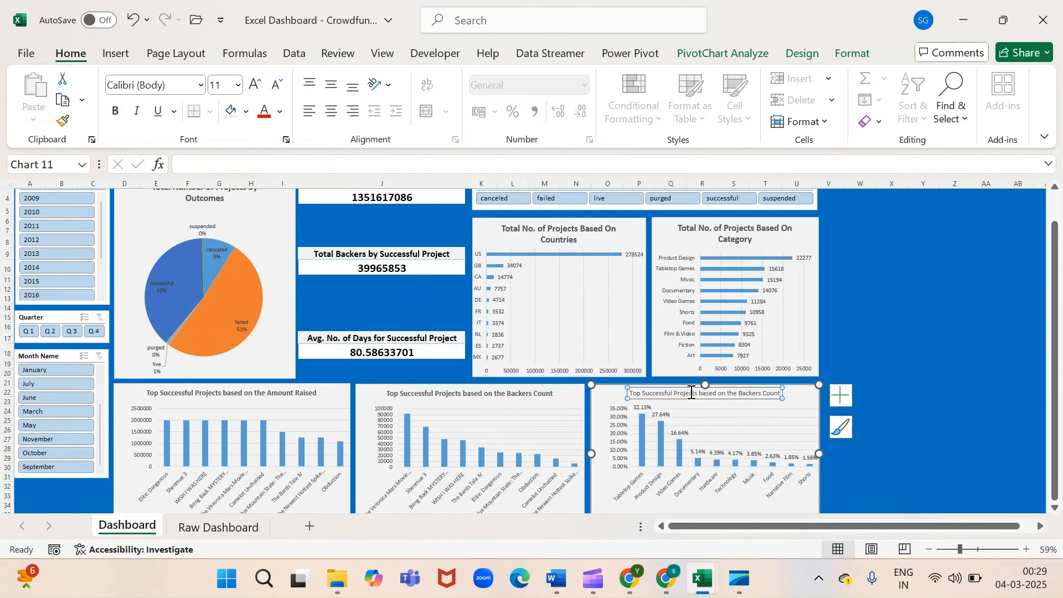
{"action": "left_click", "coordinate": [685, 393]}
{"action": "key", "text": "ctrl+a"}
{"action": "key", "text": "ctrl+b"}
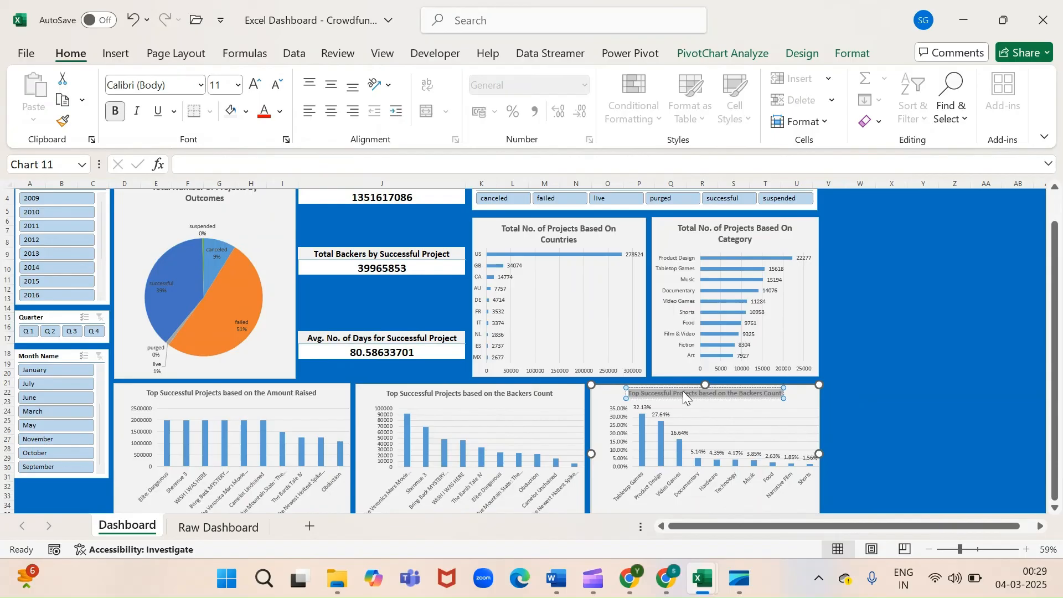
{"action": "left_click", "coordinate": [256, 86]}
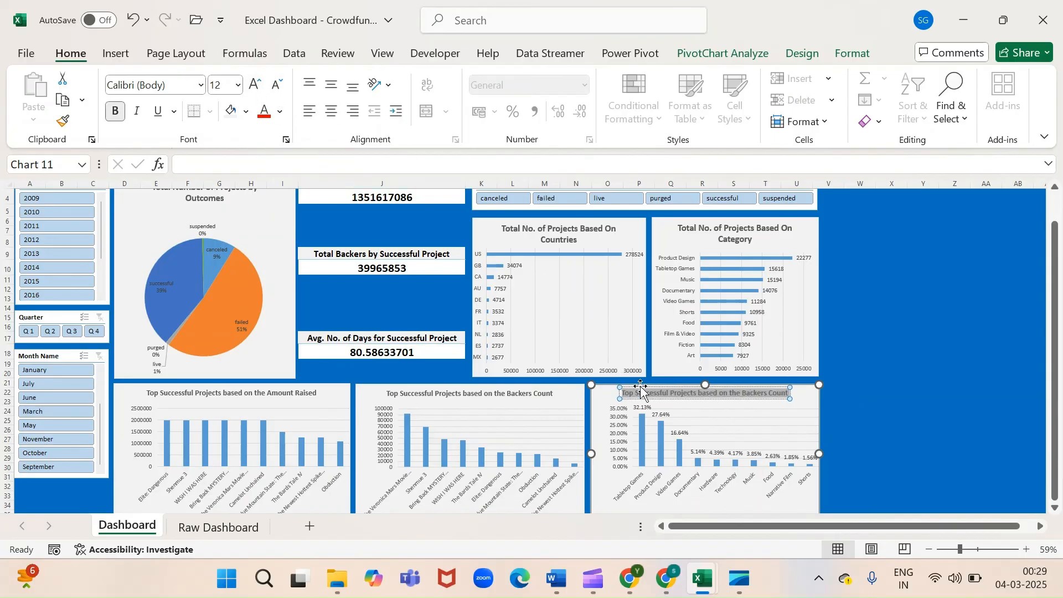
{"action": "left_click", "coordinate": [859, 429]}
Move the goal range pie chart up toward the row of column charts and save the workbook
{"action": "scroll", "coordinate": [859, 428], "scroll_direction": "down", "scroll_amount": 3}
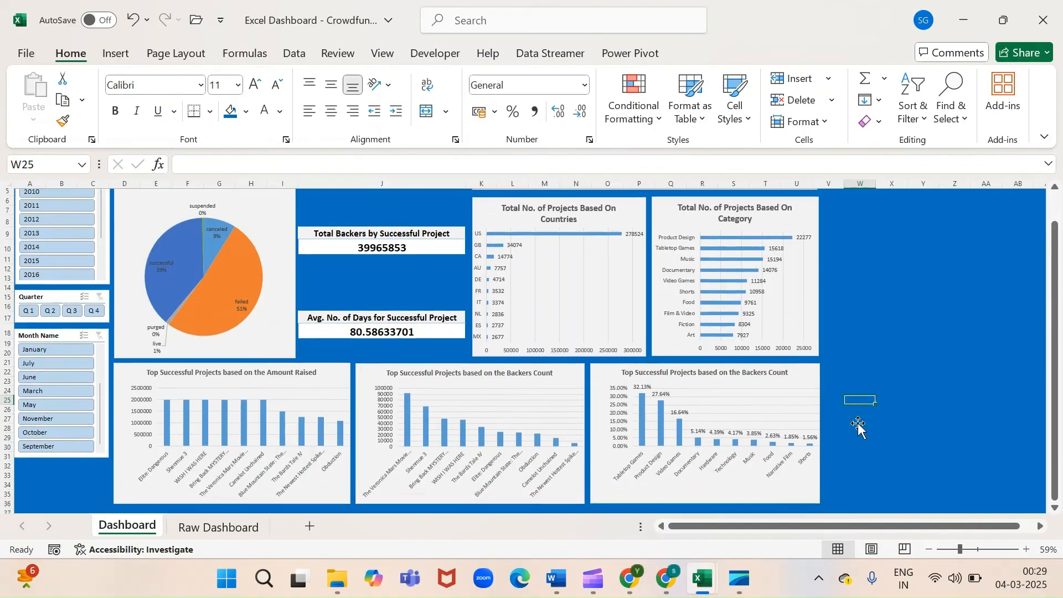
{"action": "scroll", "coordinate": [617, 422], "scroll_direction": "down", "scroll_amount": 1}
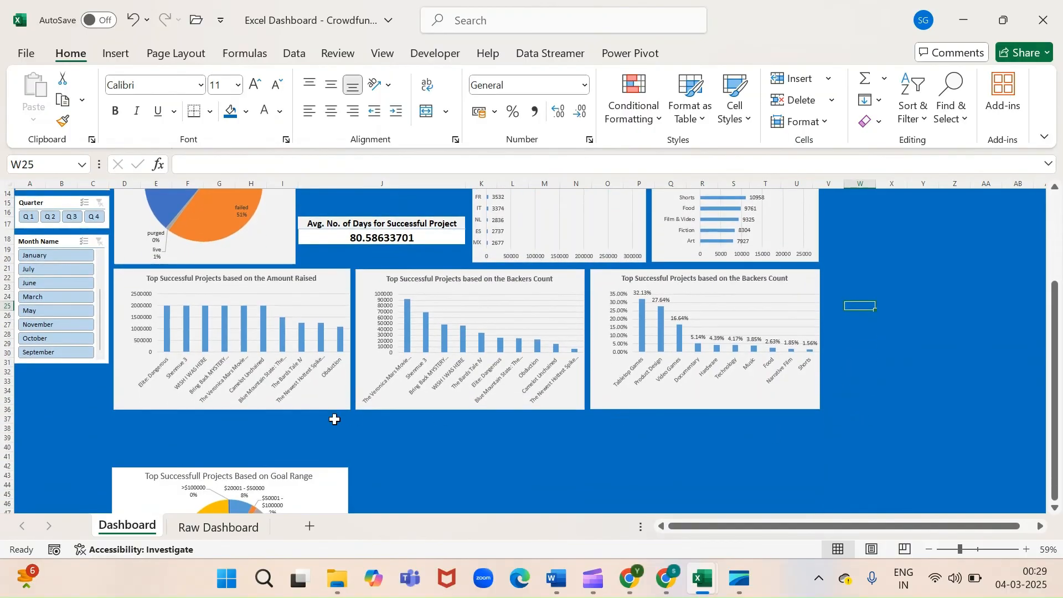
{"action": "scroll", "coordinate": [435, 435], "scroll_direction": "down", "scroll_amount": 2}
{"action": "left_click", "coordinate": [348, 486]}
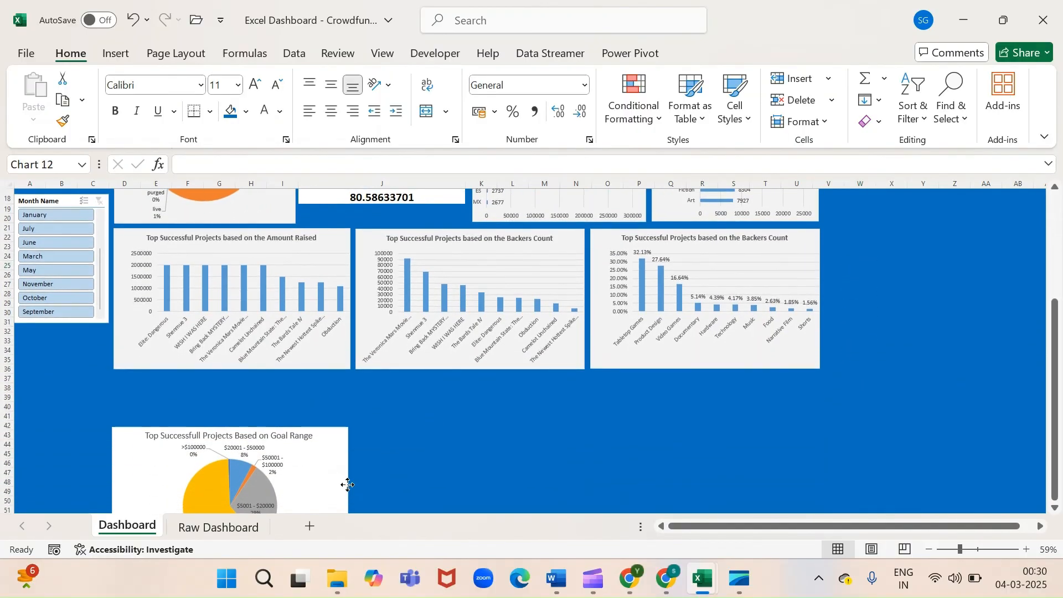
{"action": "left_click_drag", "start_coordinate": [339, 478], "coordinate": [342, 422]}
{"action": "scroll", "coordinate": [470, 405], "scroll_direction": "up", "scroll_amount": 6}
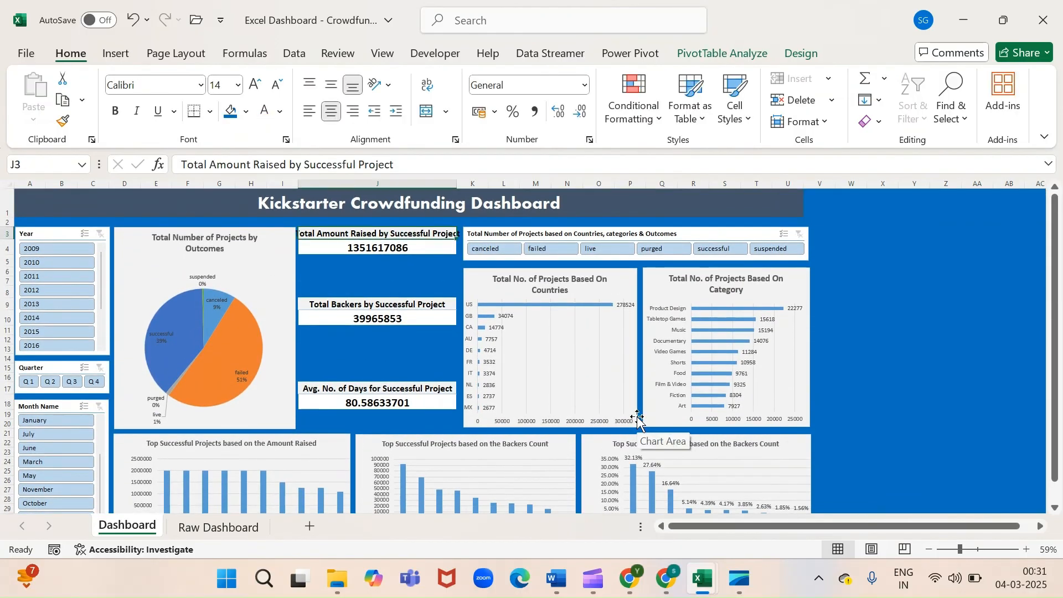
{"action": "key", "text": "ctrl+s"}
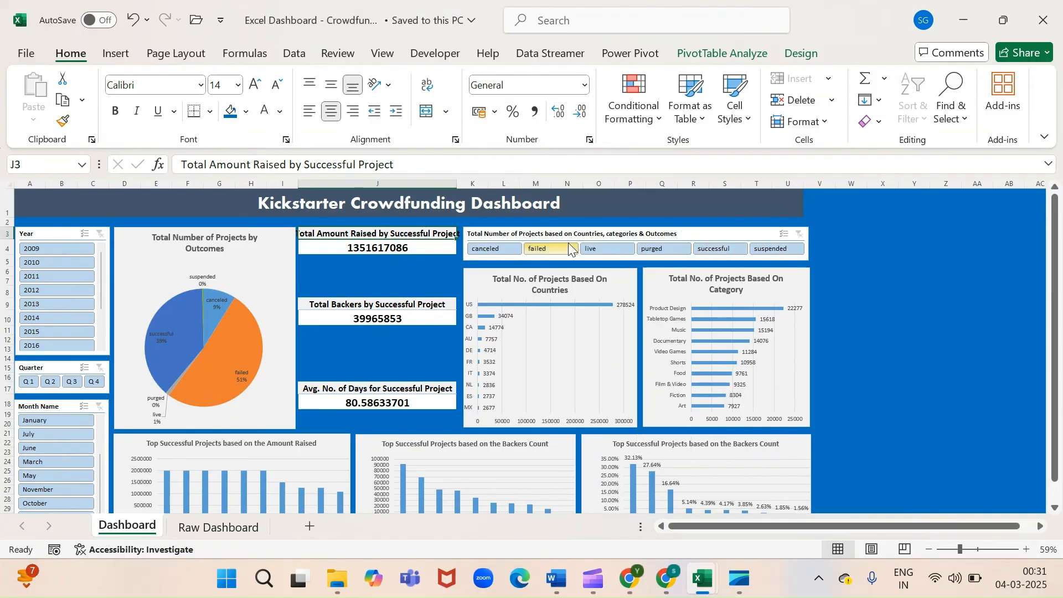
Test the countries, categories and outcomes slicer by filtering to successful, and clear the filter again
{"action": "left_click", "coordinate": [716, 248]}
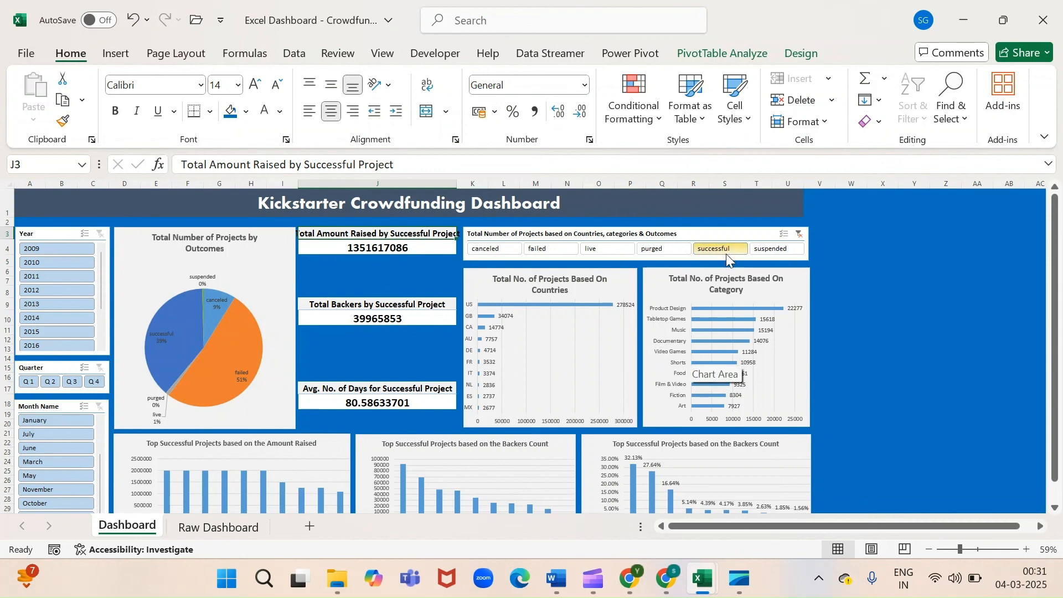
{"action": "left_click", "coordinate": [799, 234]}
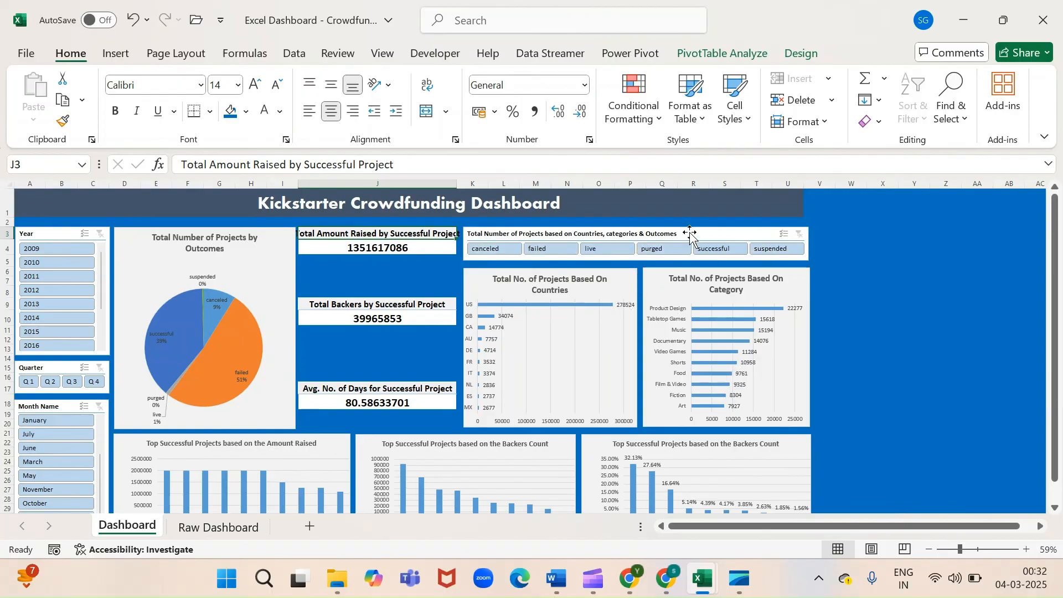
Look up the chart names of the countries and category bar charts in the PivotChart properties
{"action": "left_click", "coordinate": [615, 289]}
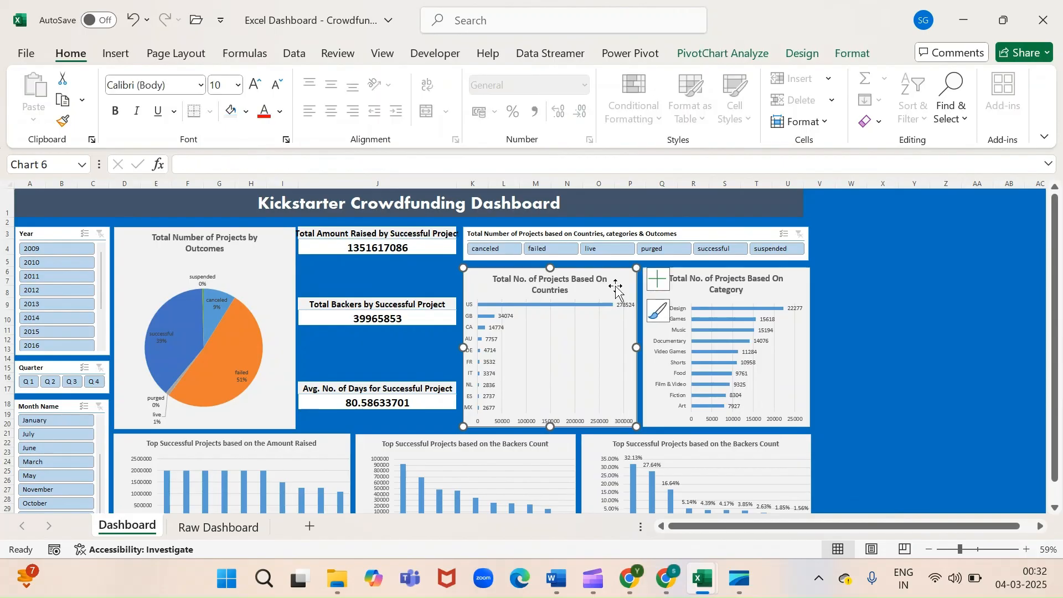
{"action": "left_click", "coordinate": [752, 55]}
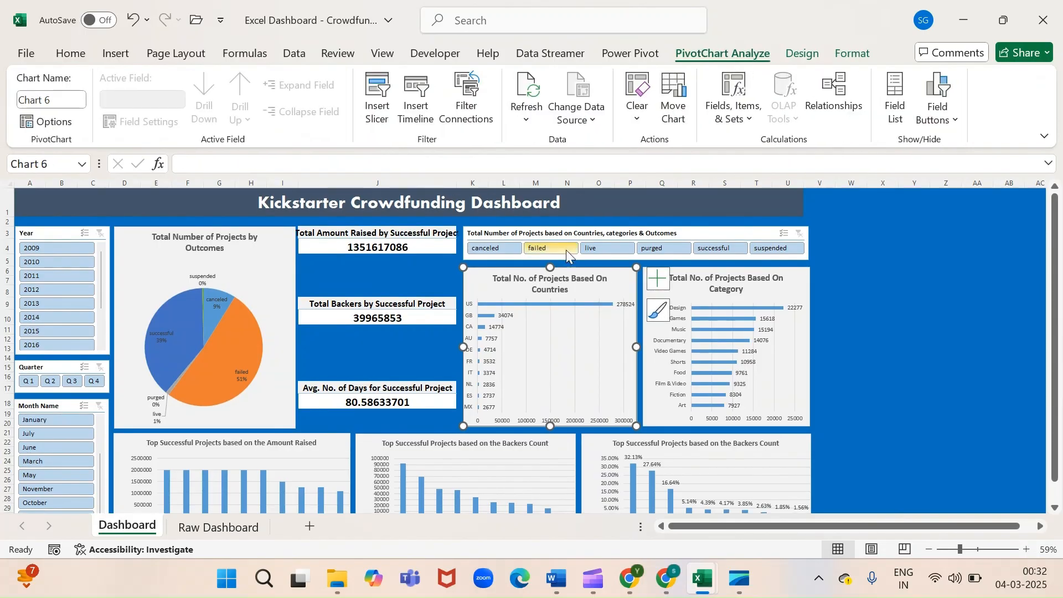
{"action": "left_click", "coordinate": [687, 293]}
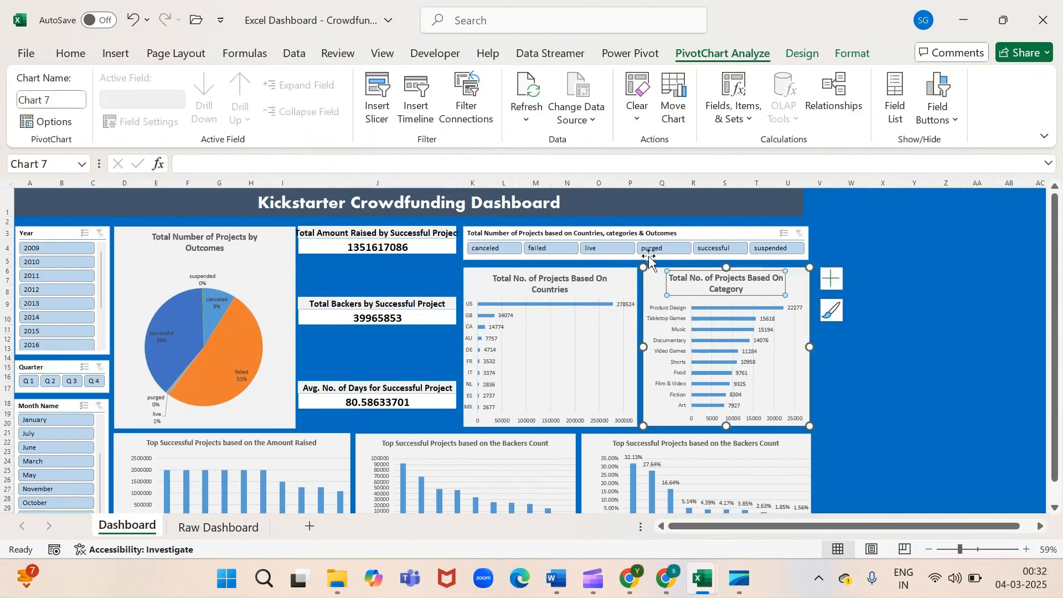
Connect the countries, categories and outcomes slicer to the Dashboard sheet's Chart 6 and Chart 7, disconnecting Chart 1 and Chart 2 on Raw Dashboard
{"action": "left_click", "coordinate": [692, 232]}
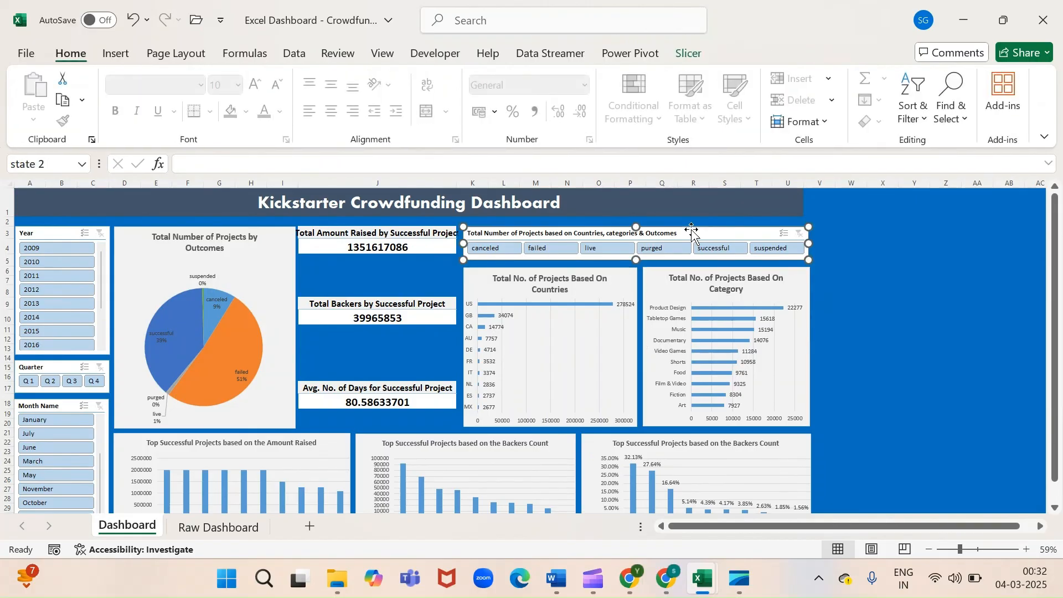
{"action": "right_click", "coordinate": [746, 236]}
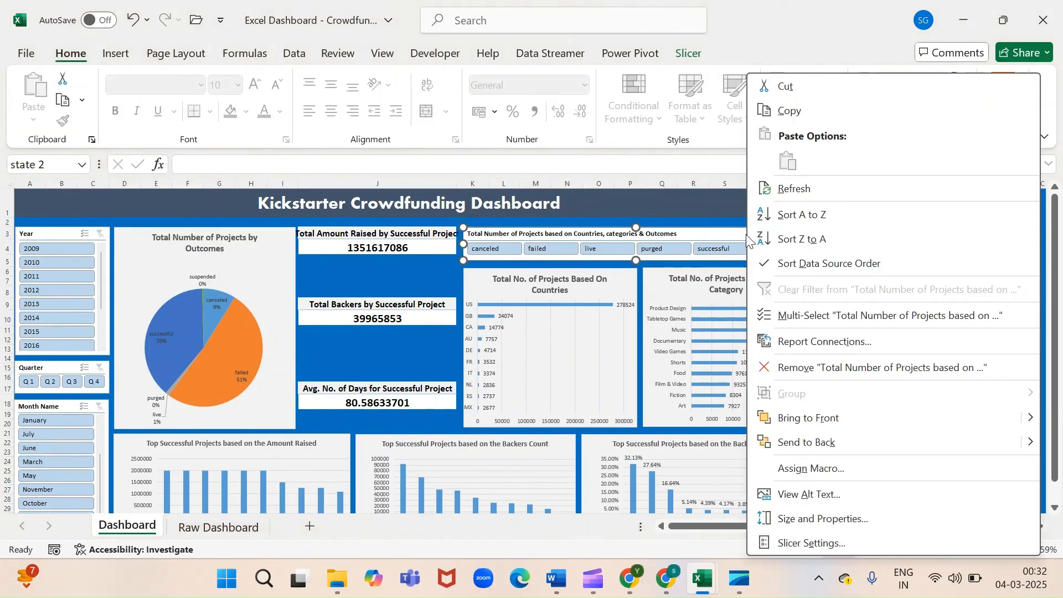
{"action": "left_click", "coordinate": [808, 341]}
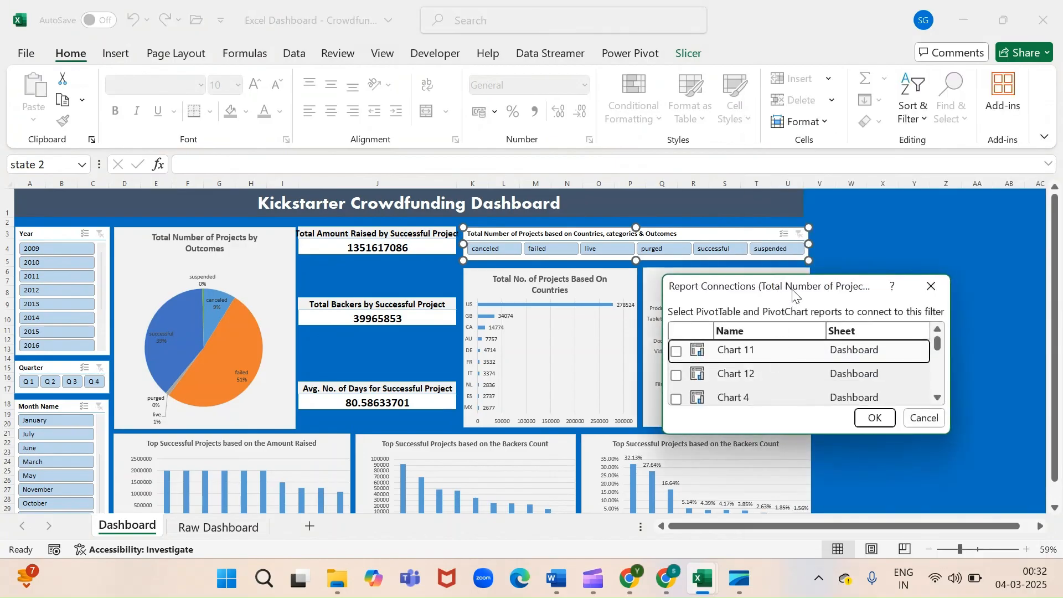
{"action": "left_click_drag", "start_coordinate": [793, 295], "coordinate": [565, 146]}
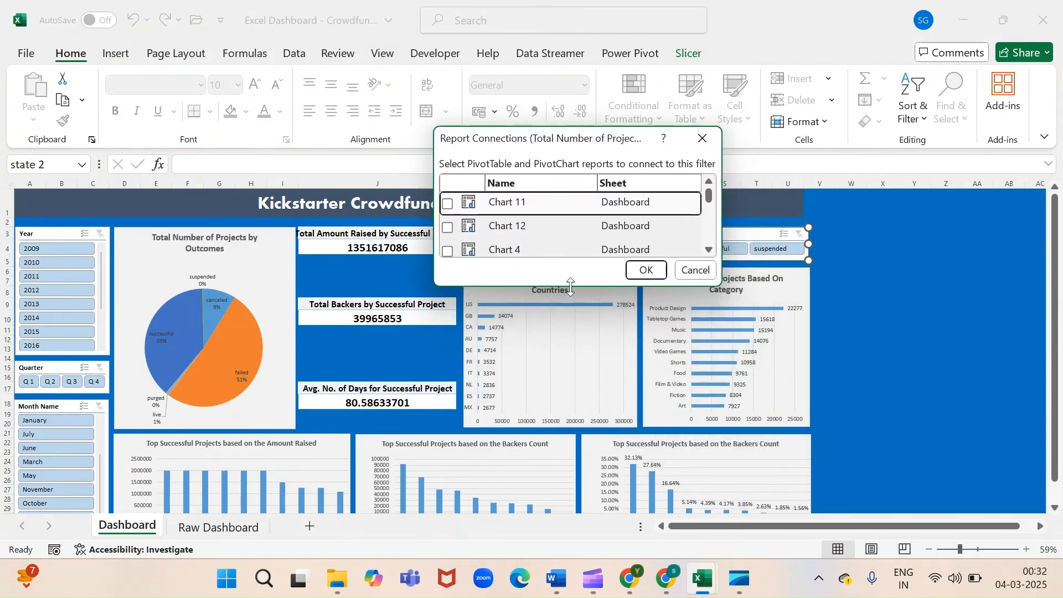
{"action": "left_click_drag", "start_coordinate": [570, 287], "coordinate": [585, 557]}
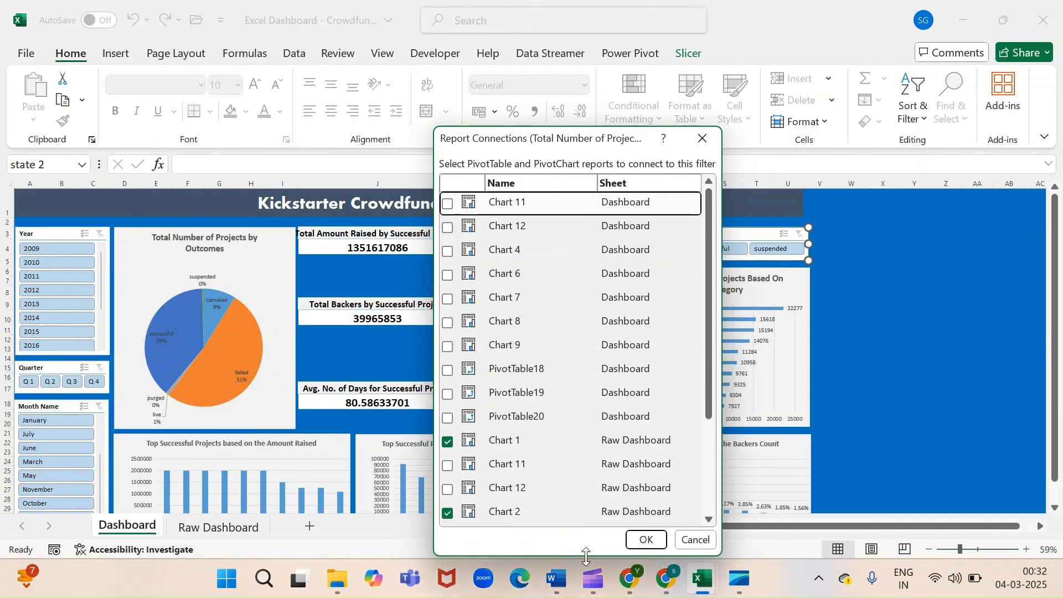
{"action": "left_click", "coordinate": [447, 446]}
{"action": "left_click", "coordinate": [444, 514]}
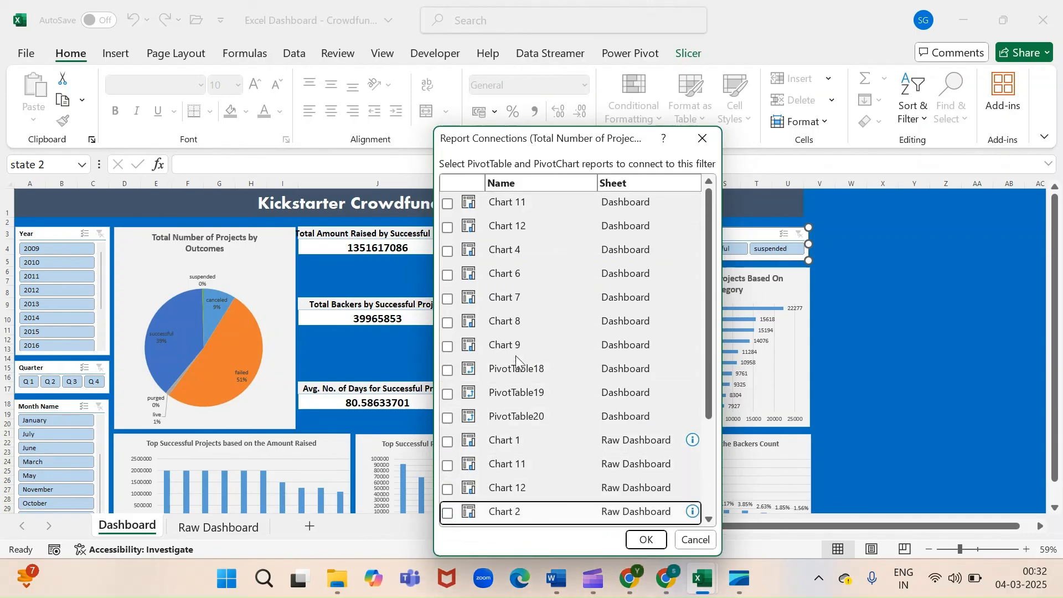
{"action": "left_click", "coordinate": [447, 275]}
{"action": "left_click", "coordinate": [448, 299]}
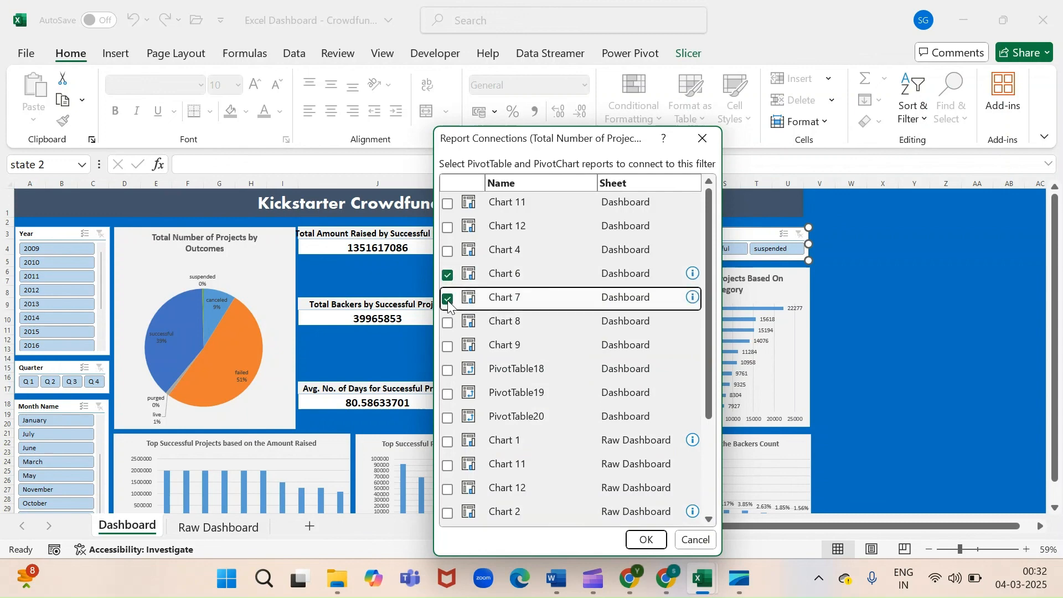
{"action": "left_click", "coordinate": [643, 541]}
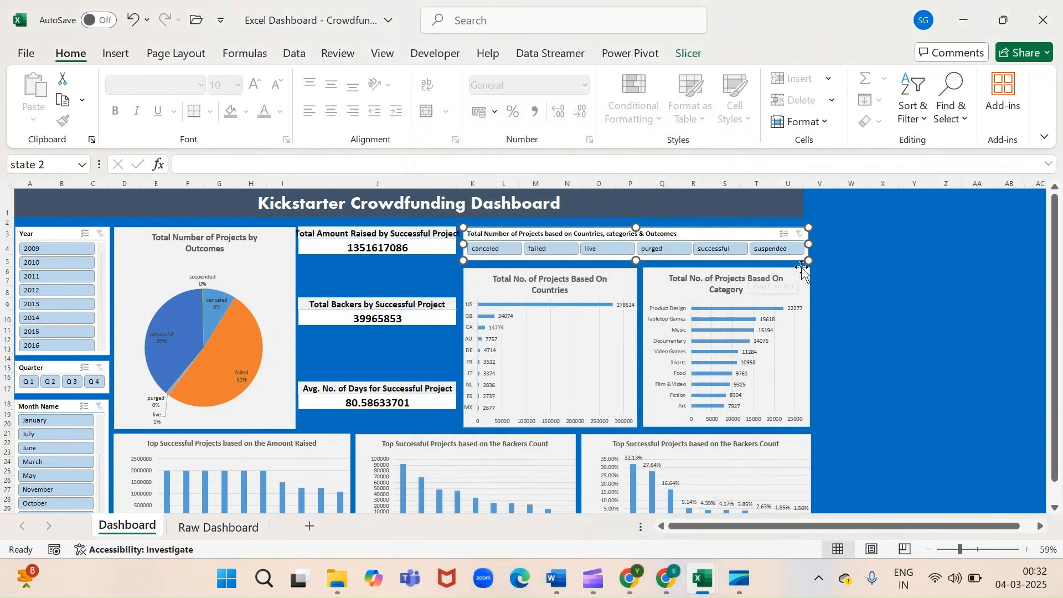
Test the countries, categories and outcomes slicer by filtering to successful and live, and clear the filter again
{"action": "left_click", "coordinate": [884, 274]}
{"action": "left_click", "coordinate": [717, 250]}
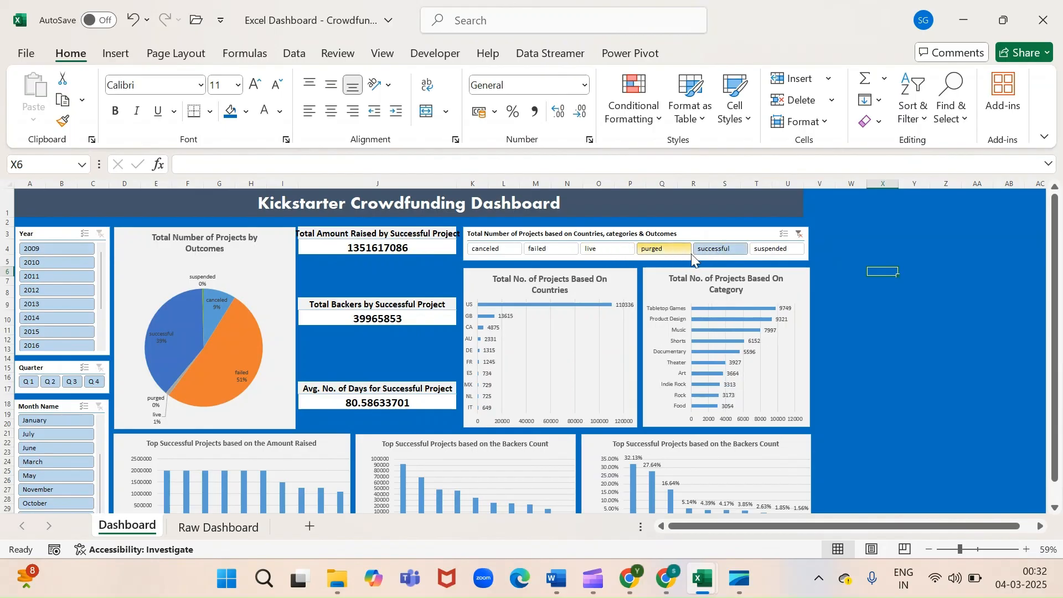
{"action": "left_click", "coordinate": [599, 247]}
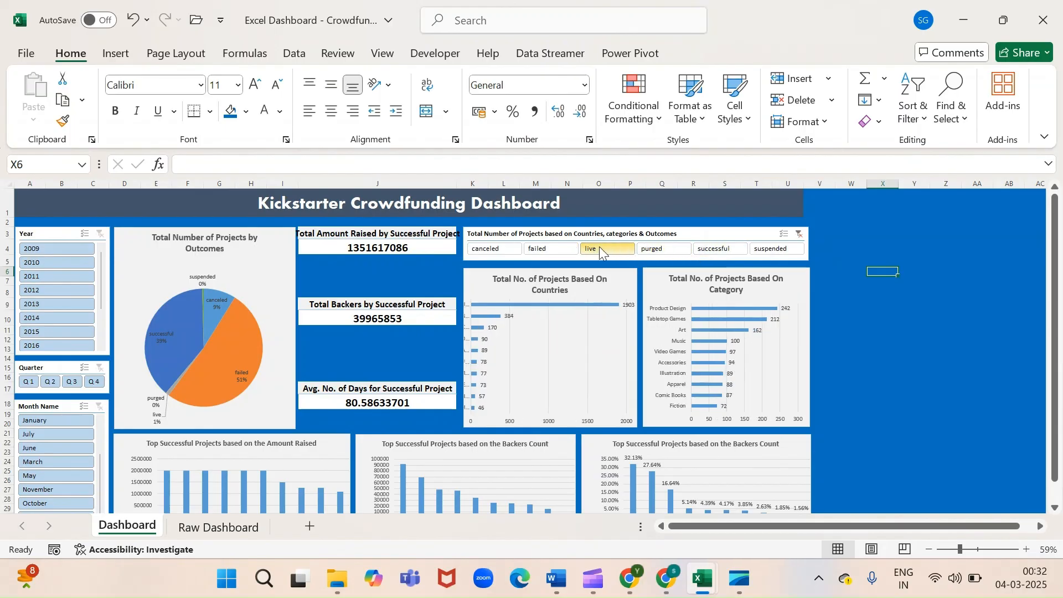
{"action": "left_click", "coordinate": [798, 234]}
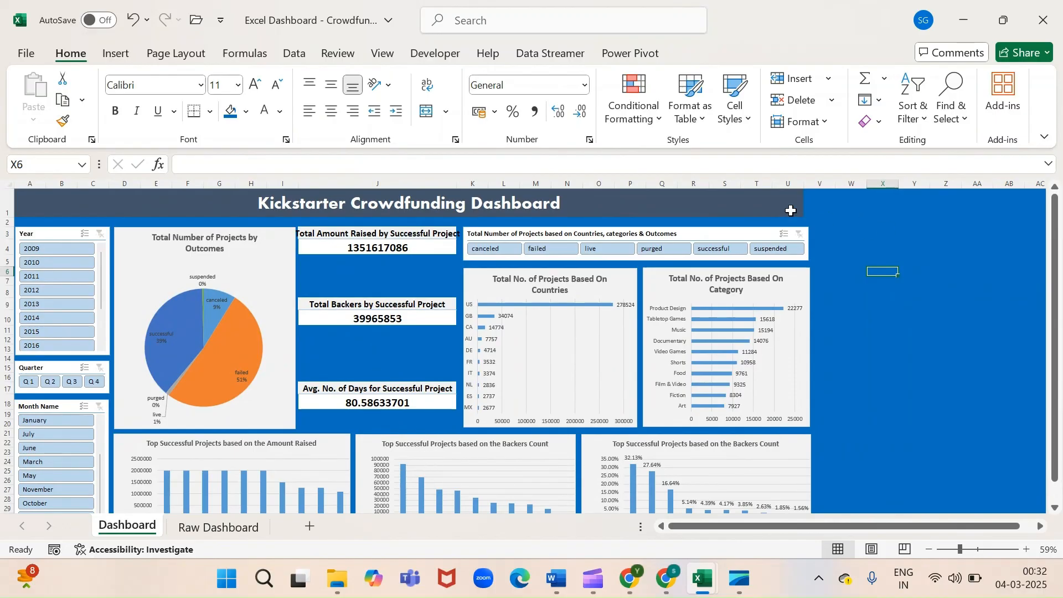
Try to widen column U slightly at the edge of the title banner, and undo the change
{"action": "mouse_move", "coordinate": [806, 184]}
{"action": "left_mouse_down"}
{"action": "mouse_move", "coordinate": [825, 185]}
{"action": "mouse_move", "coordinate": [811, 184]}
{"action": "left_mouse_up"}
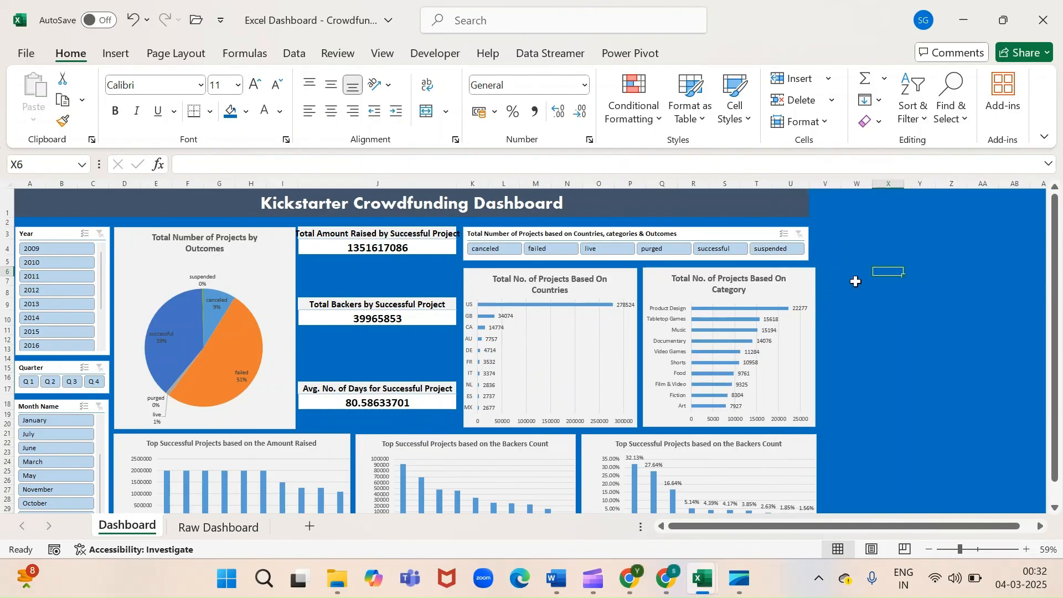
{"action": "key", "text": "ctrl+z"}
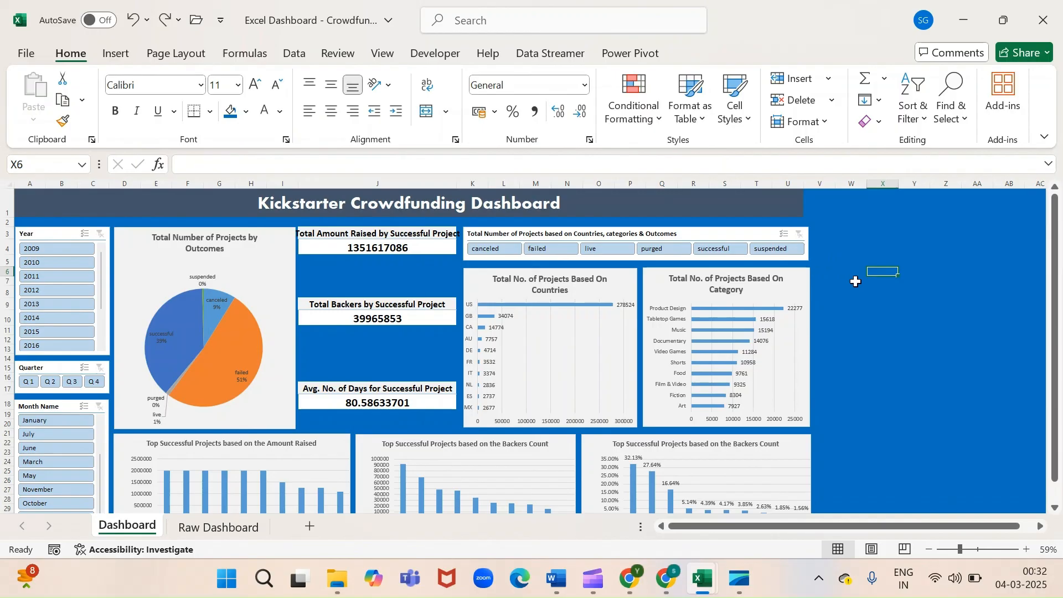
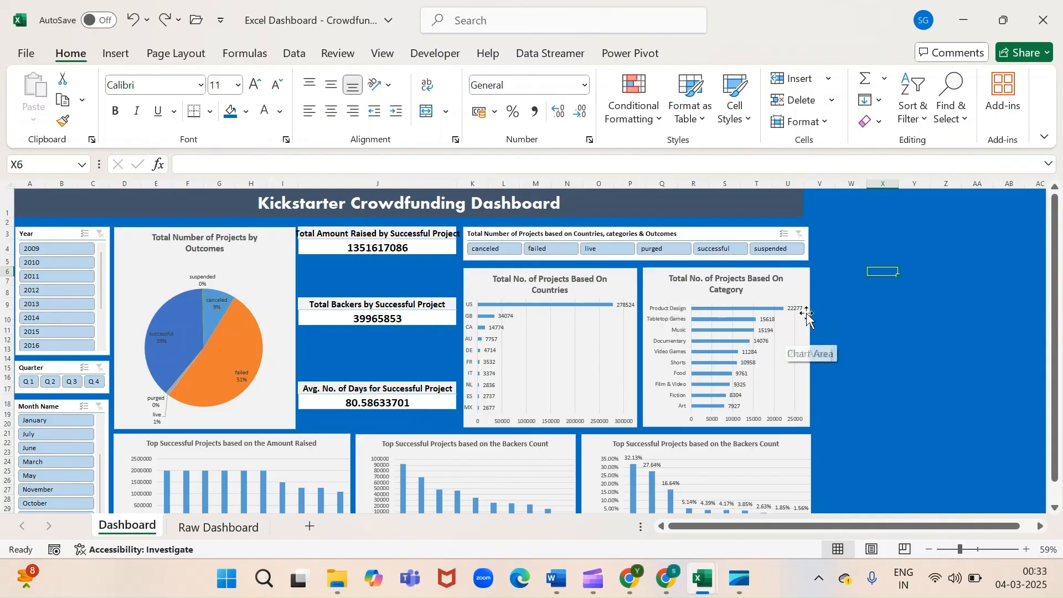
Review the whole dashboard layout, from the title and slicers down to the goal range pie chart
{"action": "scroll", "coordinate": [719, 330], "scroll_direction": "down", "scroll_amount": 5}
{"action": "scroll", "coordinate": [718, 331], "scroll_direction": "up", "scroll_amount": 5}
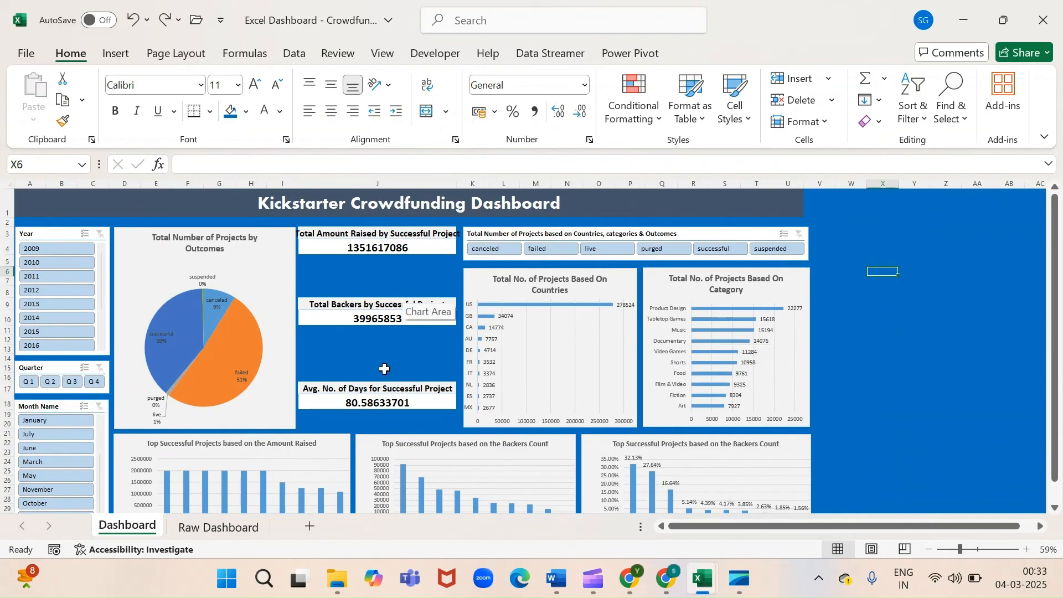
{"action": "scroll", "coordinate": [384, 368], "scroll_direction": "down", "scroll_amount": 2}
{"action": "scroll", "coordinate": [385, 368], "scroll_direction": "up", "scroll_amount": 2}
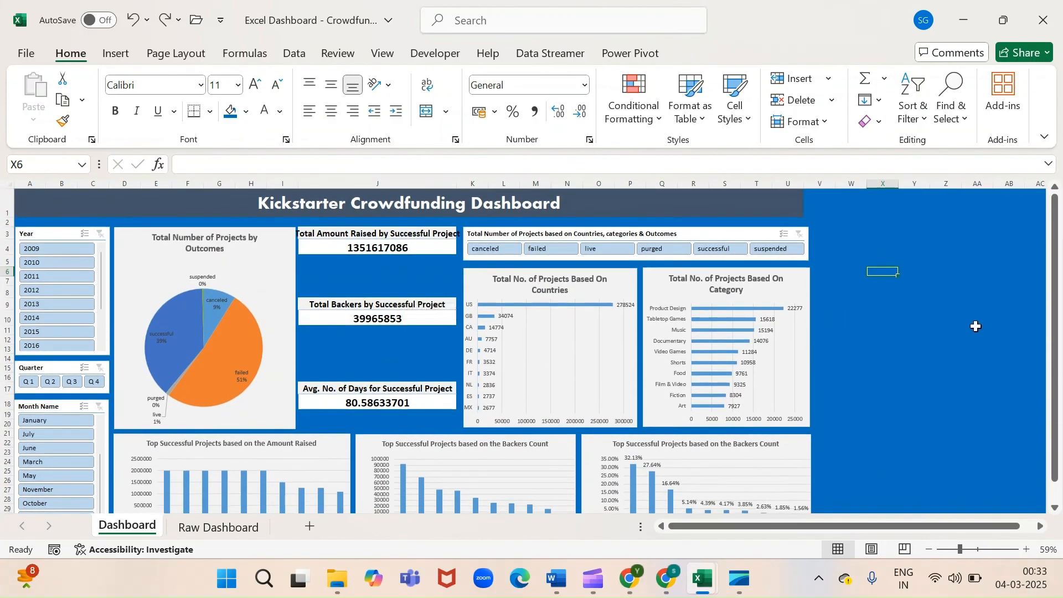
{"action": "scroll", "coordinate": [809, 396], "scroll_direction": "down", "scroll_amount": 2}
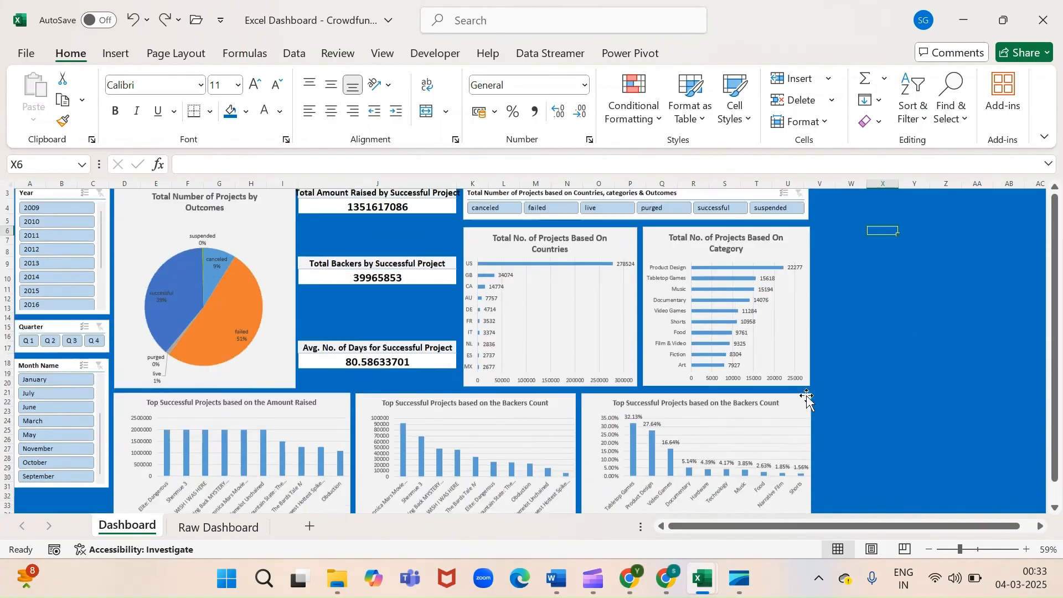
{"action": "scroll", "coordinate": [808, 397], "scroll_direction": "down", "scroll_amount": 5}
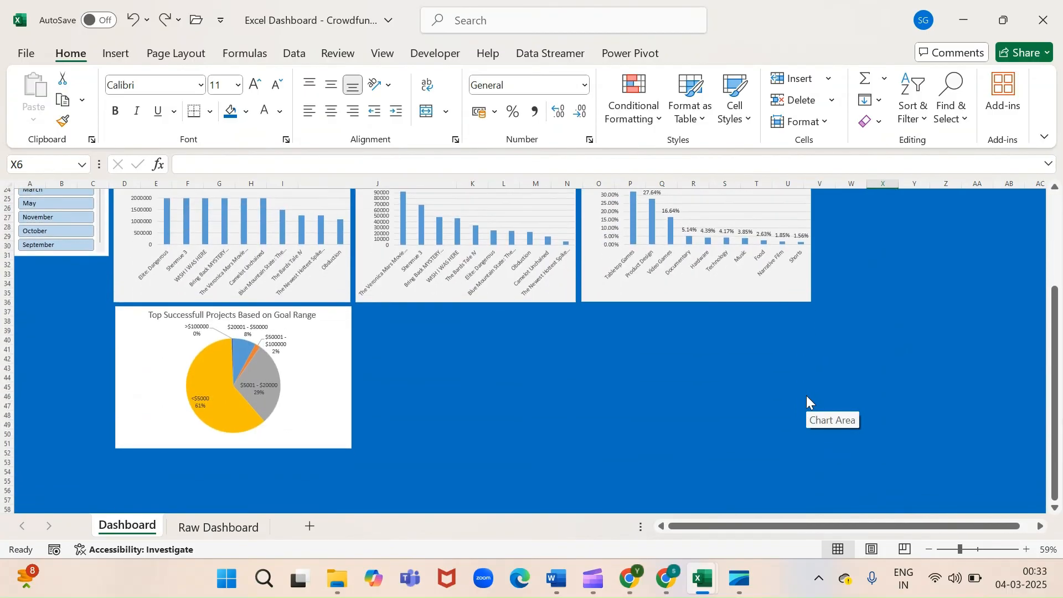
{"action": "scroll", "coordinate": [807, 396], "scroll_direction": "up", "scroll_amount": 7}
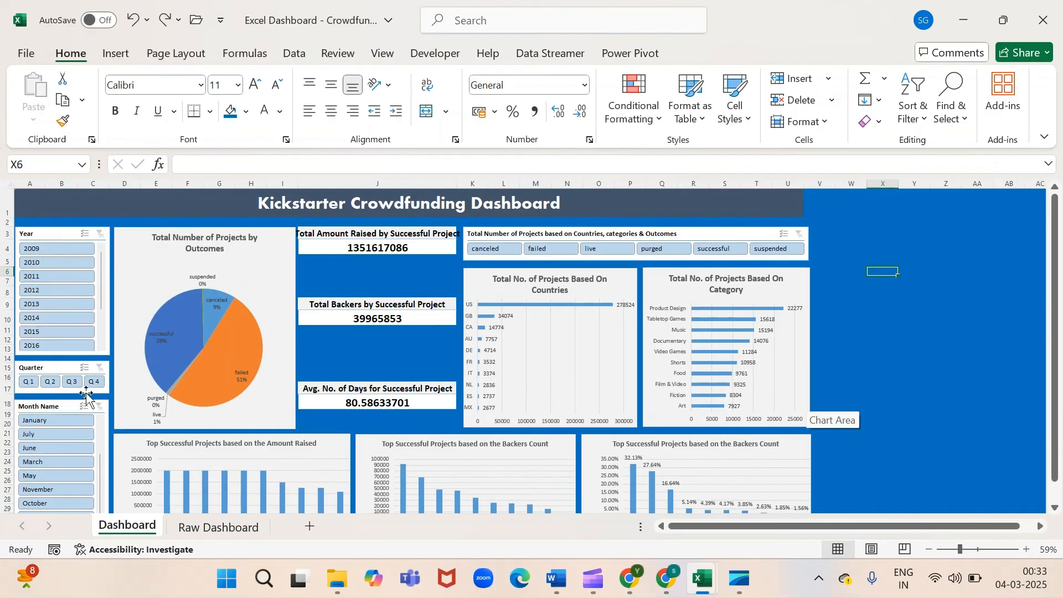
{"action": "scroll", "coordinate": [86, 397], "scroll_direction": "down", "scroll_amount": 1}
{"action": "scroll", "coordinate": [86, 397], "scroll_direction": "down", "scroll_amount": 2}
{"action": "scroll", "coordinate": [86, 397], "scroll_direction": "up", "scroll_amount": 3}
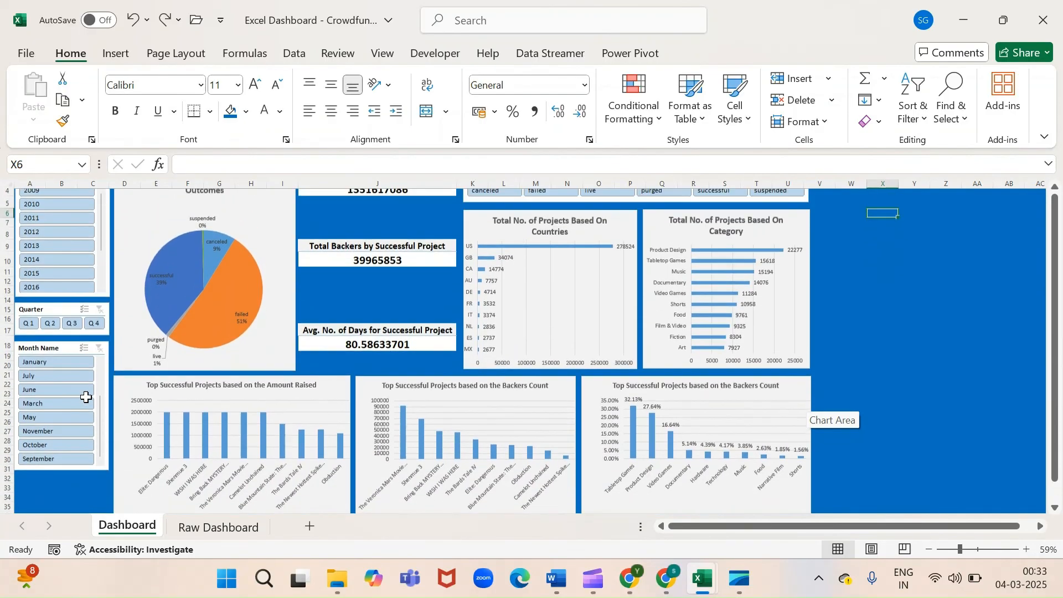
{"action": "left_click", "coordinate": [852, 292]}
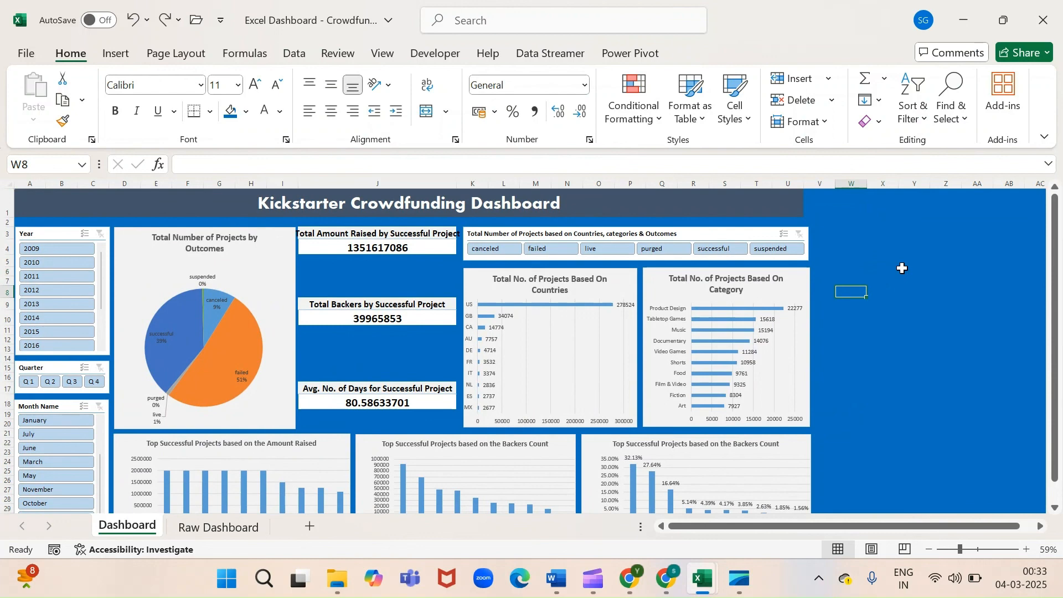
{"action": "scroll", "coordinate": [868, 401], "scroll_direction": "down", "scroll_amount": 1}
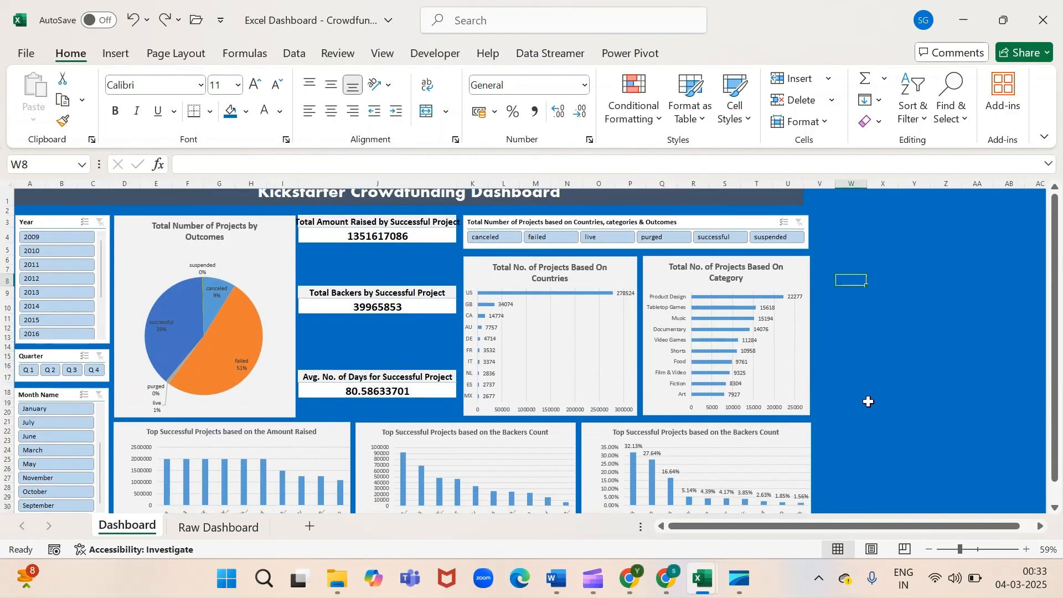